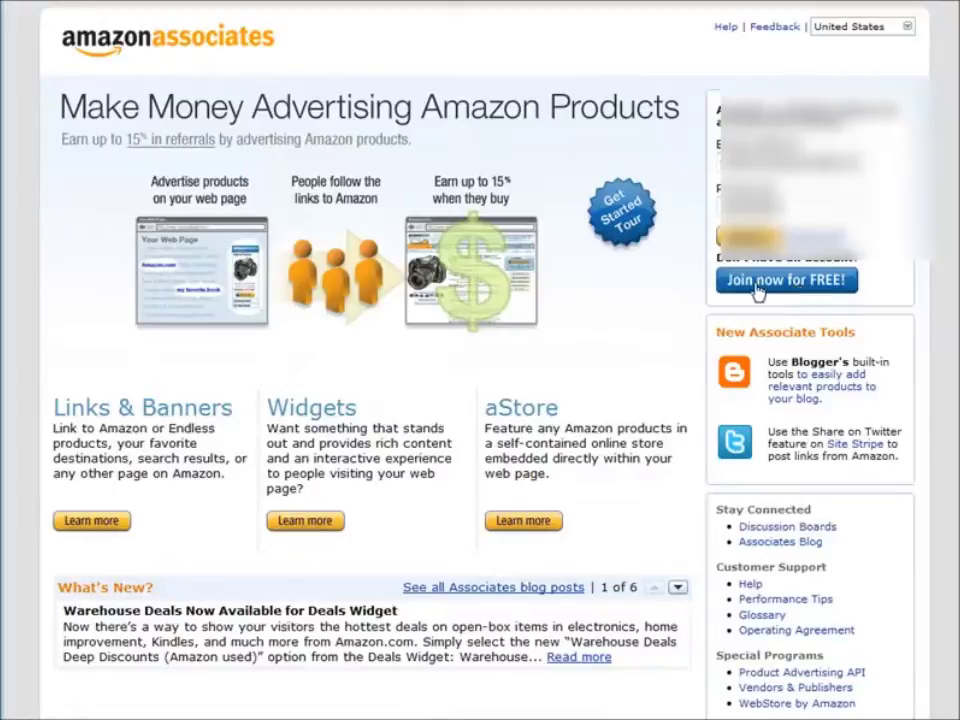
- Start a free Associates sign-up as a new customer and submit the account registration form
{"action": "left_click", "coordinate": [808, 284]}
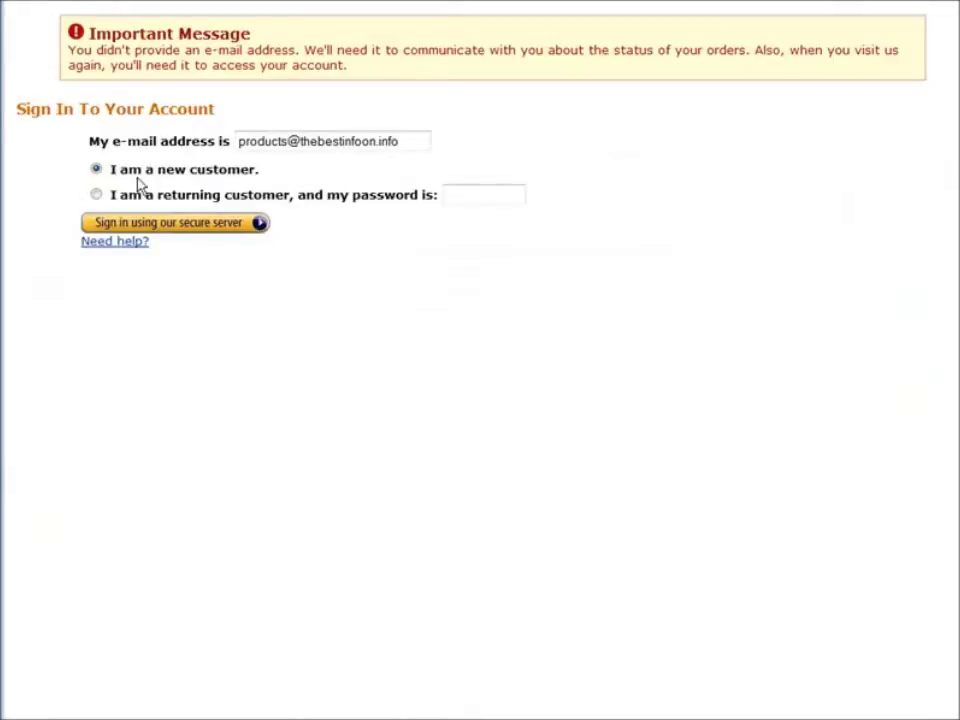
{"action": "left_click", "coordinate": [203, 225]}
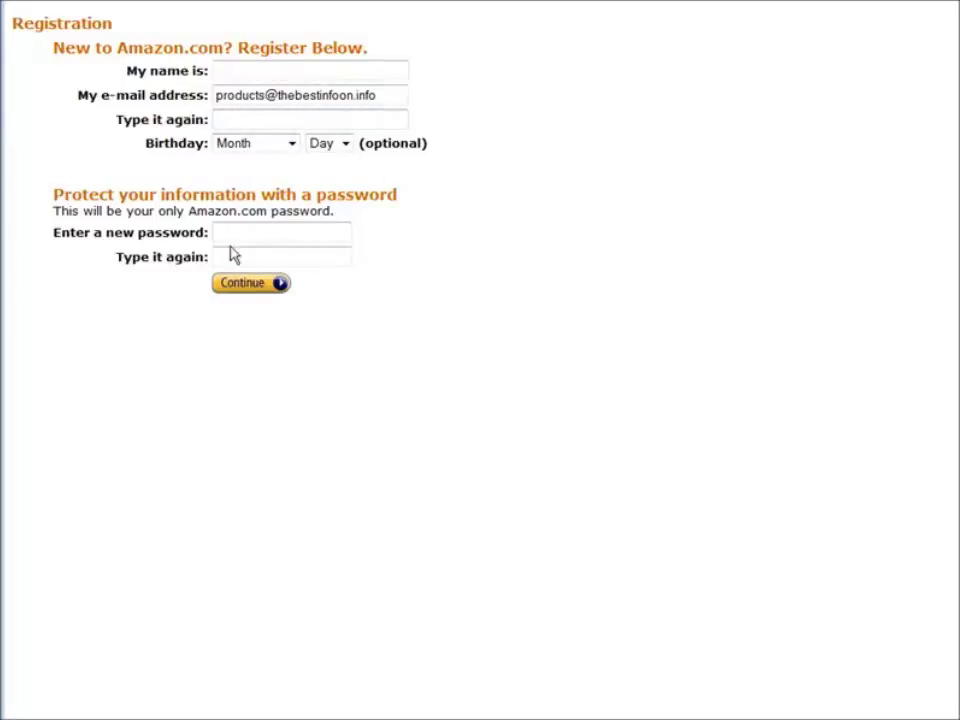
{"action": "left_click", "coordinate": [272, 286]}
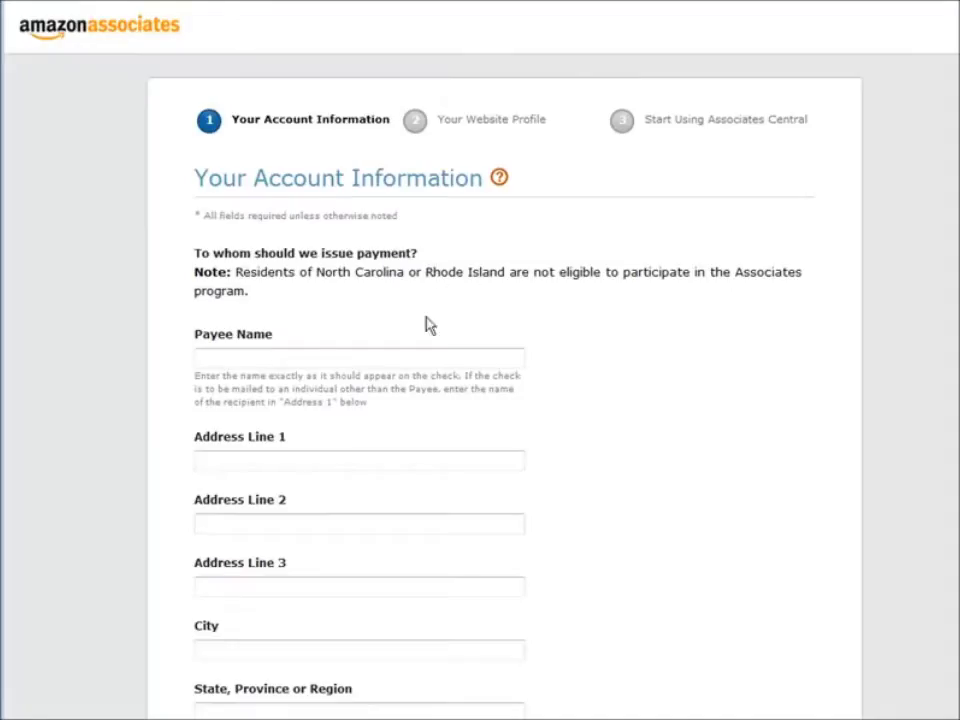
- Submit the account information with USA as the country and the listed payee as main contact, proceeding to the website profile
{"action": "scroll", "coordinate": [426, 330], "scroll_direction": "down", "scroll_amount": 3}
{"action": "scroll", "coordinate": [421, 340], "scroll_direction": "down", "scroll_amount": 6}
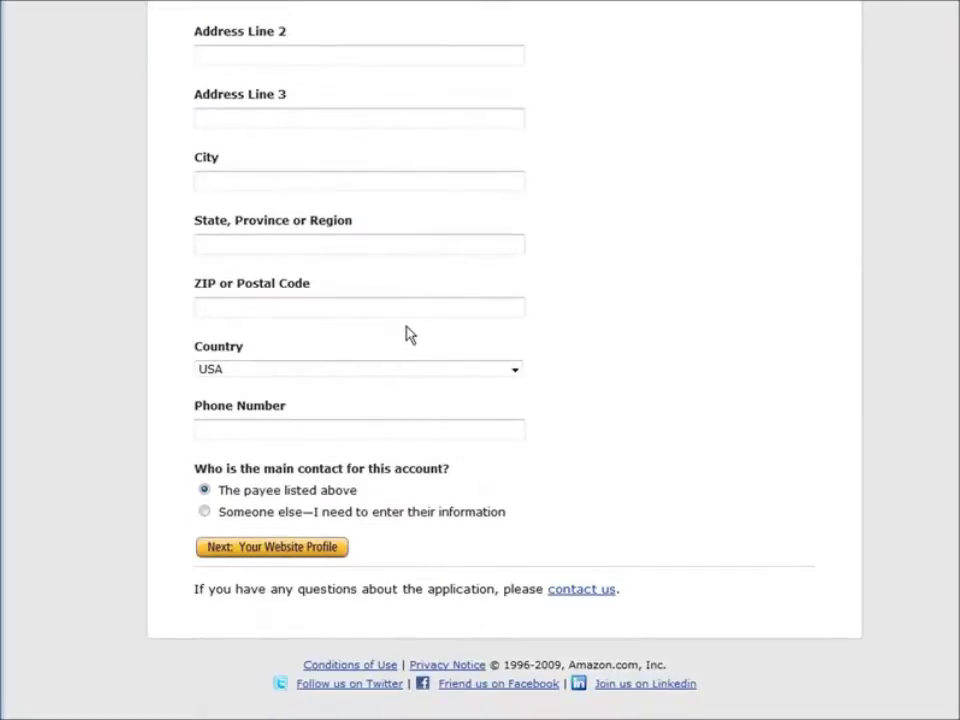
{"action": "left_click", "coordinate": [313, 548]}
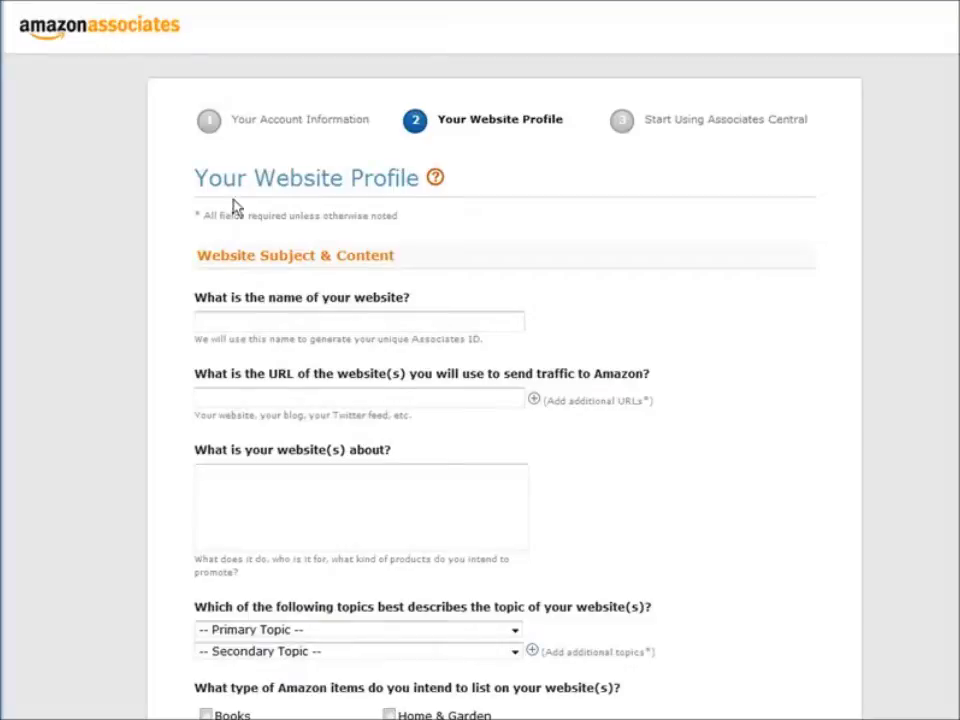
- Enter the website name "Free Cell Phones With Contracts" and its copied URL, thebestinfoon.info/free-cell-phones-with-contracts/
{"action": "left_click", "coordinate": [262, 320]}
{"action": "type", "text": "Free Cell Phones With Contracts"}
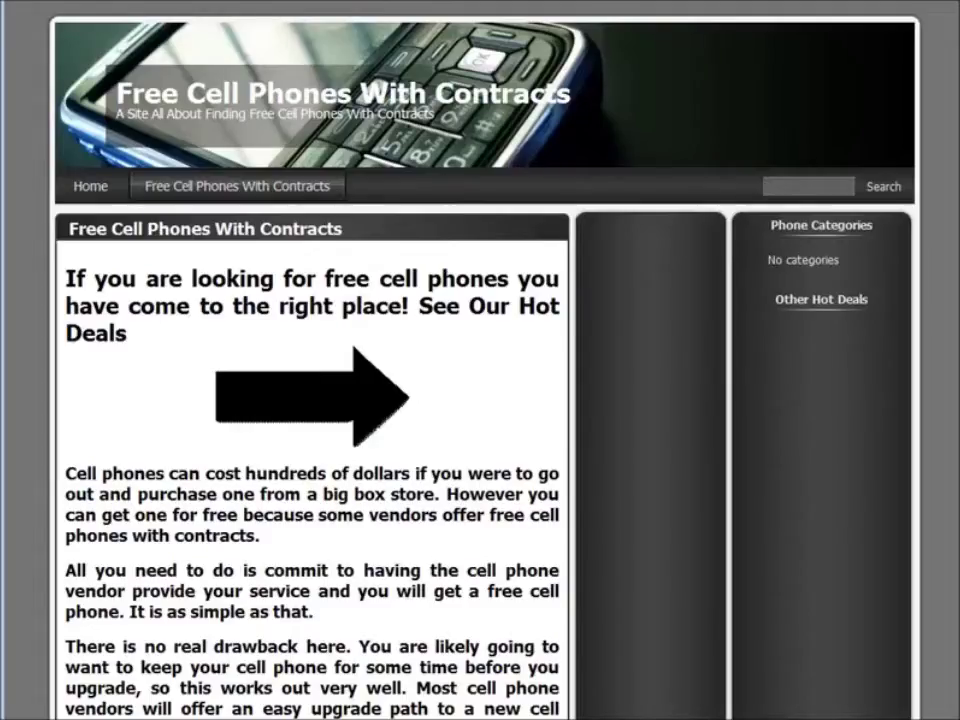
{"action": "right_click", "coordinate": [456, 0]}
{"action": "left_click", "coordinate": [490, 0]}
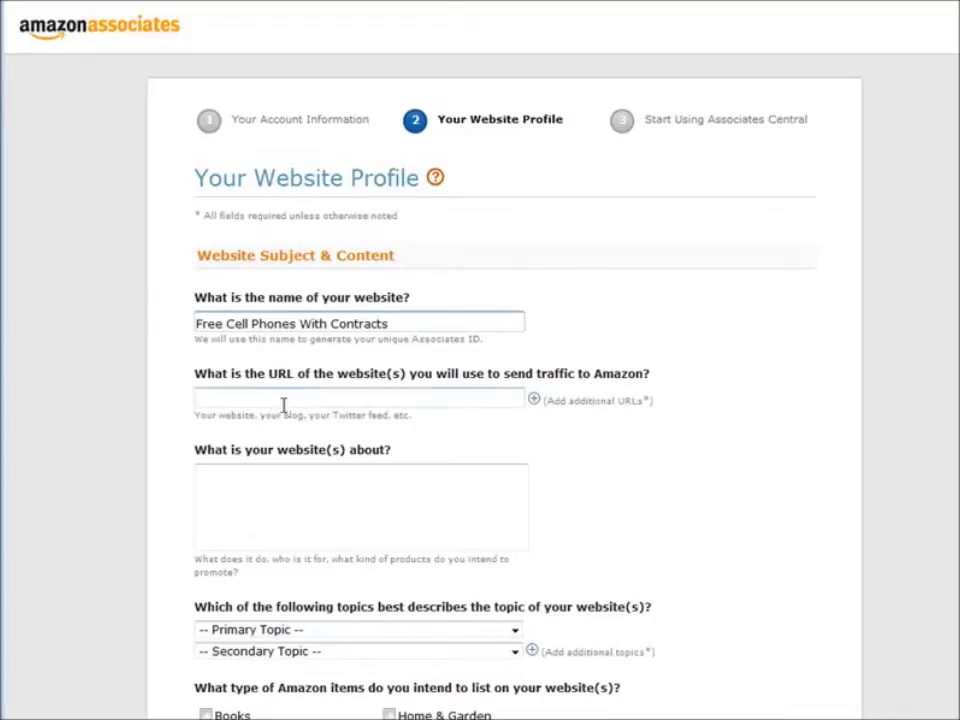
{"action": "left_click", "coordinate": [266, 403]}
{"action": "right_click", "coordinate": [266, 403]}
{"action": "left_click", "coordinate": [318, 486]}
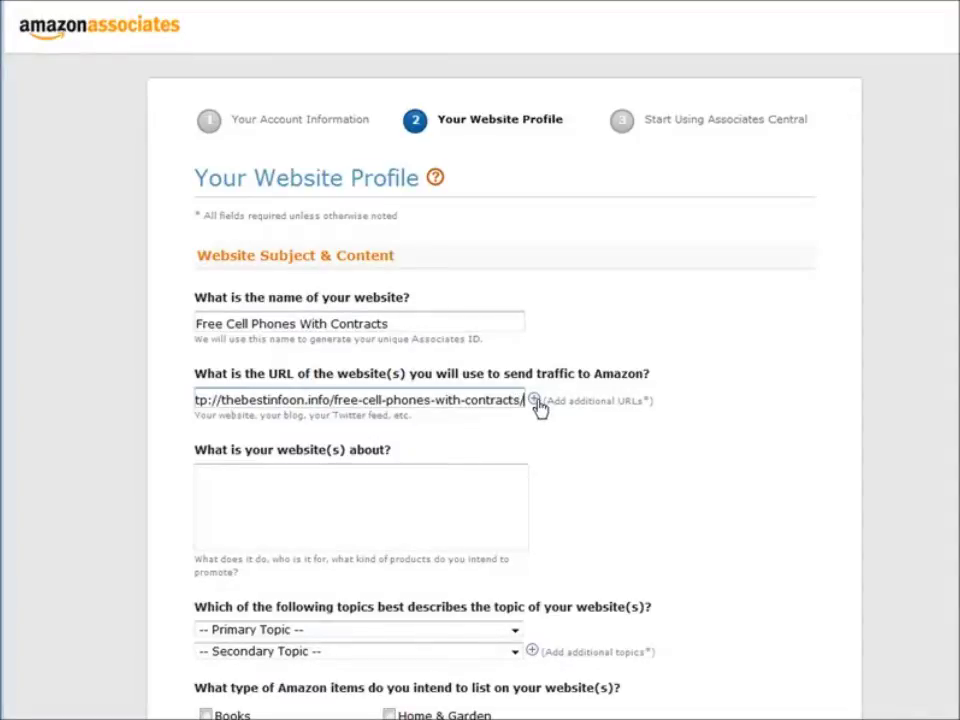
- Describe the website as "This website promotes cell phones with contracts. Target is the USA market"
{"action": "scroll", "coordinate": [330, 435], "scroll_direction": "down", "scroll_amount": 1}
{"action": "left_click", "coordinate": [320, 430]}
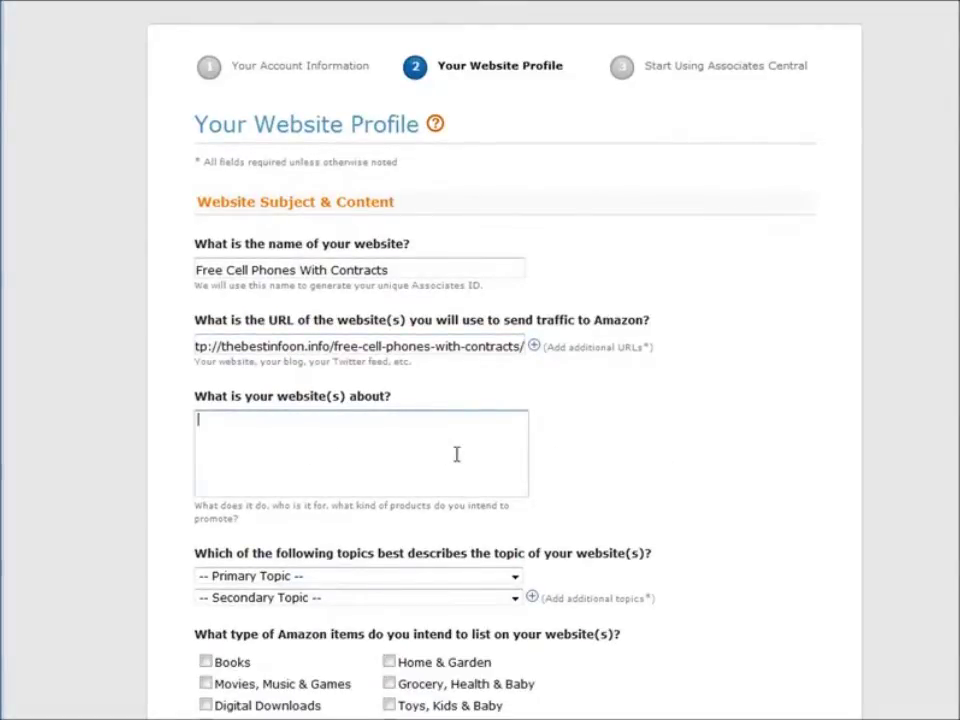
{"action": "type", "text": "This website promotes cell phones with contracts. Target is the USA market"}
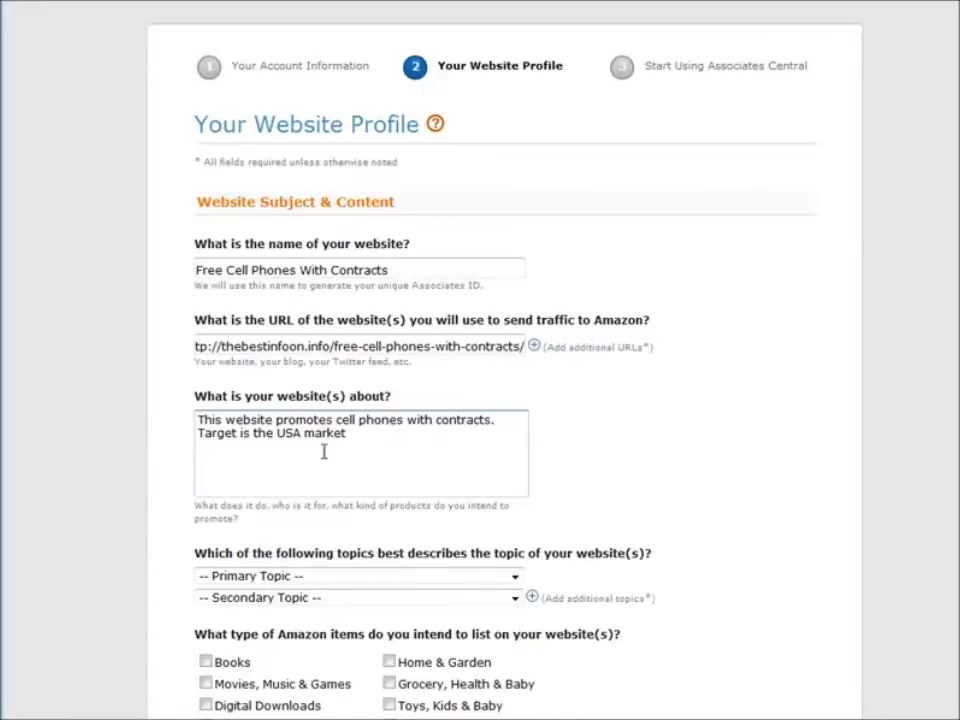
- Set the website topics to Retail/General Merchandise as primary and Other as secondary, and select Electronics as the listed Amazon items
{"action": "scroll", "coordinate": [402, 452], "scroll_direction": "down", "scroll_amount": 3}
{"action": "scroll", "coordinate": [420, 450], "scroll_direction": "down", "scroll_amount": 4}
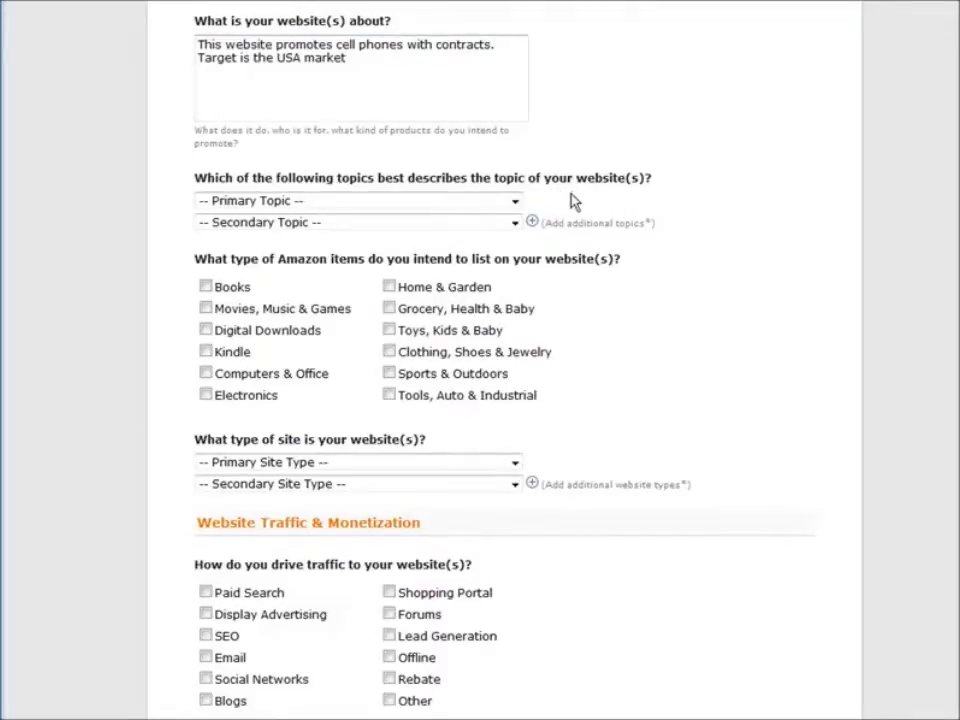
{"action": "left_click", "coordinate": [516, 205]}
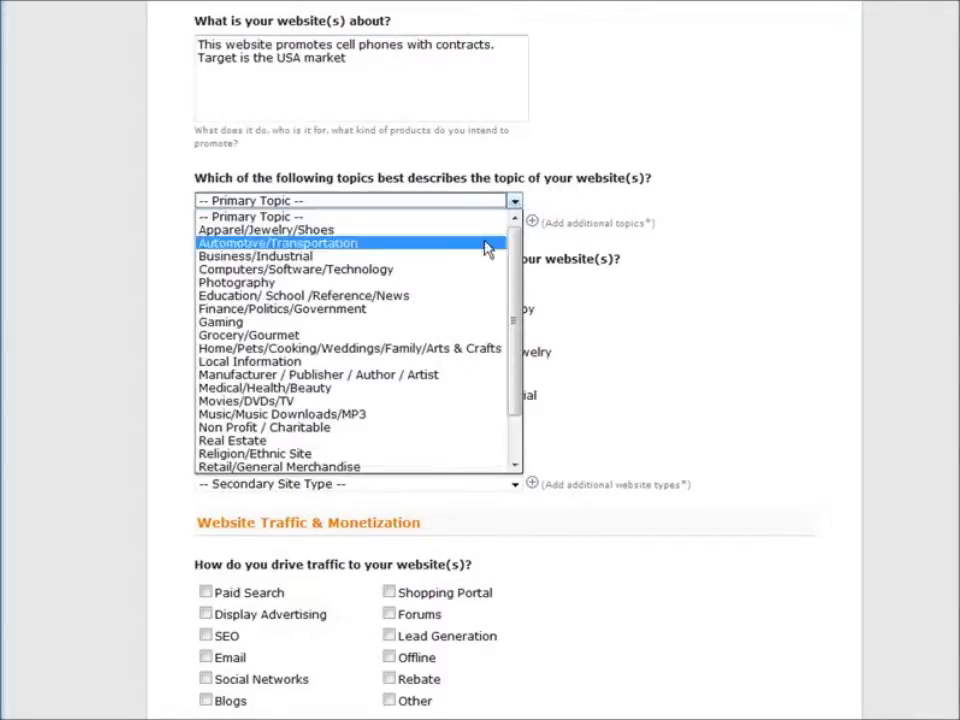
{"action": "scroll", "coordinate": [437, 372], "scroll_direction": "down", "scroll_amount": 2}
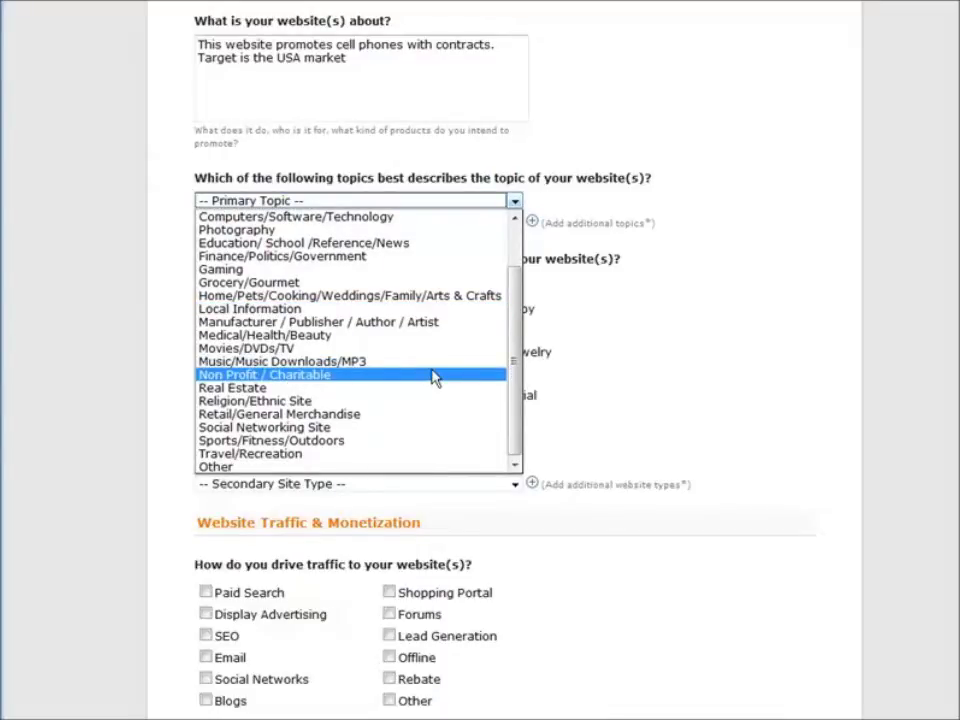
{"action": "left_click", "coordinate": [428, 414]}
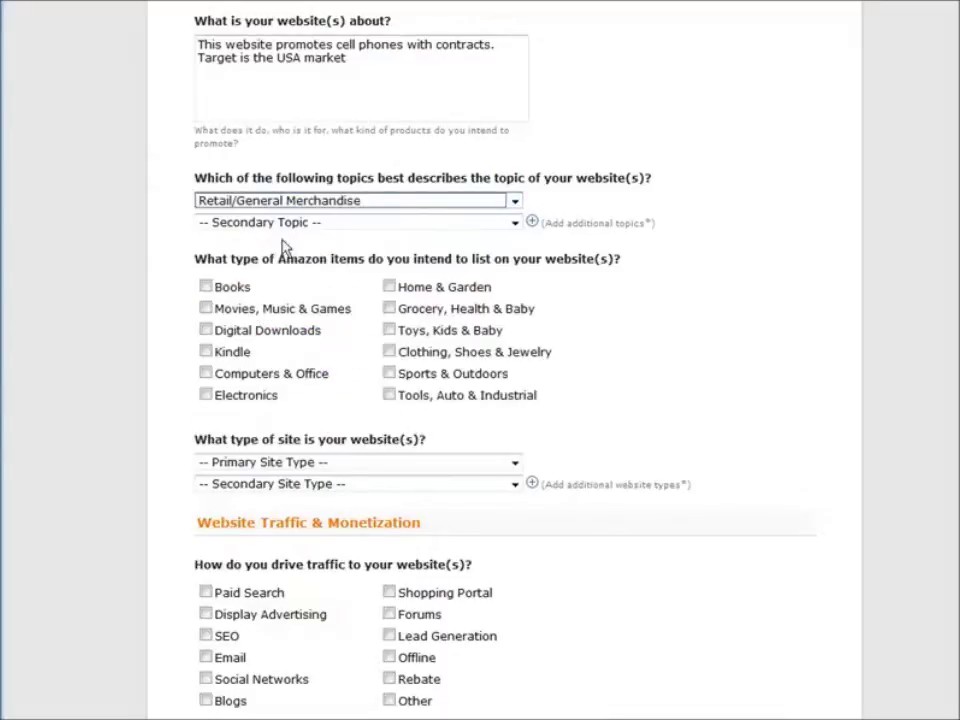
{"action": "left_click", "coordinate": [331, 224]}
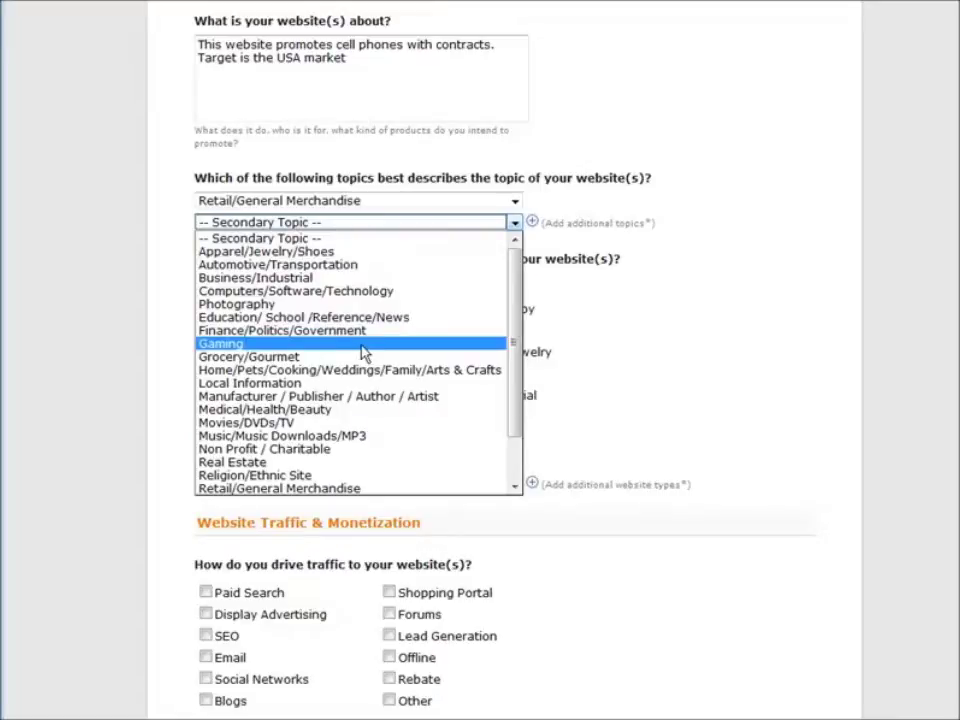
{"action": "scroll", "coordinate": [362, 352], "scroll_direction": "down", "scroll_amount": 2}
{"action": "left_click", "coordinate": [328, 489]}
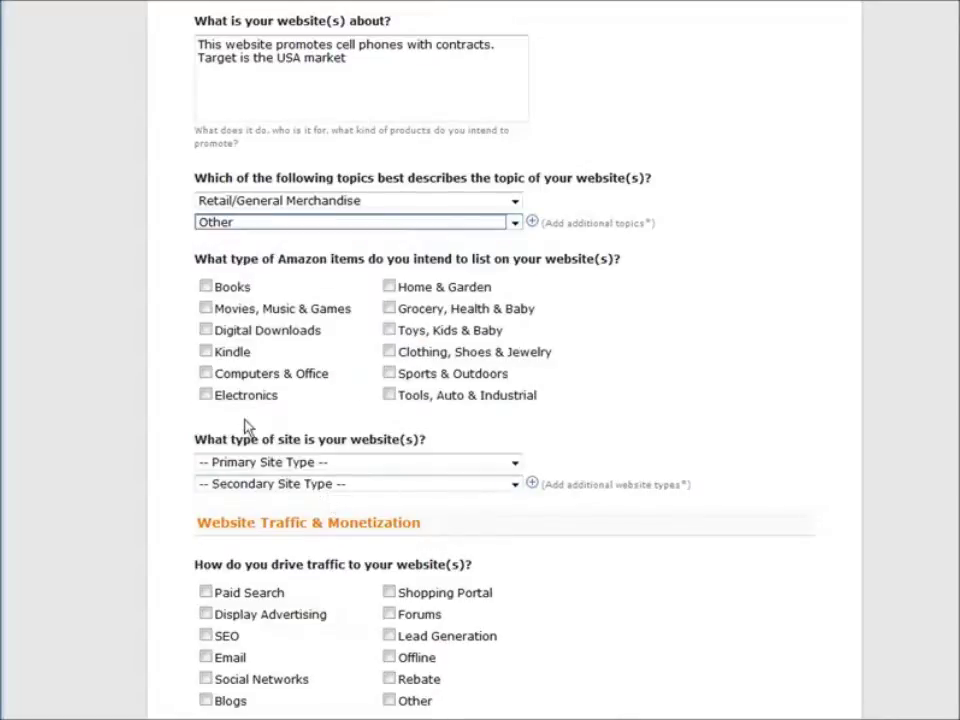
{"action": "left_click", "coordinate": [205, 396]}
- Set the primary site type to Content or Niche Website and the secondary site type to Blog
{"action": "scroll", "coordinate": [488, 449], "scroll_direction": "down", "scroll_amount": 3}
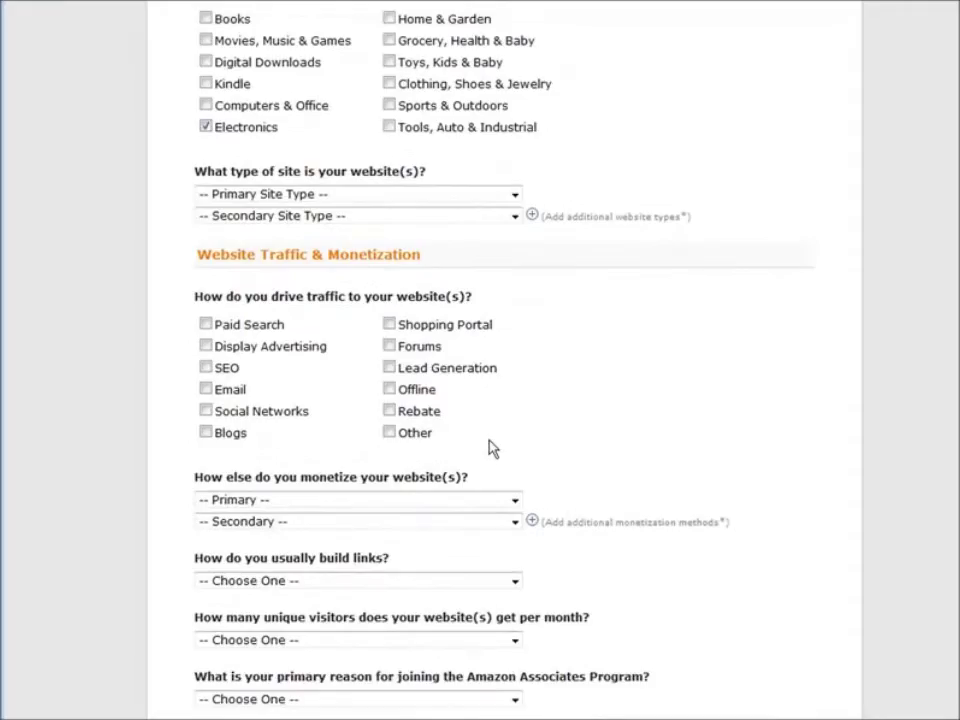
{"action": "left_click", "coordinate": [360, 197]}
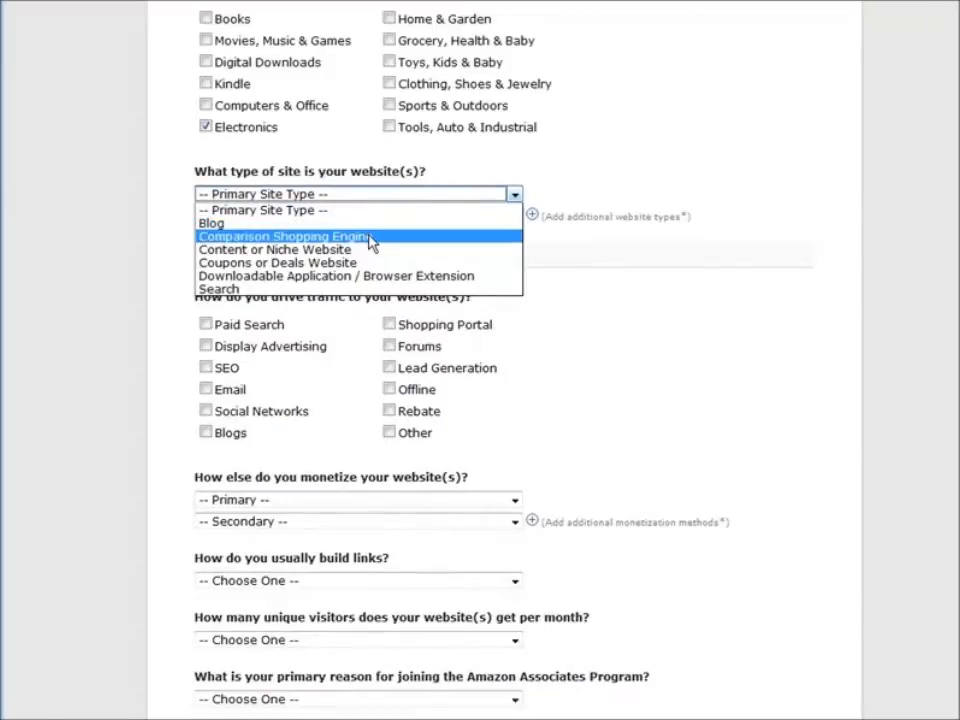
{"action": "left_click", "coordinate": [369, 236]}
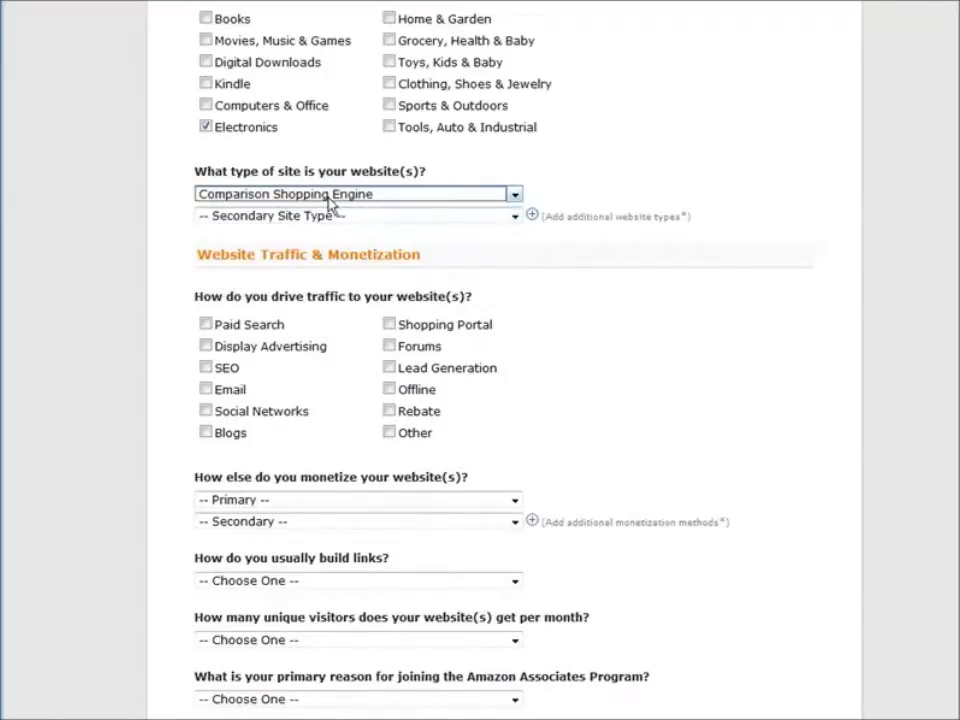
{"action": "left_click", "coordinate": [329, 199]}
{"action": "left_click", "coordinate": [392, 249]}
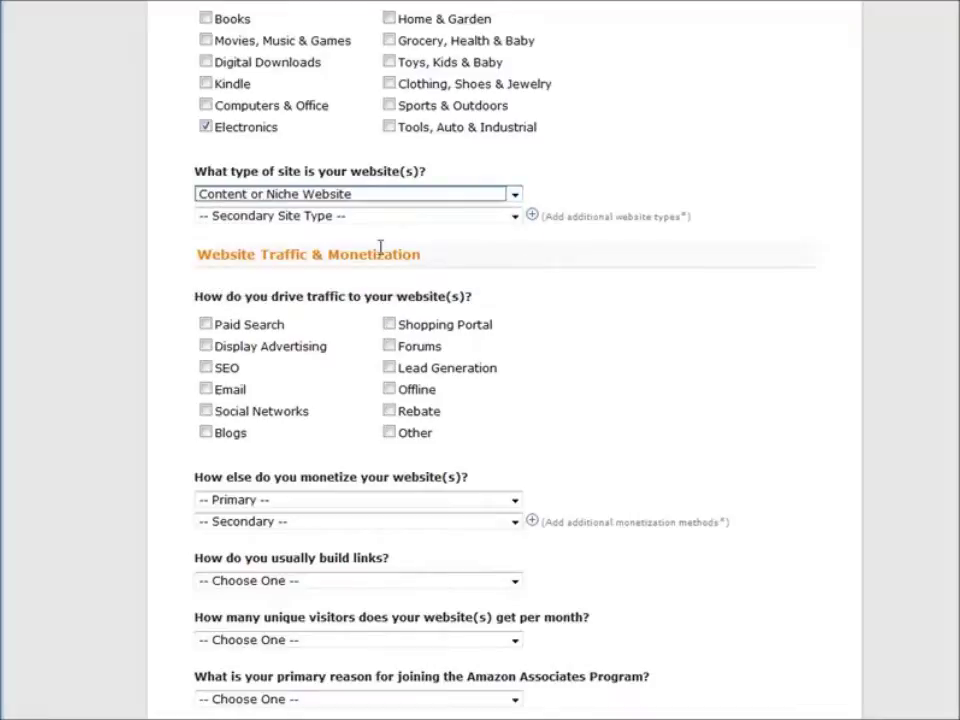
{"action": "left_click", "coordinate": [319, 217]}
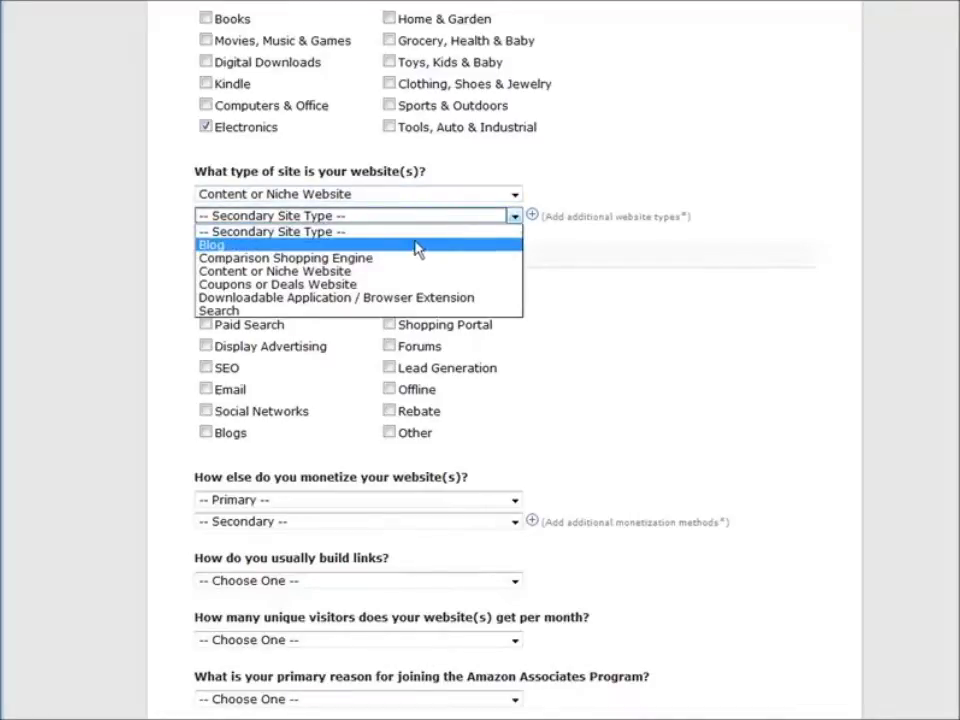
{"action": "left_click", "coordinate": [367, 247]}
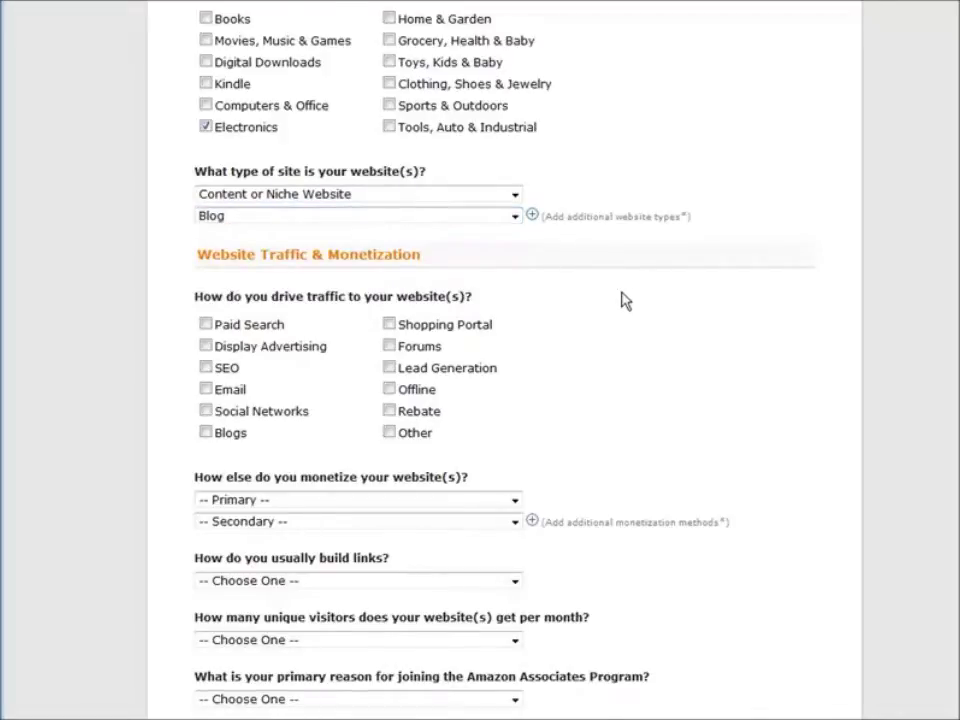
- Select SEO as the traffic source and set both monetization methods to Amazon Associates being the only way the site is monetized
{"action": "scroll", "coordinate": [624, 298], "scroll_direction": "down", "scroll_amount": 4}
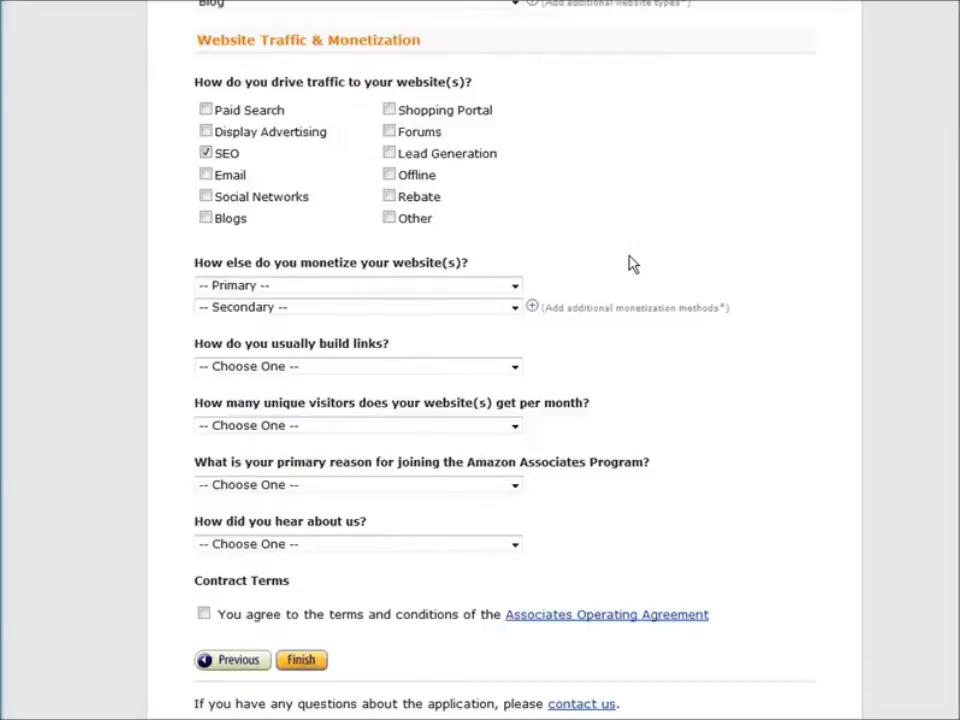
{"action": "scroll", "coordinate": [632, 263], "scroll_direction": "down", "scroll_amount": 2}
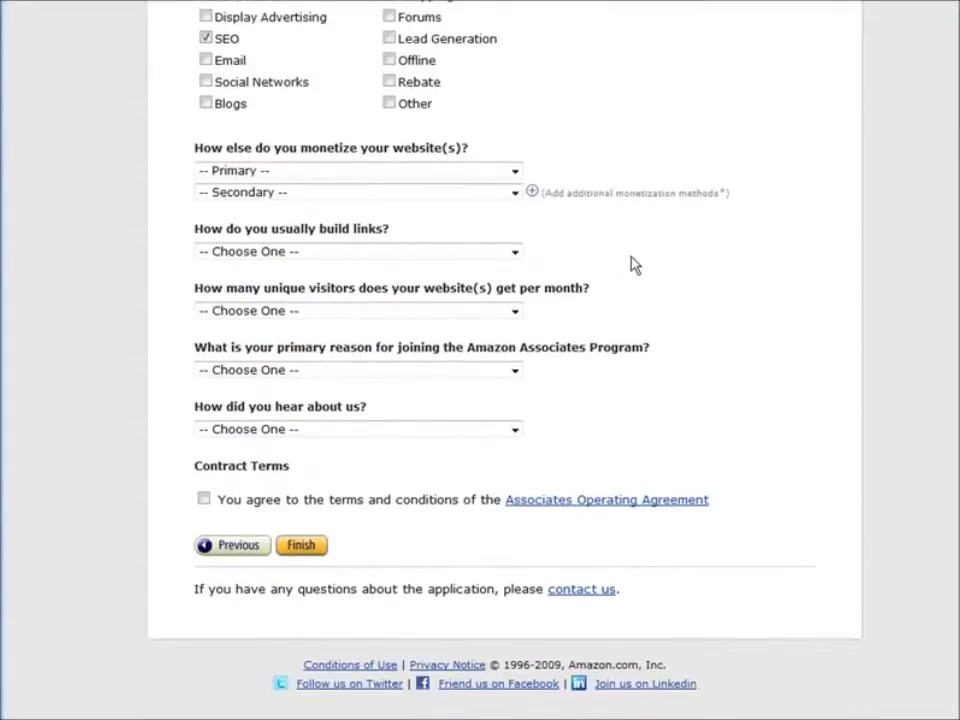
{"action": "left_click", "coordinate": [336, 172]}
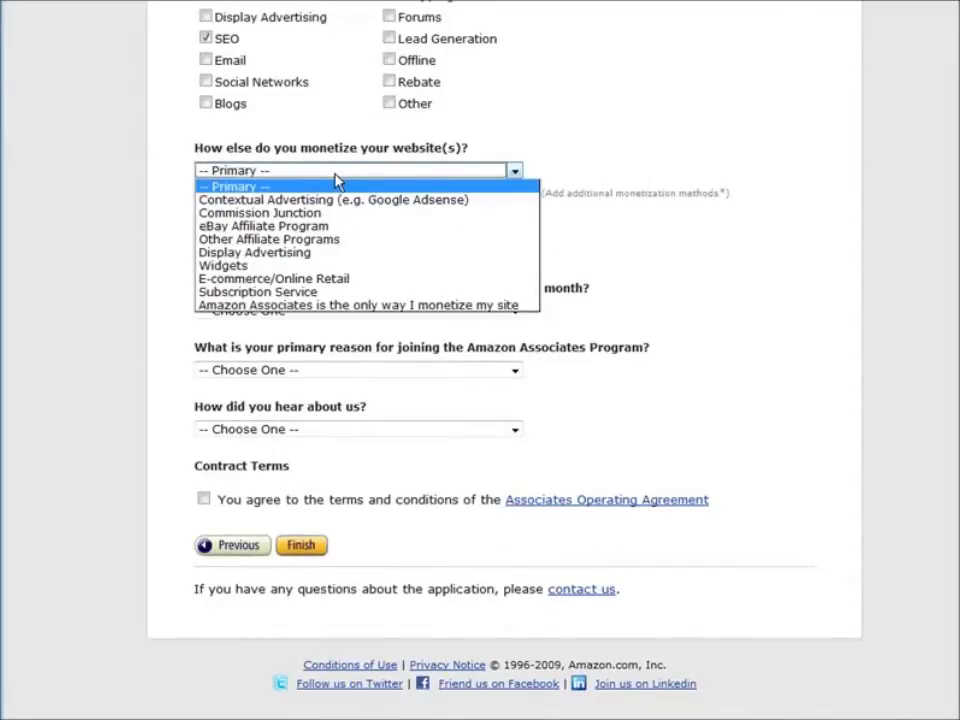
{"action": "left_click", "coordinate": [336, 305]}
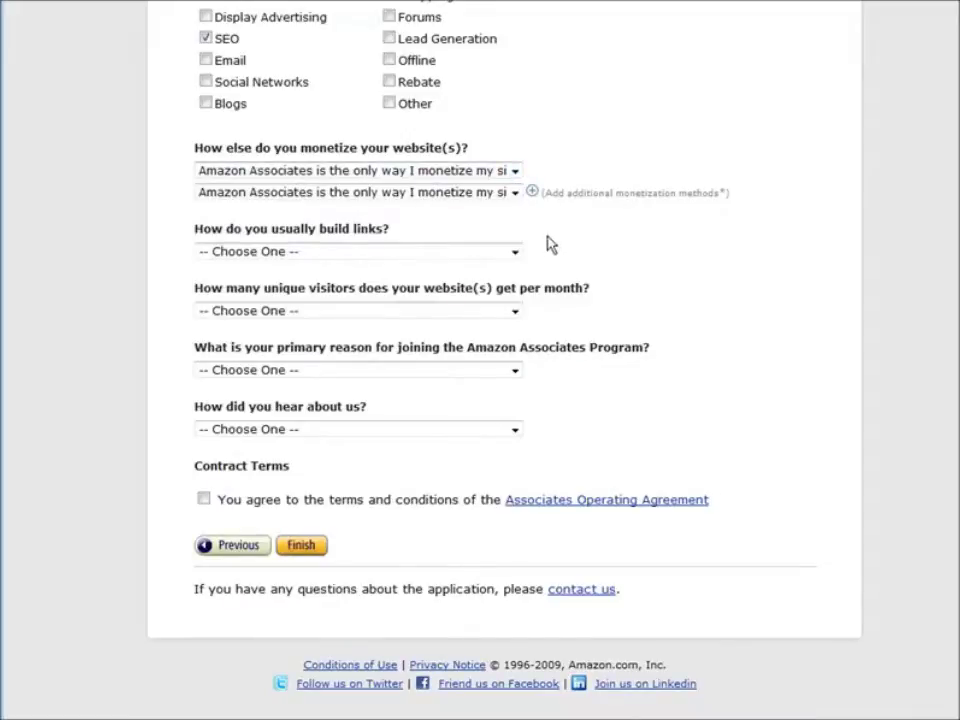
- Set the link-building method to Blog Editor and the monthly unique visitors to Less than 500
{"action": "left_click", "coordinate": [338, 255]}
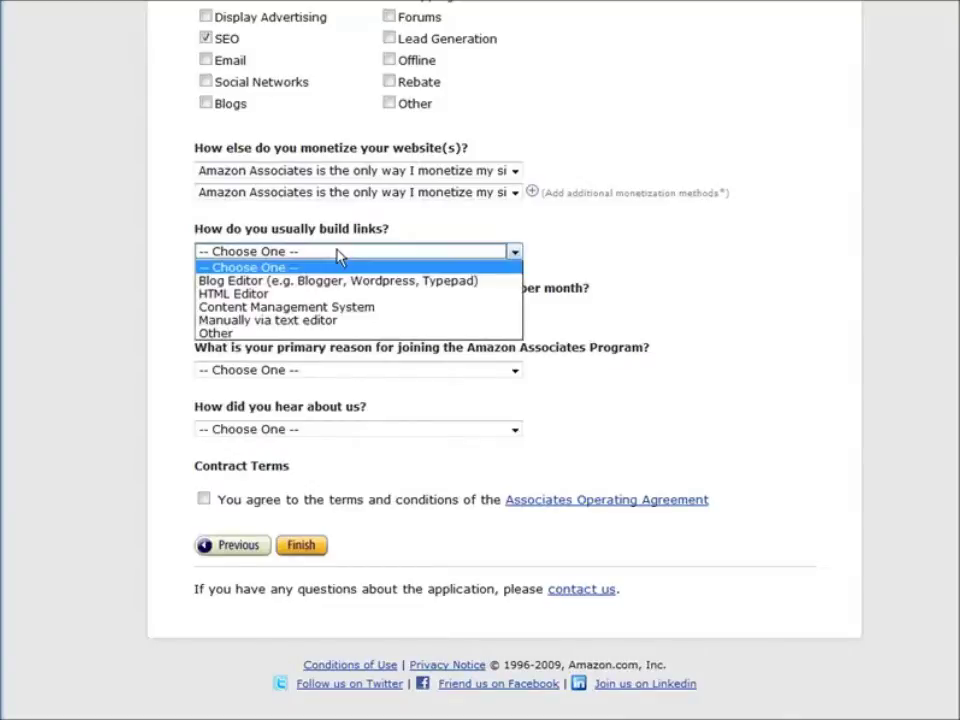
{"action": "left_click", "coordinate": [345, 281]}
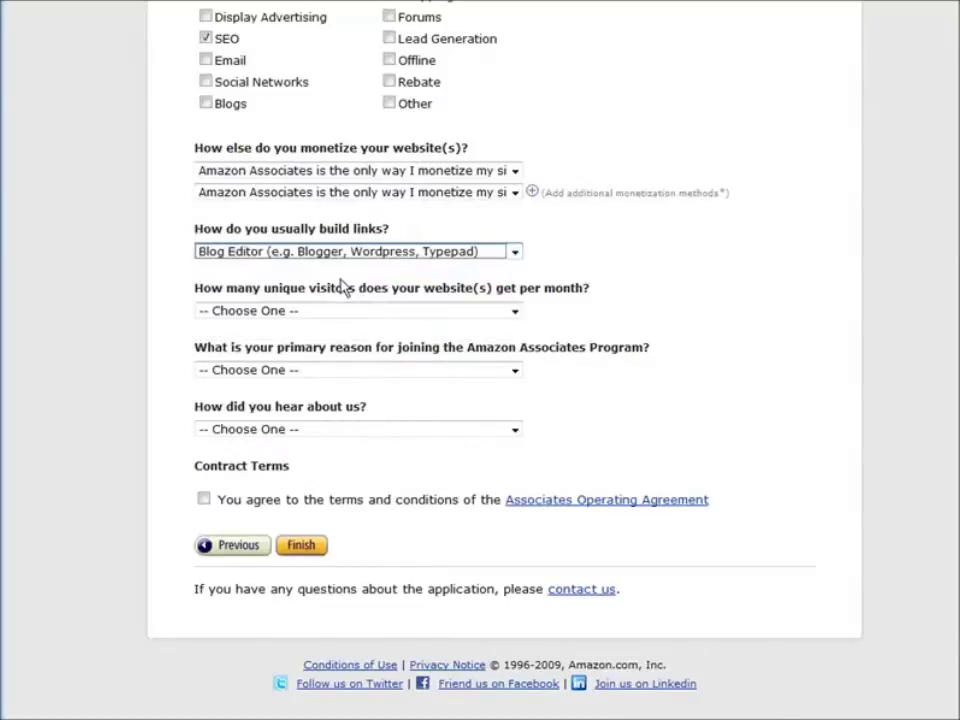
{"action": "left_click", "coordinate": [337, 314]}
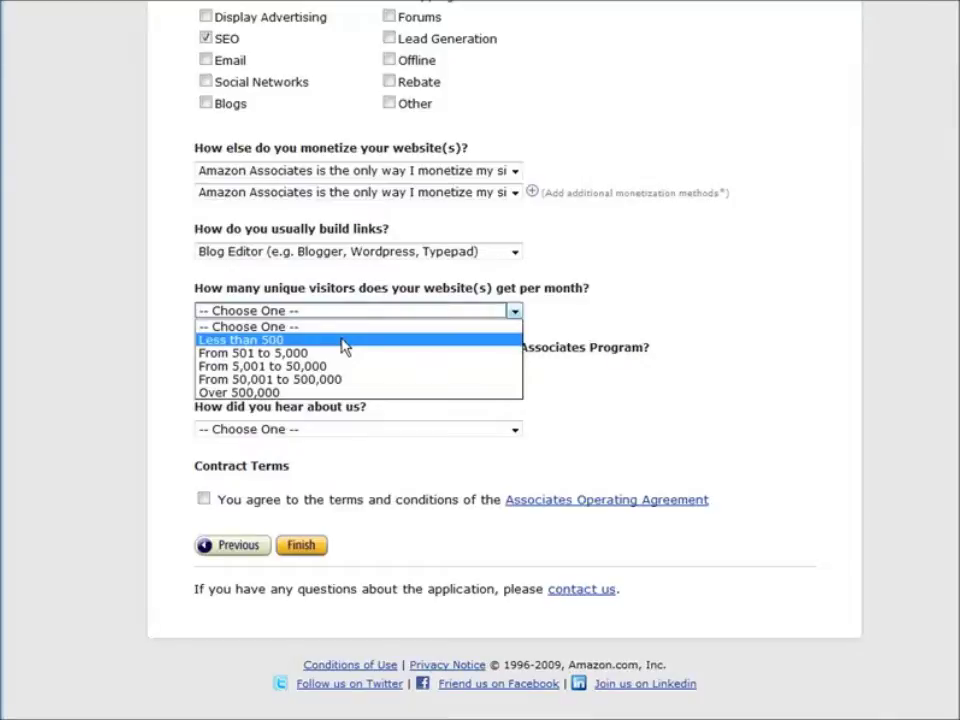
{"action": "left_click", "coordinate": [342, 343]}
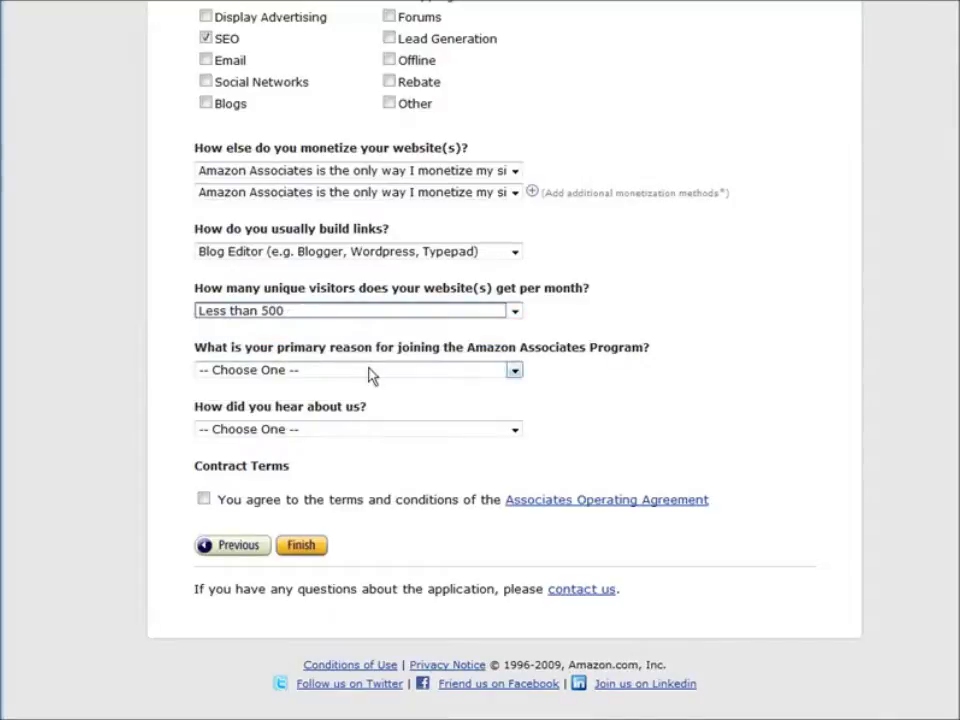
- Set the primary reason for joining to To monetize my site and the referral source to Blog Post
{"action": "left_click", "coordinate": [390, 372]}
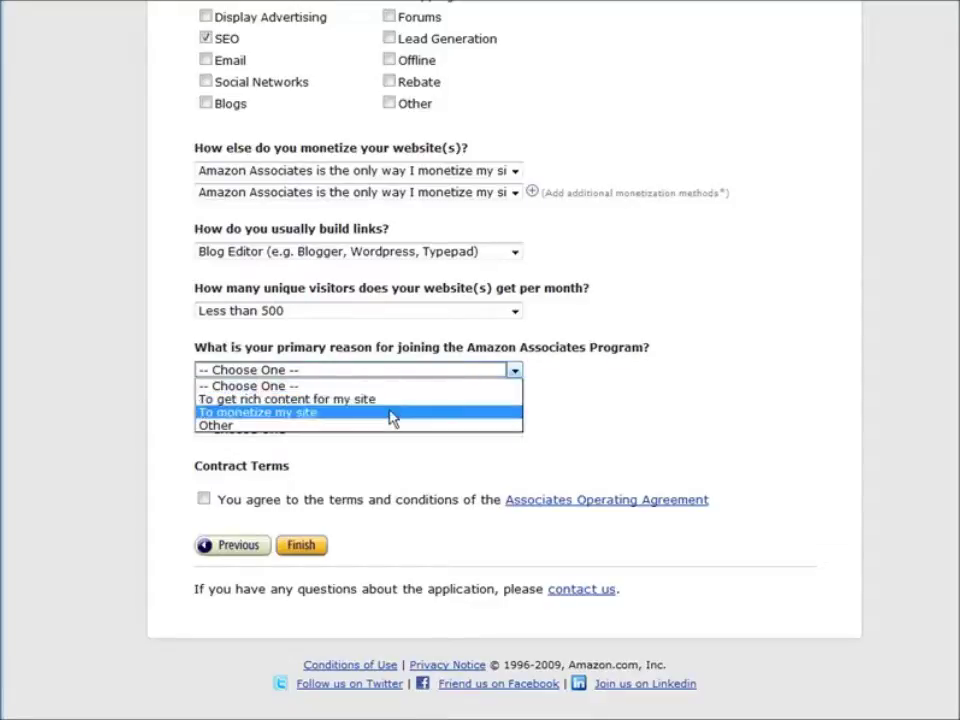
{"action": "left_click", "coordinate": [390, 418]}
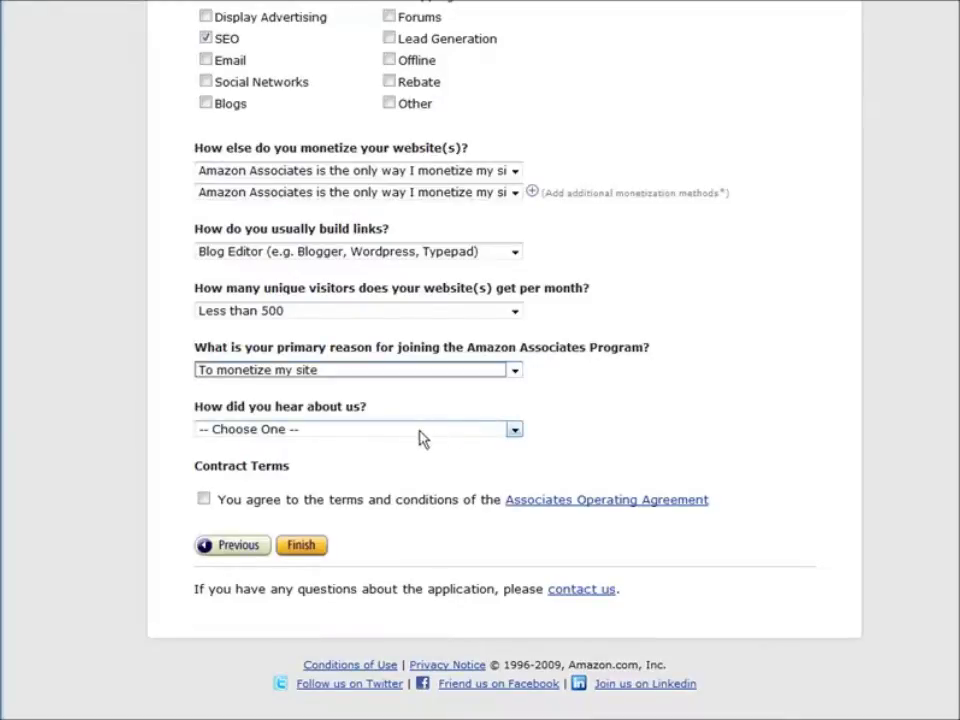
{"action": "left_click", "coordinate": [330, 432]}
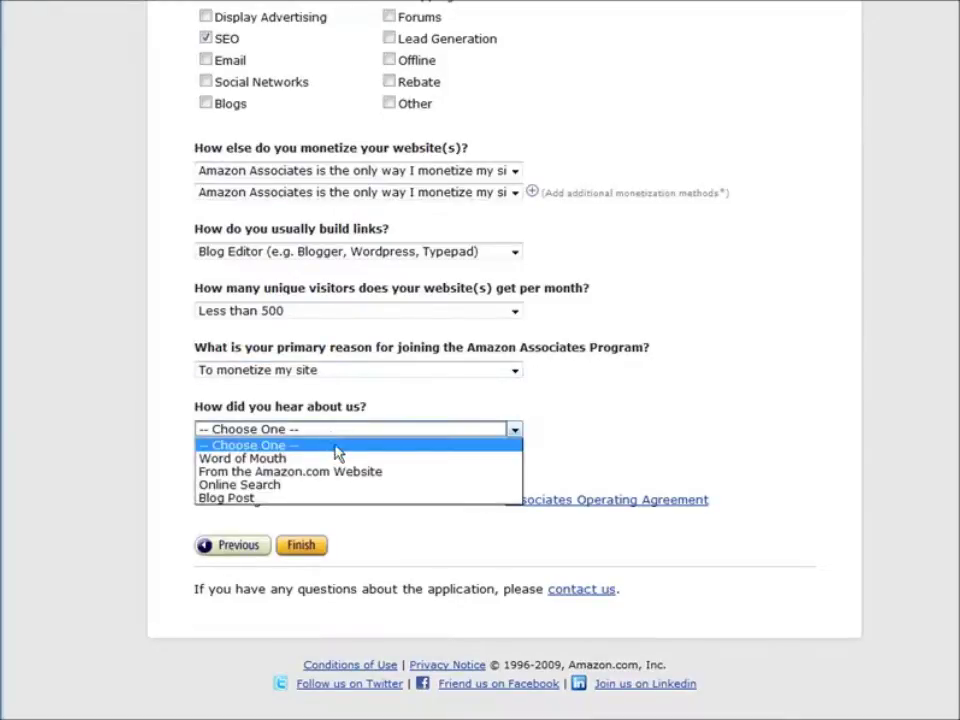
{"action": "left_click", "coordinate": [424, 498]}
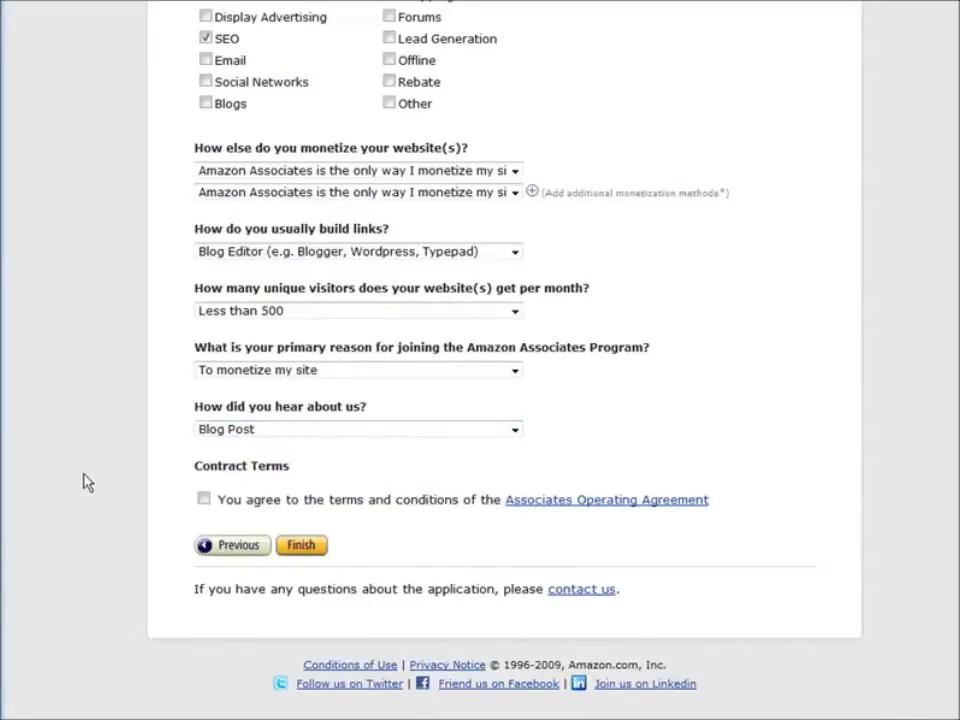
- Agree to the Associates Operating Agreement terms and submit the finished application
{"action": "left_click", "coordinate": [204, 499]}
{"action": "left_click", "coordinate": [304, 548]}
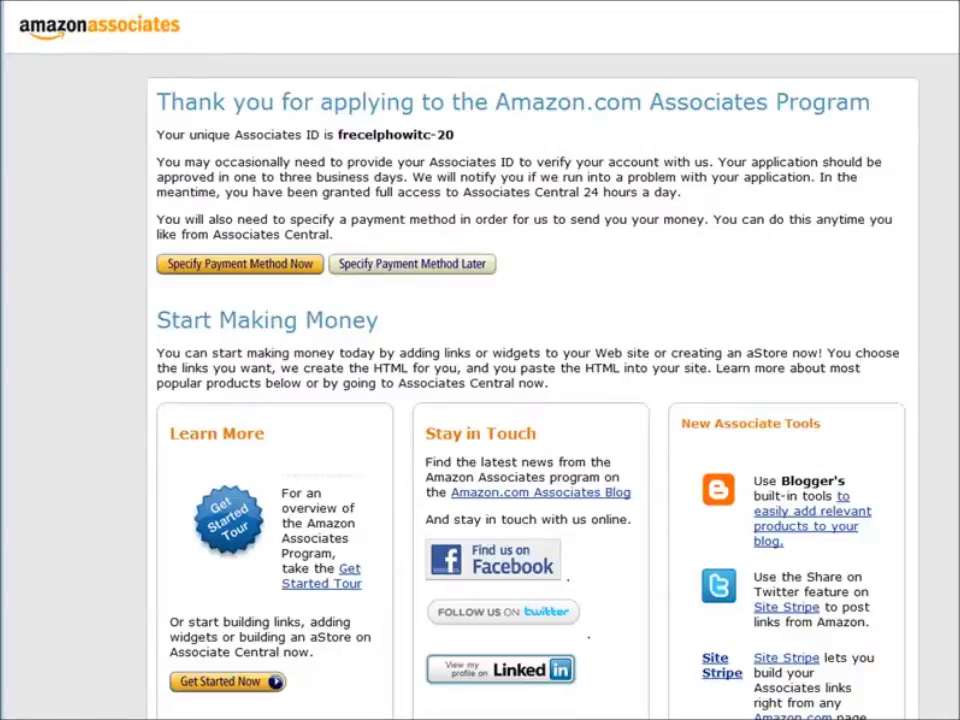
- Specify the payment method for the Associates account right away, choosing payment by direct deposit
{"action": "left_click", "coordinate": [271, 274]}
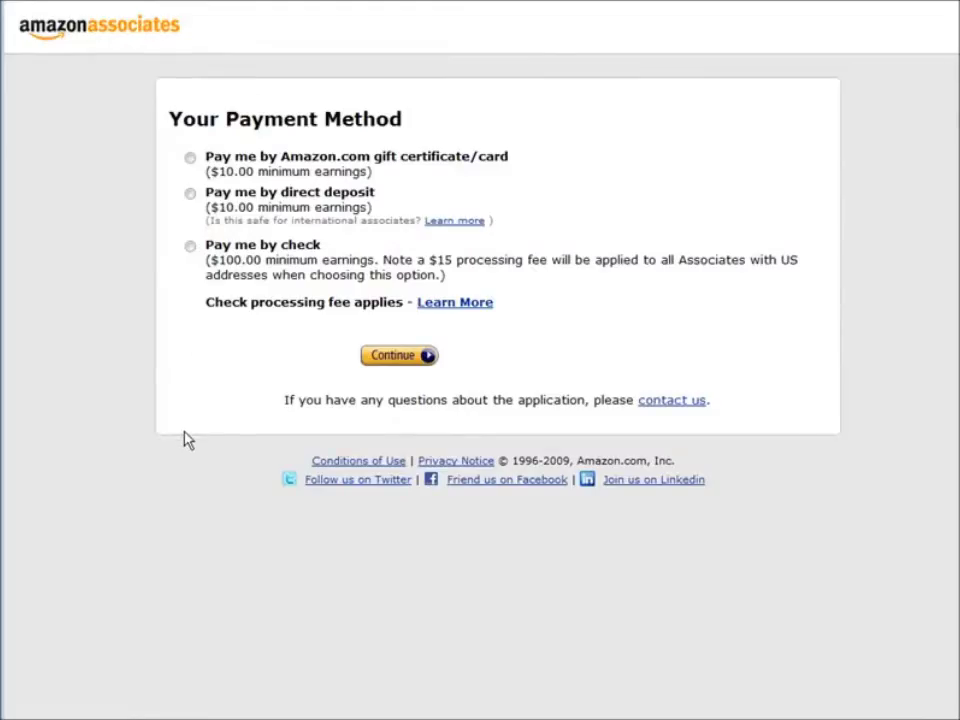
{"action": "left_click", "coordinate": [190, 194]}
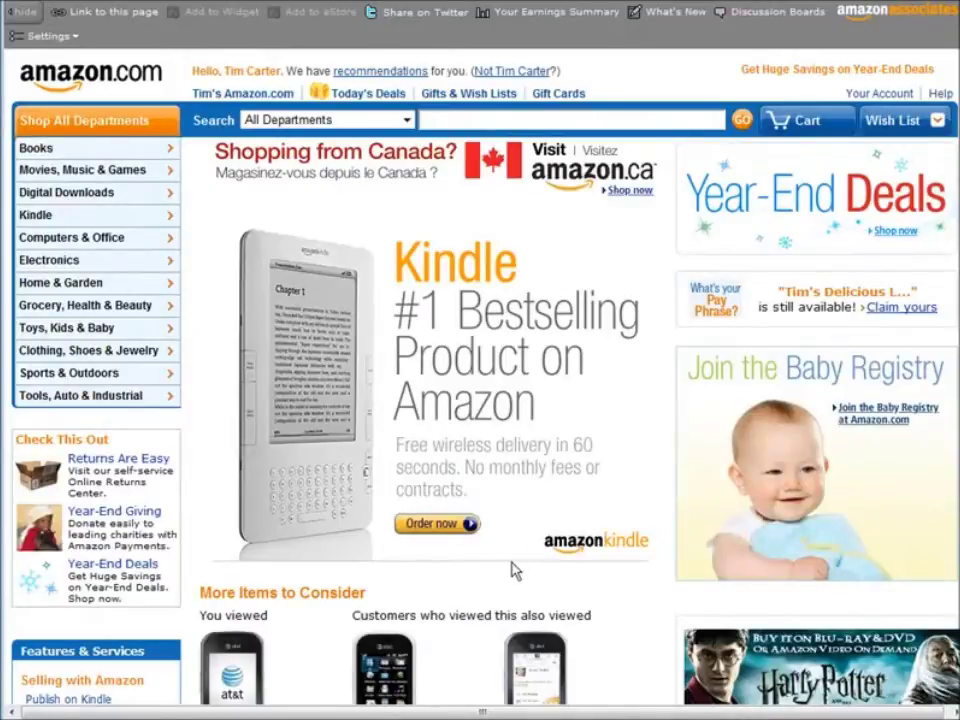
- Open the bestsellers list of the Cell Phones & Service department on Amazon.com to find popular phones with service
{"action": "mouse_move", "coordinate": [117, 268]}
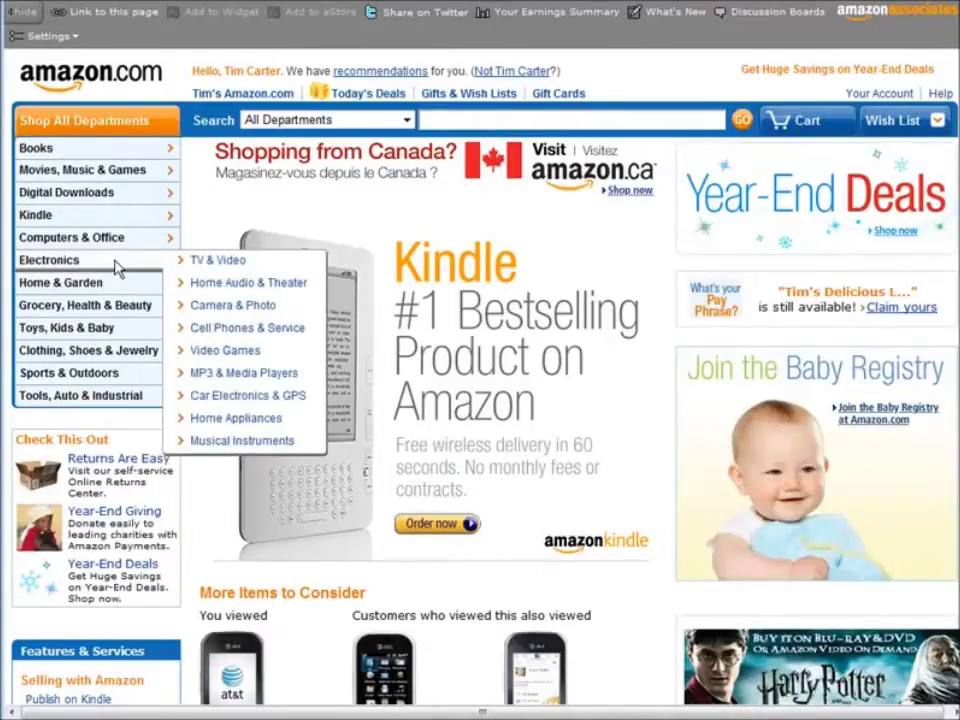
{"action": "left_click", "coordinate": [272, 330]}
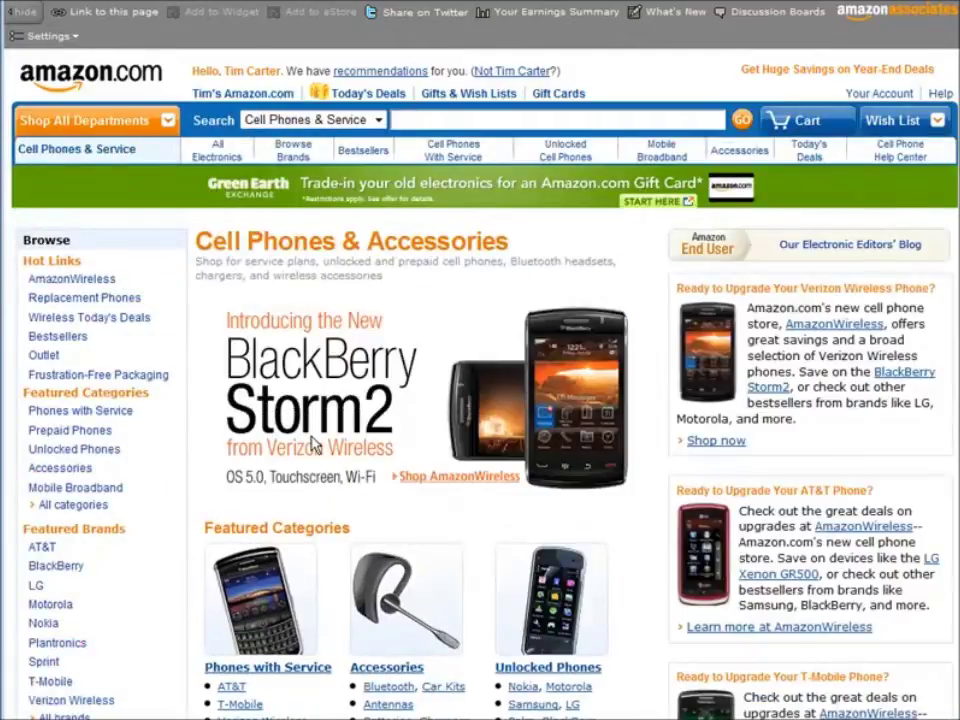
{"action": "left_click", "coordinate": [64, 338]}
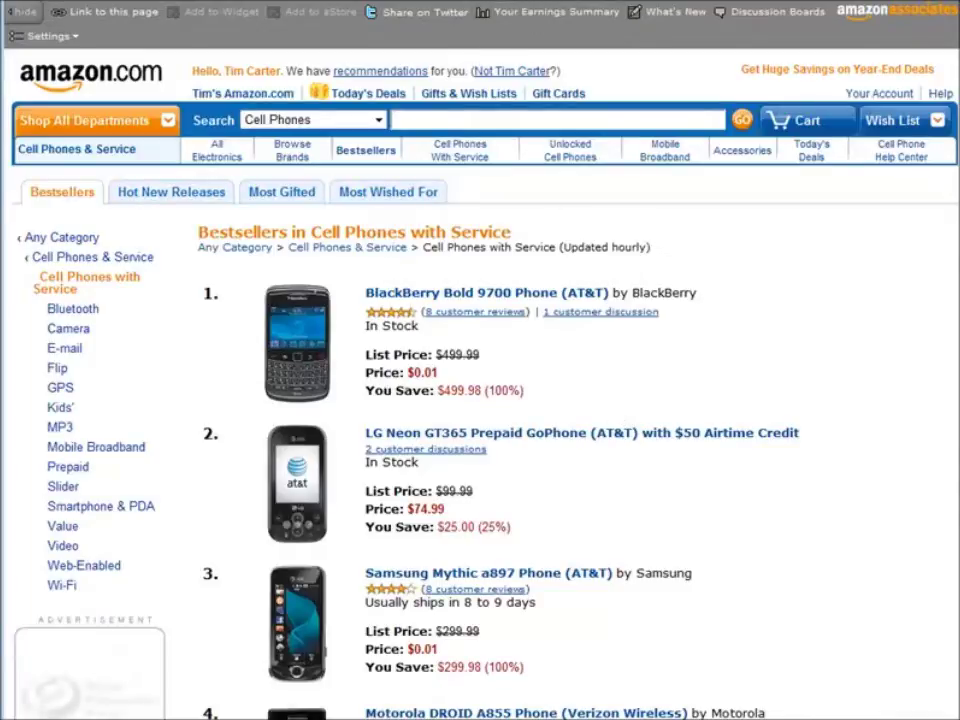
- Return to Associates Central and open the tool for adding product links
{"action": "left_click", "coordinate": [530, 11]}
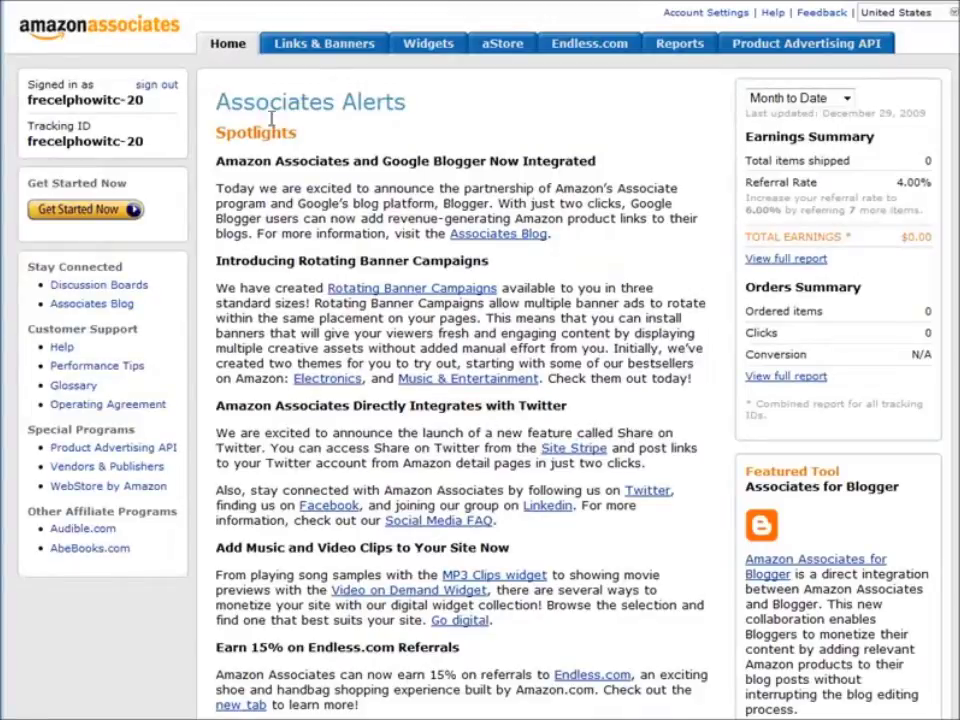
{"action": "left_click", "coordinate": [343, 48]}
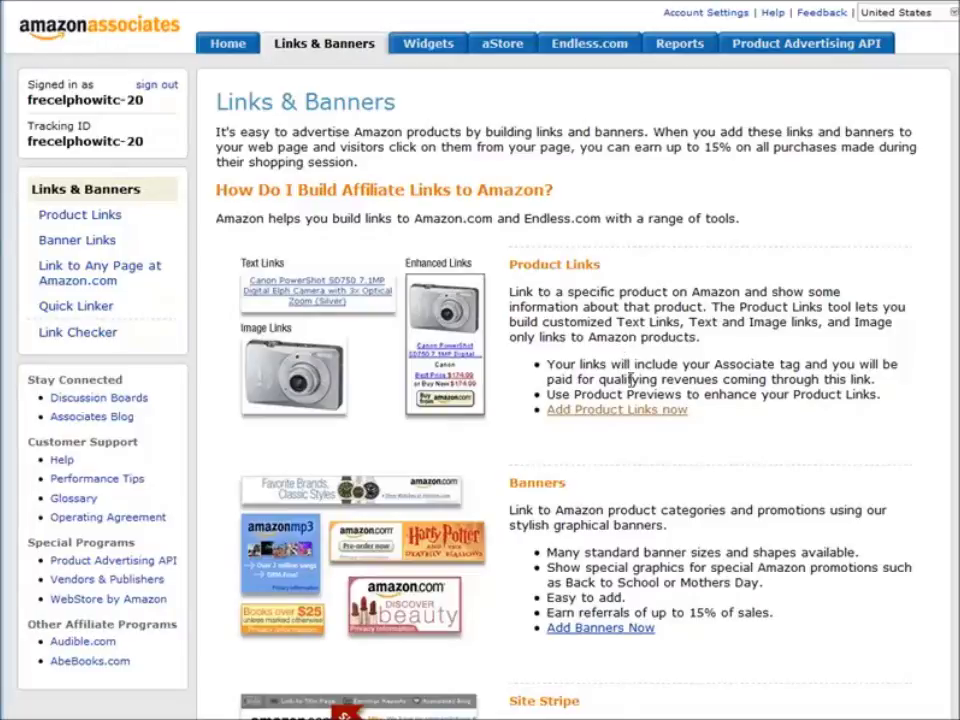
{"action": "left_click", "coordinate": [642, 412]}
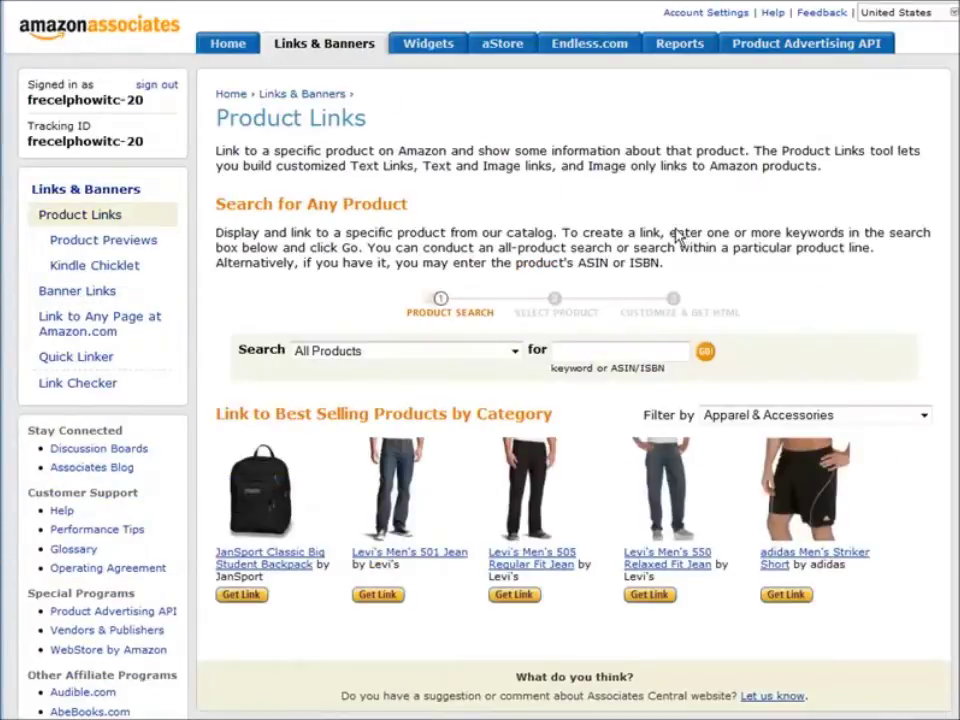
- Search the Cell Phones & Service category of Product Links for "blackberry bold 9700"
{"action": "left_click", "coordinate": [407, 358]}
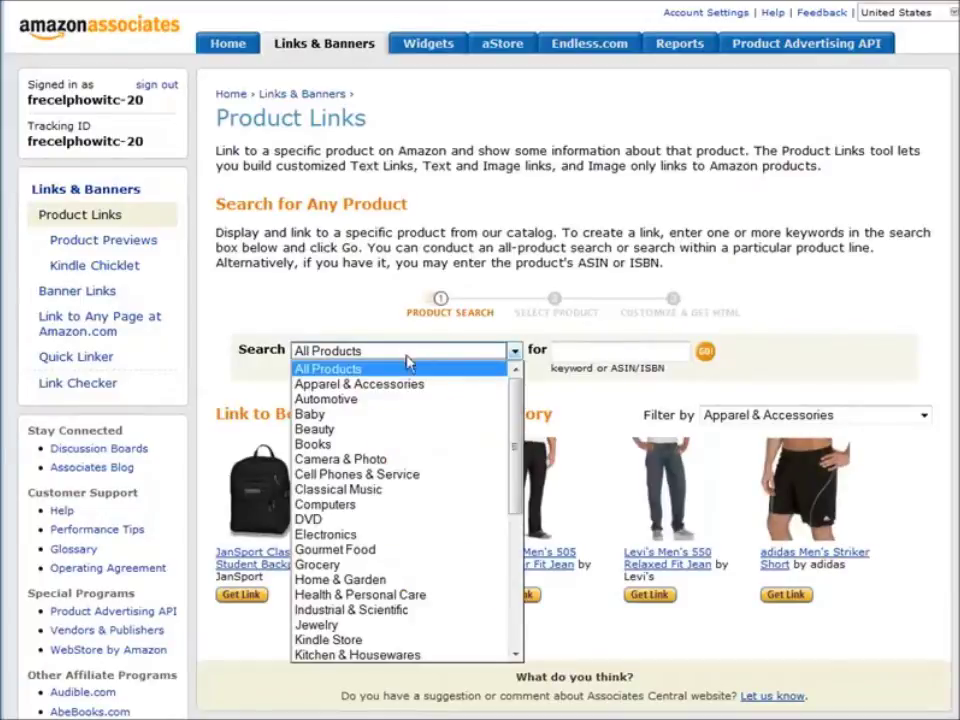
{"action": "left_click", "coordinate": [410, 476]}
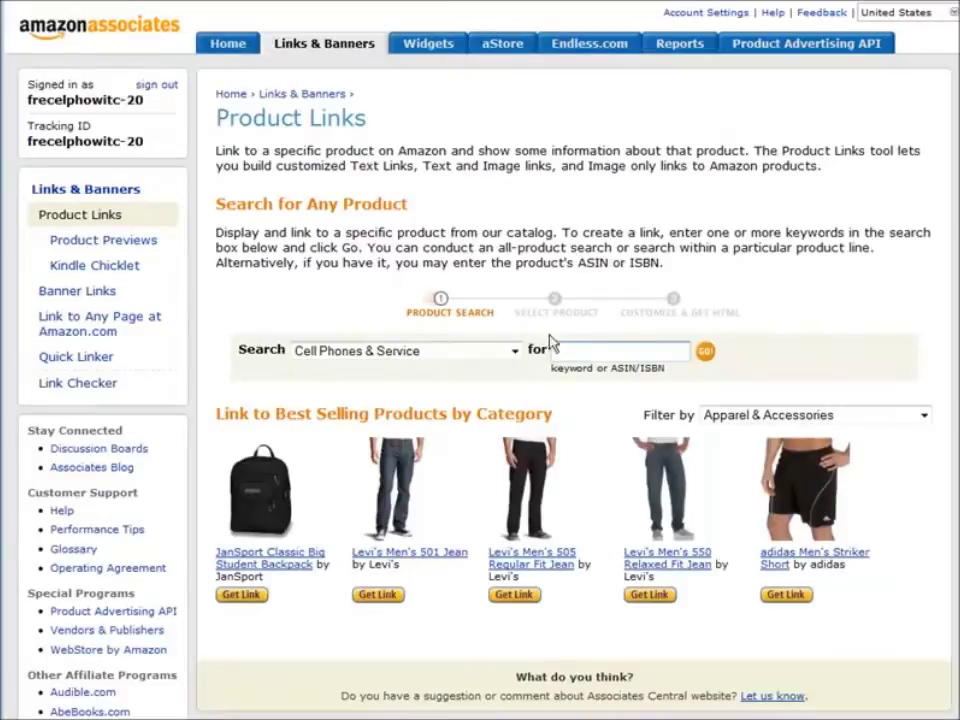
{"action": "left_click", "coordinate": [561, 348]}
{"action": "type", "text": "blackberry bold 9700"}
{"action": "key", "text": "Return"}
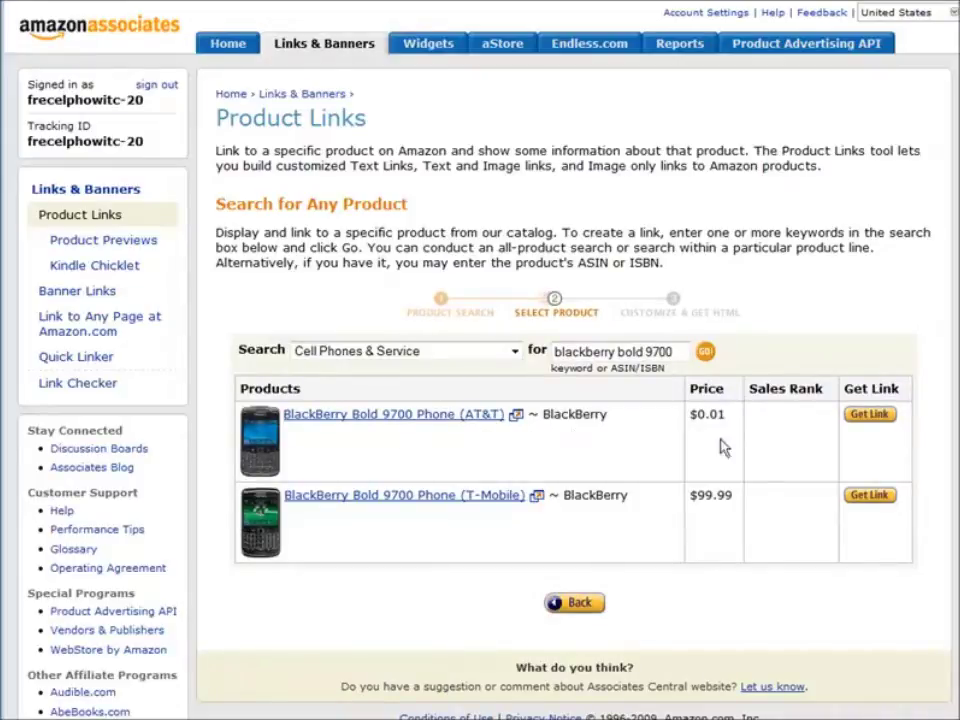
- Create a Text Only (Basic Display) link for the BlackBerry Bold 9700 Phone (AT&T) and copy its HTML code
{"action": "left_click", "coordinate": [870, 415]}
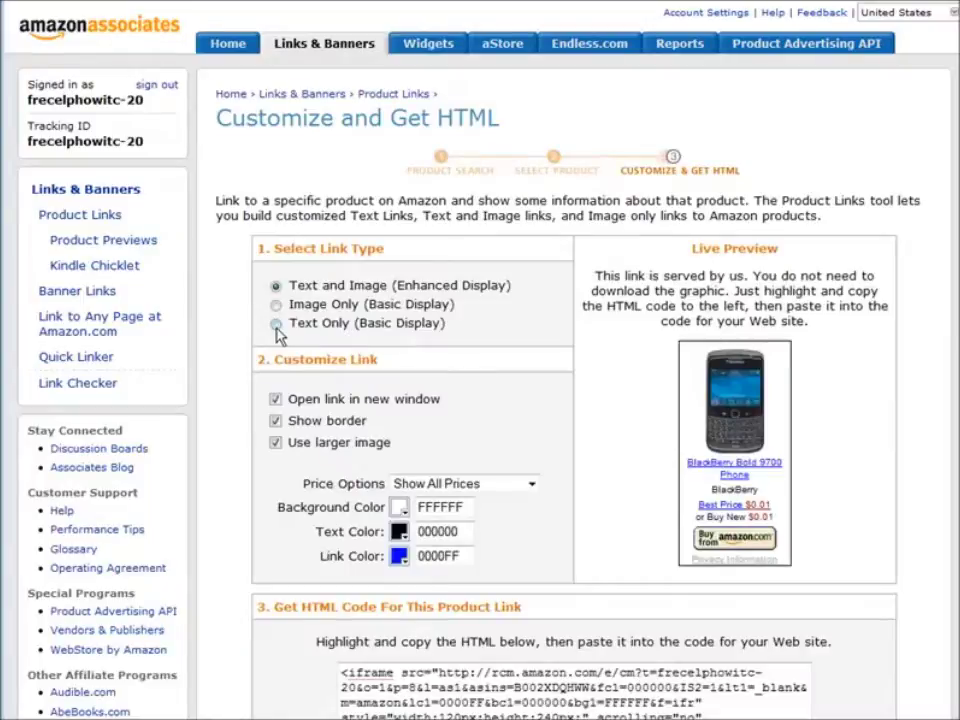
{"action": "left_click", "coordinate": [276, 326]}
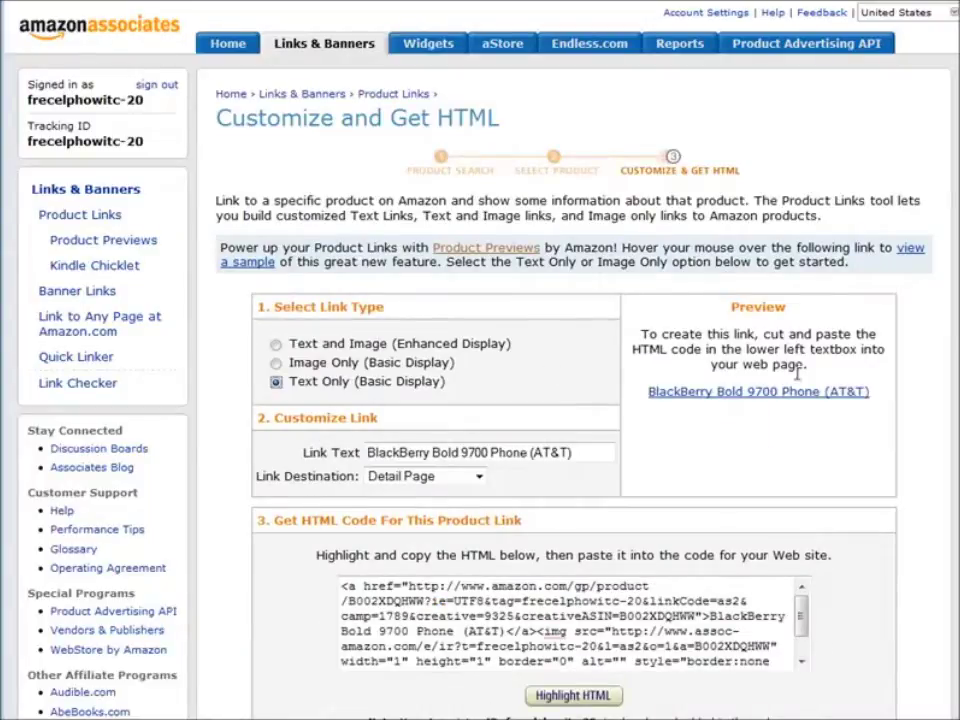
{"action": "scroll", "coordinate": [868, 418], "scroll_direction": "down", "scroll_amount": 3}
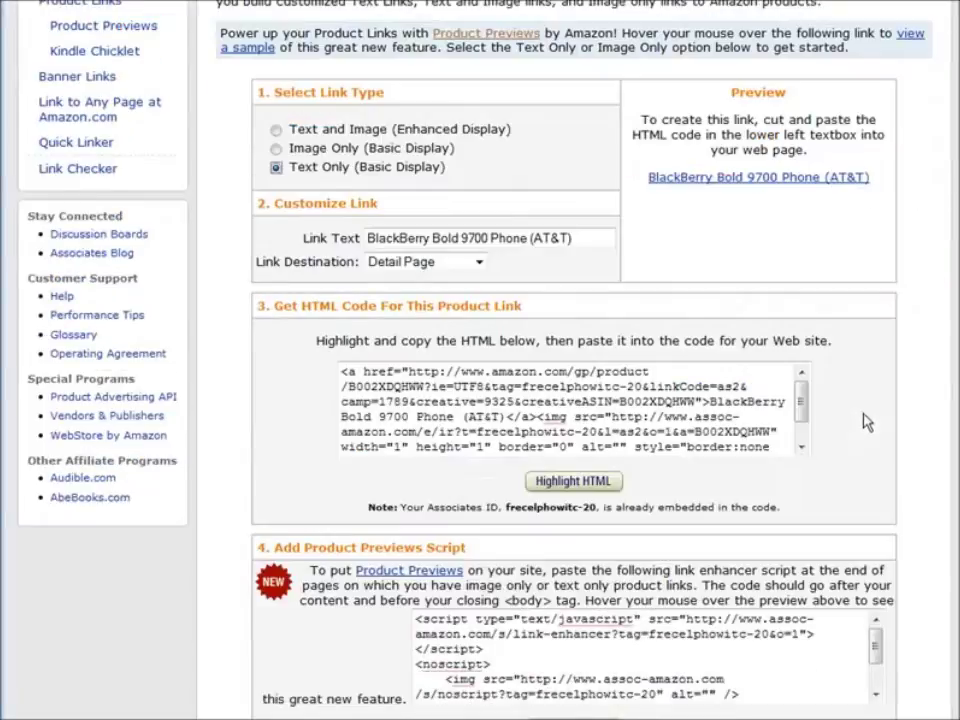
{"action": "left_click", "coordinate": [604, 483]}
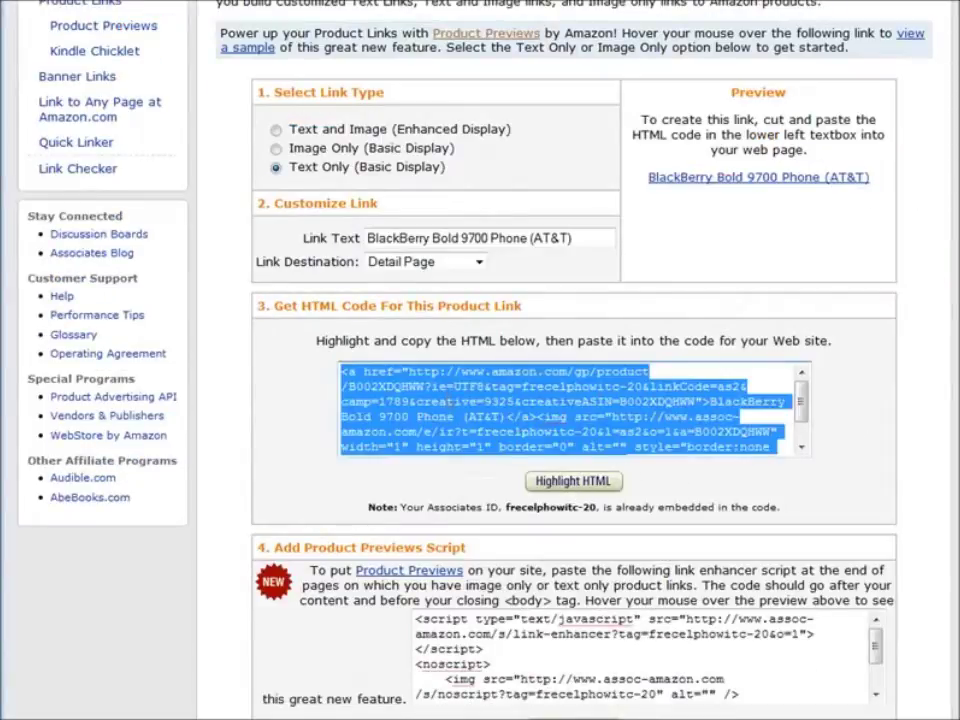
{"action": "right_click", "coordinate": [505, 411]}
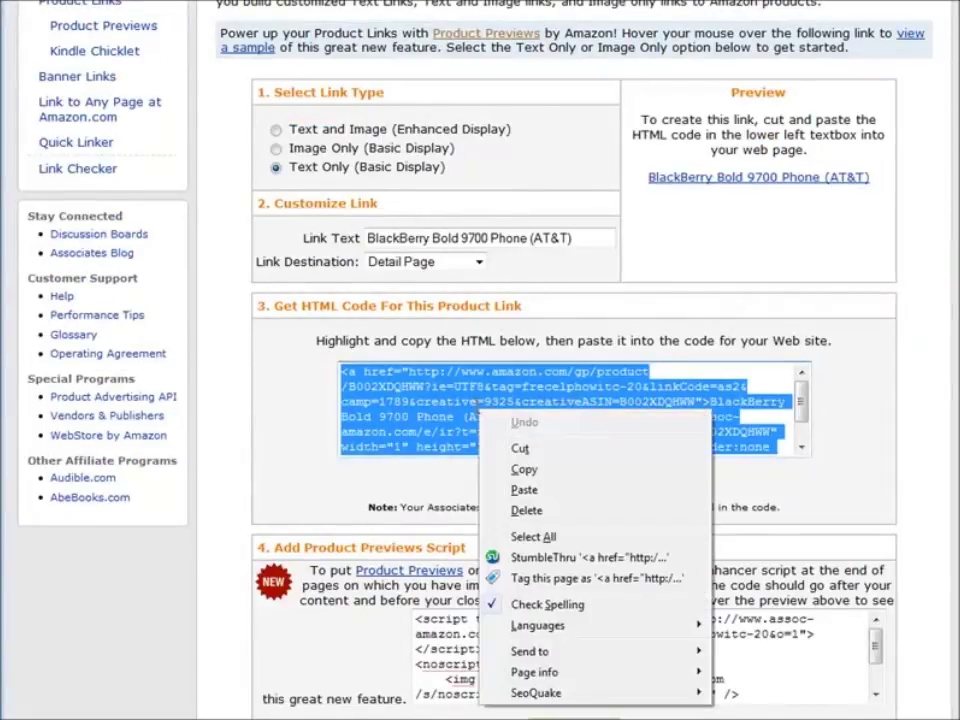
{"action": "left_click", "coordinate": [524, 469]}
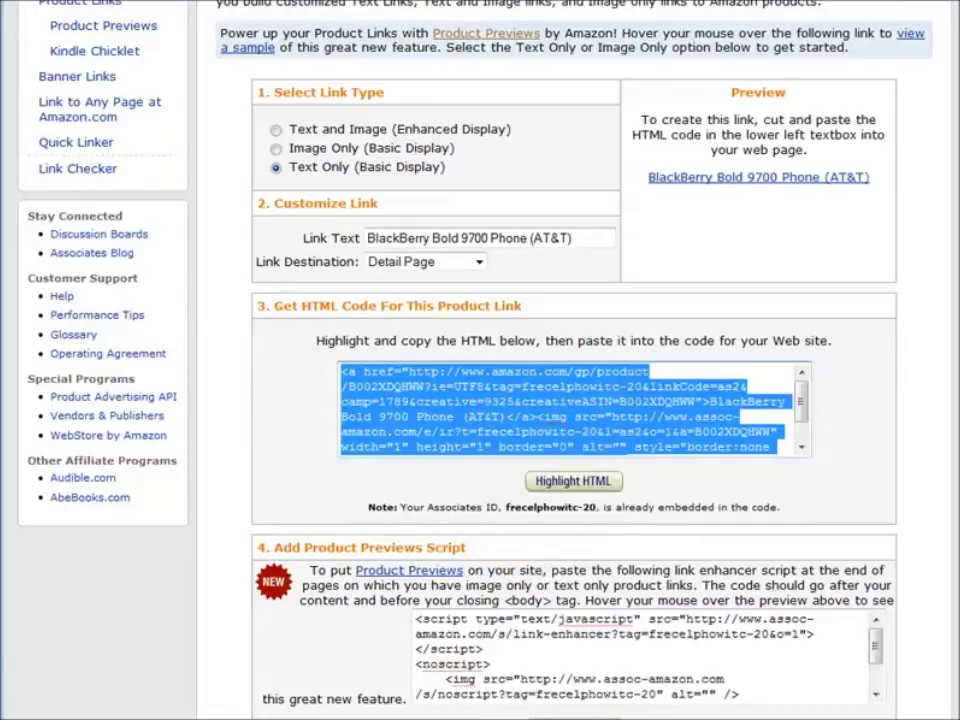
- Switch to Notepad, enter the heading "Blackberry bold", paste the copied link code below it, and minimize the window
{"action": "left_click", "coordinate": [524, 420]}
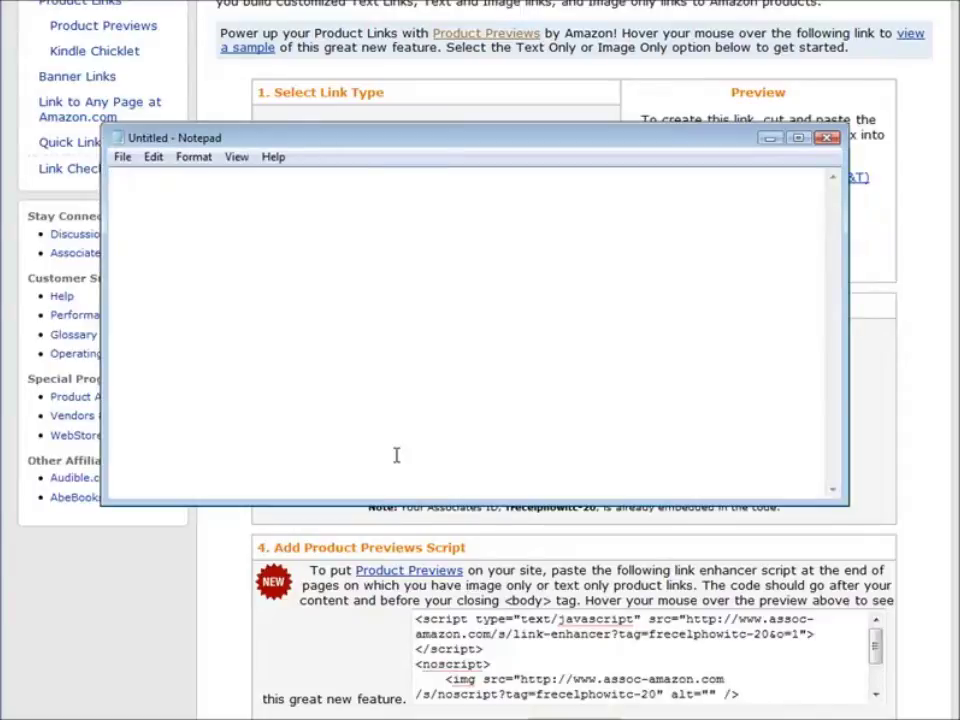
{"action": "type", "text": "Blackberry bold"}
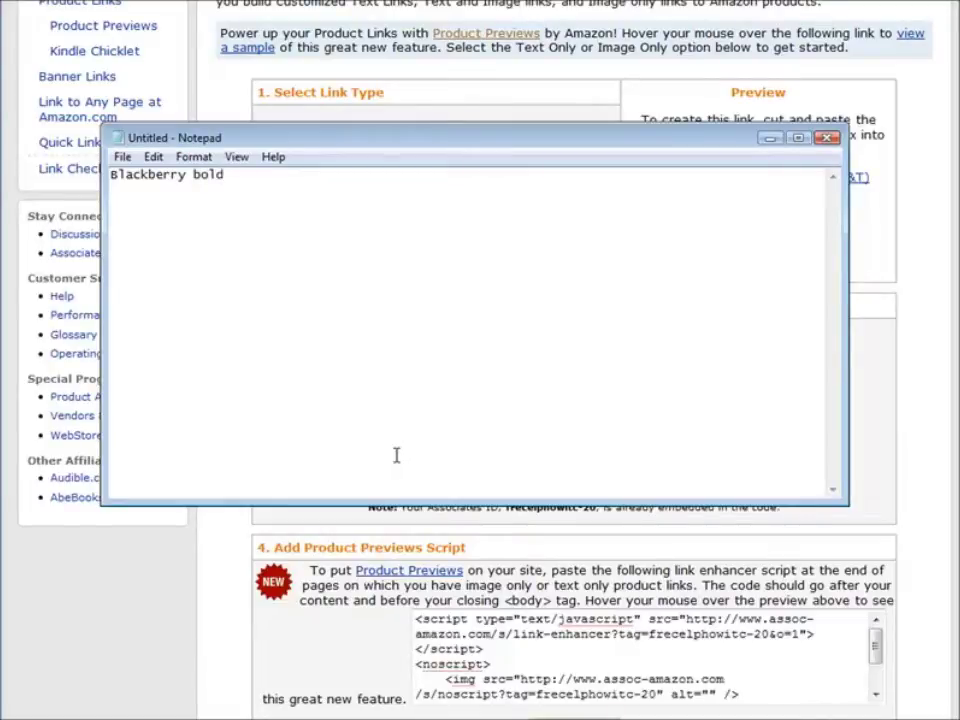
{"action": "key", "text": "Return"}
{"action": "key", "text": "ctrl+v"}
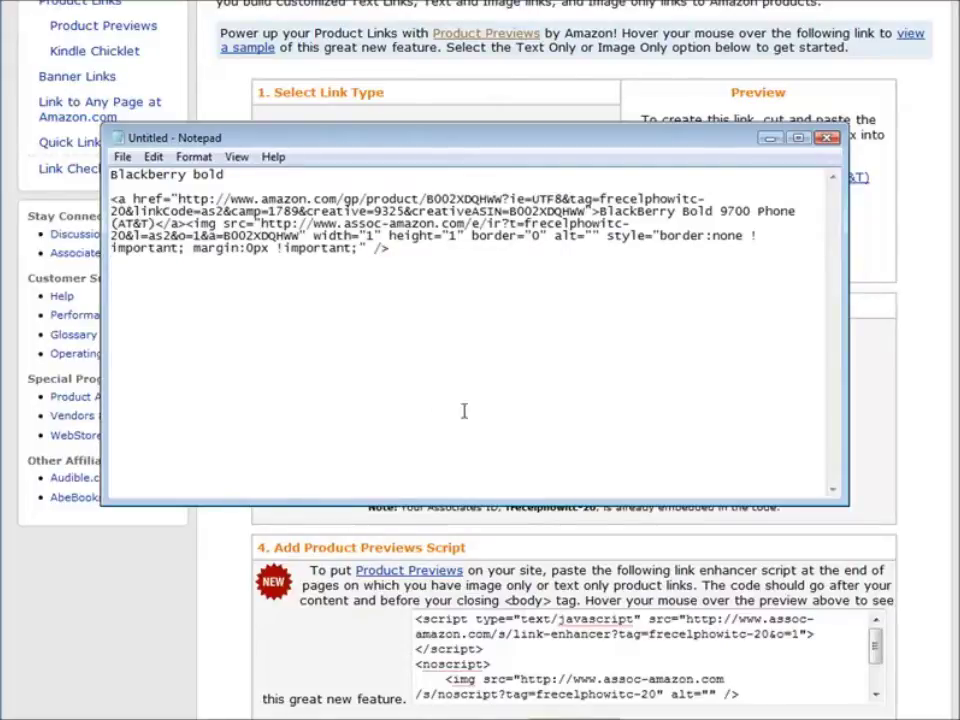
{"action": "left_click", "coordinate": [770, 137]}
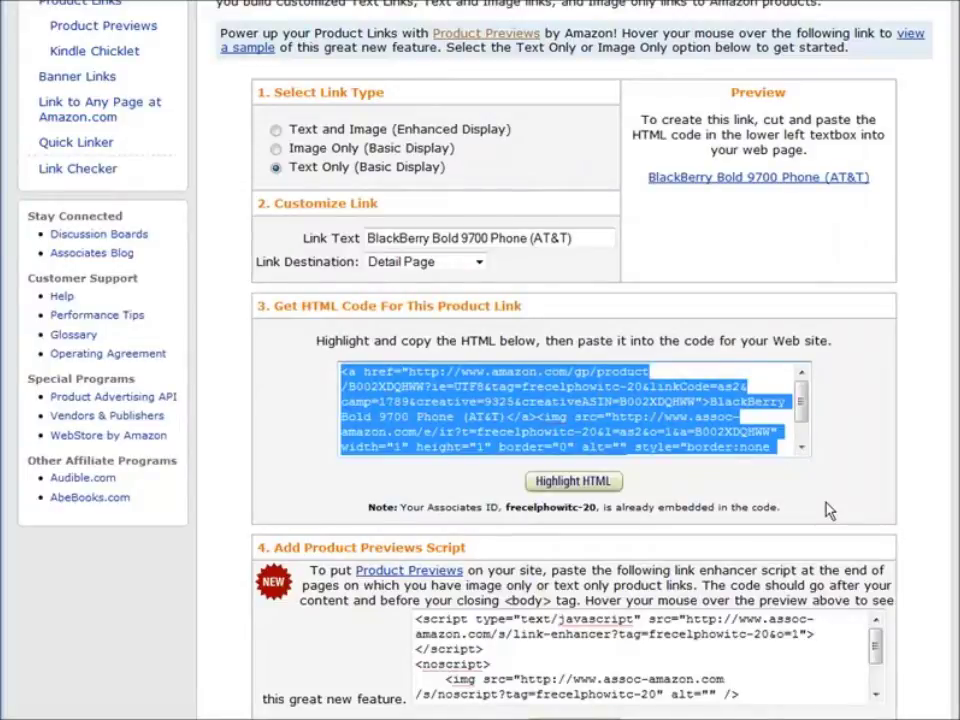
- Return to the product search results and open the Amazon page of the BlackBerry Bold 9700 Phone (AT&T)
{"action": "scroll", "coordinate": [720, 380], "scroll_direction": "up", "scroll_amount": 3}
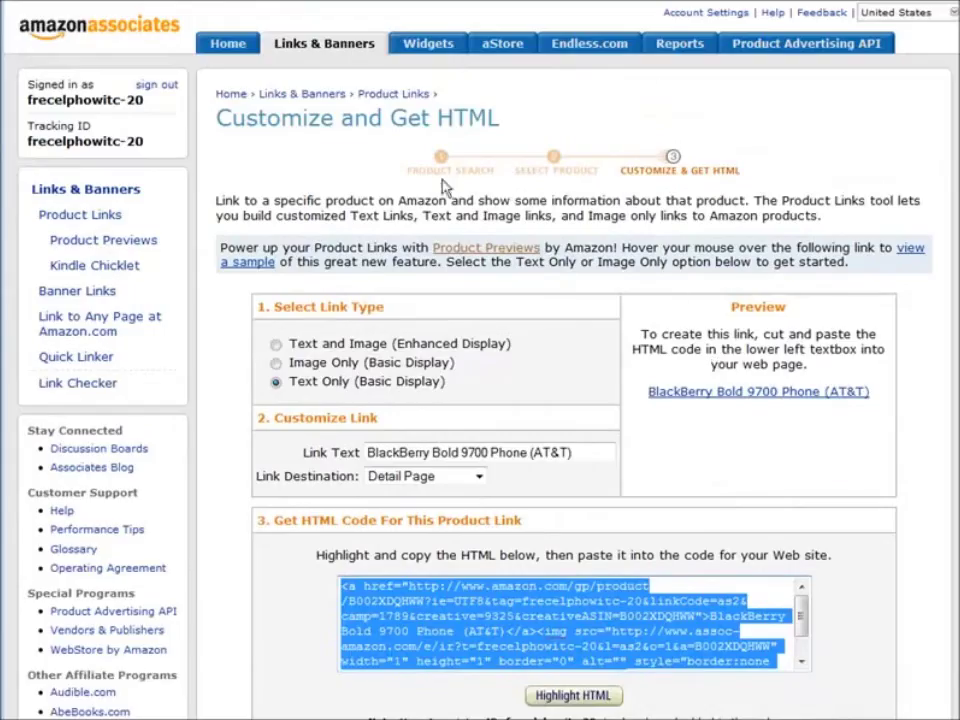
{"action": "key", "text": "alt+Left"}
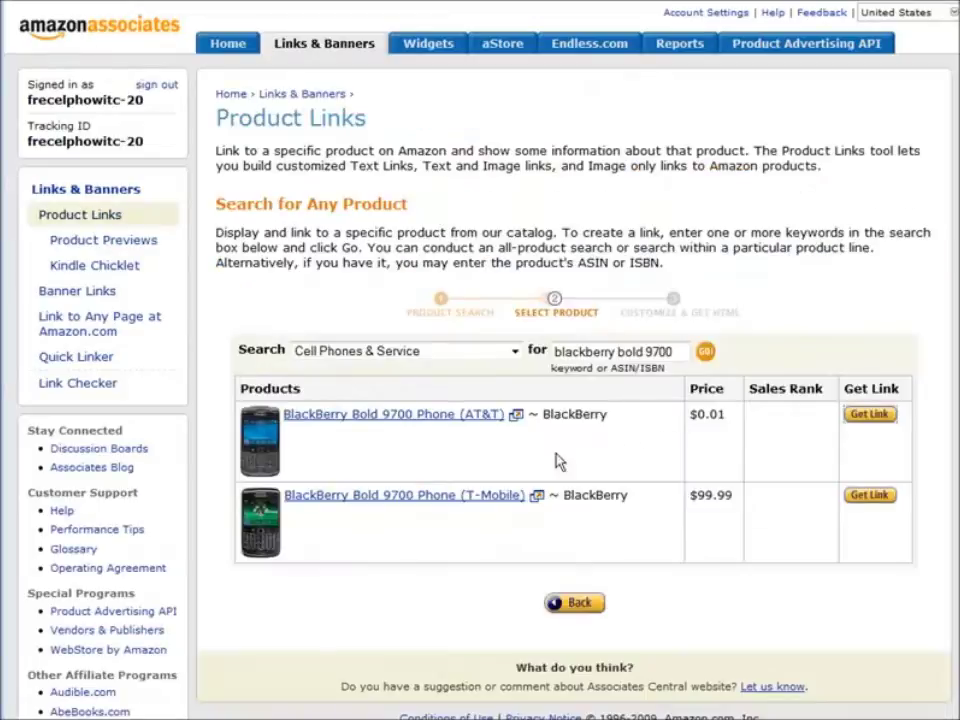
{"action": "left_click", "coordinate": [362, 419]}
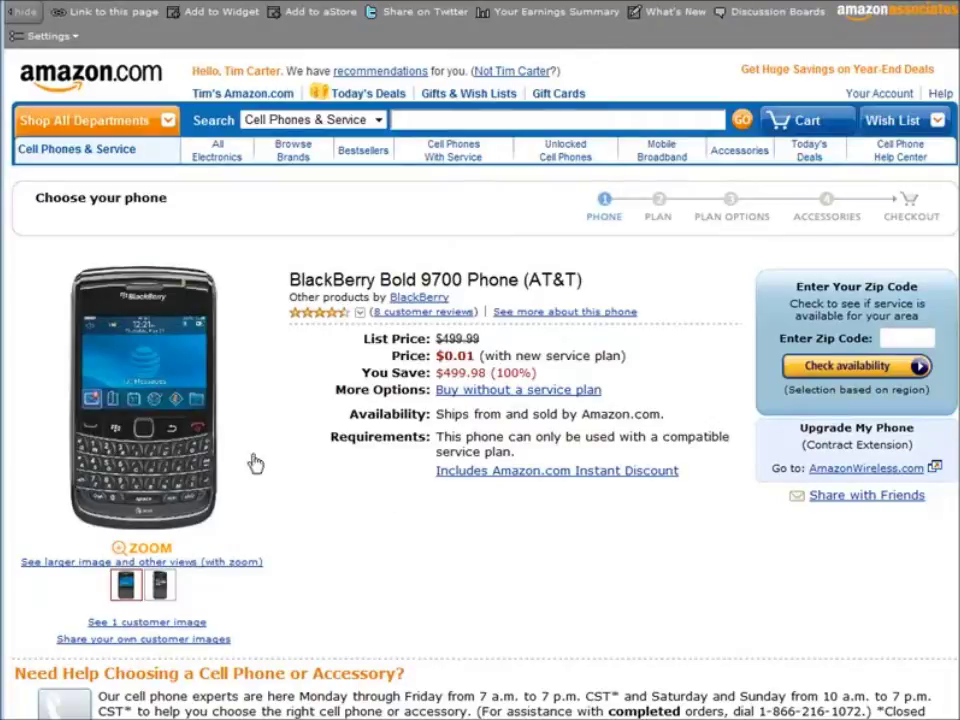
- Start saving the phone's product image to disk with the file name blackberrybold9700.jpg
{"action": "right_click", "coordinate": [154, 394]}
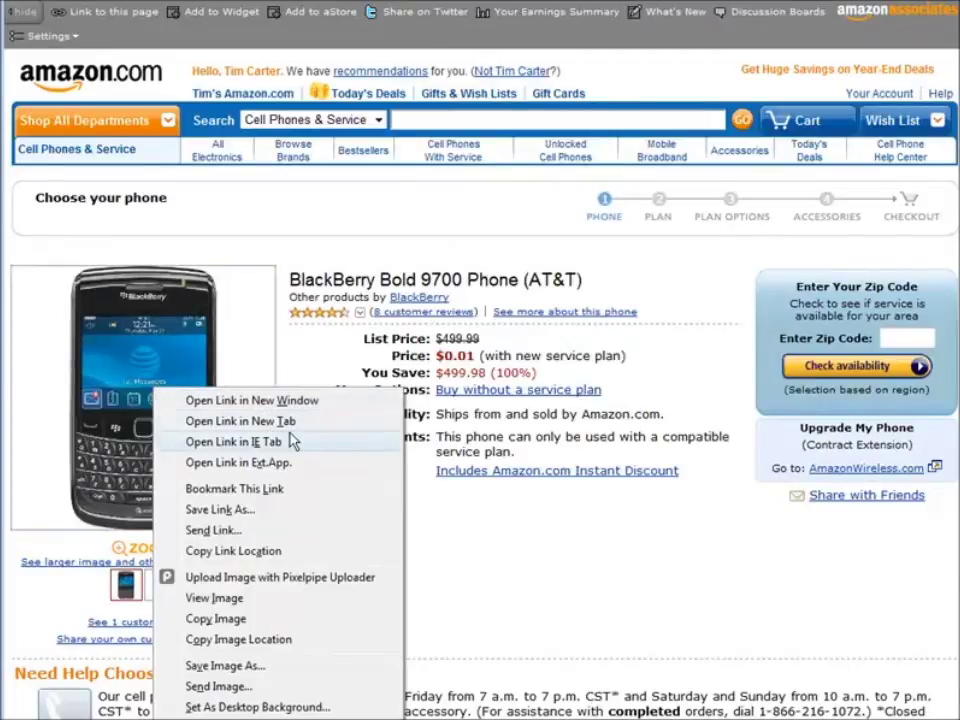
{"action": "left_click", "coordinate": [250, 666]}
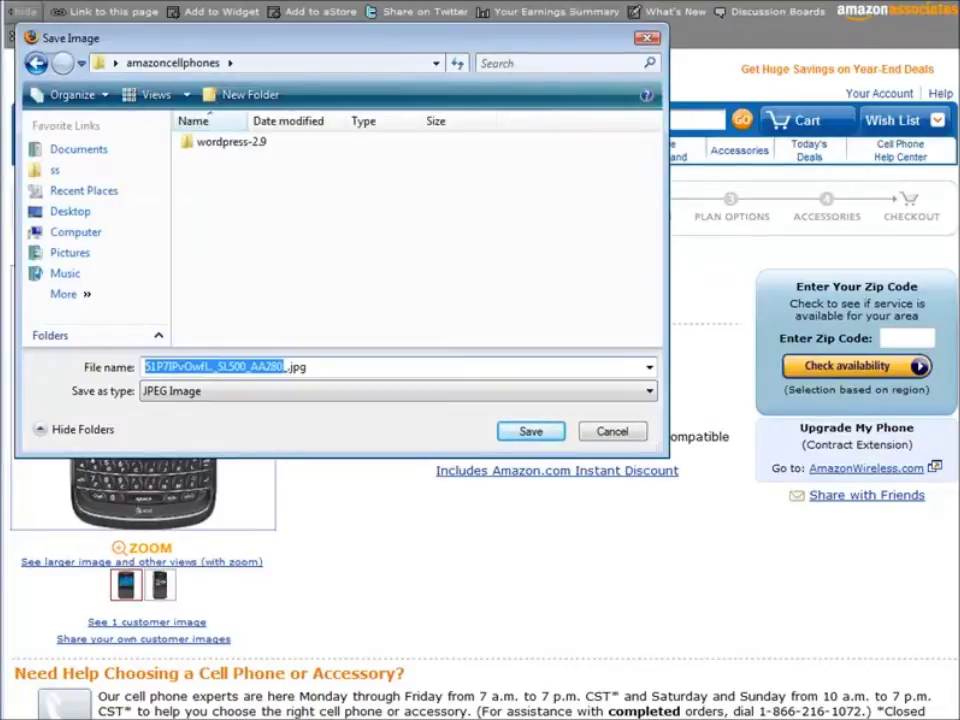
{"action": "type", "text": "blac"}
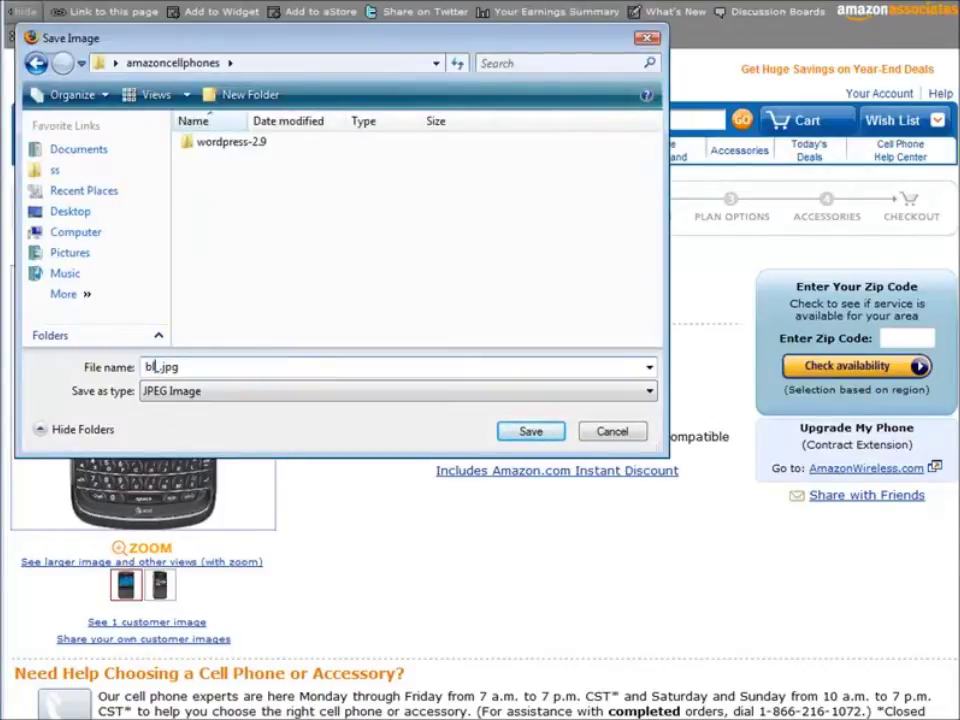
{"action": "type", "text": "kberry"}
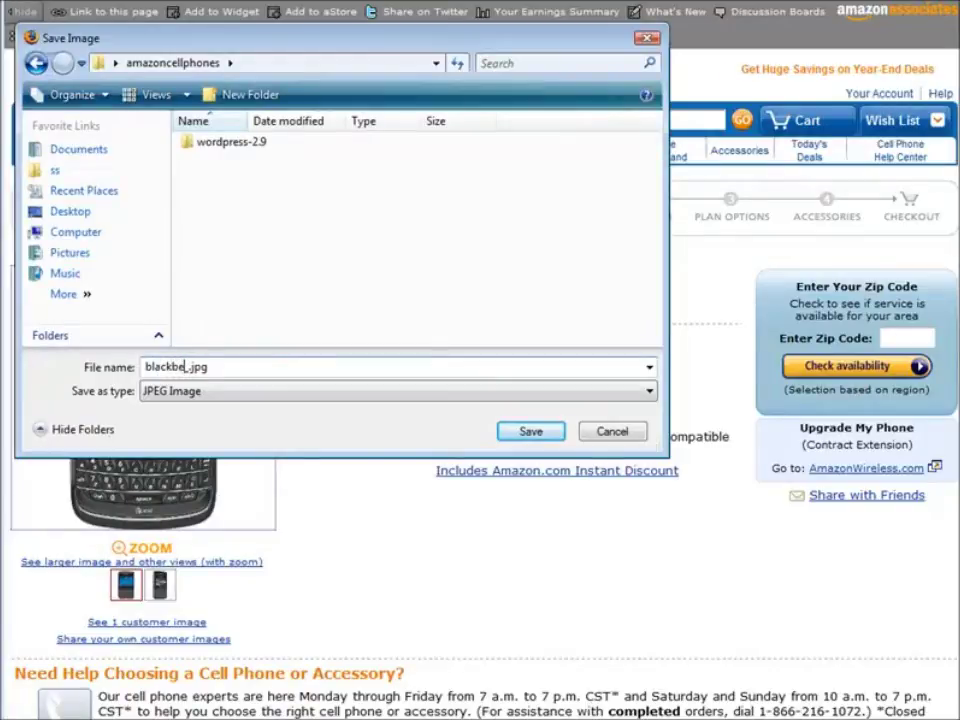
{"action": "type", "text": "bold9700_"}
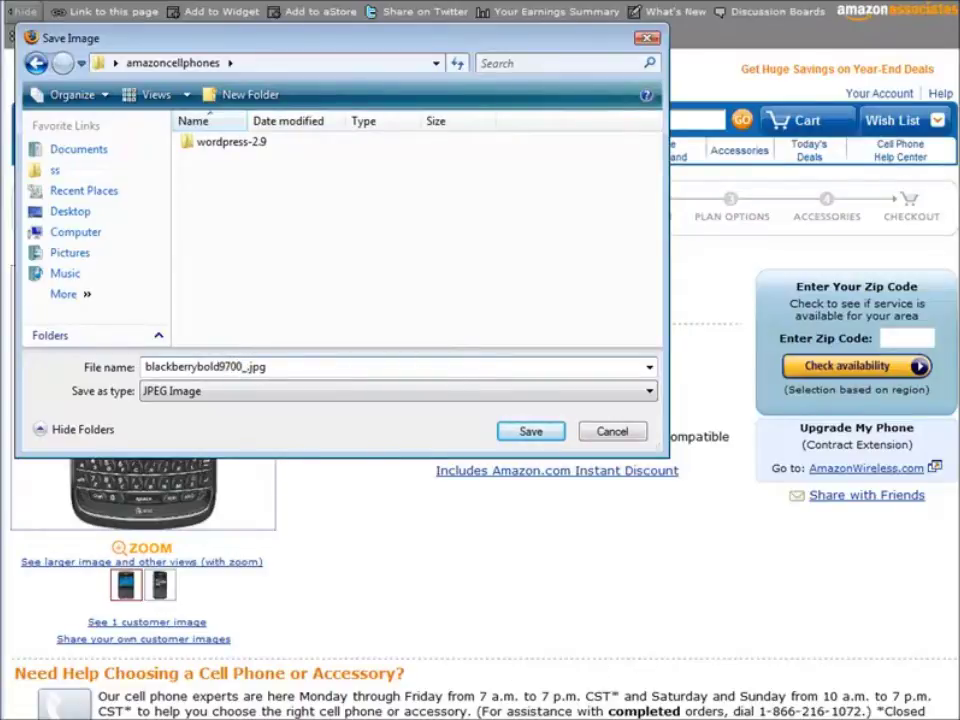
{"action": "key", "text": "BackSpace"}
- Create a folder named images inside amazoncellphones and save the phone picture in it
{"action": "left_click", "coordinate": [245, 94]}
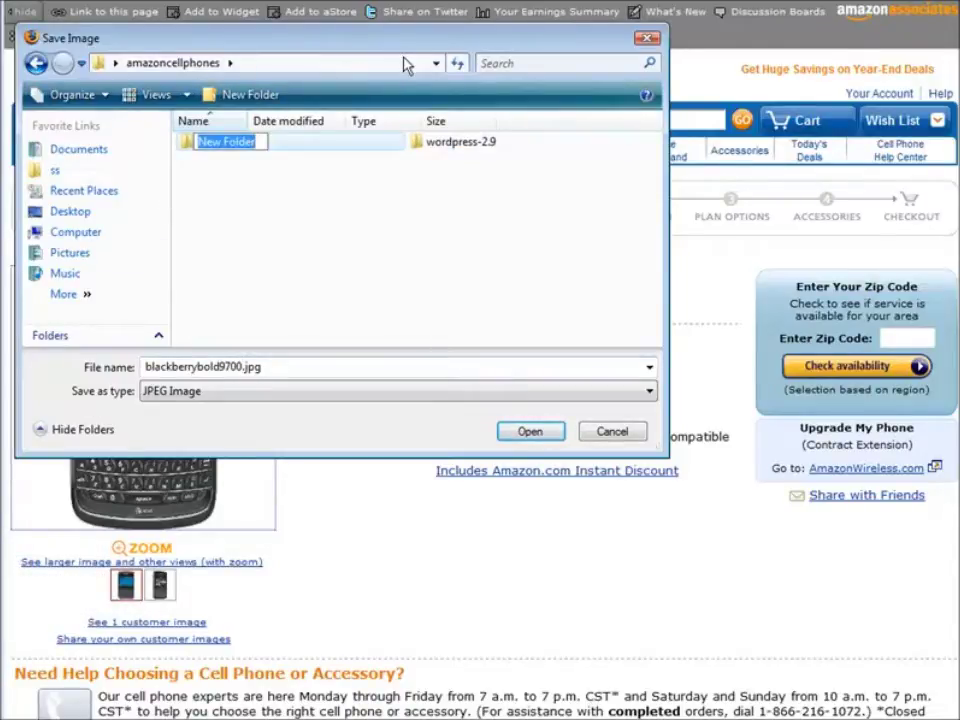
{"action": "type", "text": "images"}
{"action": "key", "text": "Return"}
{"action": "key", "text": "Return"}
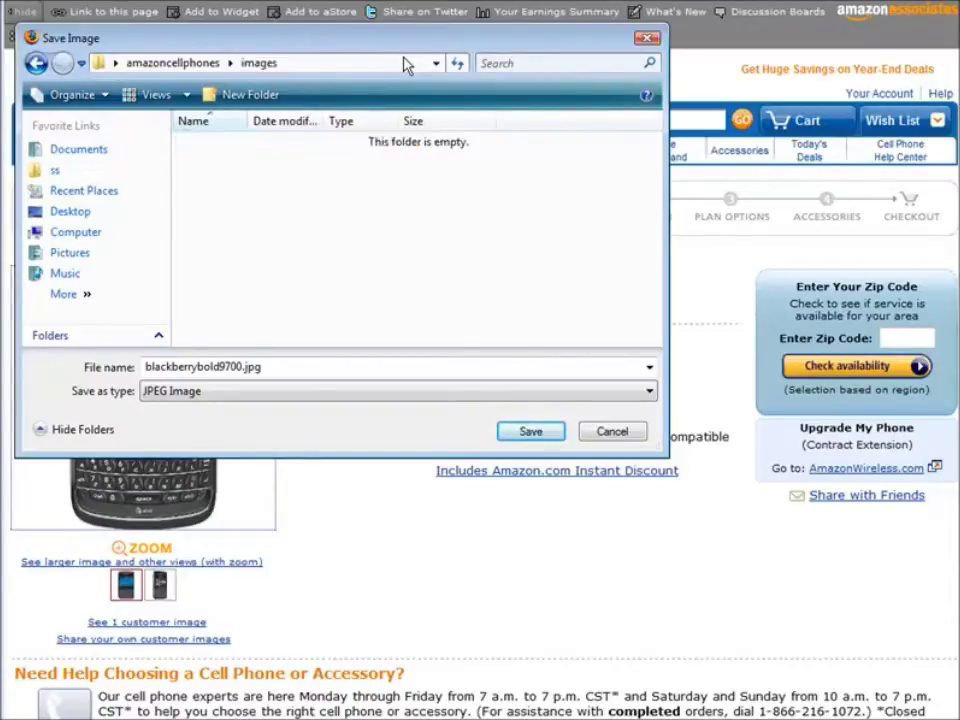
{"action": "left_click", "coordinate": [518, 436]}
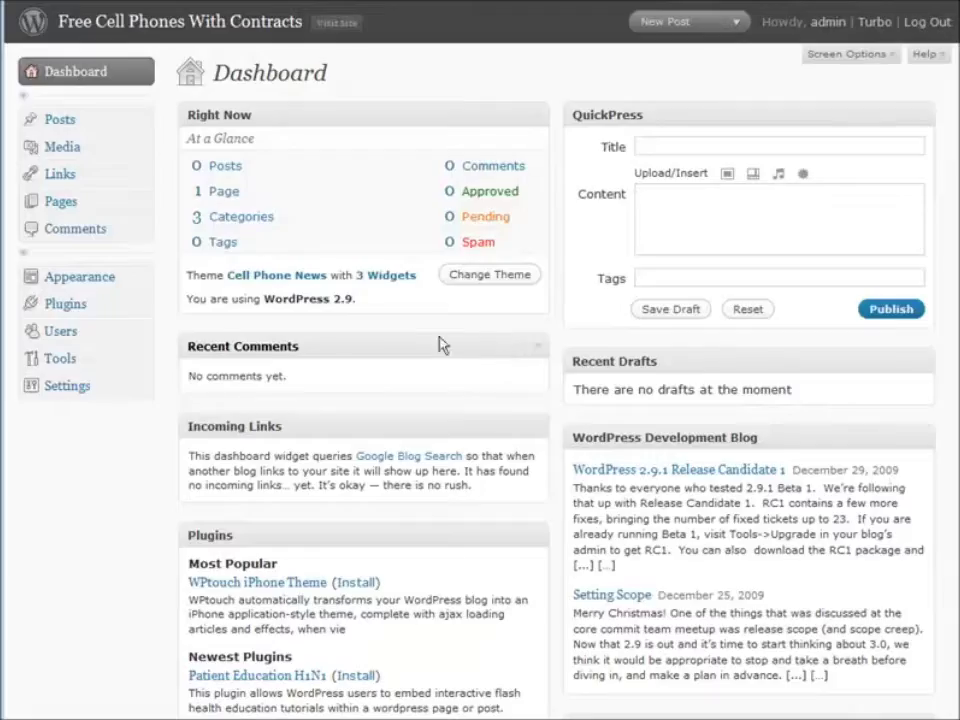
- Switch to the WordPress dashboard of the Free Cell Phones With Contracts site and start a new post
{"action": "left_click", "coordinate": [67, 123]}
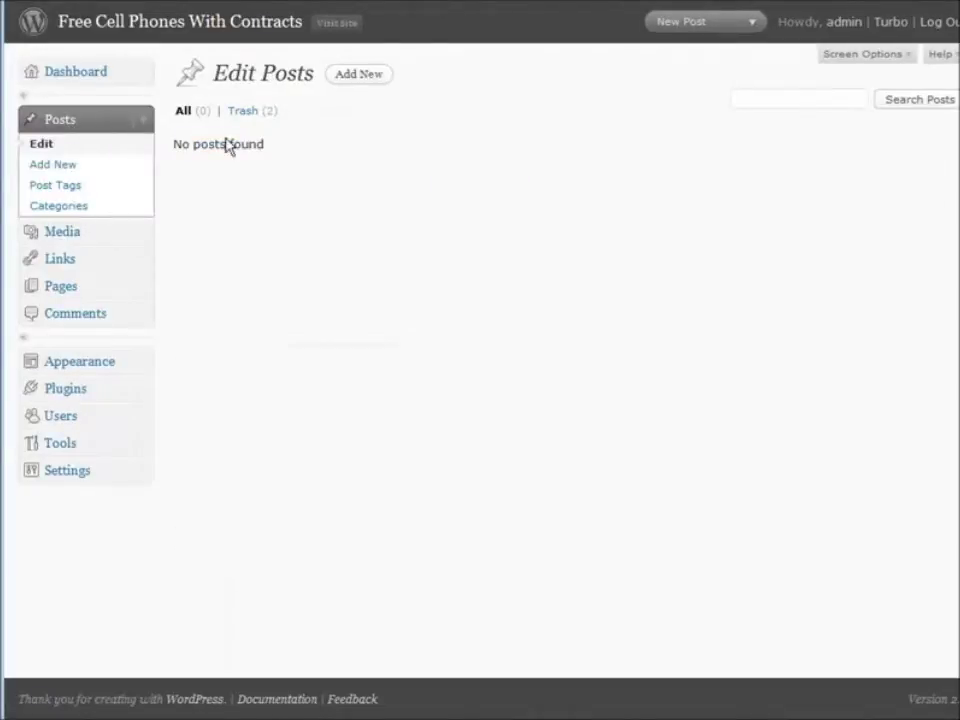
{"action": "left_click", "coordinate": [52, 164]}
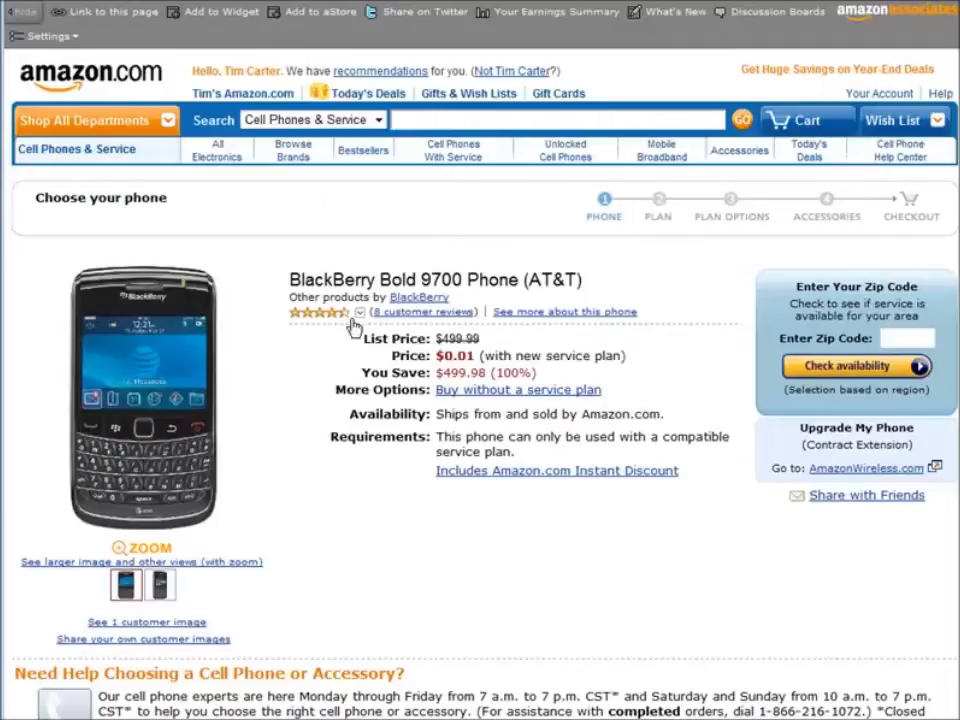
- Copy the product name BlackBerry Bold 9700 Phone (AT&T) from the Amazon page and paste it as the new WordPress post's title
{"action": "left_click_drag", "start_coordinate": [288, 281], "coordinate": [586, 290]}
{"action": "right_click", "coordinate": [575, 282]}
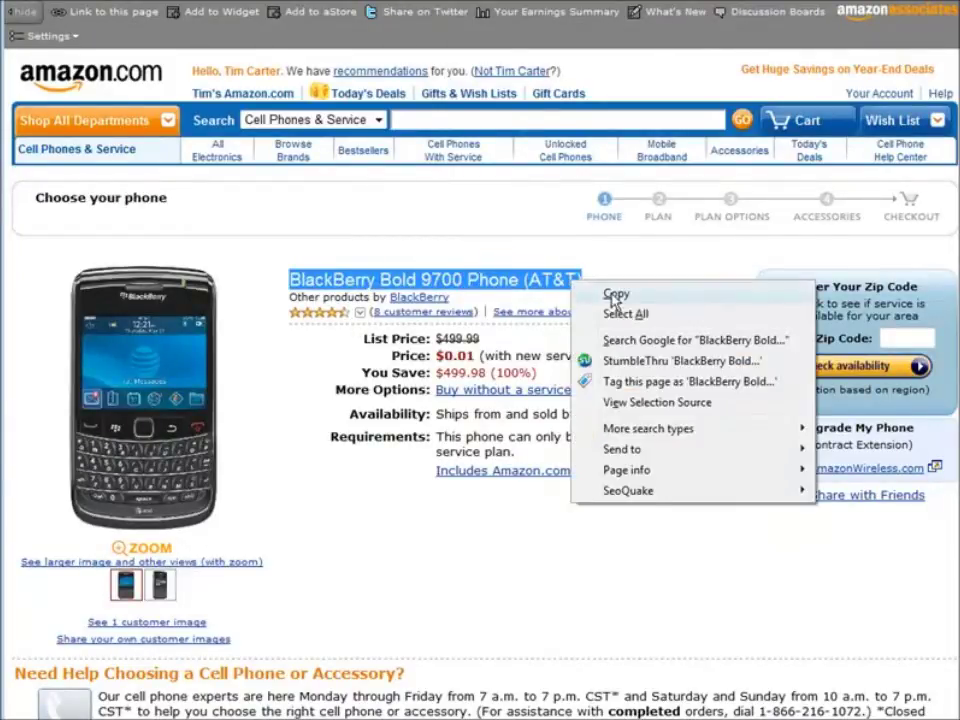
{"action": "left_click", "coordinate": [612, 297]}
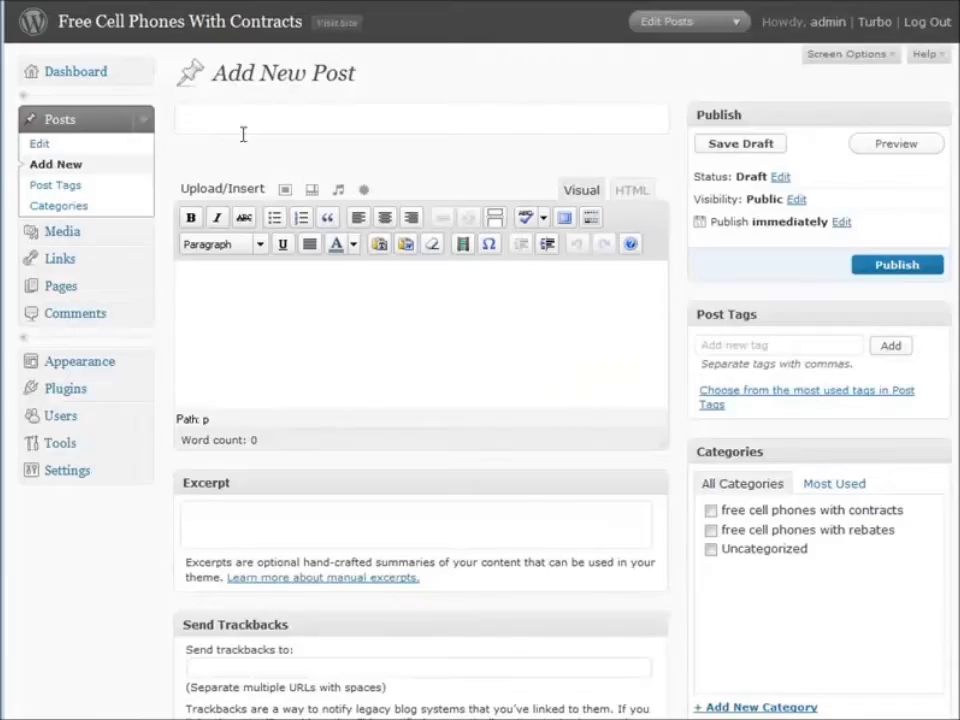
{"action": "left_click", "coordinate": [236, 112]}
{"action": "right_click", "coordinate": [182, 113]}
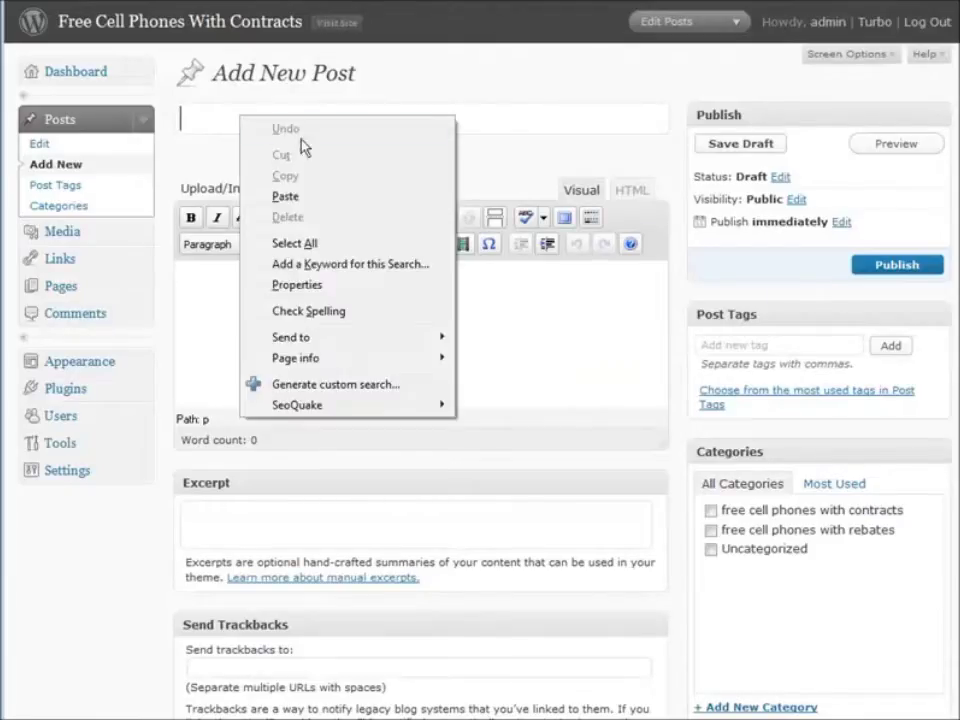
{"action": "left_click", "coordinate": [304, 197]}
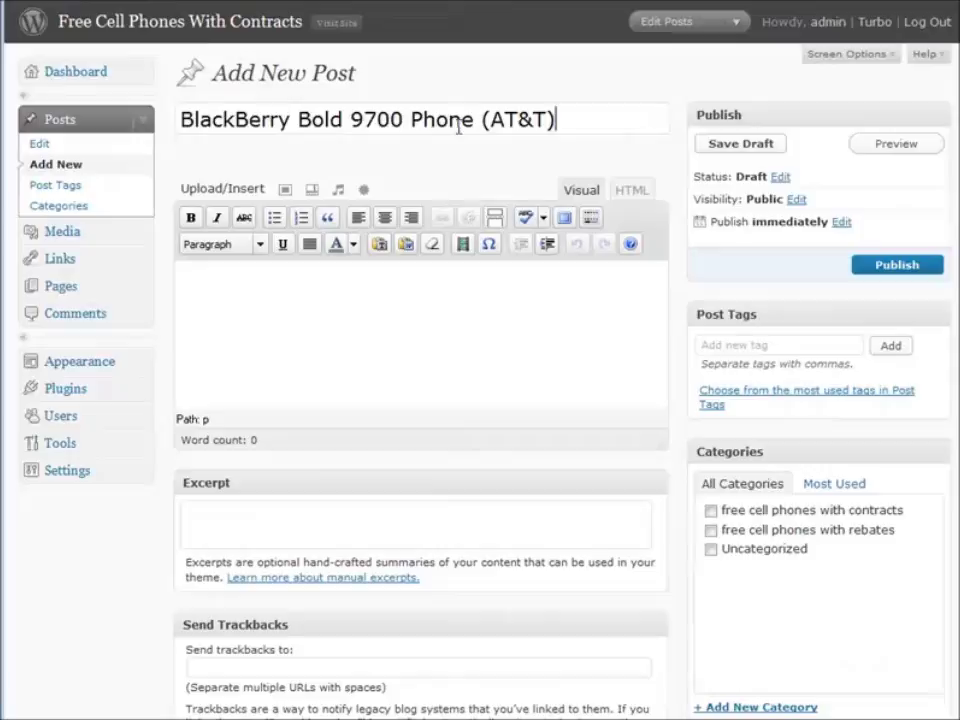
- Upload blackberrybold9700.jpg from the computer as an image for the post body
{"action": "left_click", "coordinate": [251, 298]}
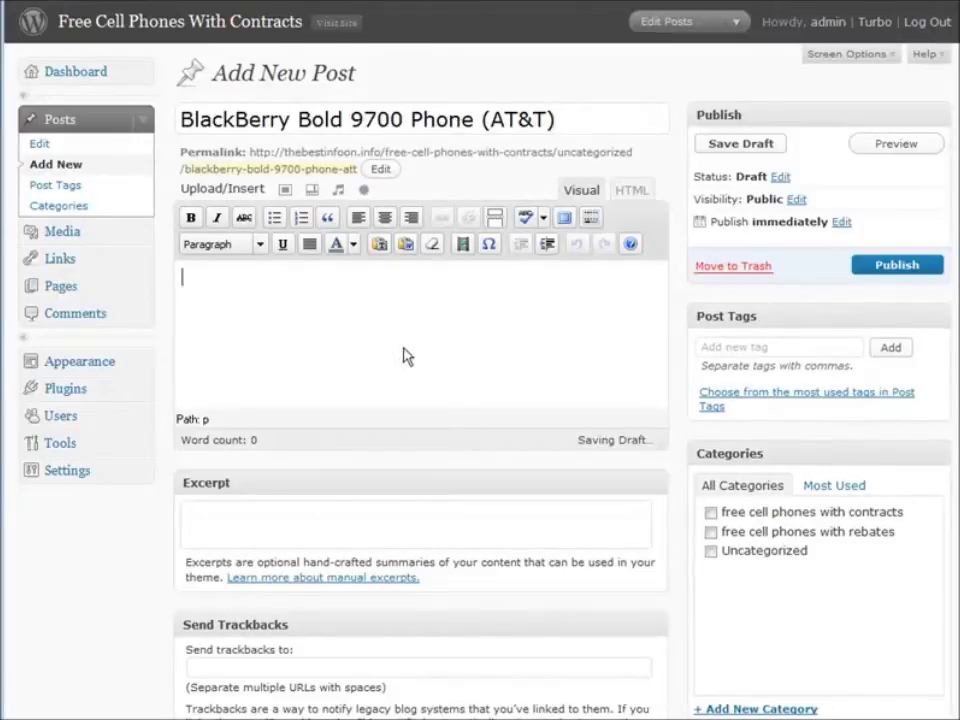
{"action": "left_click", "coordinate": [286, 193]}
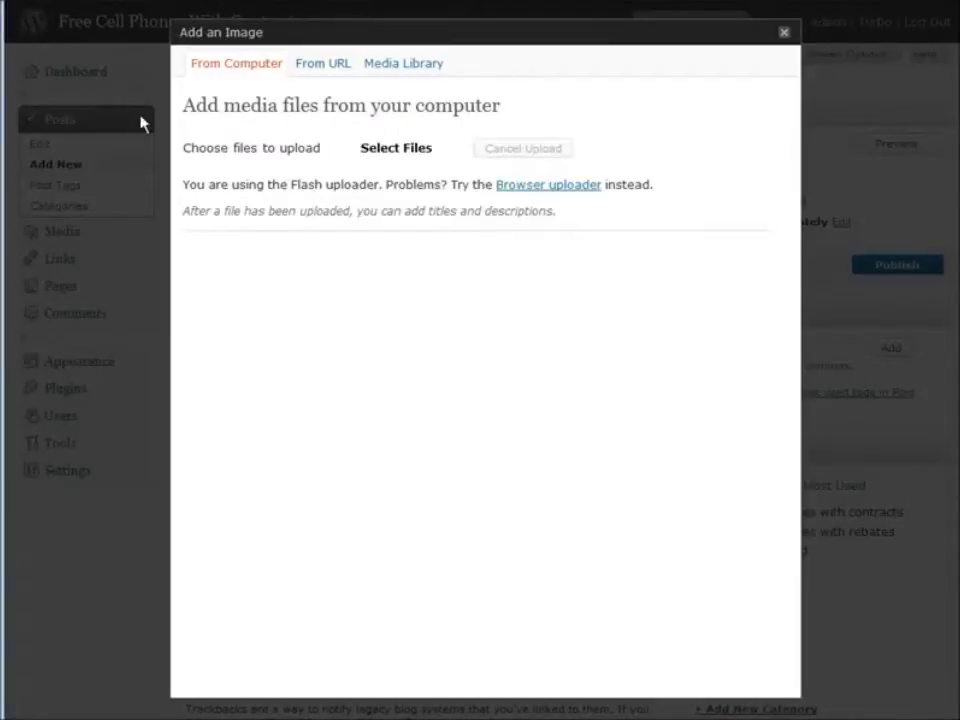
{"action": "left_click", "coordinate": [396, 148]}
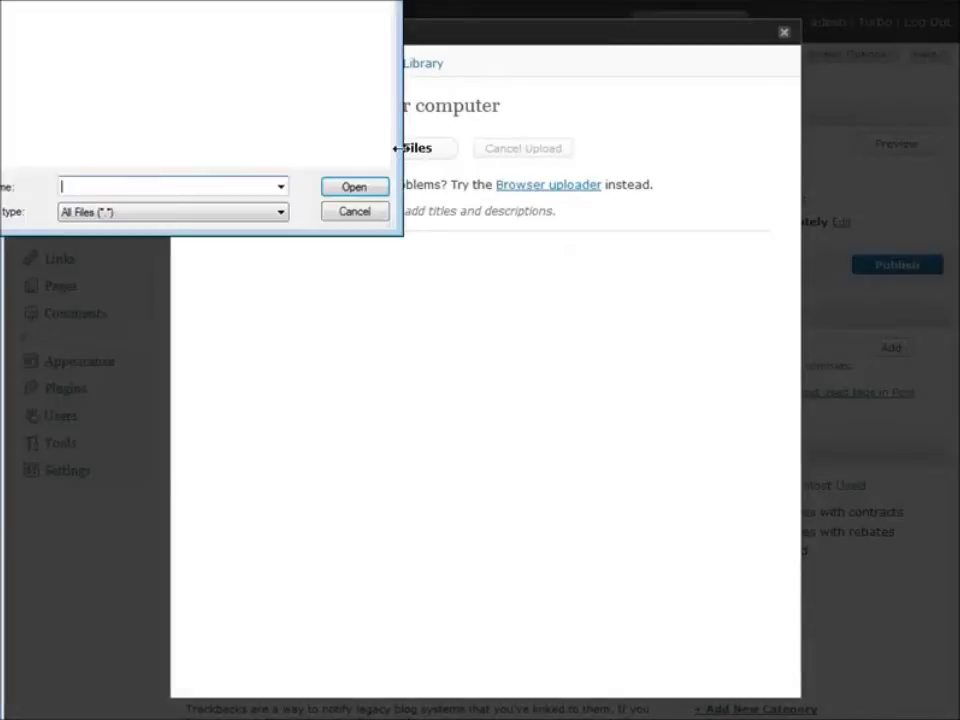
{"action": "left_click", "coordinate": [272, 163]}
{"action": "double_click", "coordinate": [272, 165]}
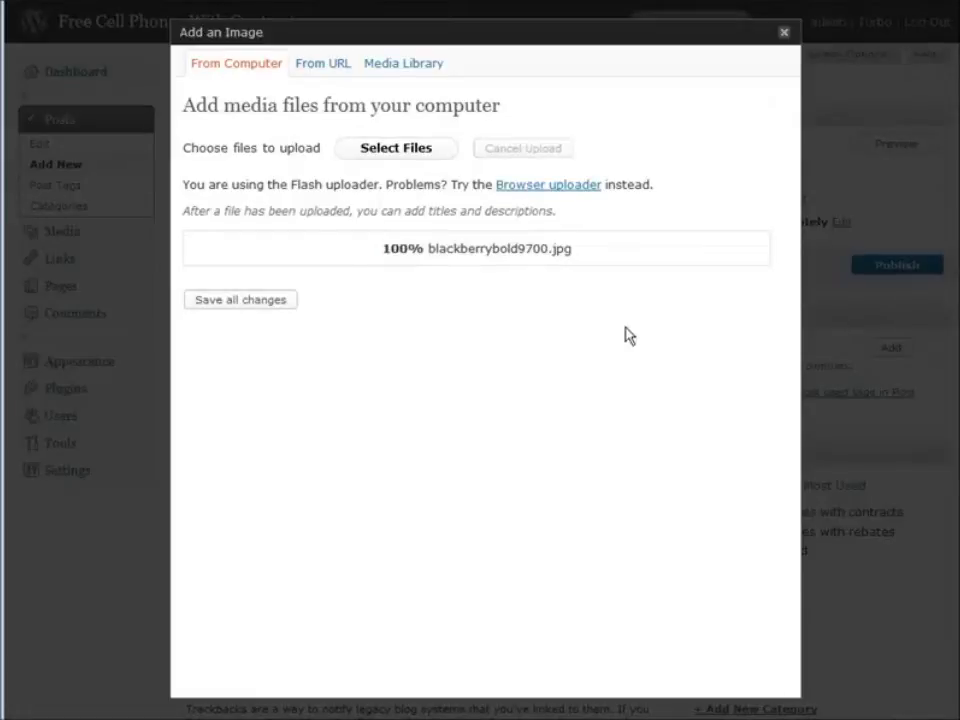
- Set the uploaded phone image's alignment to Left and insert it into the post
{"action": "scroll", "coordinate": [572, 318], "scroll_direction": "down", "scroll_amount": 2}
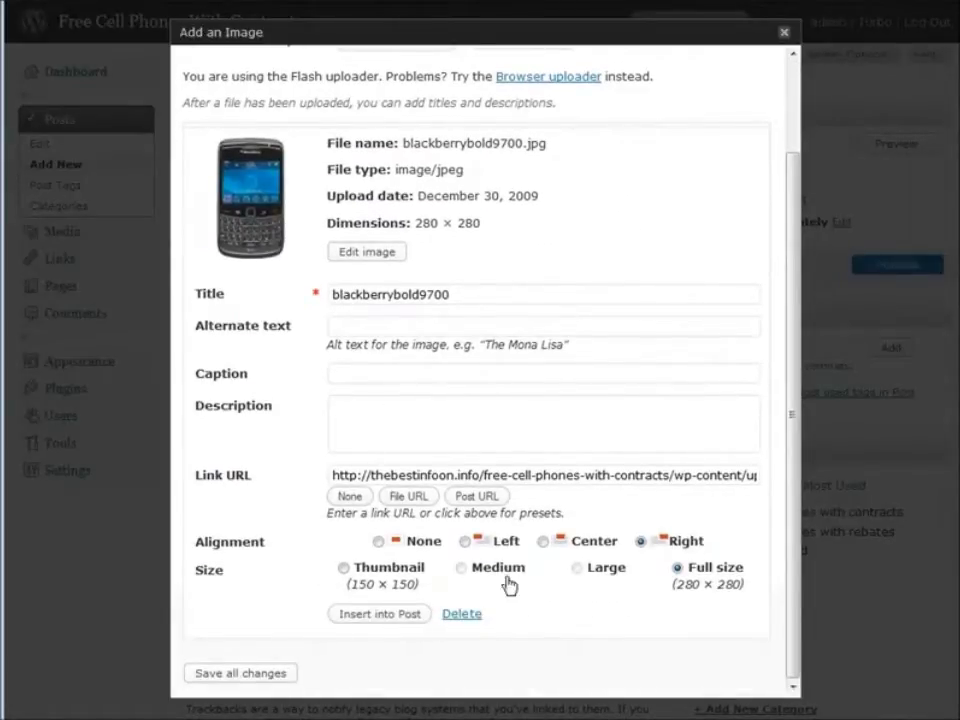
{"action": "left_click", "coordinate": [466, 542]}
{"action": "left_click", "coordinate": [428, 614]}
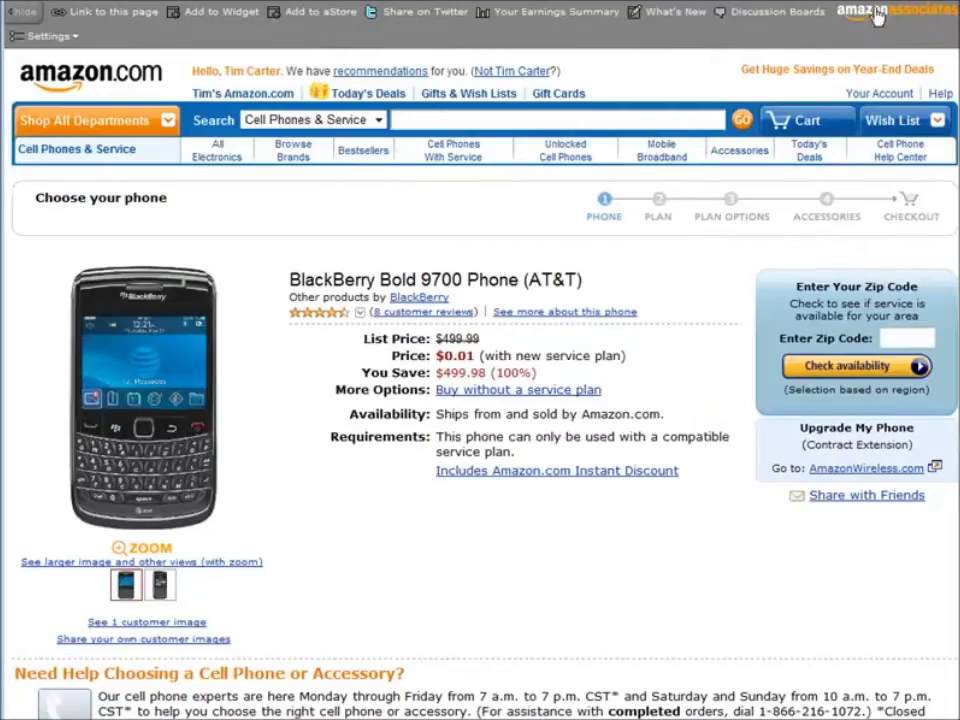
- Copy the phone name from the Amazon page into the post body beside the image and start a new line below it
{"action": "scroll", "coordinate": [932, 242], "scroll_direction": "down", "scroll_amount": 3}
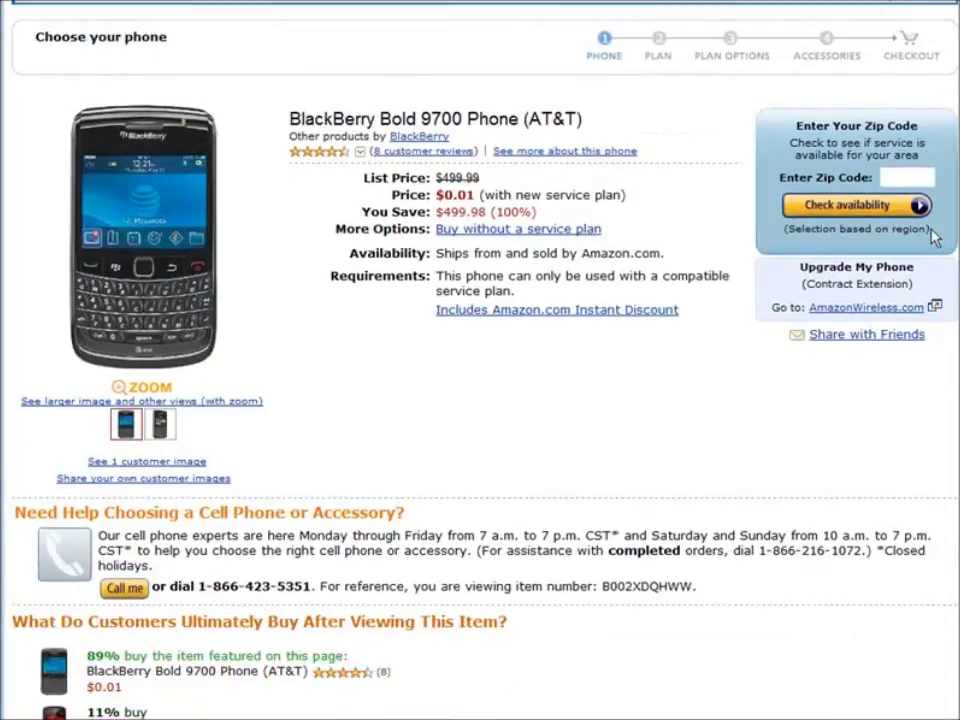
{"action": "scroll", "coordinate": [568, 96], "scroll_direction": "up", "scroll_amount": 3}
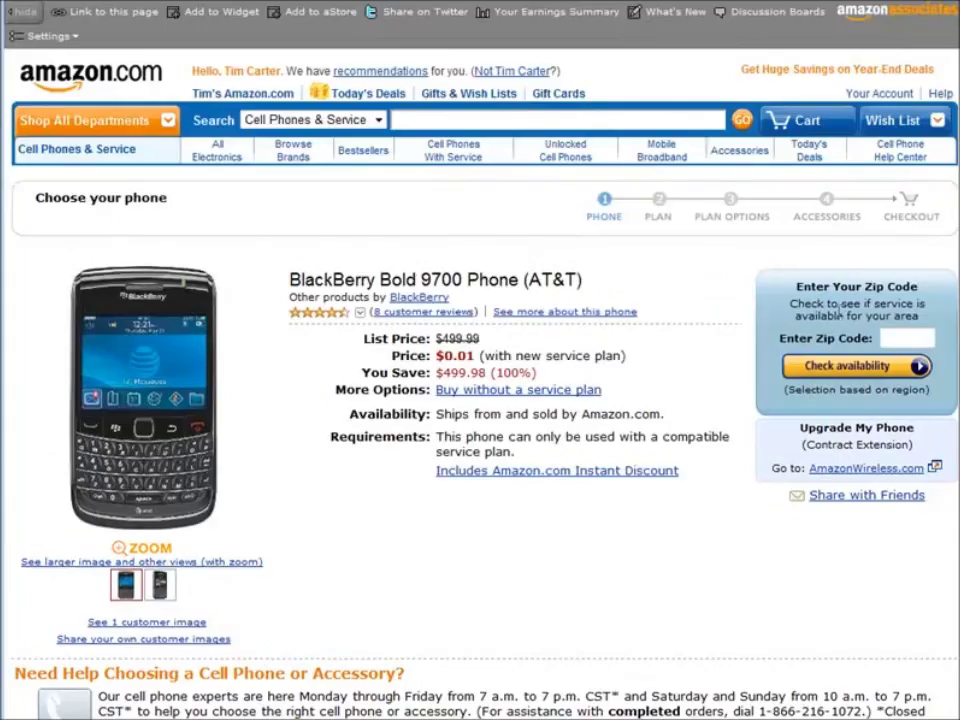
{"action": "left_click_drag", "start_coordinate": [291, 281], "coordinate": [563, 271]}
{"action": "right_click", "coordinate": [588, 283]}
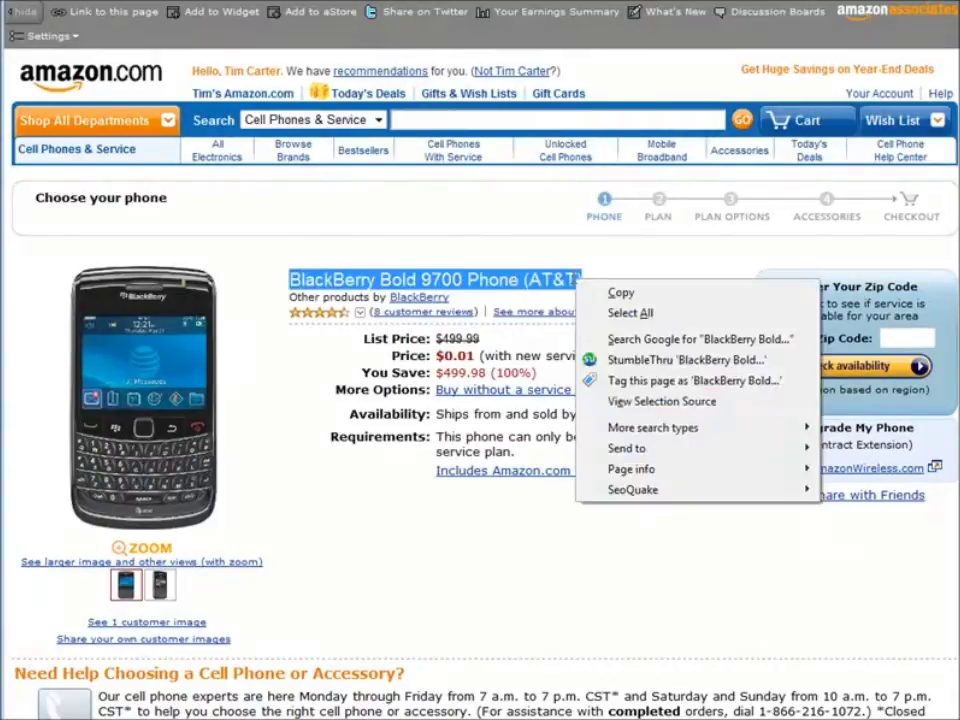
{"action": "left_click", "coordinate": [619, 293]}
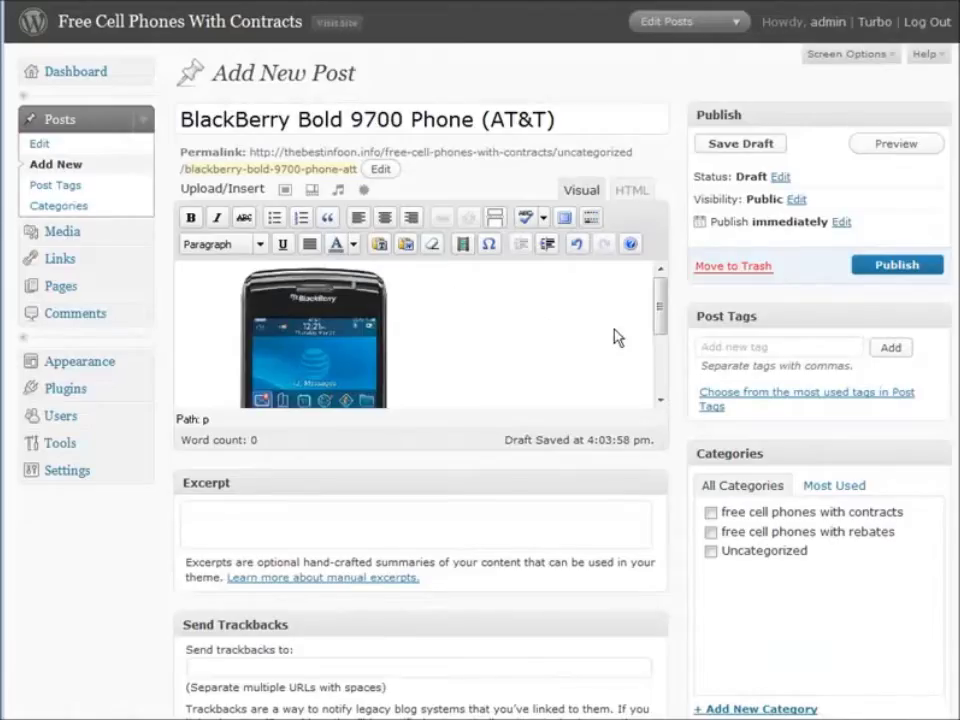
{"action": "key", "text": "ctrl+v"}
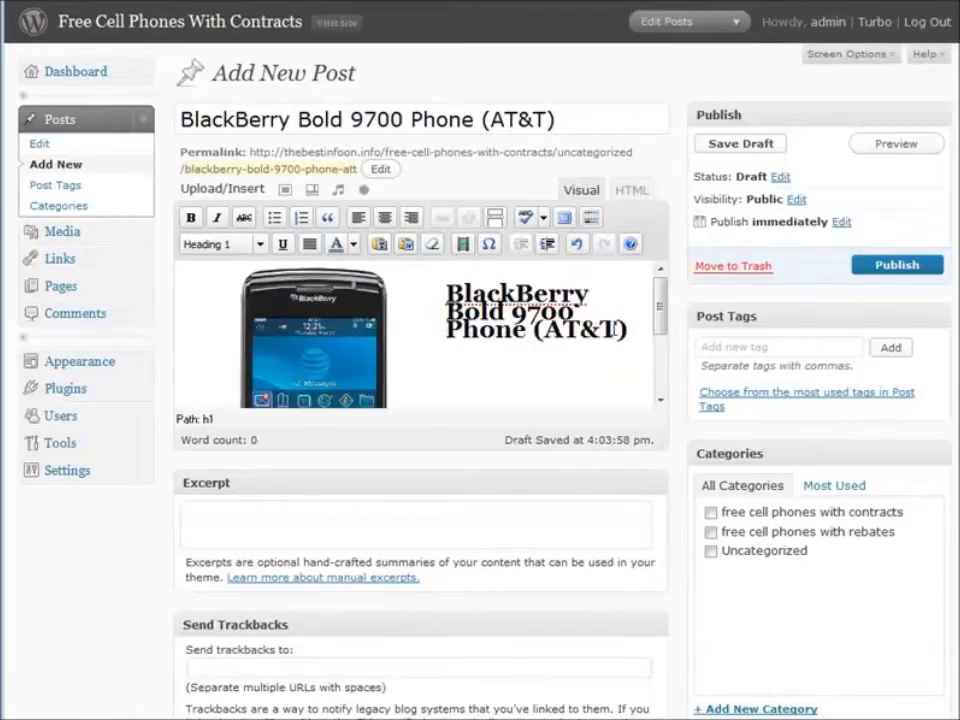
{"action": "key", "text": "Return"}
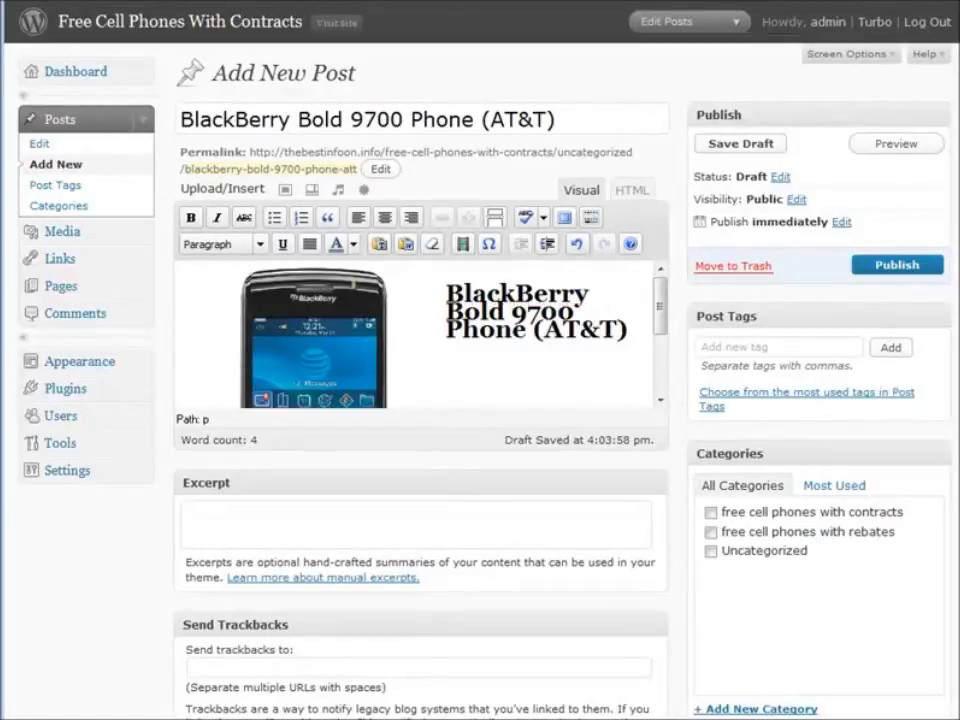
- Copy the Technical Details heading and bullet list from the Amazon page and paste them into the post under the phone name
{"action": "key", "text": "alt+Tab"}
{"action": "scroll", "coordinate": [356, 450], "scroll_direction": "down", "scroll_amount": 5}
{"action": "scroll", "coordinate": [370, 443], "scroll_direction": "down", "scroll_amount": 4}
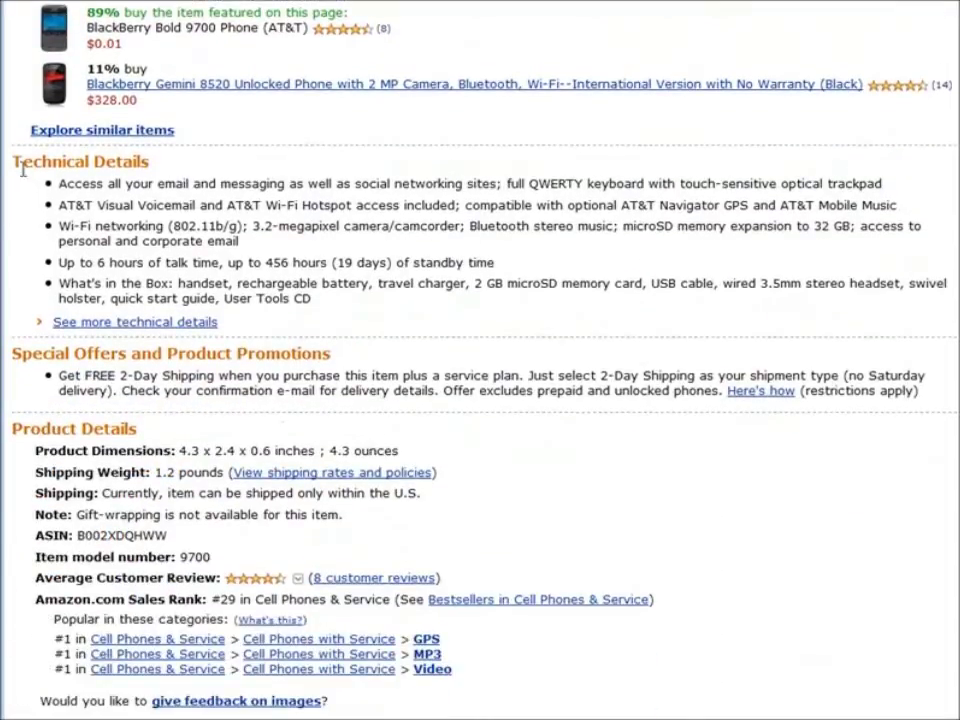
{"action": "left_click_drag", "start_coordinate": [12, 160], "coordinate": [376, 305]}
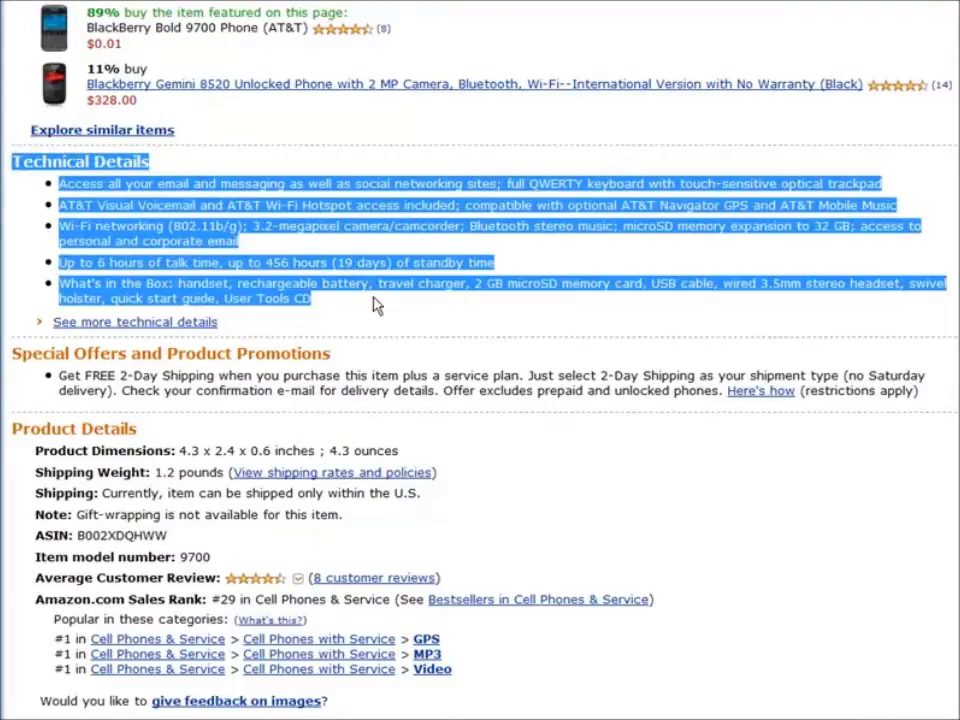
{"action": "right_click", "coordinate": [258, 279]}
{"action": "left_click", "coordinate": [326, 298]}
{"action": "key", "text": "ctrl+Tab"}
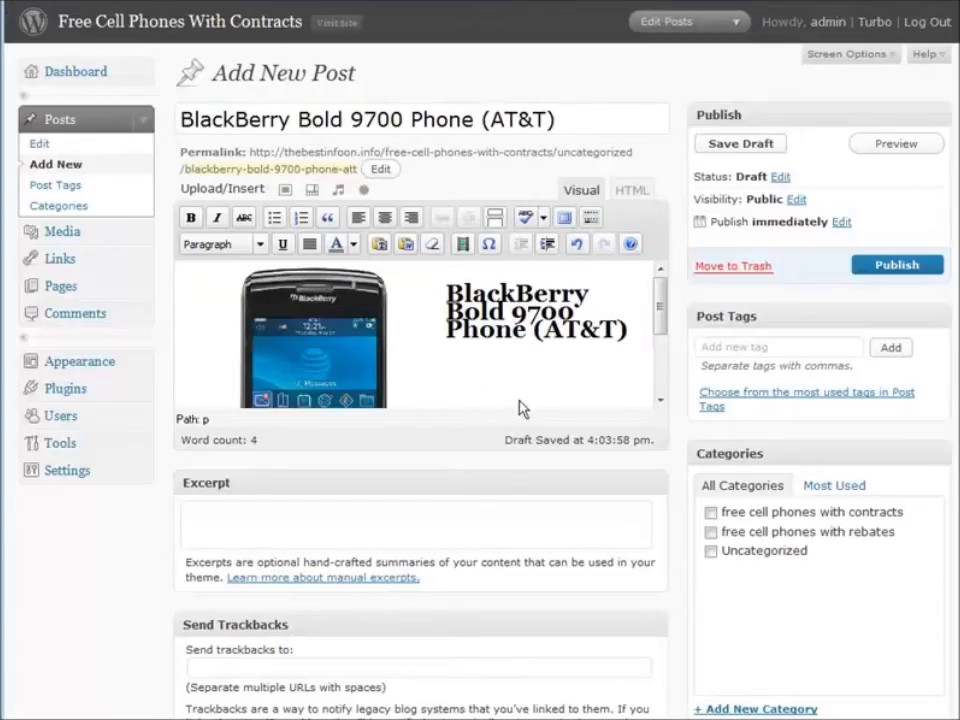
{"action": "key", "text": "ctrl+v"}
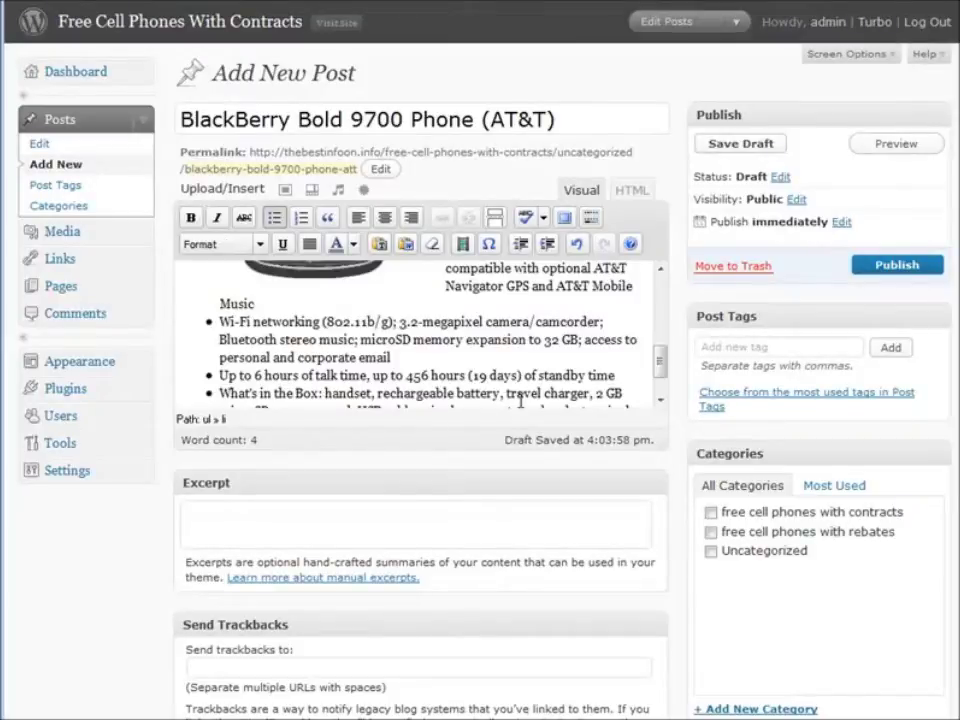
{"action": "scroll", "coordinate": [520, 401], "scroll_direction": "down", "scroll_amount": 1}
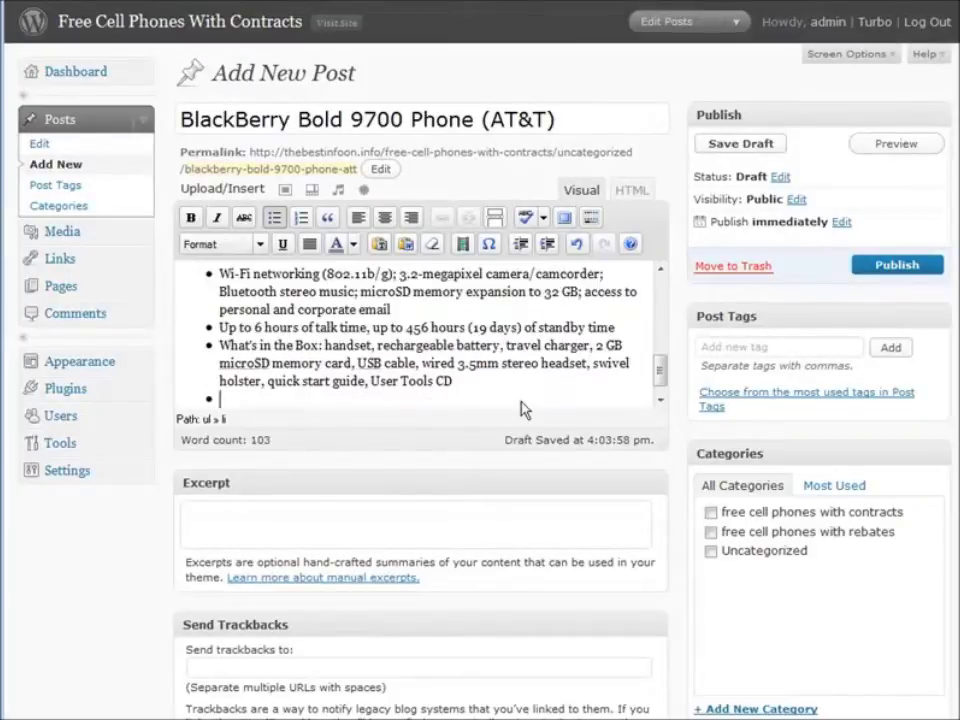
{"action": "key", "text": "Return"}
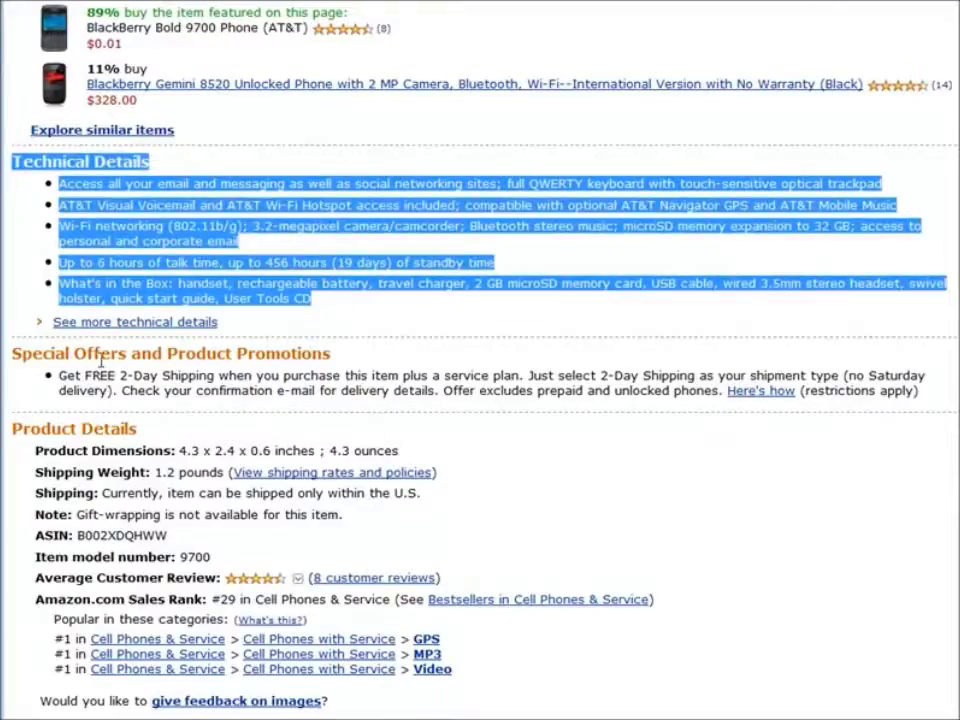
- Copy the Special Offers and Product Promotions section from the Amazon page and paste it below the technical details in the post
{"action": "scroll", "coordinate": [236, 376], "scroll_direction": "down", "scroll_amount": 3}
{"action": "scroll", "coordinate": [232, 374], "scroll_direction": "down", "scroll_amount": 2}
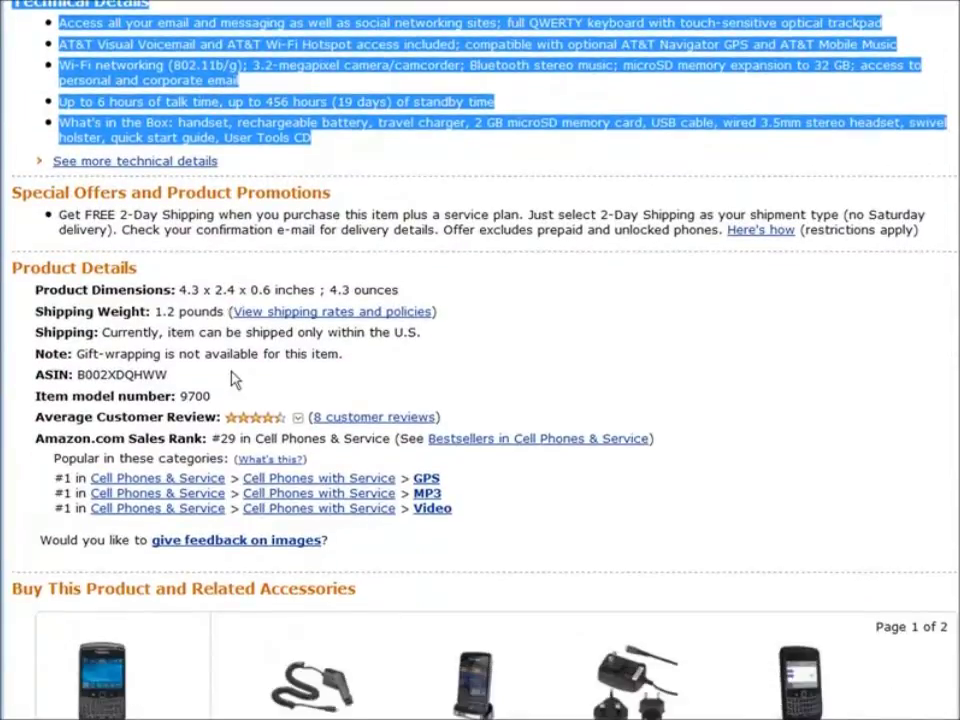
{"action": "left_click_drag", "start_coordinate": [13, 190], "coordinate": [438, 272]}
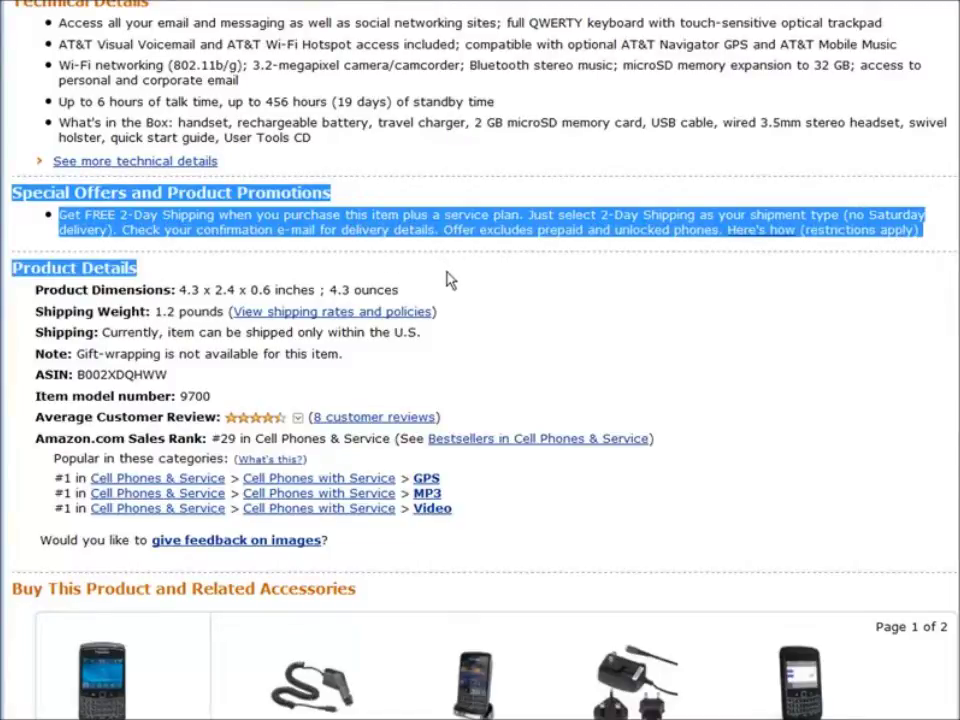
{"action": "left_click_drag", "start_coordinate": [450, 281], "coordinate": [934, 249]}
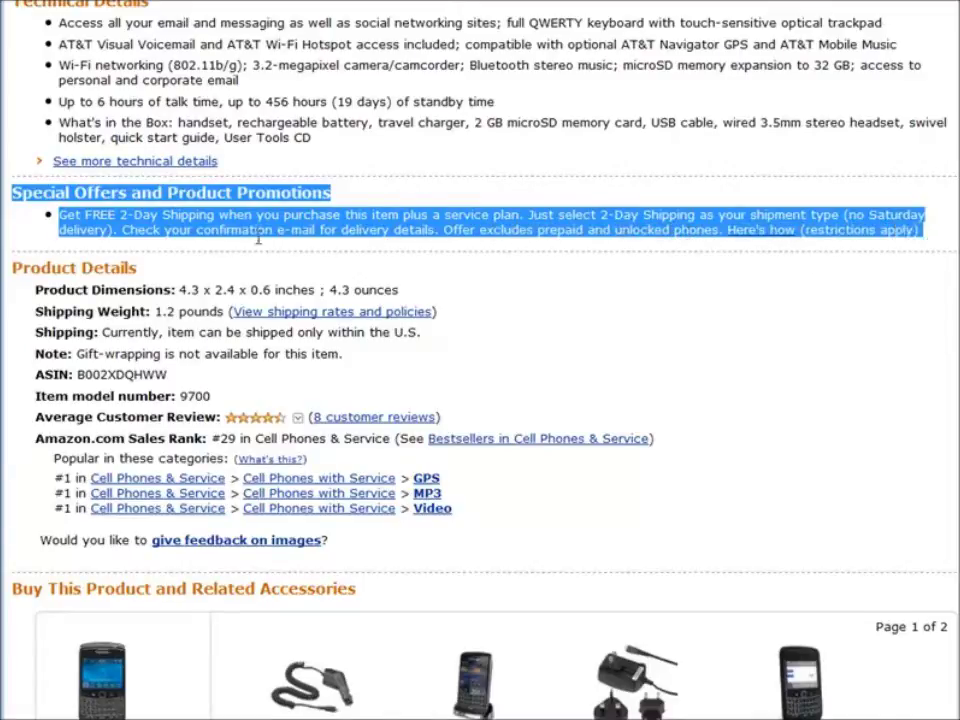
{"action": "right_click", "coordinate": [155, 218]}
{"action": "left_click", "coordinate": [190, 238]}
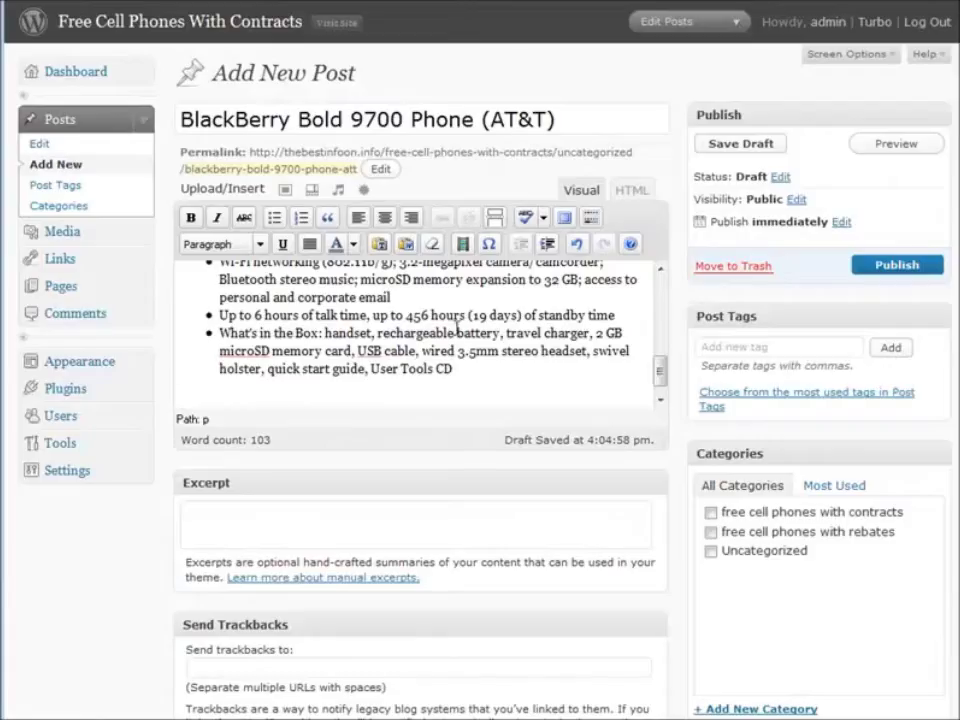
{"action": "scroll", "coordinate": [458, 328], "scroll_direction": "down", "scroll_amount": 1}
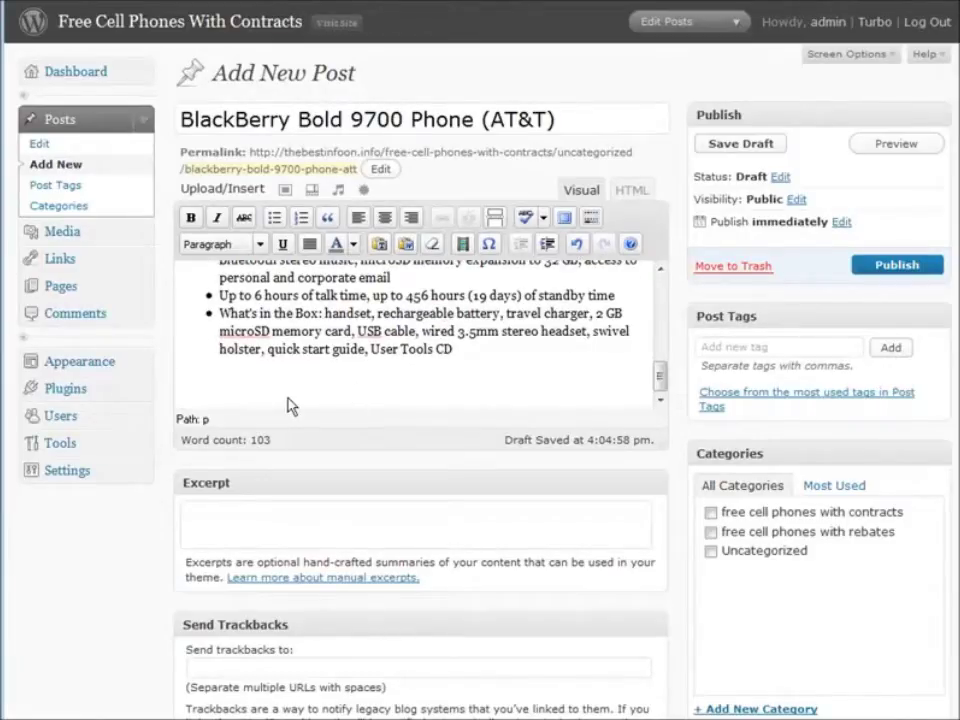
{"action": "key", "text": "ctrl+v"}
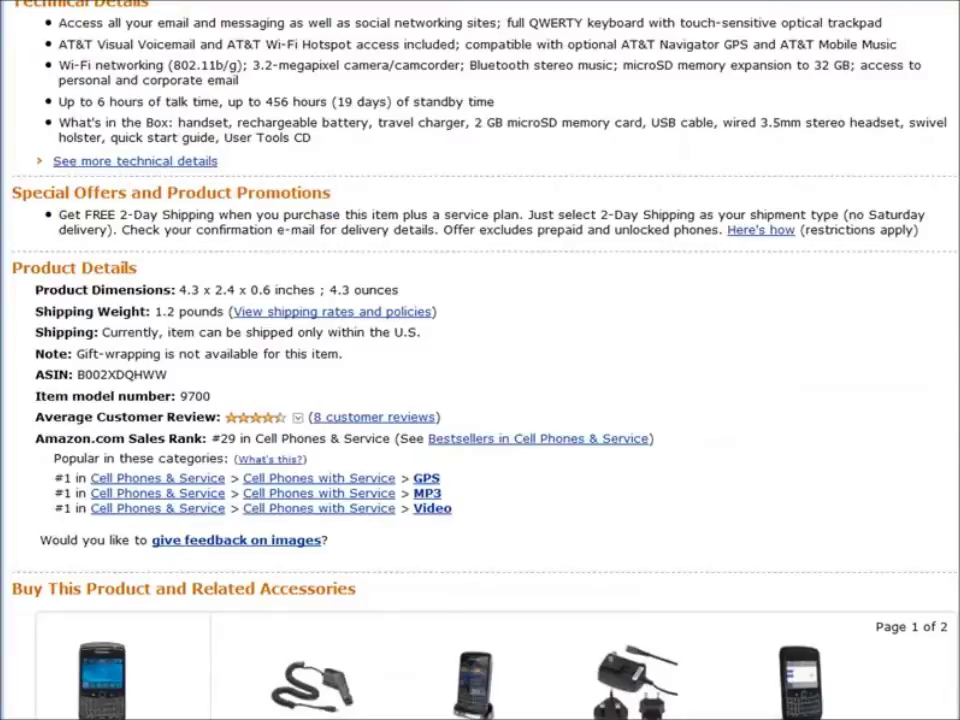
- Copy the Amazon Product Details from the heading through the item model number and paste them below the special offers in the post
{"action": "left_click_drag", "start_coordinate": [13, 266], "coordinate": [522, 396]}
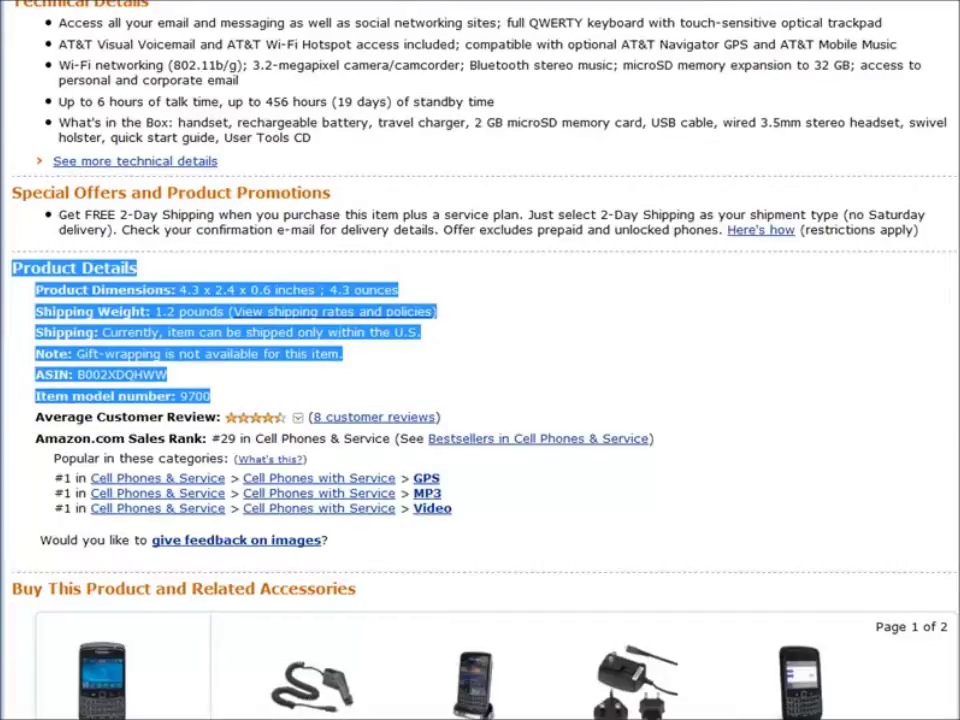
{"action": "key", "text": "ctrl+Tab"}
{"action": "scroll", "coordinate": [433, 317], "scroll_direction": "down", "scroll_amount": 2}
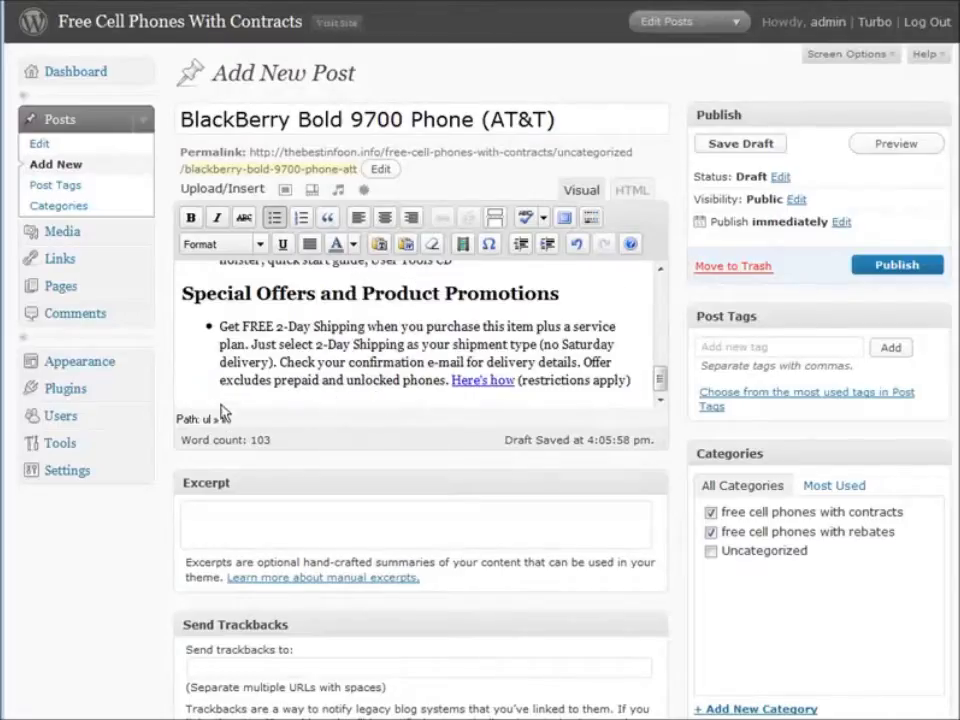
{"action": "left_click", "coordinate": [641, 389]}
{"action": "key", "text": "Return"}
{"action": "key", "text": "Return"}
{"action": "key", "text": "ctrl+v"}
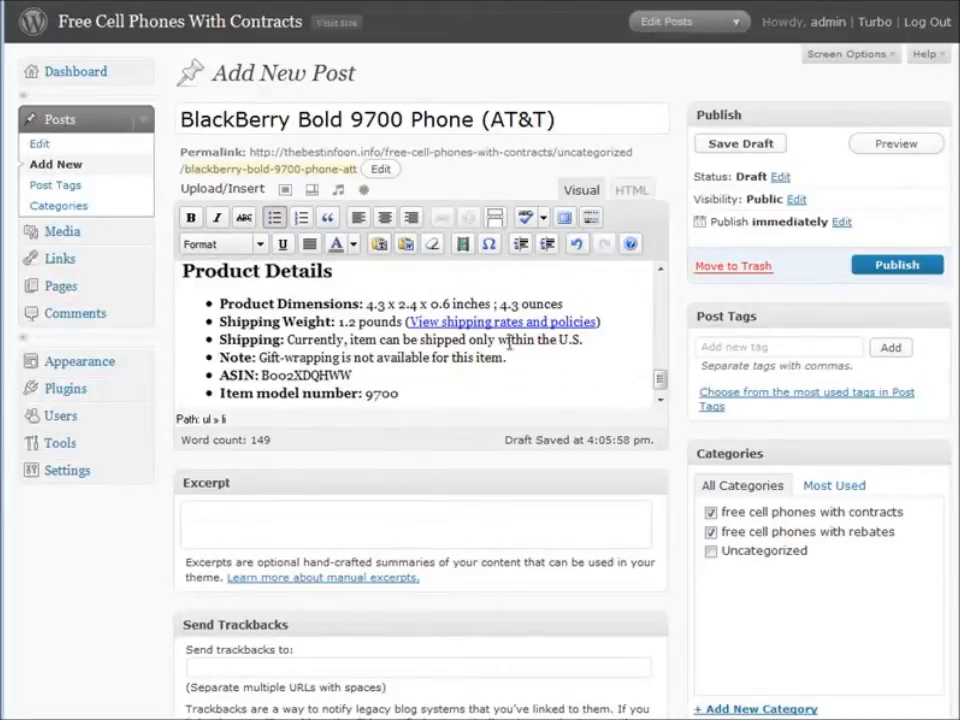
- Delete "(View shipping rates and policies)" from the shipping weight line and start a new paragraph below the product details list
{"action": "left_click_drag", "start_coordinate": [404, 322], "coordinate": [613, 325]}
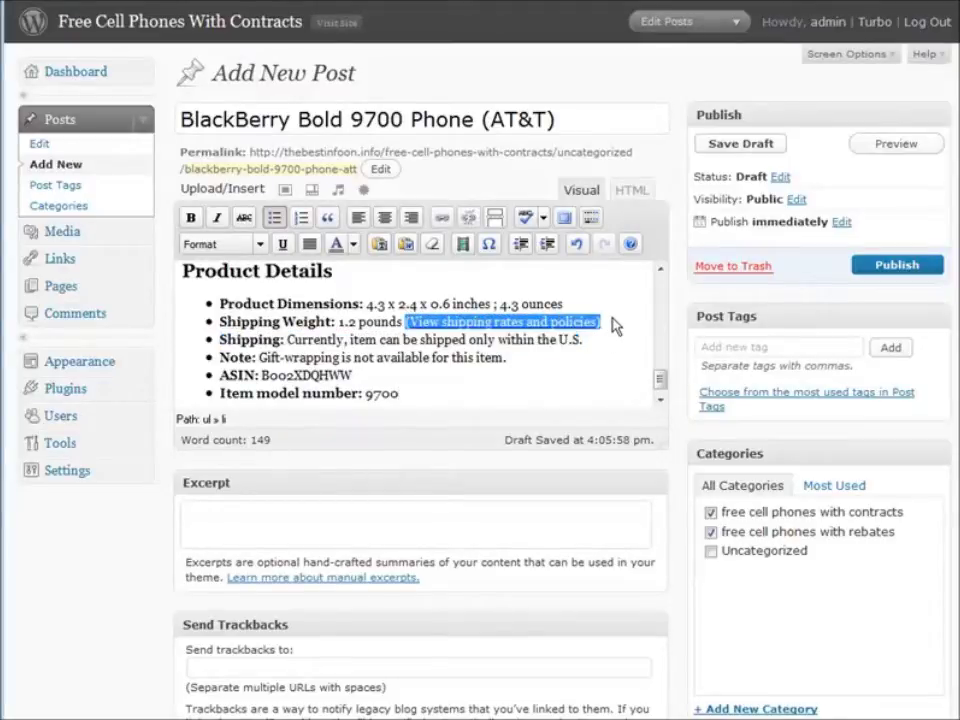
{"action": "key", "text": "Delete"}
{"action": "key", "text": "Return"}
{"action": "key", "text": "Return"}
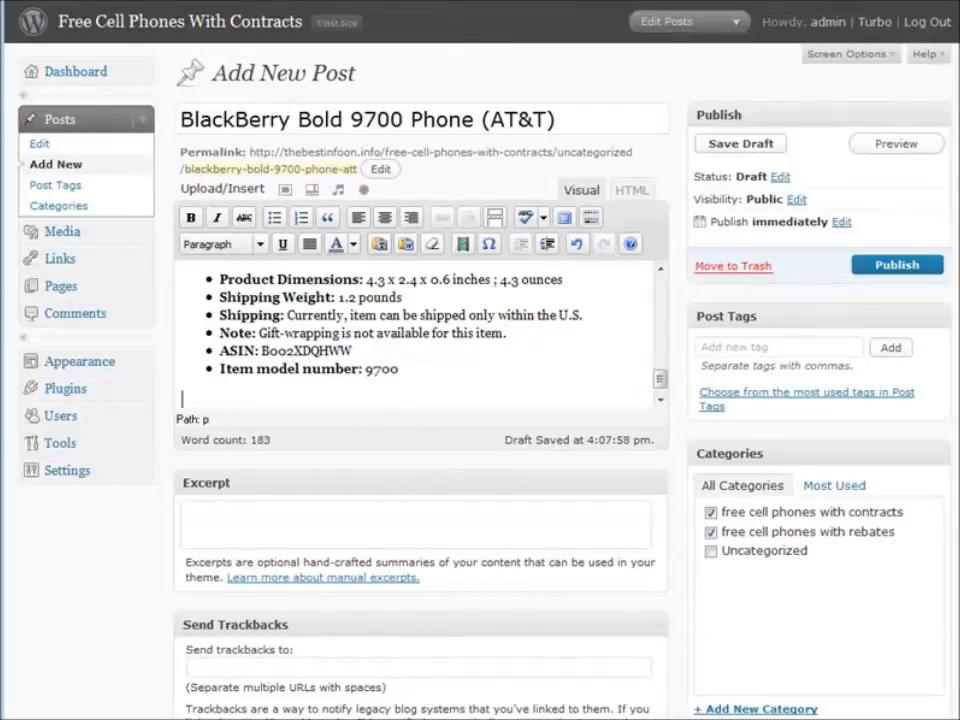
- Switch to Notepad and copy the Amazon affiliate link HTML code for the BlackBerry Bold 9700
{"action": "key", "text": "alt+Tab"}
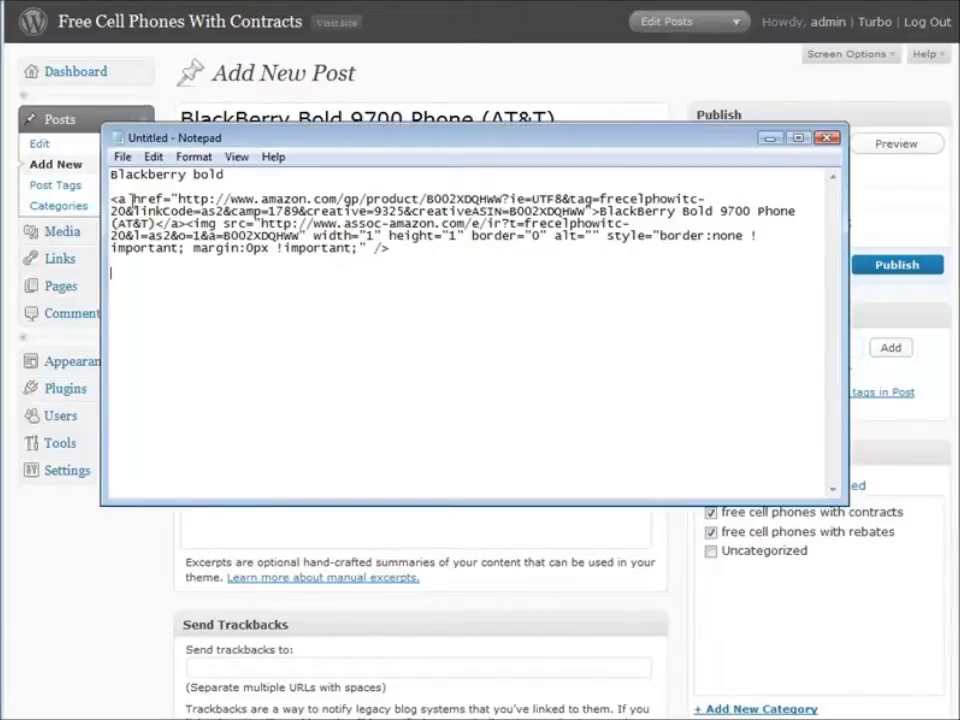
{"action": "left_click_drag", "start_coordinate": [115, 198], "coordinate": [427, 273]}
{"action": "right_click", "coordinate": [325, 228]}
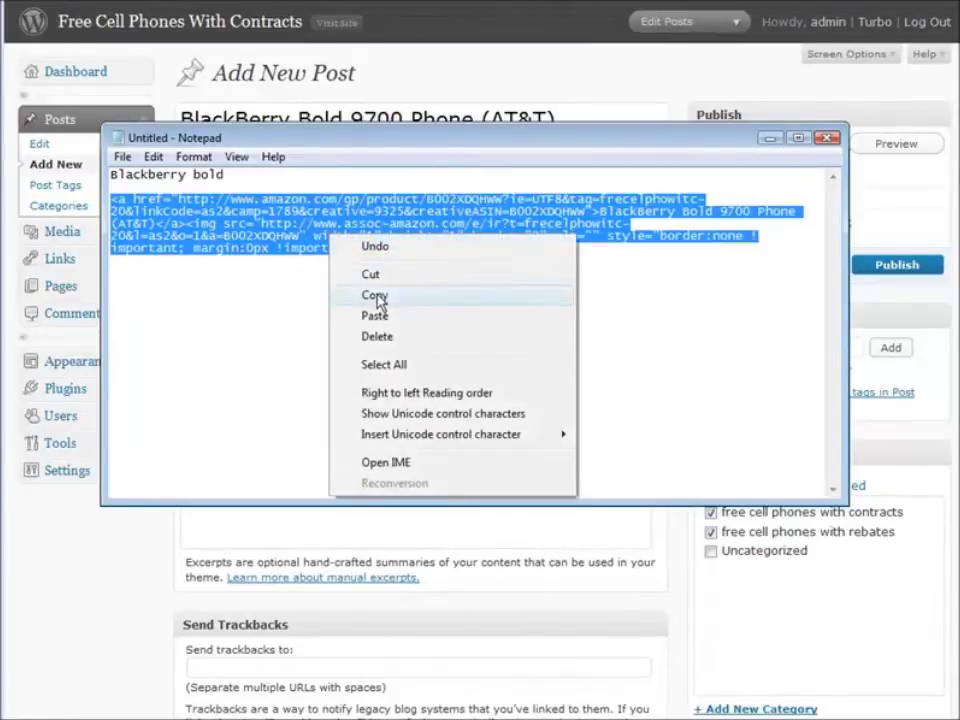
{"action": "left_click", "coordinate": [369, 296]}
{"action": "left_click", "coordinate": [776, 142]}
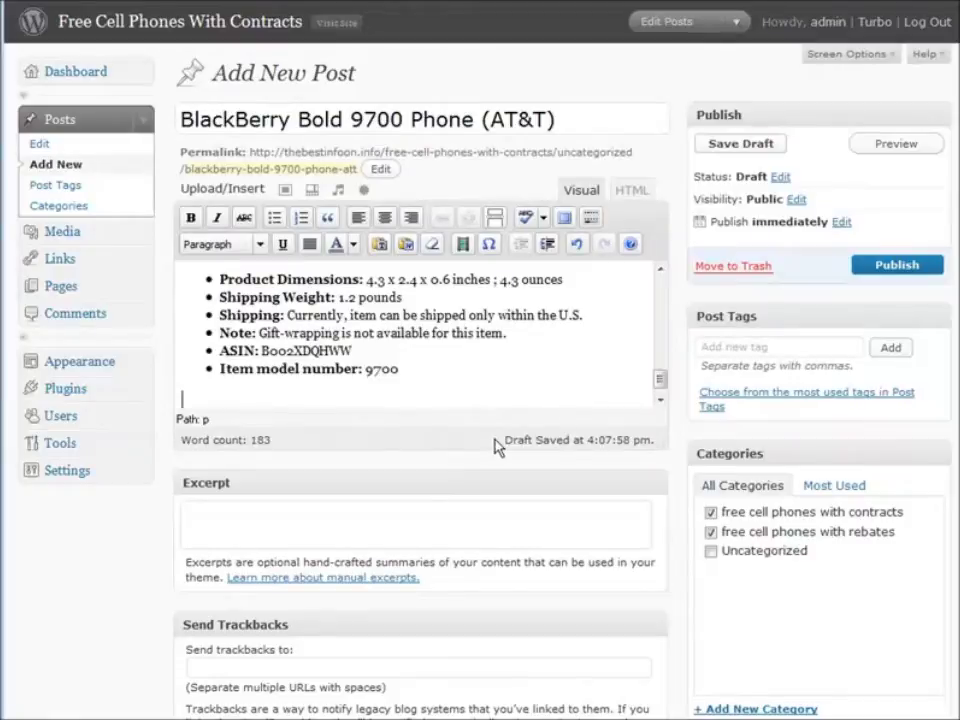
- Try to paste the affiliate link code below the product details list in the visual editor, and undo the paste
{"action": "key", "text": "ctrl+v"}
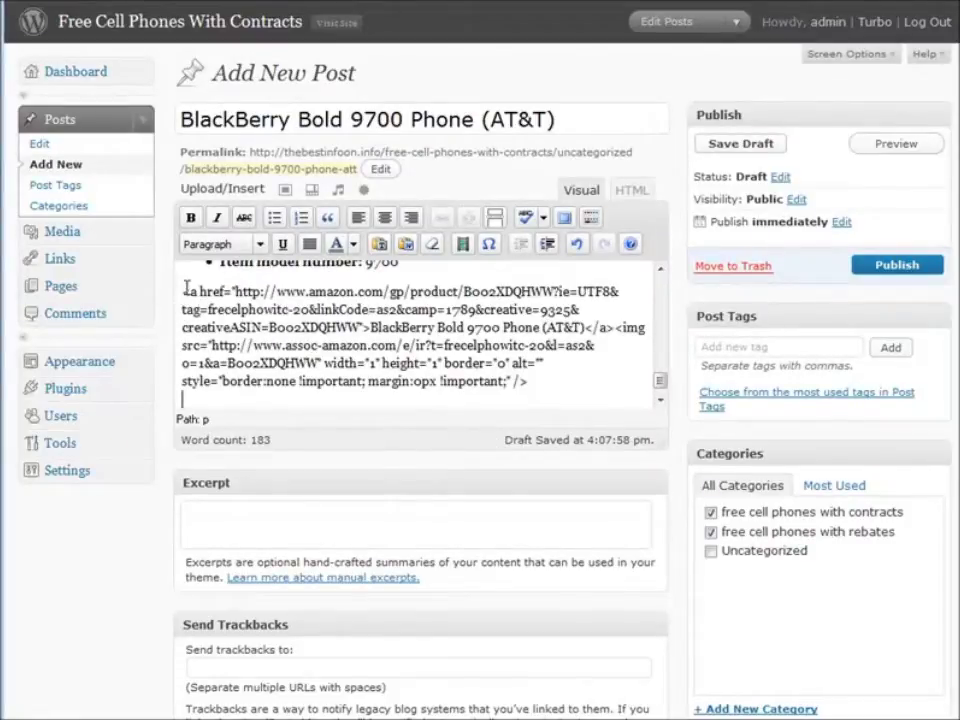
{"action": "triple_click", "coordinate": [256, 328]}
{"action": "right_click", "coordinate": [283, 340]}
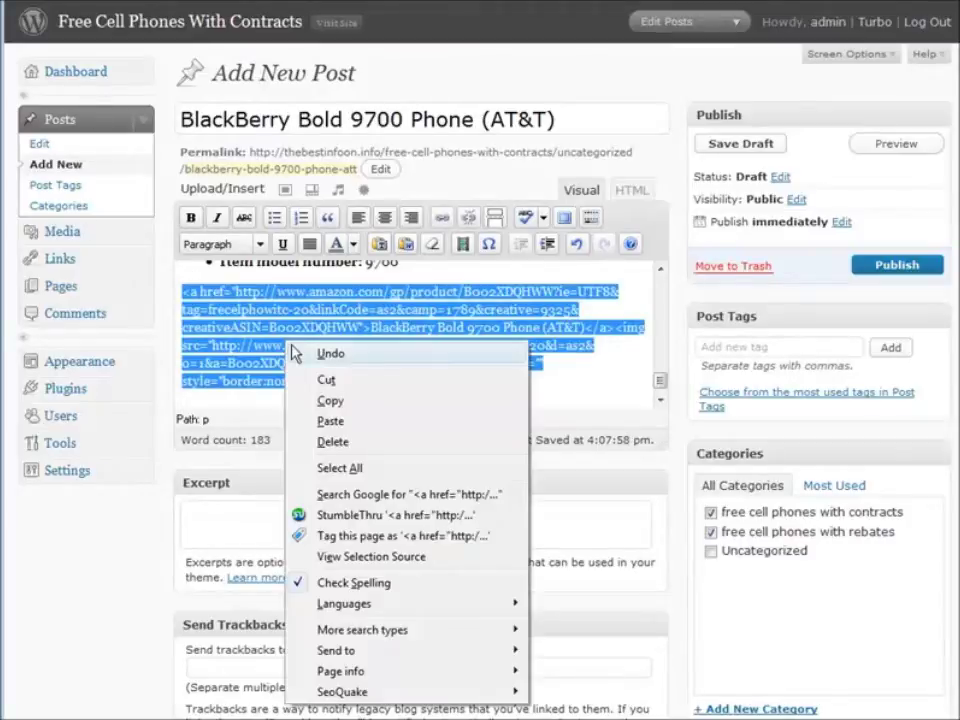
{"action": "left_click", "coordinate": [300, 350]}
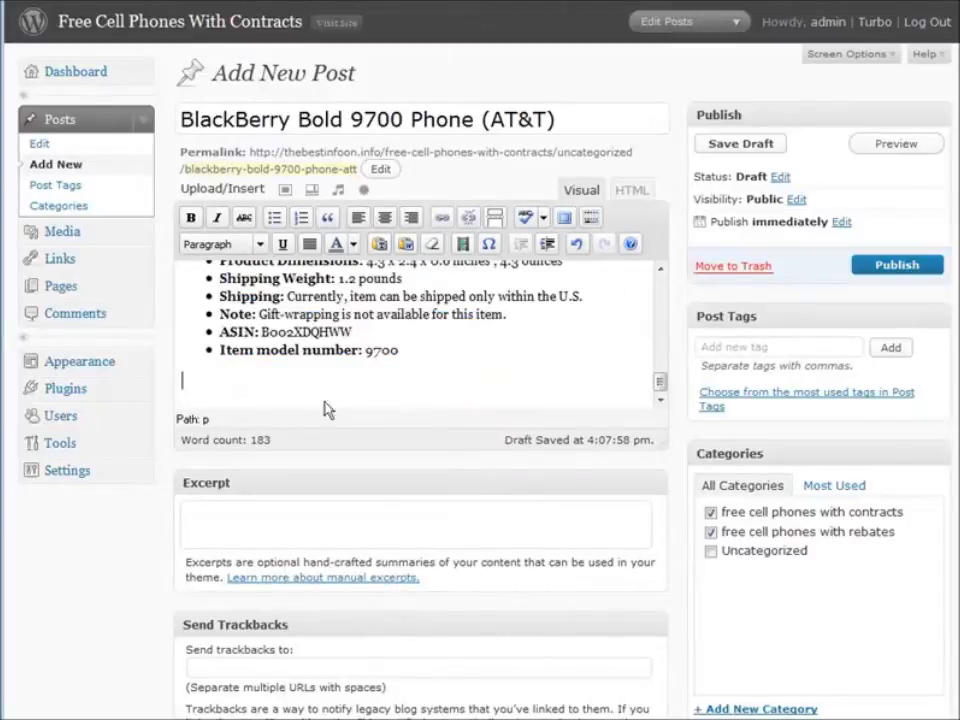
- Paste the affiliate link code two lines below the end of the product details list in the post's HTML source
{"action": "left_click", "coordinate": [628, 190]}
{"action": "scroll", "coordinate": [314, 355], "scroll_direction": "down", "scroll_amount": 15}
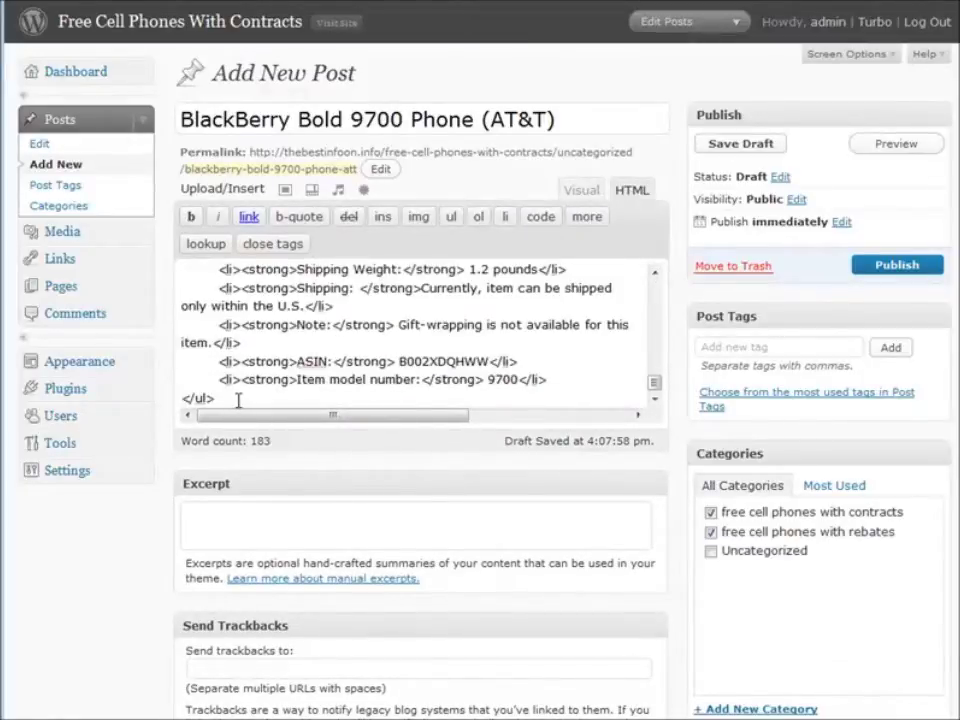
{"action": "scroll", "coordinate": [287, 407], "scroll_direction": "down", "scroll_amount": 3}
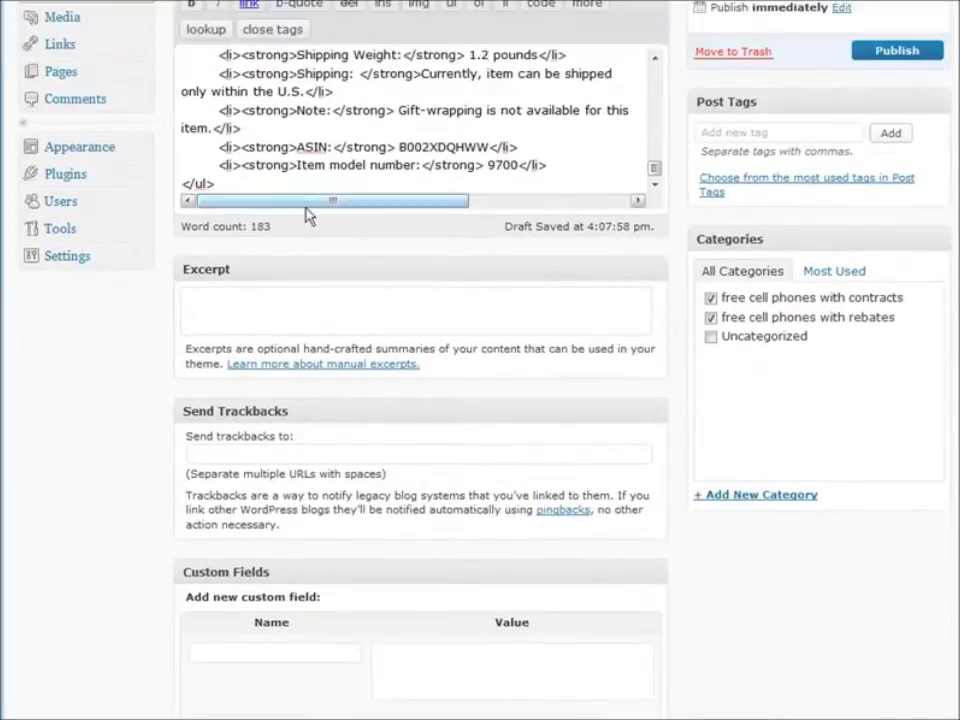
{"action": "key", "text": "Return"}
{"action": "key", "text": "Return"}
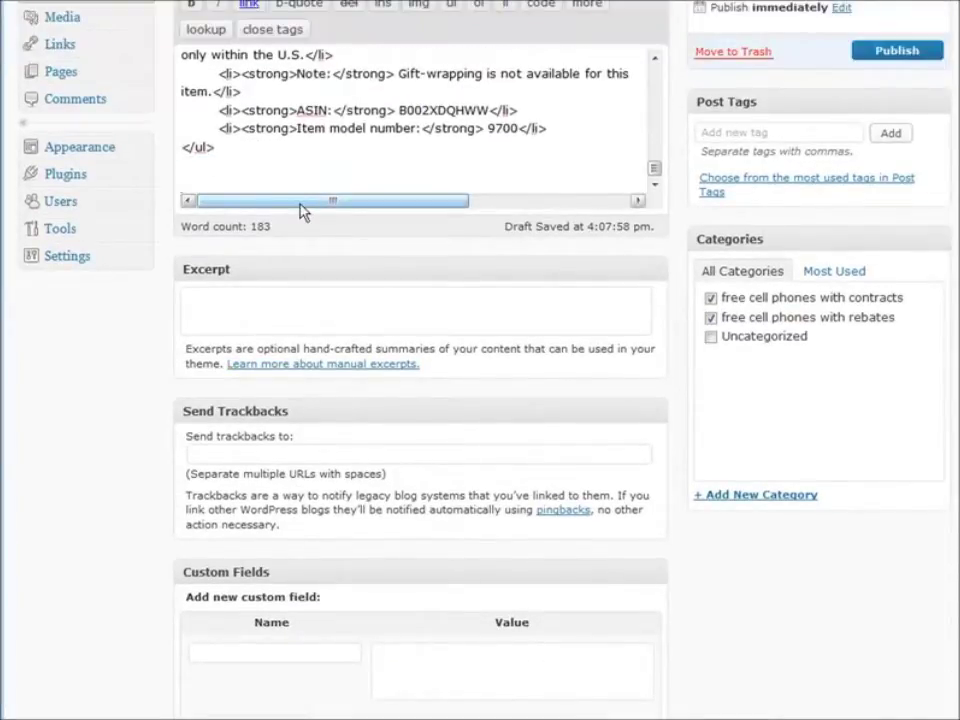
{"action": "key", "text": "ctrl+v"}
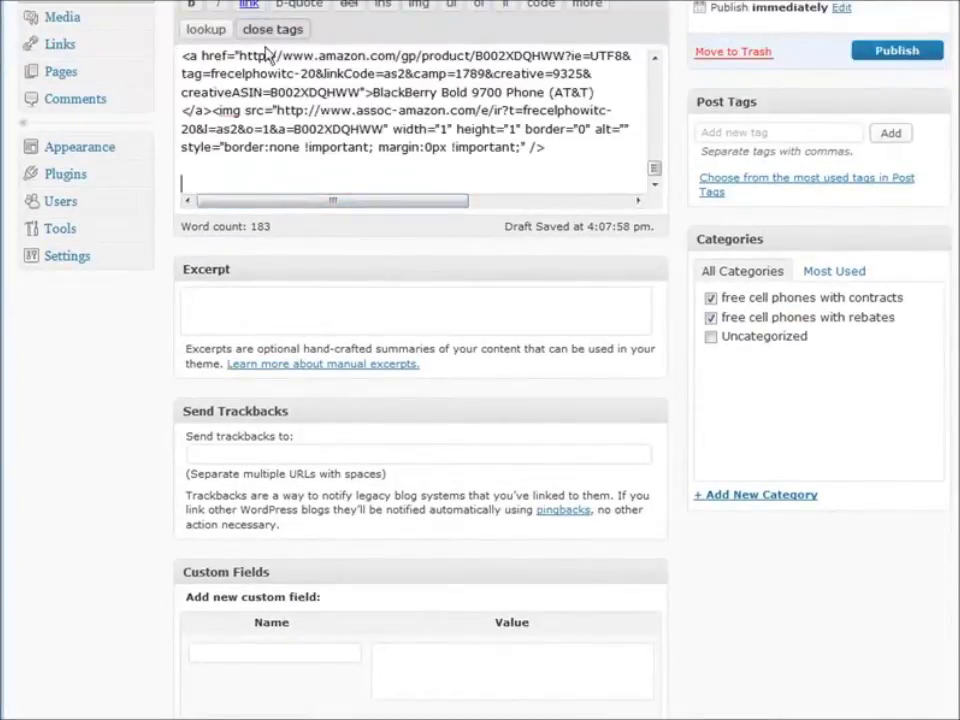
- Return to the visual editor and make the link text read "Find Out More About the BlackBerry Bold 9700 Phone (AT&T)"
{"action": "scroll", "coordinate": [707, 352], "scroll_direction": "up", "scroll_amount": 3}
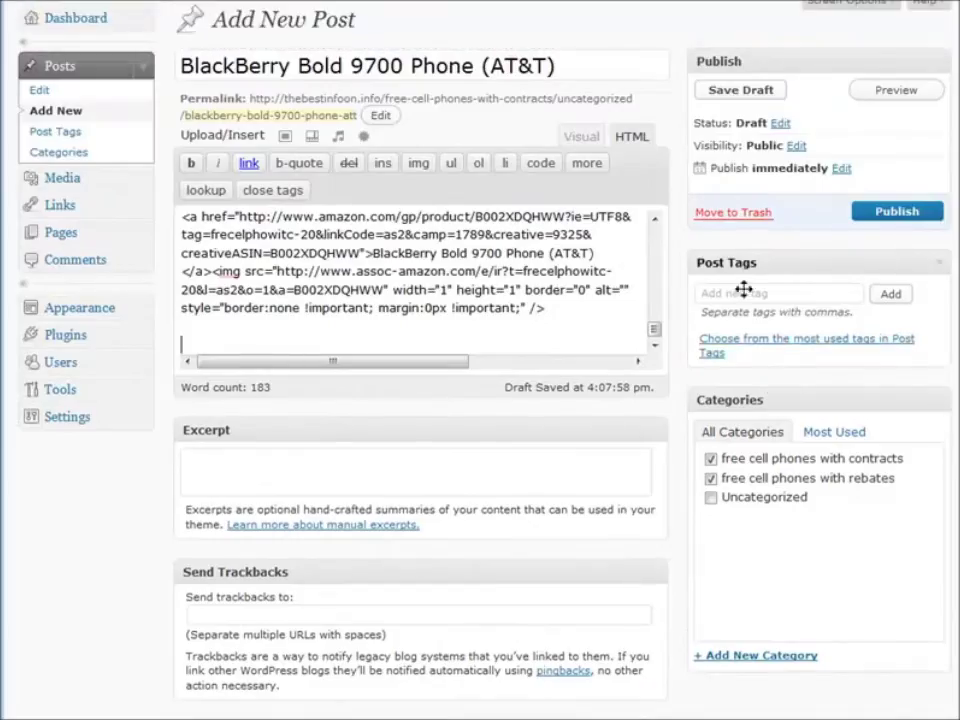
{"action": "left_click", "coordinate": [574, 135]}
{"action": "scroll", "coordinate": [570, 290], "scroll_direction": "down", "scroll_amount": 10}
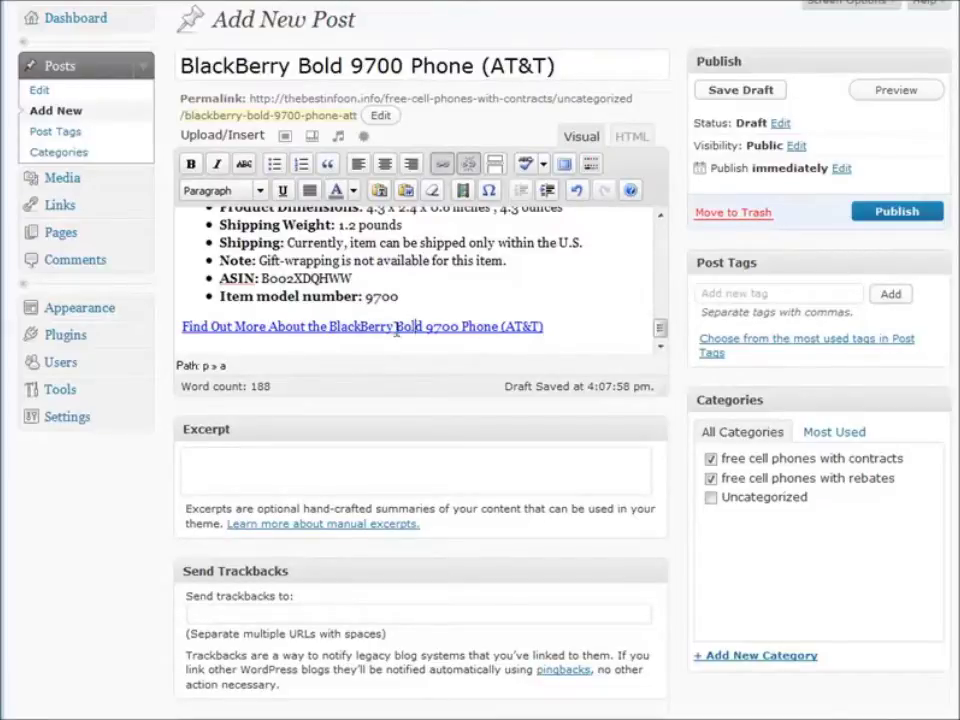
- Copy the "Find Out More About the BlackBerry Bold 9700 Phone (AT&T)" link and paste it in a new paragraph under the phone name heading
{"action": "left_click_drag", "start_coordinate": [183, 328], "coordinate": [543, 327]}
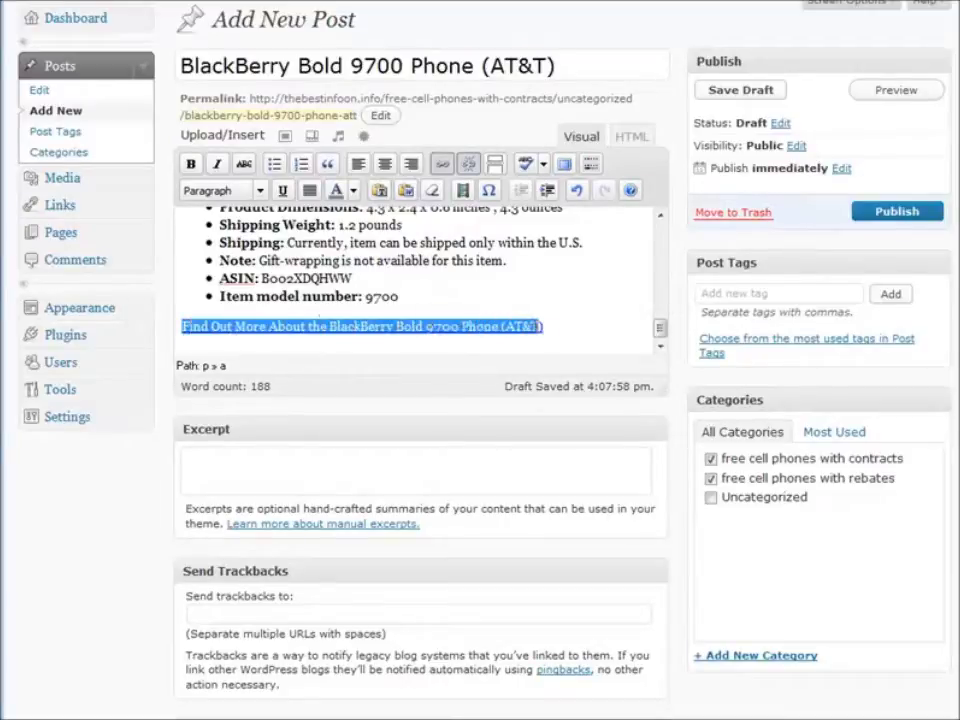
{"action": "right_click", "coordinate": [425, 327]}
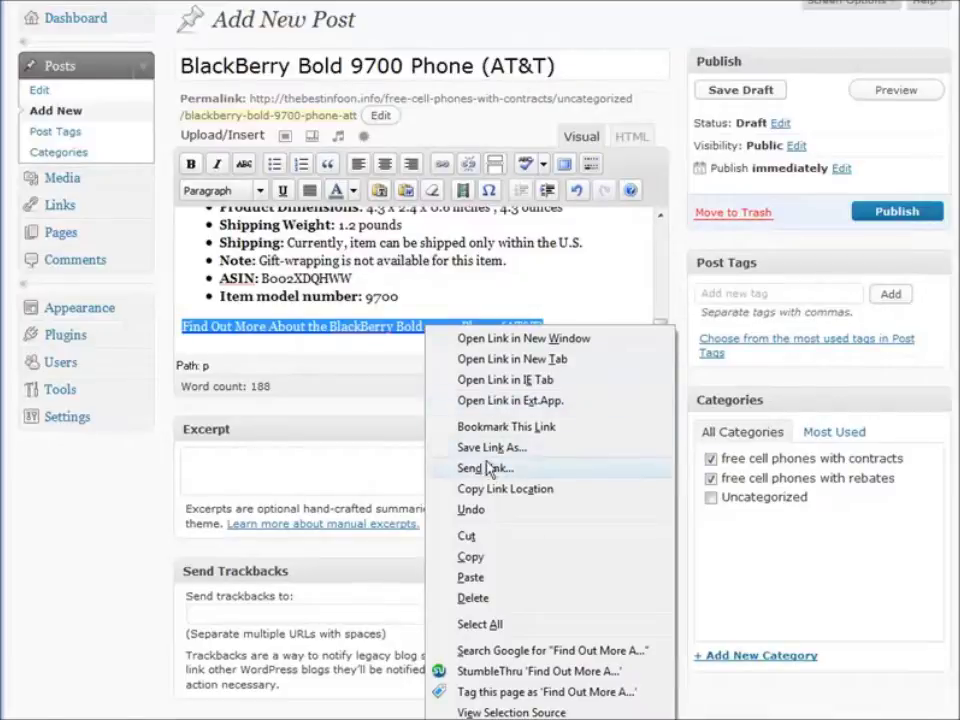
{"action": "left_click", "coordinate": [467, 557]}
{"action": "scroll", "coordinate": [452, 330], "scroll_direction": "up", "scroll_amount": 5}
{"action": "scroll", "coordinate": [452, 330], "scroll_direction": "up", "scroll_amount": 5}
{"action": "scroll", "coordinate": [497, 321], "scroll_direction": "down", "scroll_amount": 1}
{"action": "scroll", "coordinate": [497, 326], "scroll_direction": "up", "scroll_amount": 1}
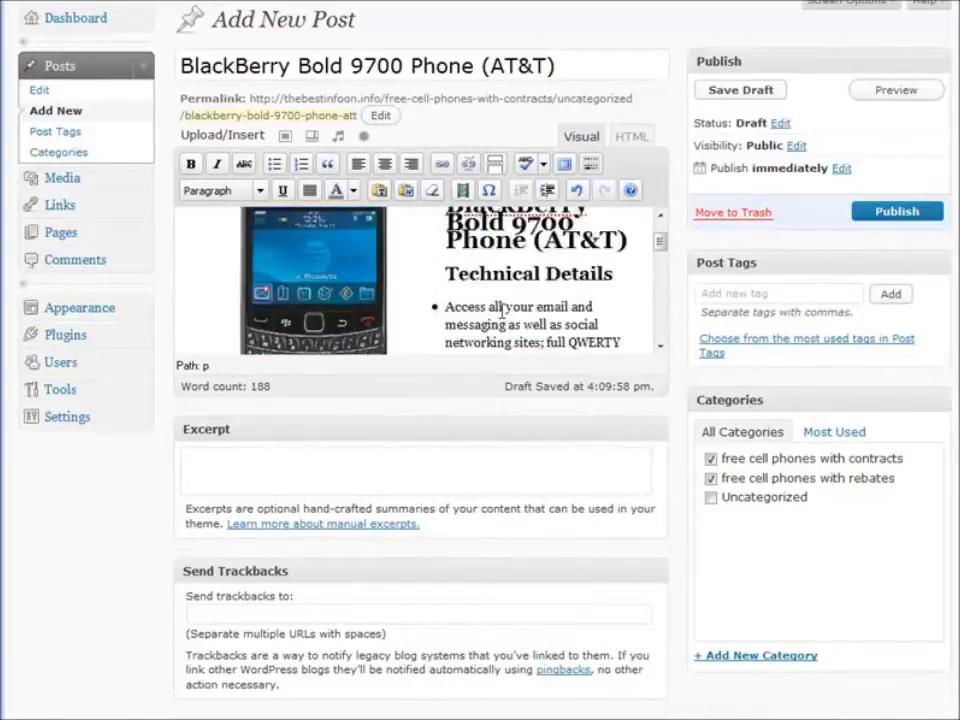
{"action": "scroll", "coordinate": [500, 312], "scroll_direction": "up", "scroll_amount": 1}
{"action": "left_click", "coordinate": [641, 303]}
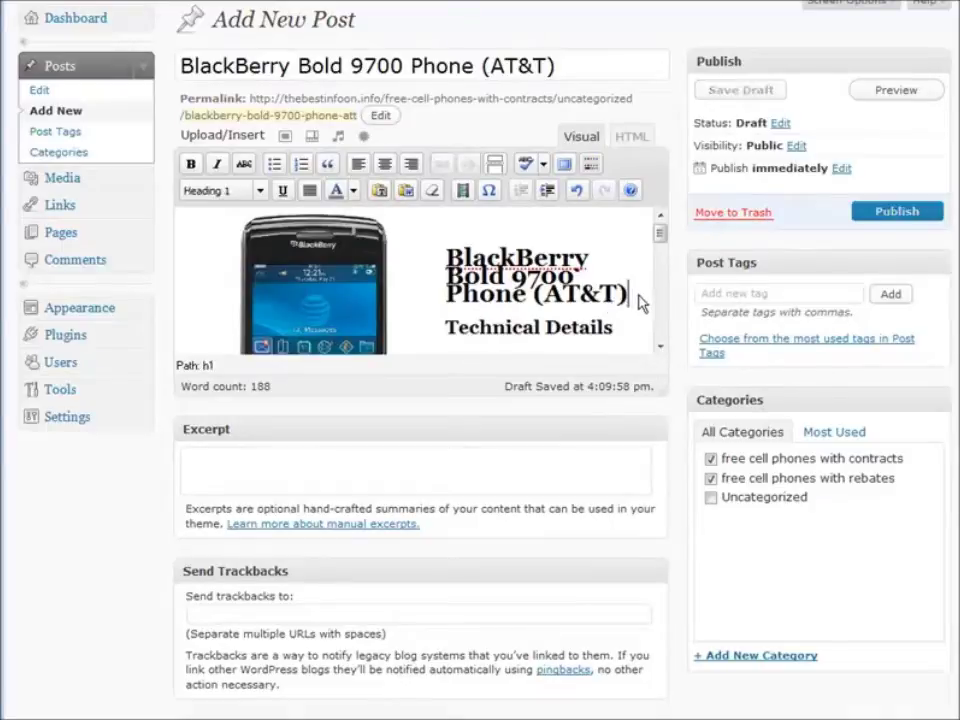
{"action": "key", "text": "Return"}
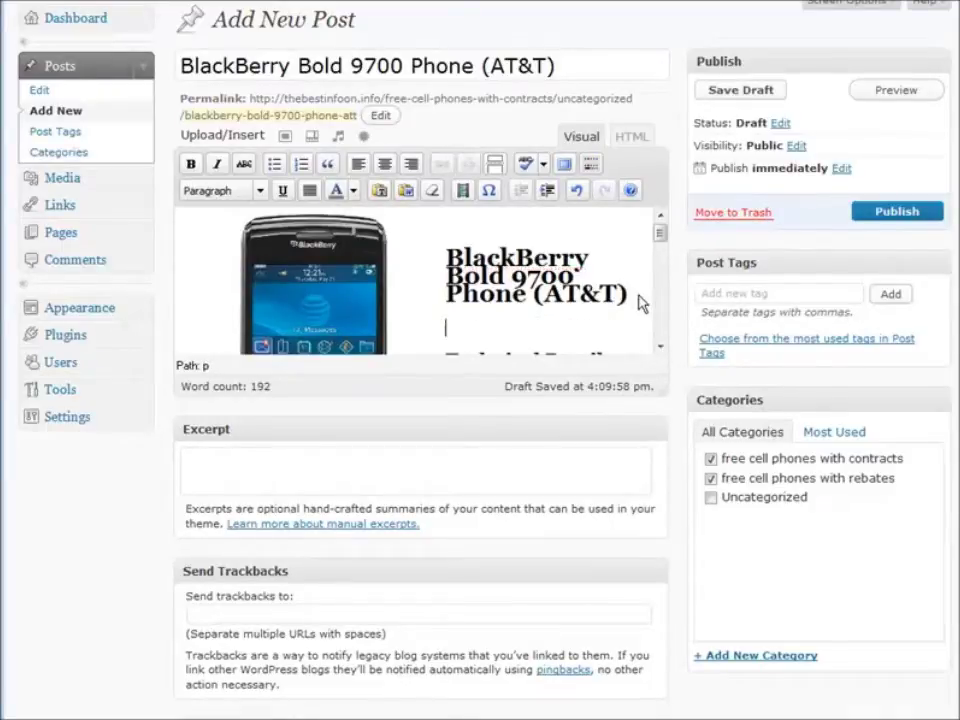
{"action": "key", "text": "ctrl+v"}
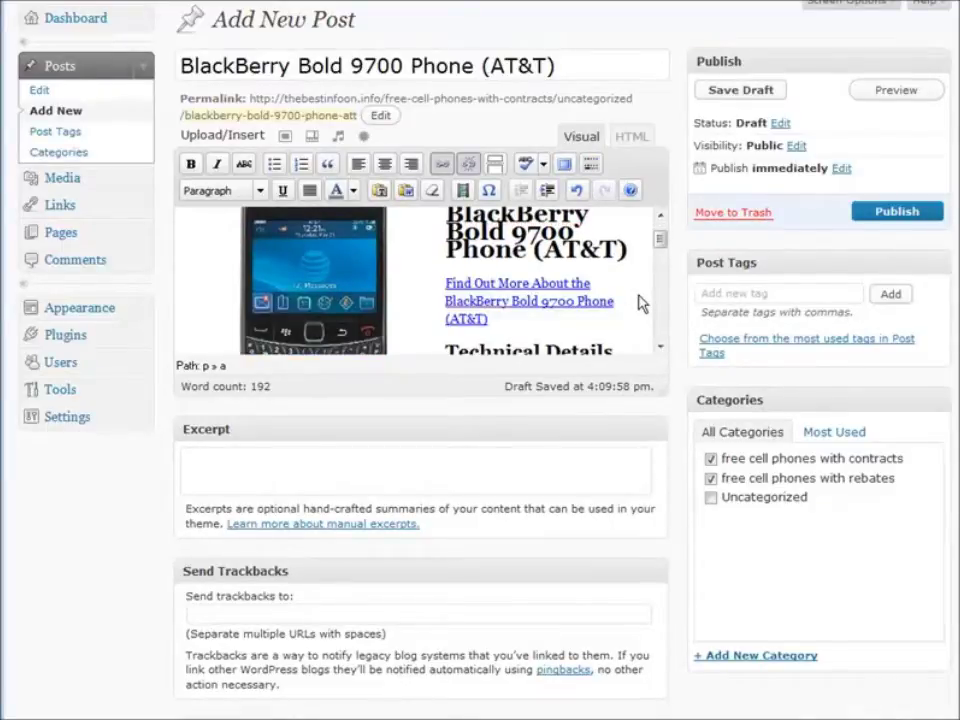
{"action": "key", "text": "Return"}
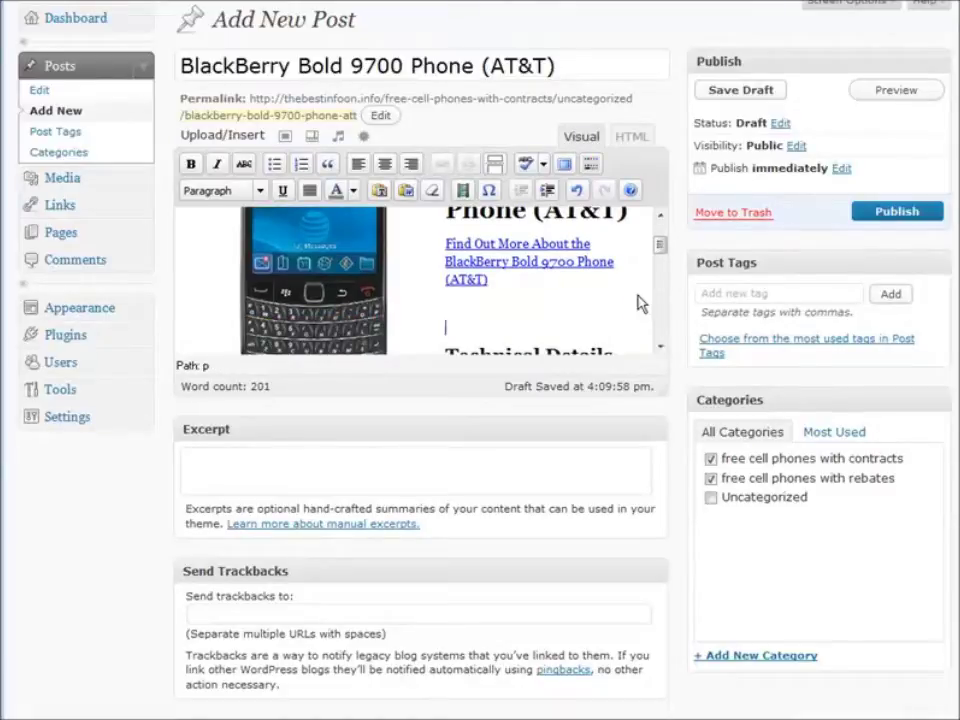
- Copy "Price: $0.01 (with new service plan)" from the Amazon page and paste it between the phone name heading and the affiliate link
{"action": "key", "text": "alt+Tab"}
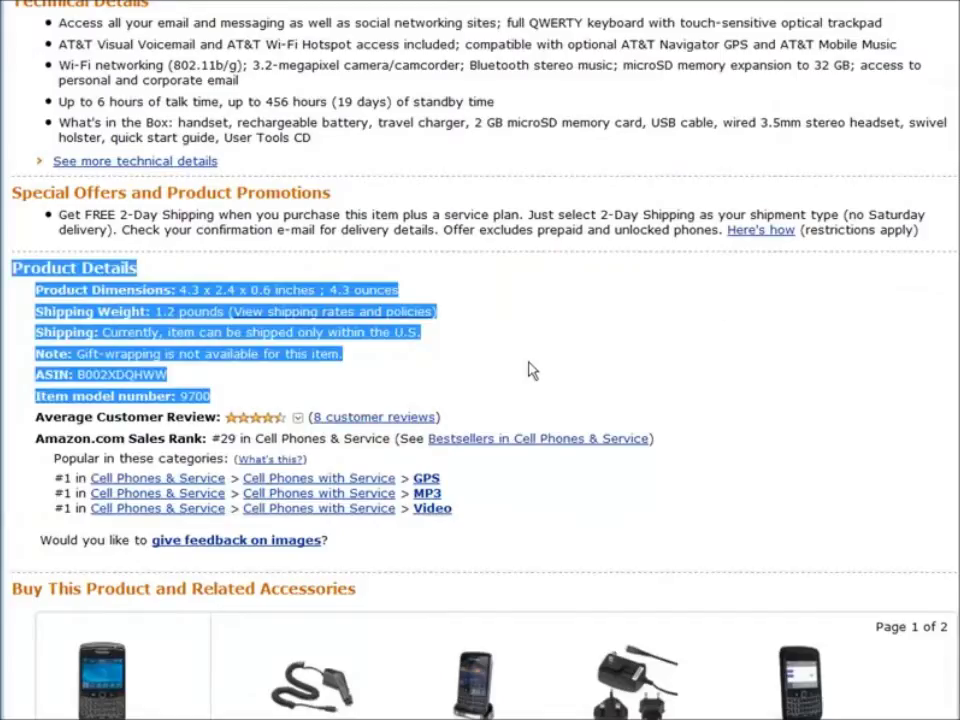
{"action": "scroll", "coordinate": [529, 369], "scroll_direction": "up", "scroll_amount": 10}
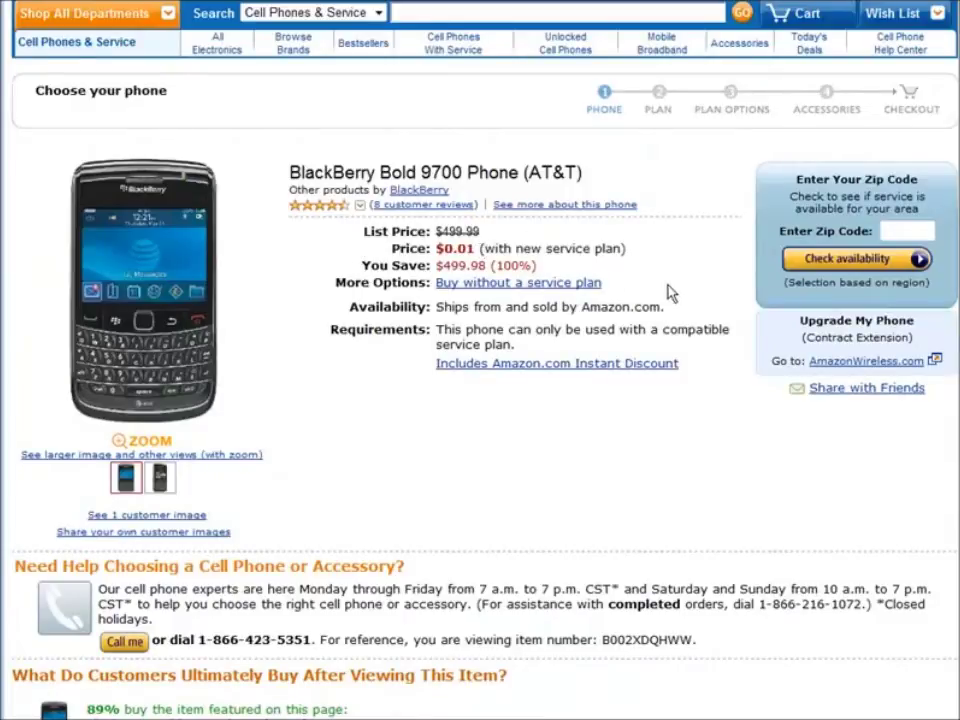
{"action": "left_click_drag", "start_coordinate": [393, 243], "coordinate": [640, 261]}
{"action": "right_click", "coordinate": [611, 251]}
{"action": "left_click", "coordinate": [645, 265]}
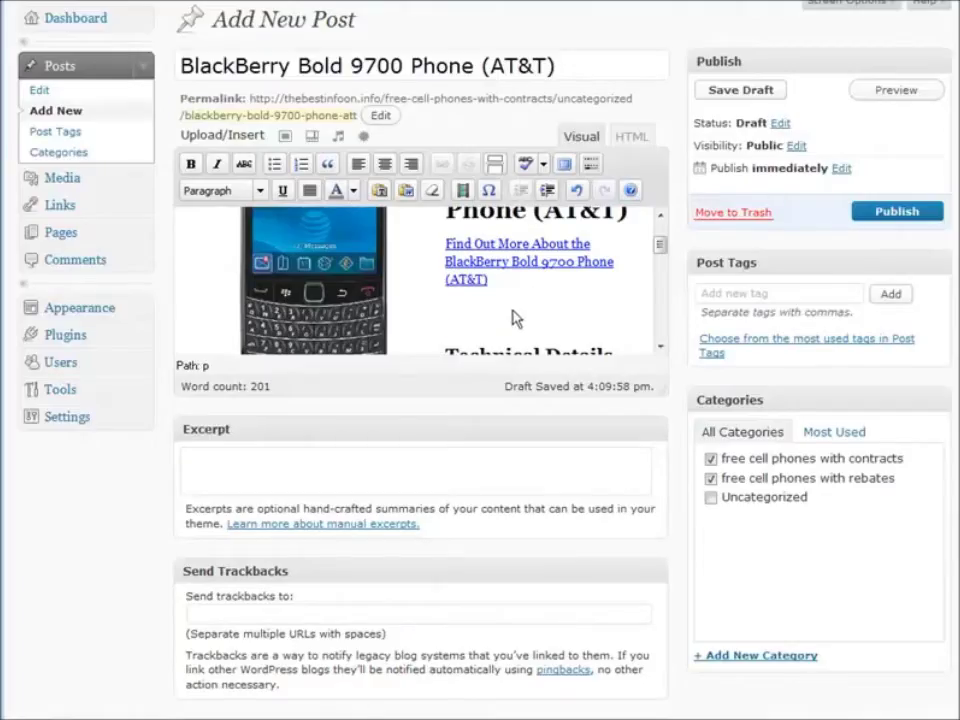
{"action": "scroll", "coordinate": [446, 326], "scroll_direction": "up", "scroll_amount": 1}
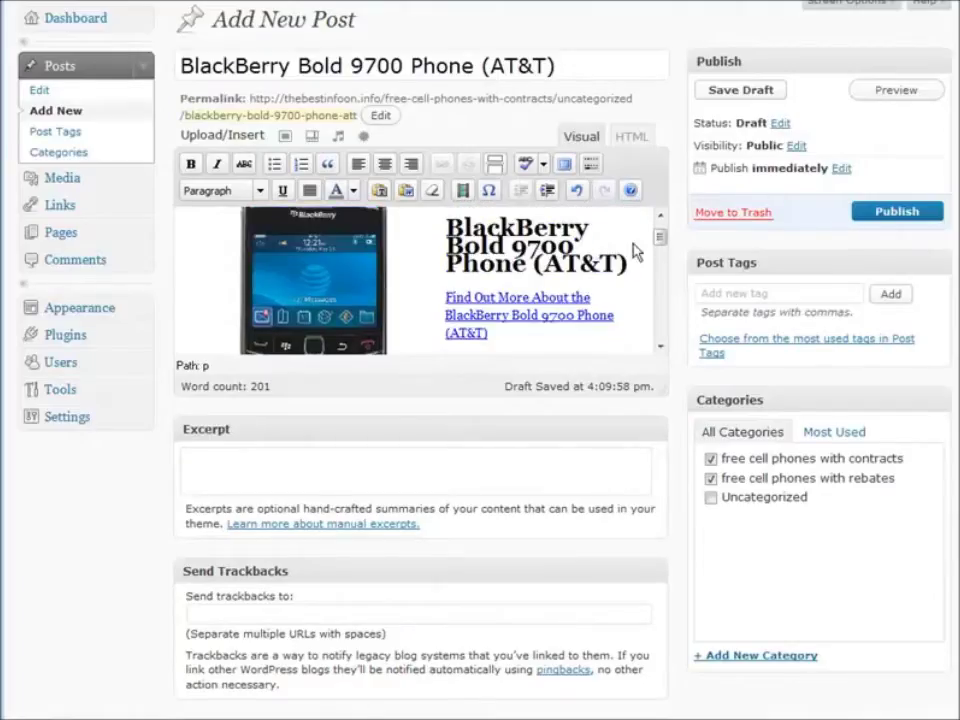
{"action": "left_click", "coordinate": [636, 263]}
{"action": "key", "text": "Return"}
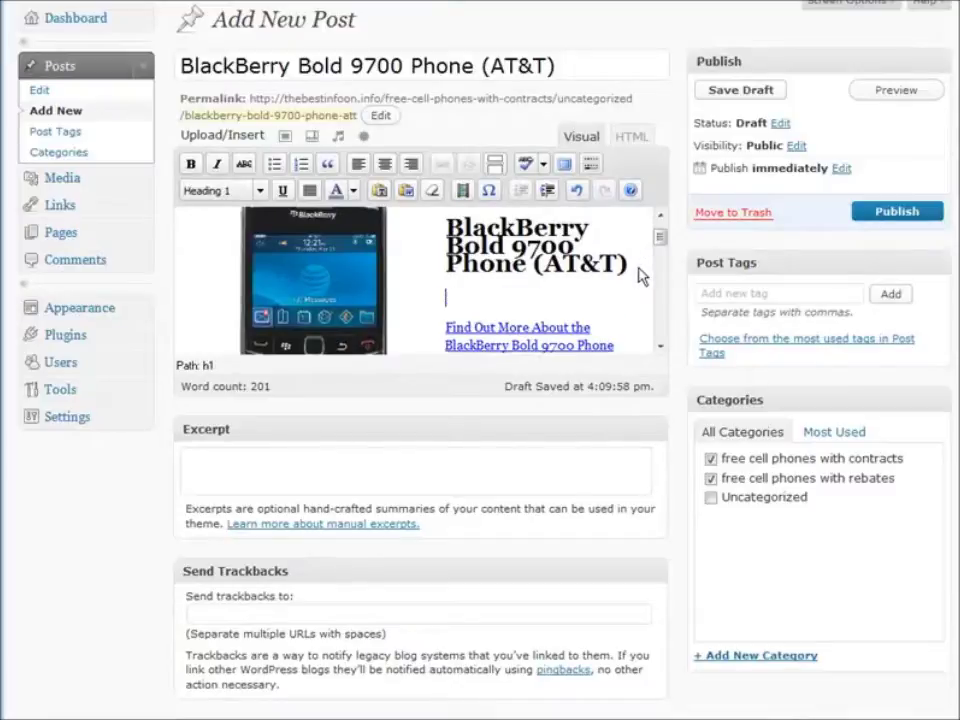
{"action": "key", "text": "ctrl+v"}
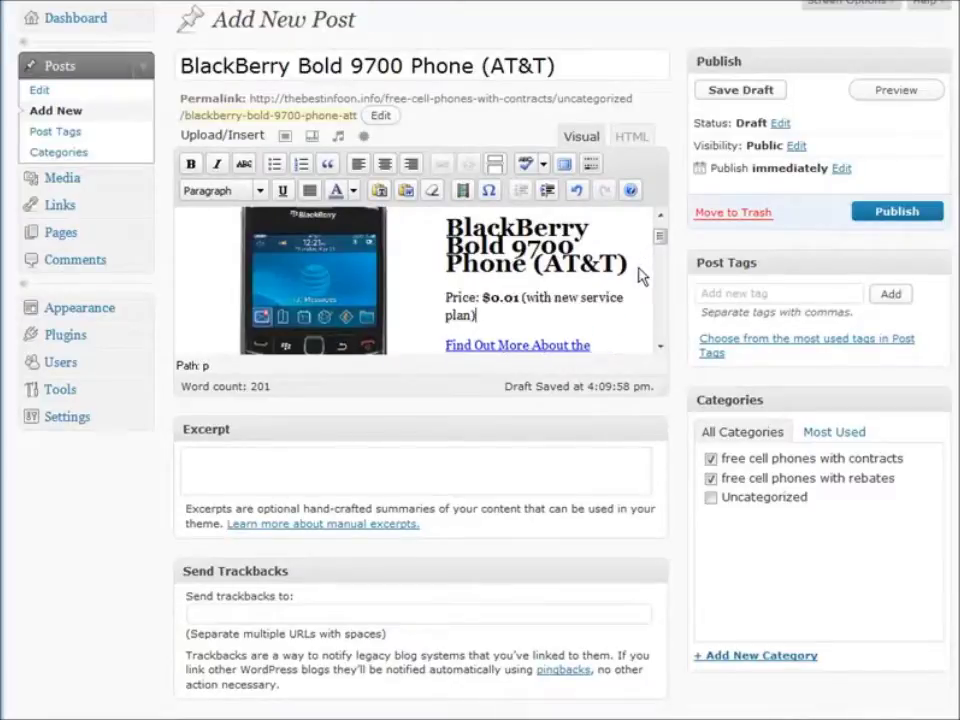
- Make the pasted price line bold and format it as Heading 2
{"action": "left_click_drag", "start_coordinate": [446, 297], "coordinate": [495, 324]}
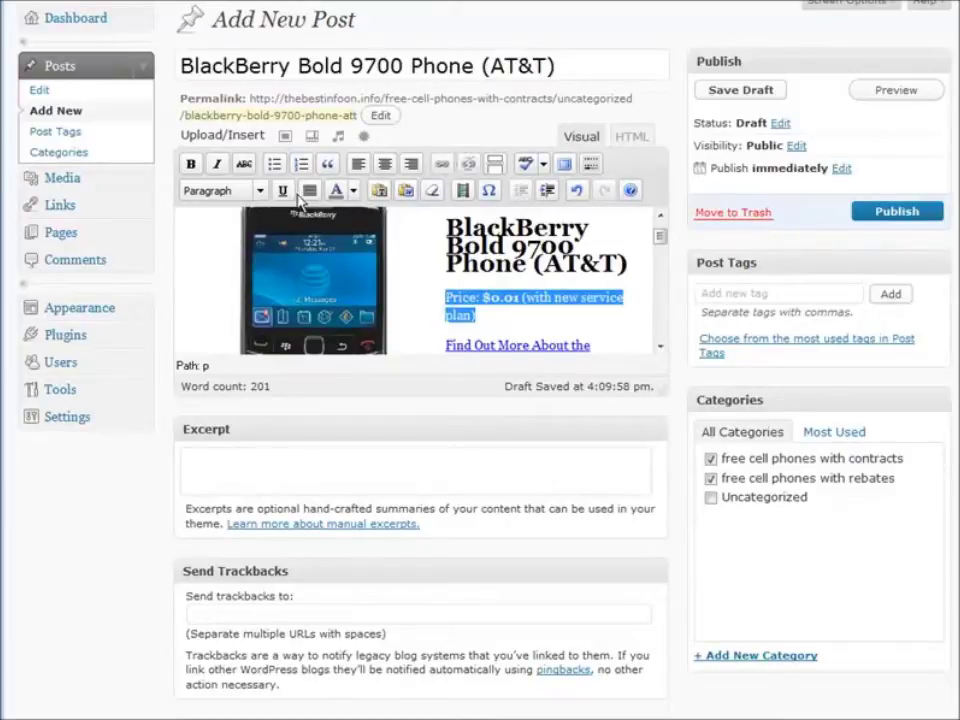
{"action": "left_click", "coordinate": [191, 164]}
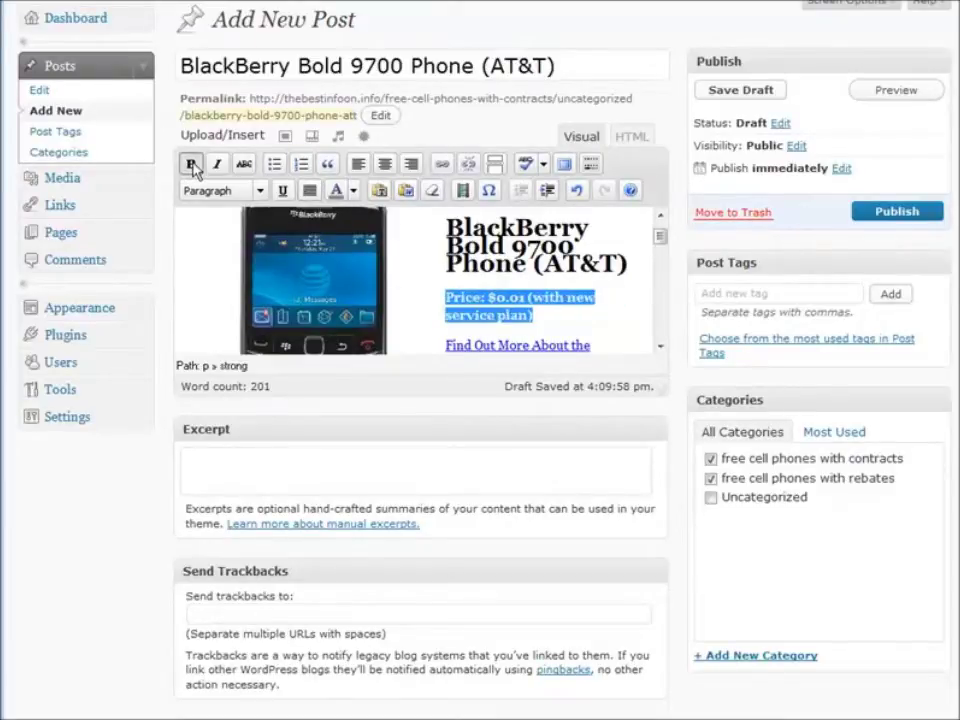
{"action": "left_click", "coordinate": [260, 191]}
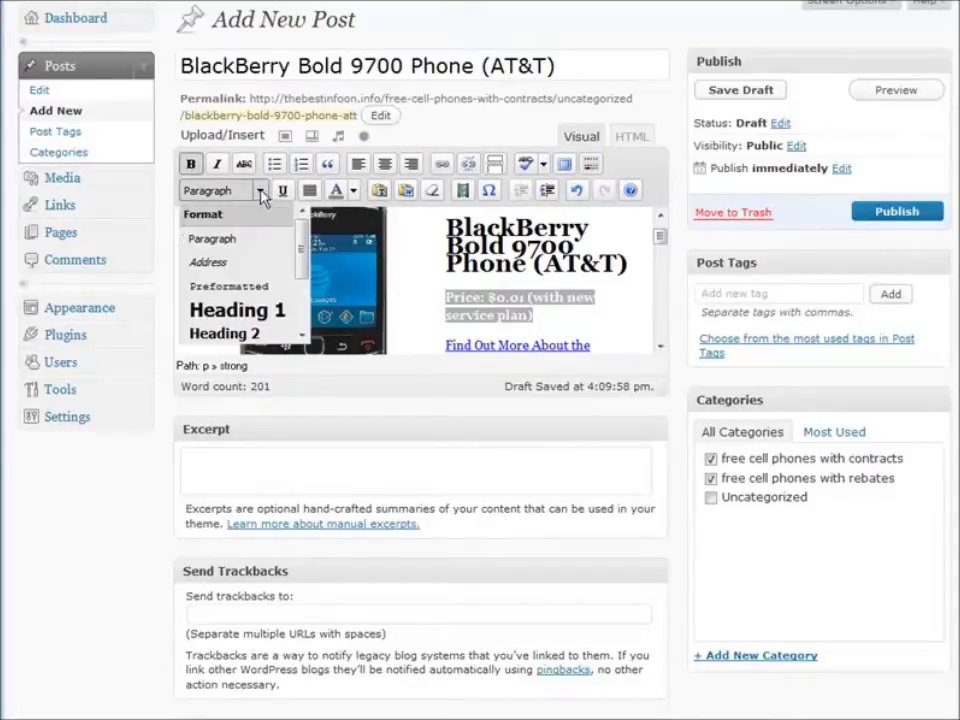
{"action": "left_click", "coordinate": [240, 333]}
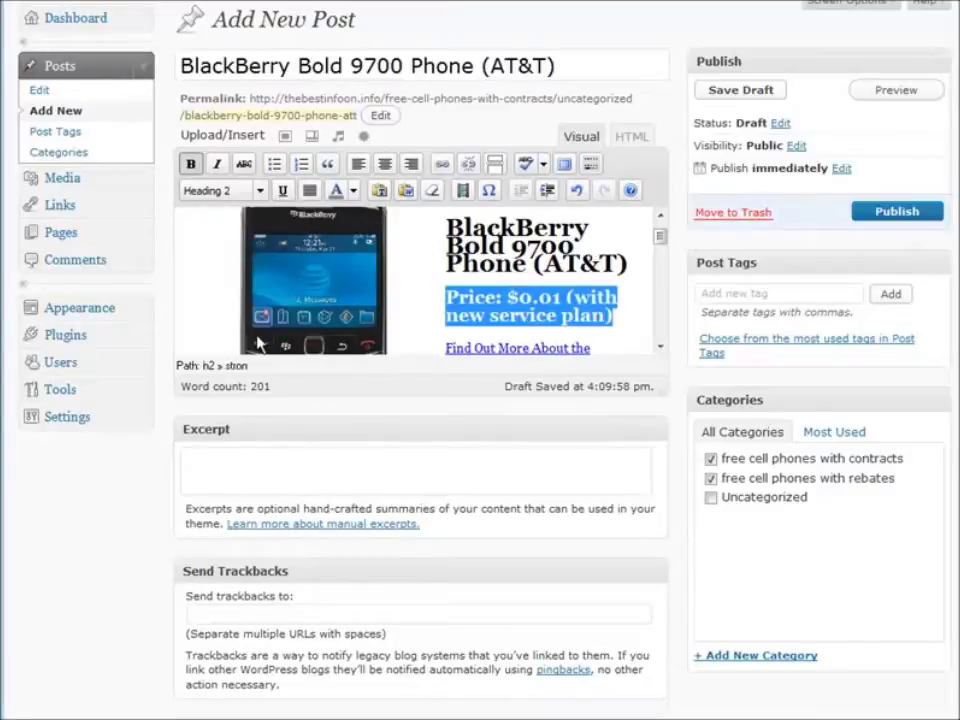
{"action": "left_click", "coordinate": [574, 299]}
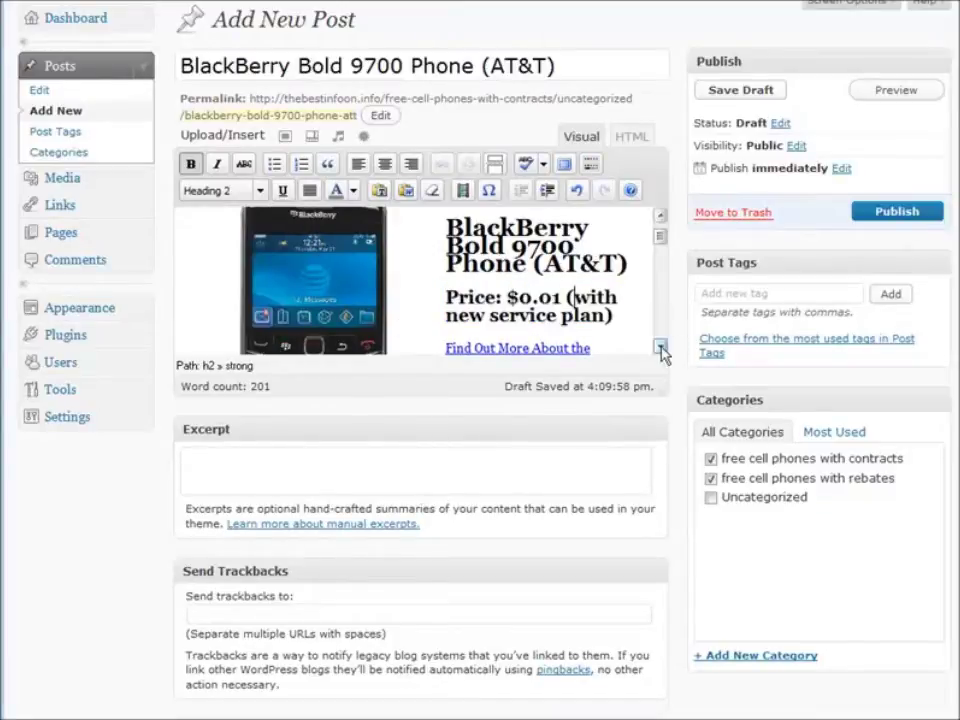
- Clear the "free cell phones with rebates" category for the post
{"action": "scroll", "coordinate": [605, 307], "scroll_direction": "down", "scroll_amount": 1}
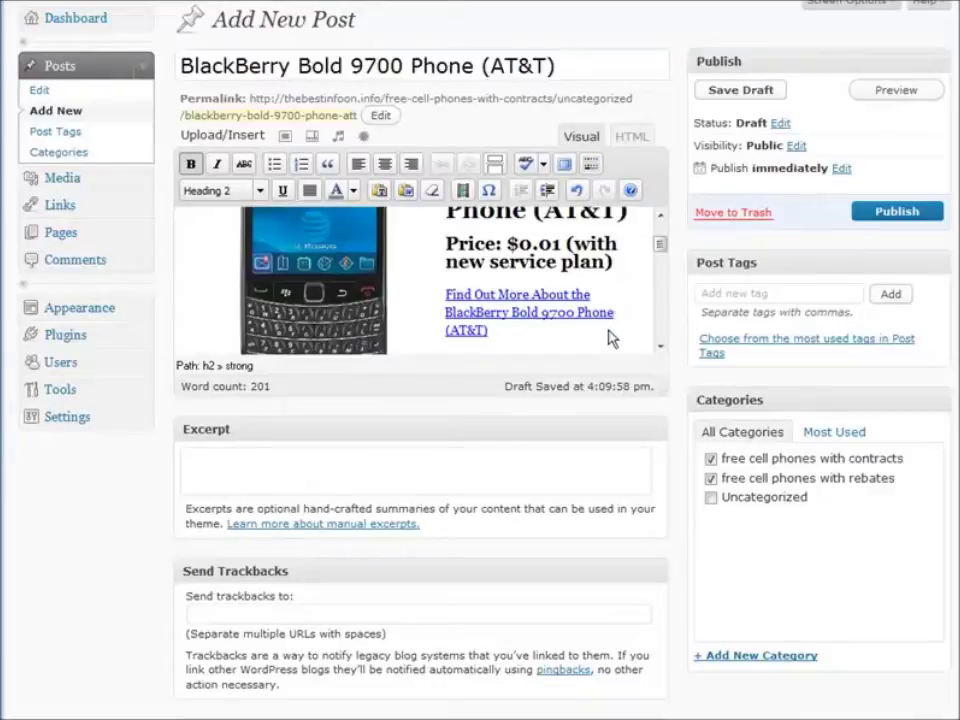
{"action": "scroll", "coordinate": [545, 346], "scroll_direction": "up", "scroll_amount": 1}
{"action": "scroll", "coordinate": [598, 313], "scroll_direction": "down", "scroll_amount": 1}
{"action": "scroll", "coordinate": [598, 313], "scroll_direction": "down", "scroll_amount": 15}
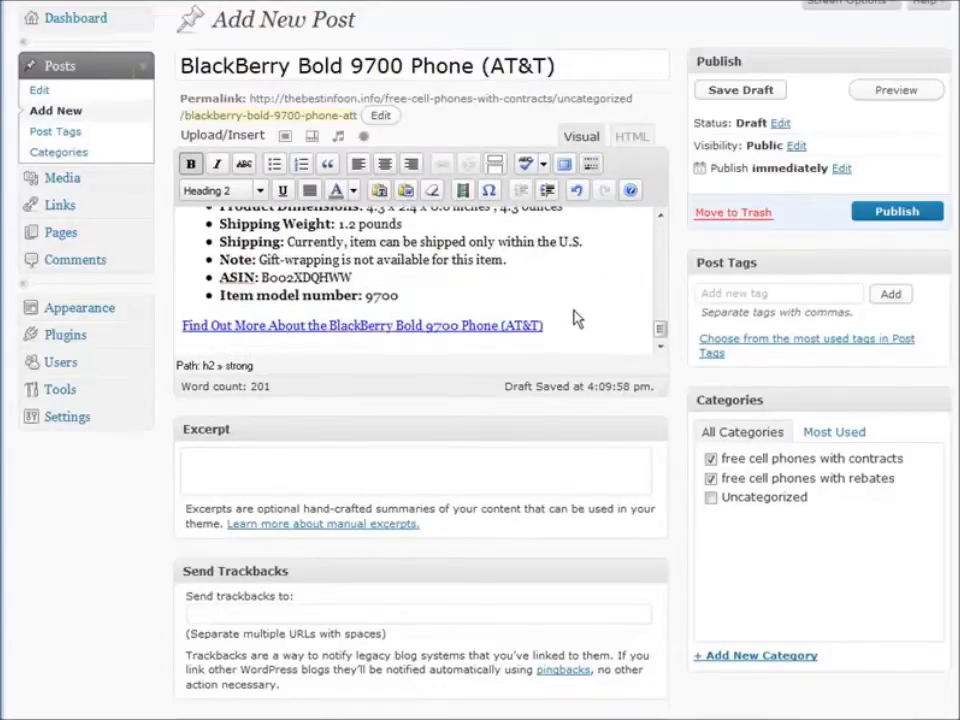
{"action": "scroll", "coordinate": [575, 318], "scroll_direction": "down", "scroll_amount": 2}
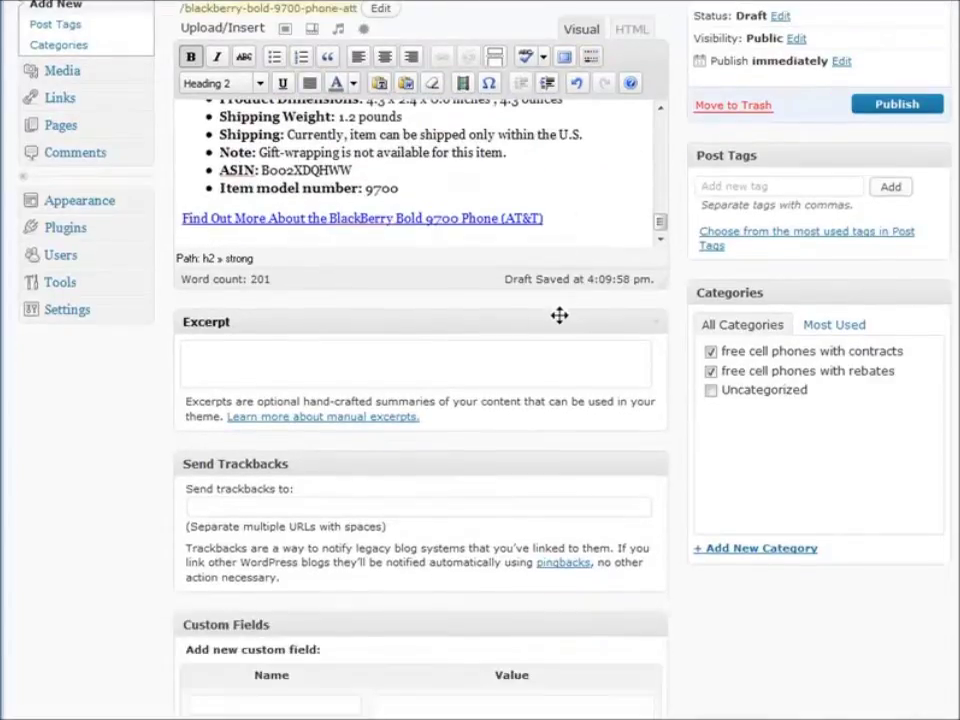
{"action": "left_click", "coordinate": [711, 372]}
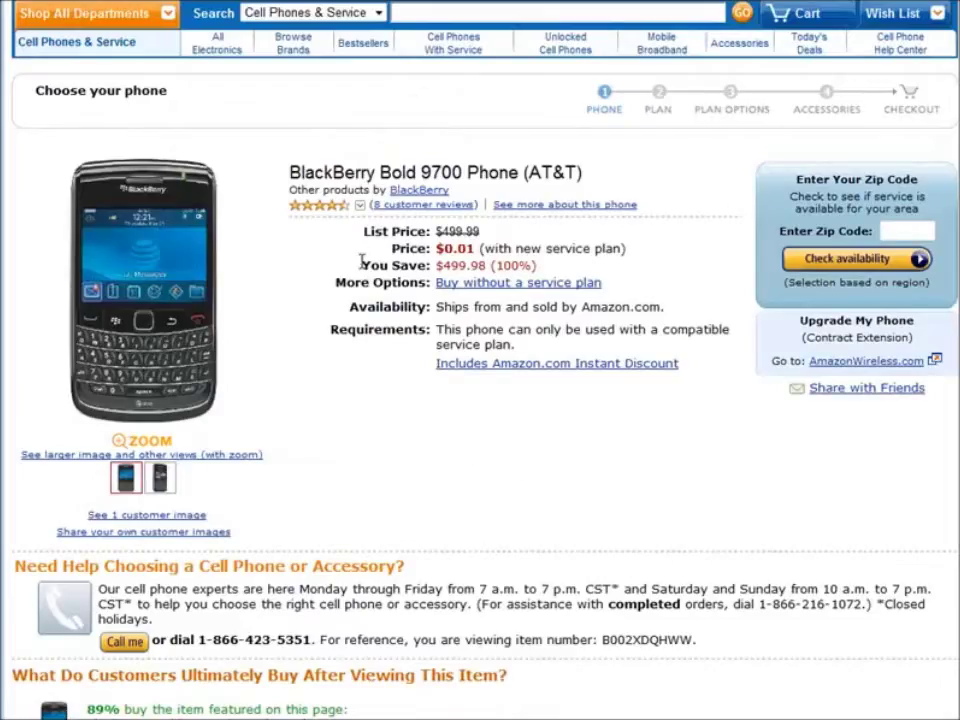
- Copy "You Save: $499.98 (100%)" from the Amazon page and paste it in a new paragraph under the price line
{"action": "left_click_drag", "start_coordinate": [363, 260], "coordinate": [536, 272]}
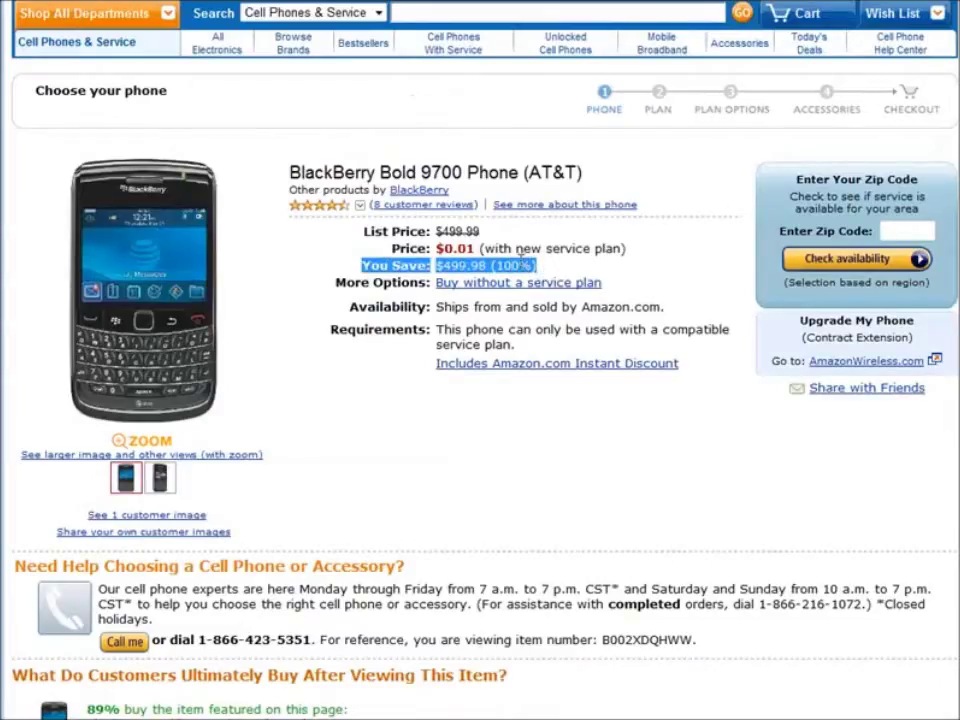
{"action": "right_click", "coordinate": [521, 261]}
{"action": "left_click", "coordinate": [566, 277]}
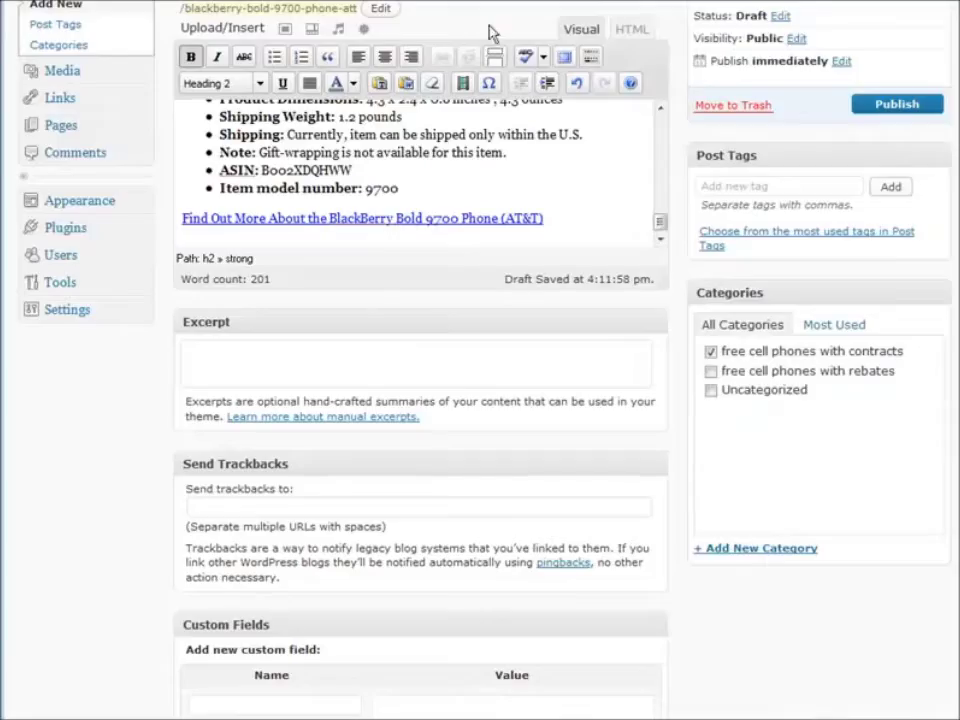
{"action": "scroll", "coordinate": [560, 190], "scroll_direction": "up", "scroll_amount": 5}
{"action": "scroll", "coordinate": [575, 195], "scroll_direction": "up", "scroll_amount": 3}
{"action": "scroll", "coordinate": [536, 212], "scroll_direction": "down", "scroll_amount": 1}
{"action": "scroll", "coordinate": [560, 205], "scroll_direction": "up", "scroll_amount": 2}
{"action": "left_click", "coordinate": [629, 207]}
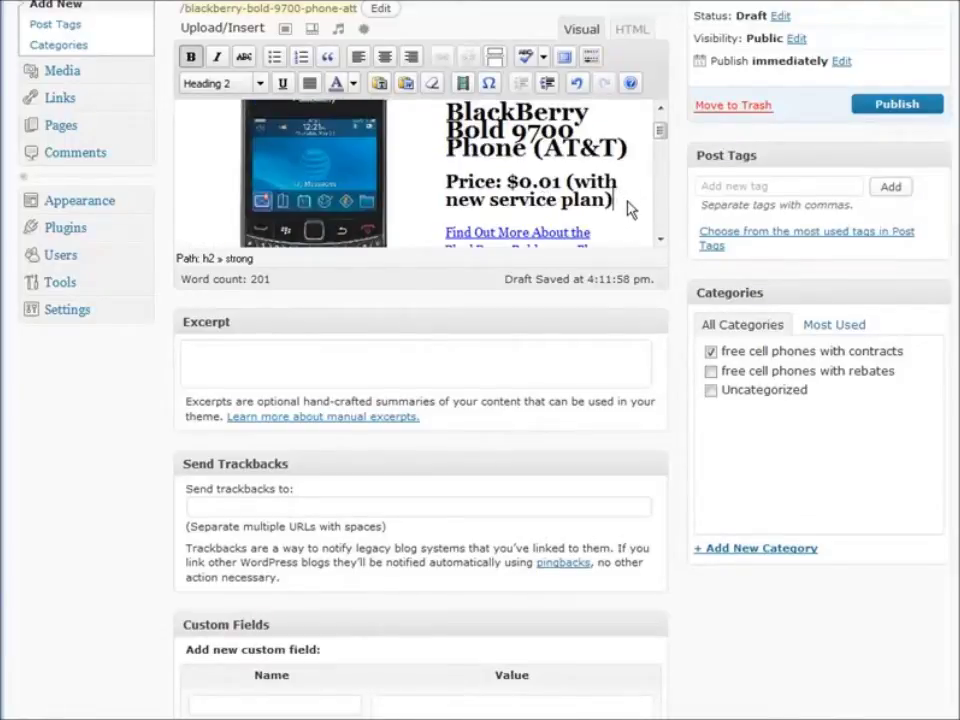
{"action": "key", "text": "Return"}
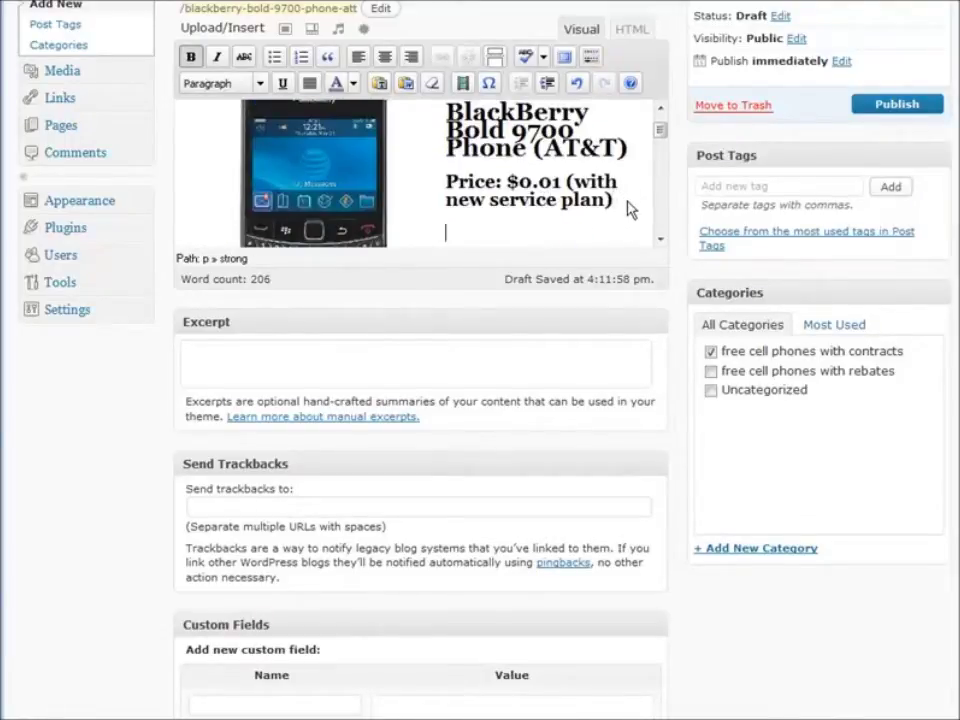
{"action": "key", "text": "ctrl+v"}
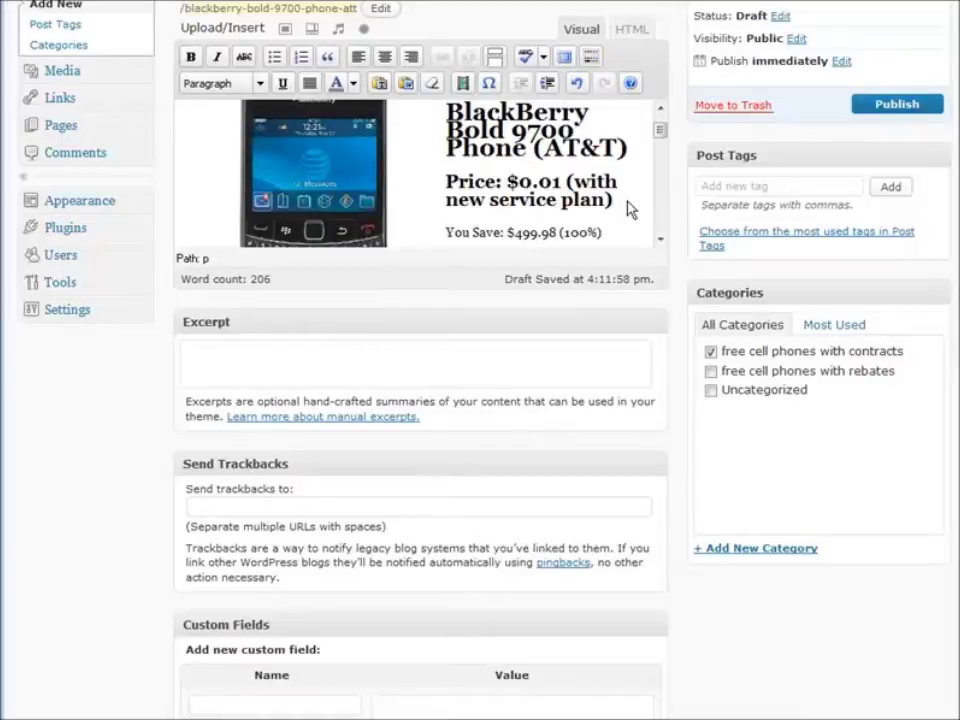
- Copy "BlackBerry Bold 9700 Phone" from the post title as the SEO description, and set the SEO keywords to "BlackBerry Bold 9700 Phone, blackberry"
{"action": "scroll", "coordinate": [629, 207], "scroll_direction": "up", "scroll_amount": 1}
{"action": "scroll", "coordinate": [578, 182], "scroll_direction": "down", "scroll_amount": 8}
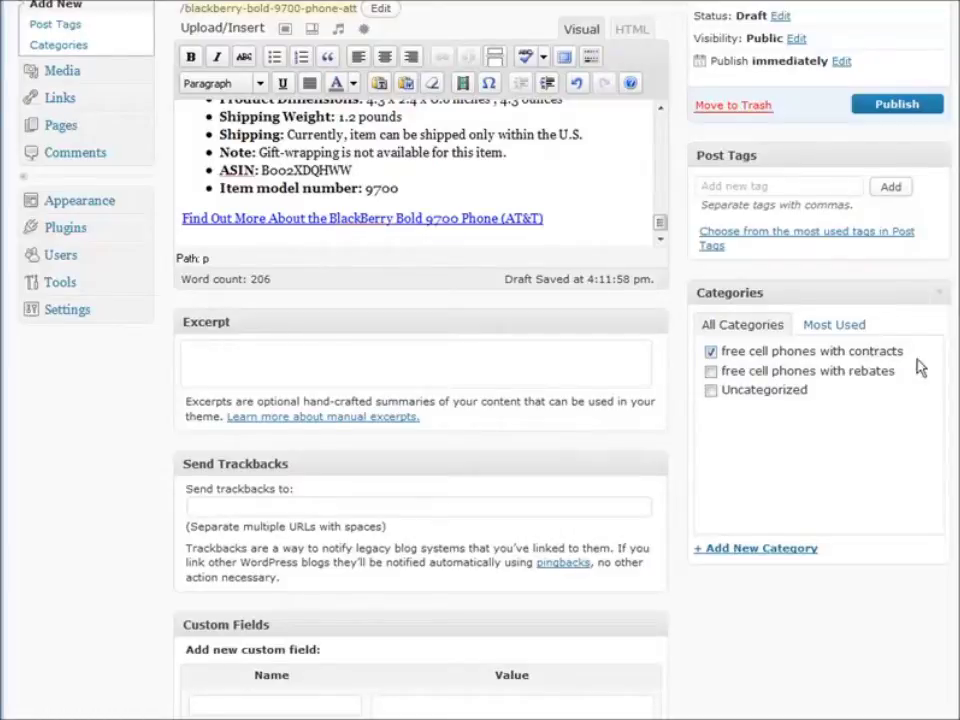
{"action": "scroll", "coordinate": [710, 405], "scroll_direction": "down", "scroll_amount": 6}
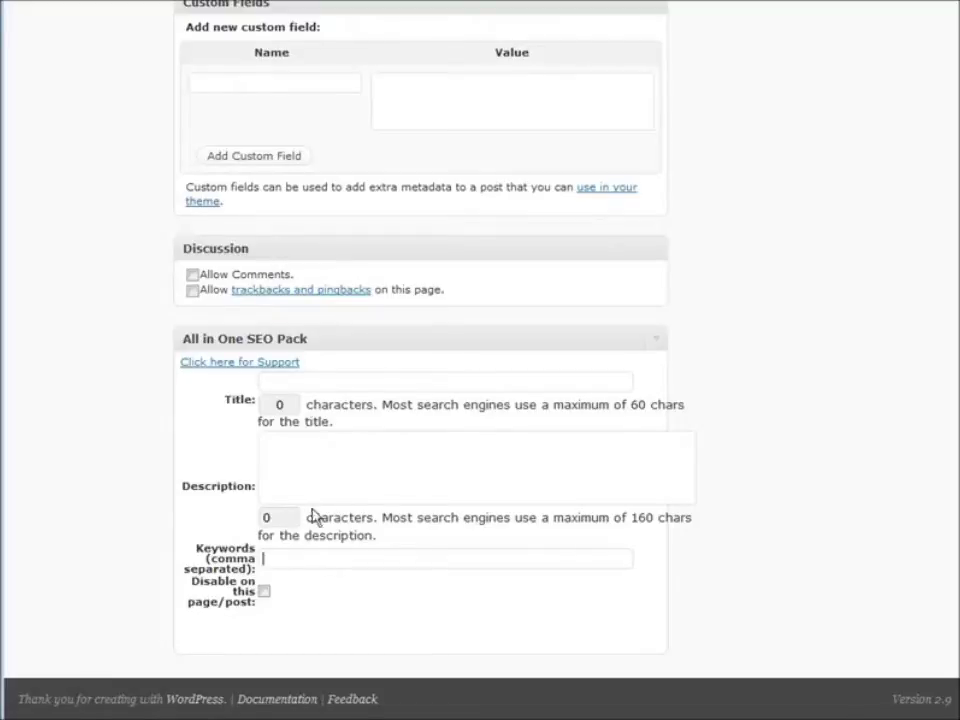
{"action": "scroll", "coordinate": [692, 523], "scroll_direction": "up", "scroll_amount": 8}
{"action": "scroll", "coordinate": [793, 530], "scroll_direction": "up", "scroll_amount": 1}
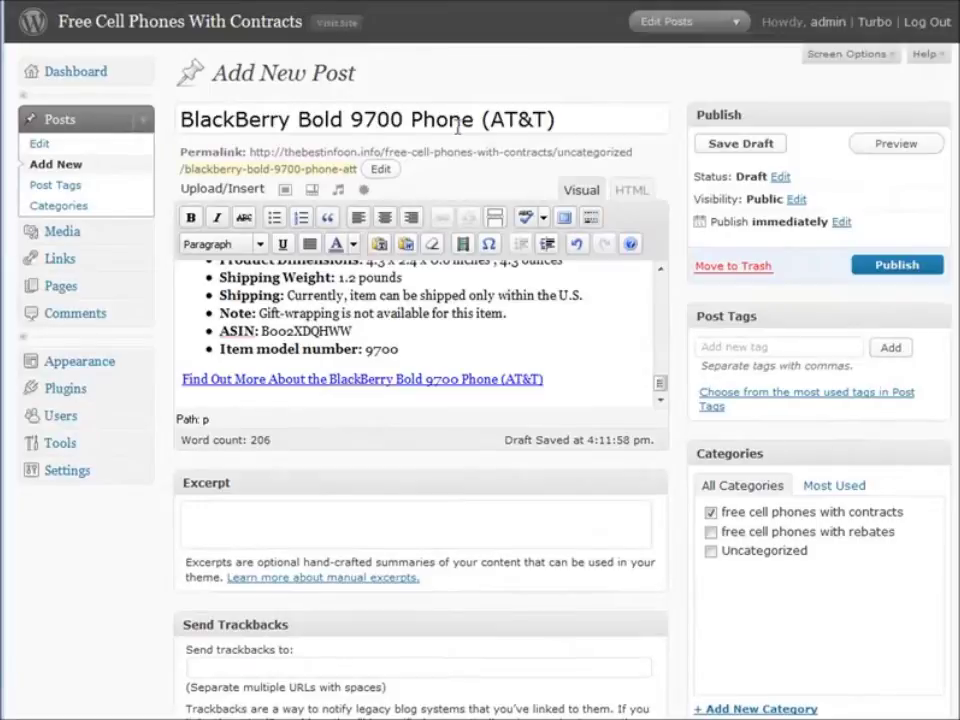
{"action": "left_click_drag", "start_coordinate": [472, 120], "coordinate": [155, 110]}
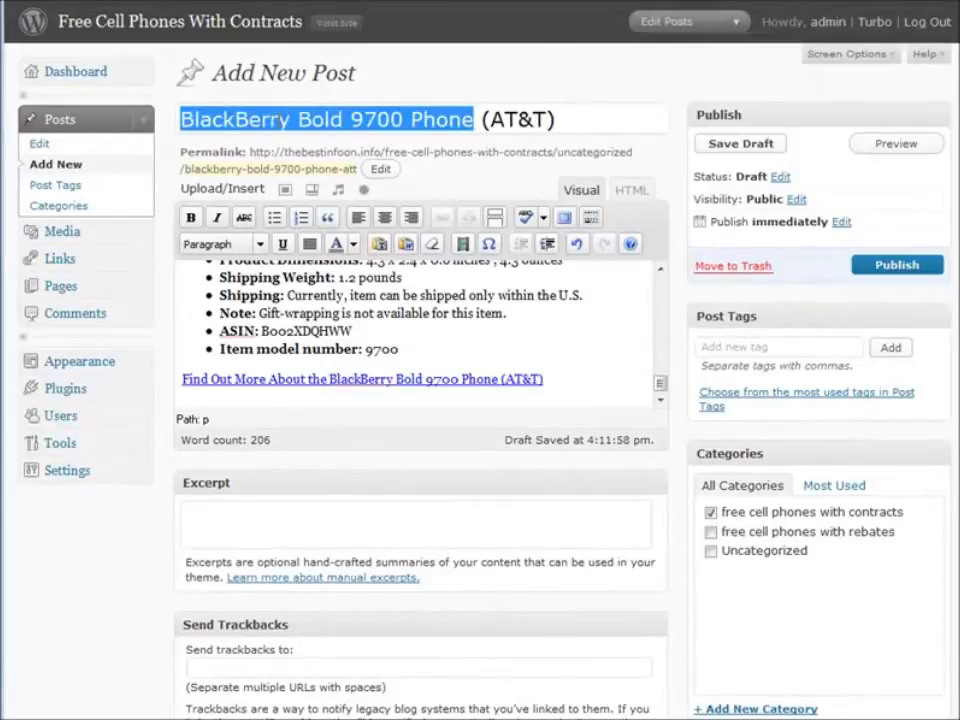
{"action": "right_click", "coordinate": [190, 121]}
{"action": "left_click", "coordinate": [349, 193]}
{"action": "scroll", "coordinate": [388, 464], "scroll_direction": "down", "scroll_amount": 8}
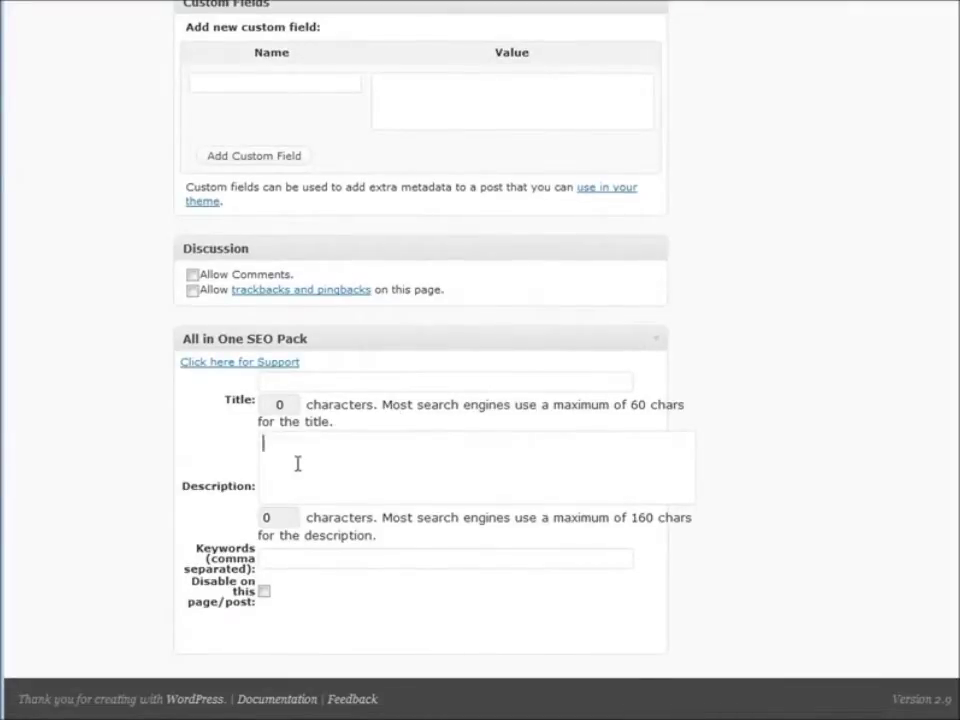
{"action": "key", "text": "ctrl+v"}
{"action": "left_click", "coordinate": [281, 557]}
{"action": "key", "text": "ctrl+v"}
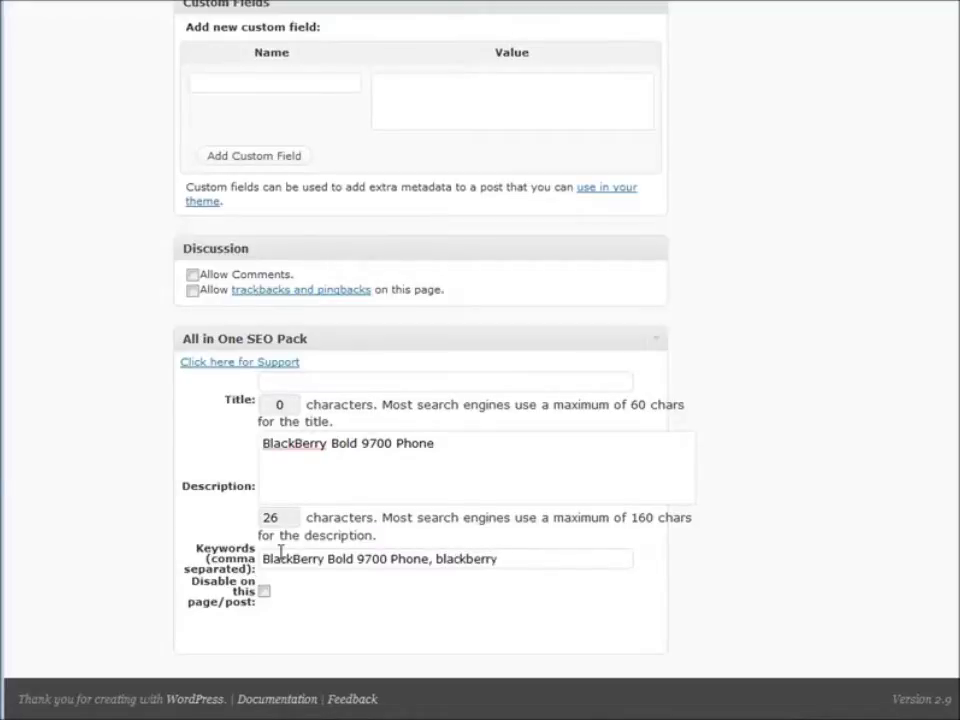
- Add the post tag "BlackBerry Bold", using the copied phone name trimmed to its first two words
{"action": "scroll", "coordinate": [707, 424], "scroll_direction": "up", "scroll_amount": 5}
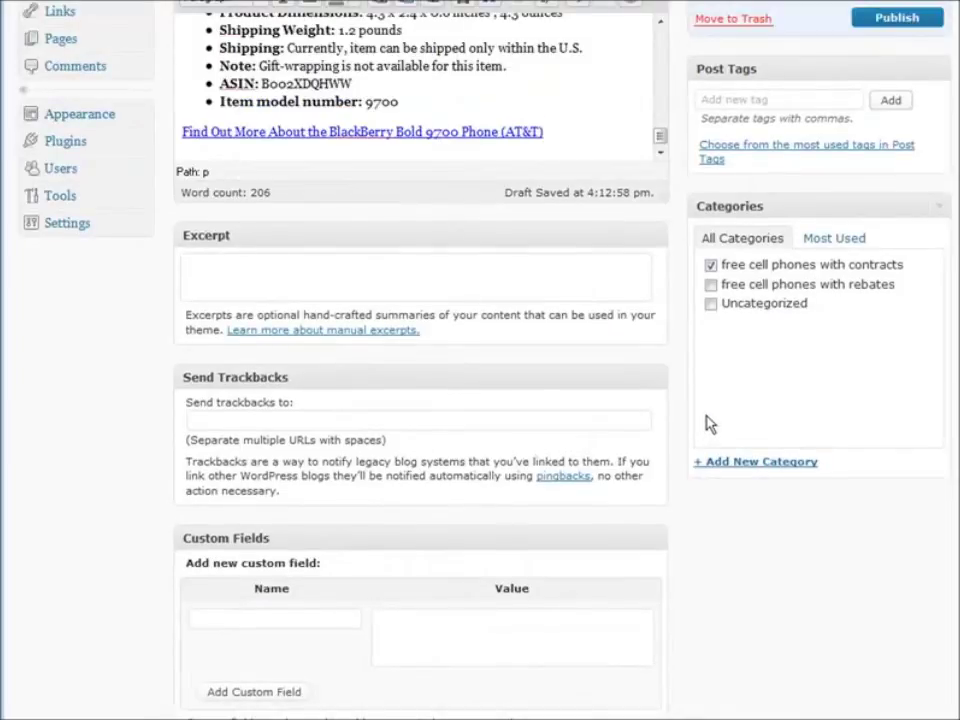
{"action": "scroll", "coordinate": [860, 310], "scroll_direction": "up", "scroll_amount": 2}
{"action": "left_click", "coordinate": [742, 317]}
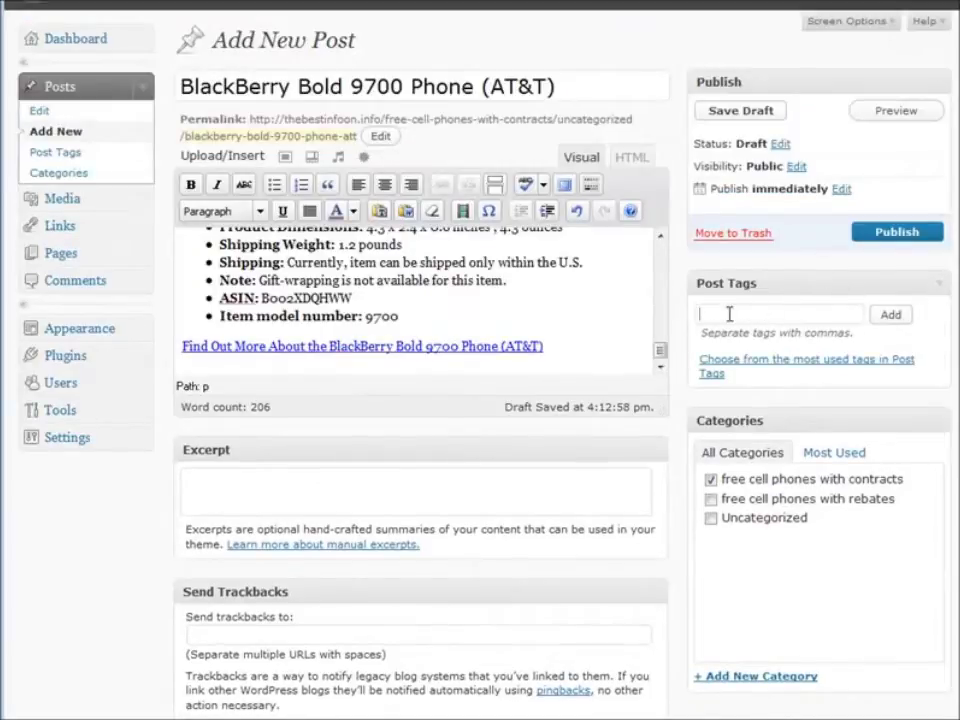
{"action": "right_click", "coordinate": [730, 315]}
{"action": "left_click", "coordinate": [784, 397]}
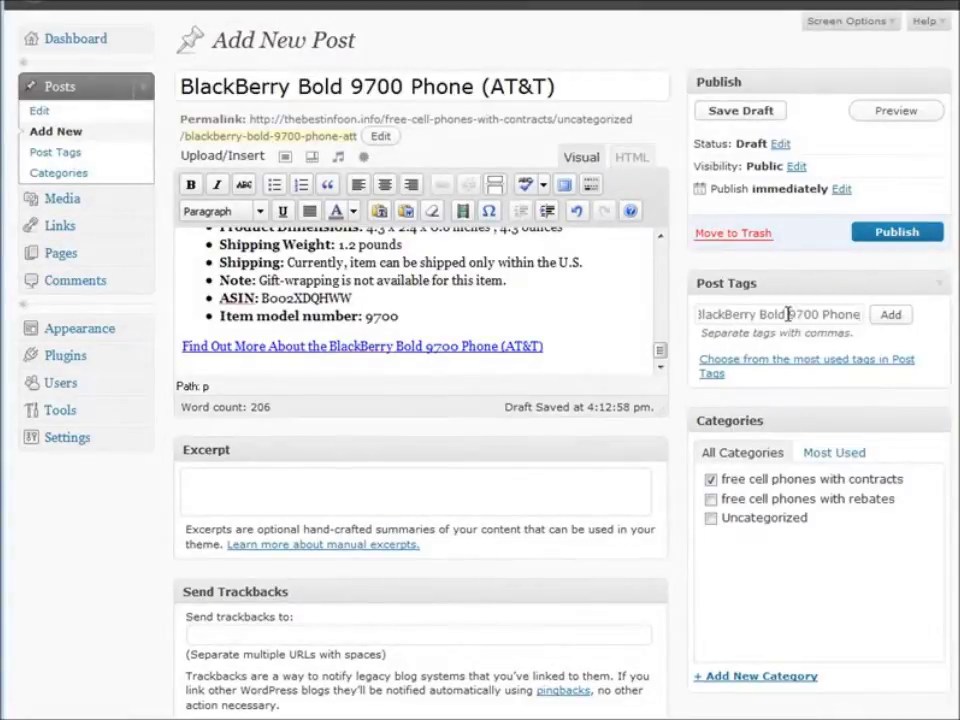
{"action": "left_click_drag", "start_coordinate": [788, 314], "coordinate": [860, 314]}
{"action": "key", "text": "BackSpace"}
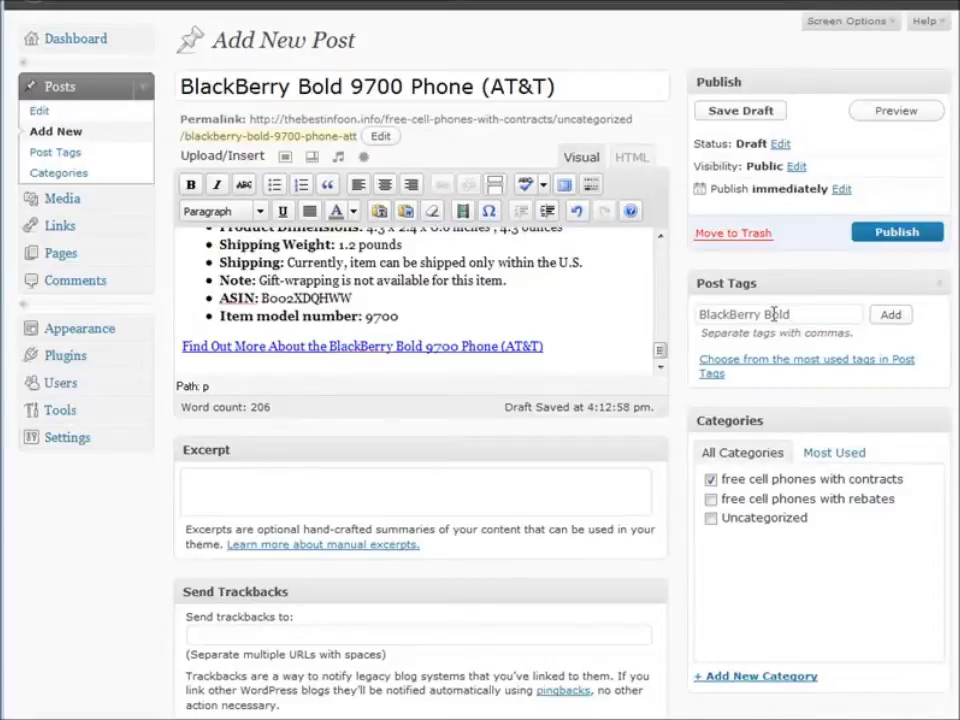
{"action": "left_click", "coordinate": [880, 316]}
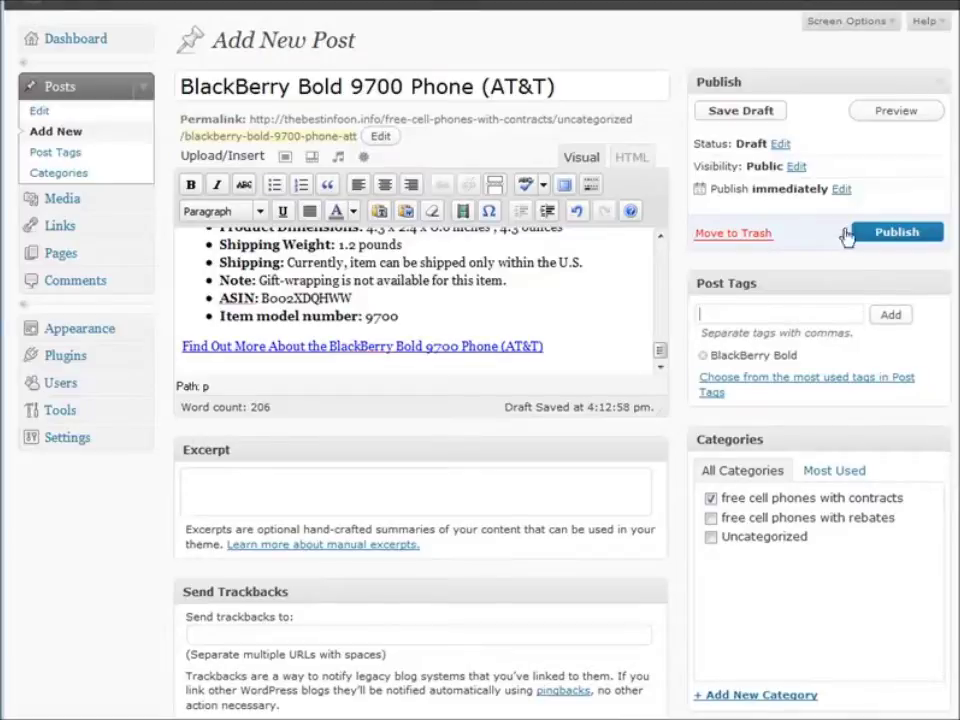
- Publish the post and open the live site's home page
{"action": "left_click", "coordinate": [893, 234]}
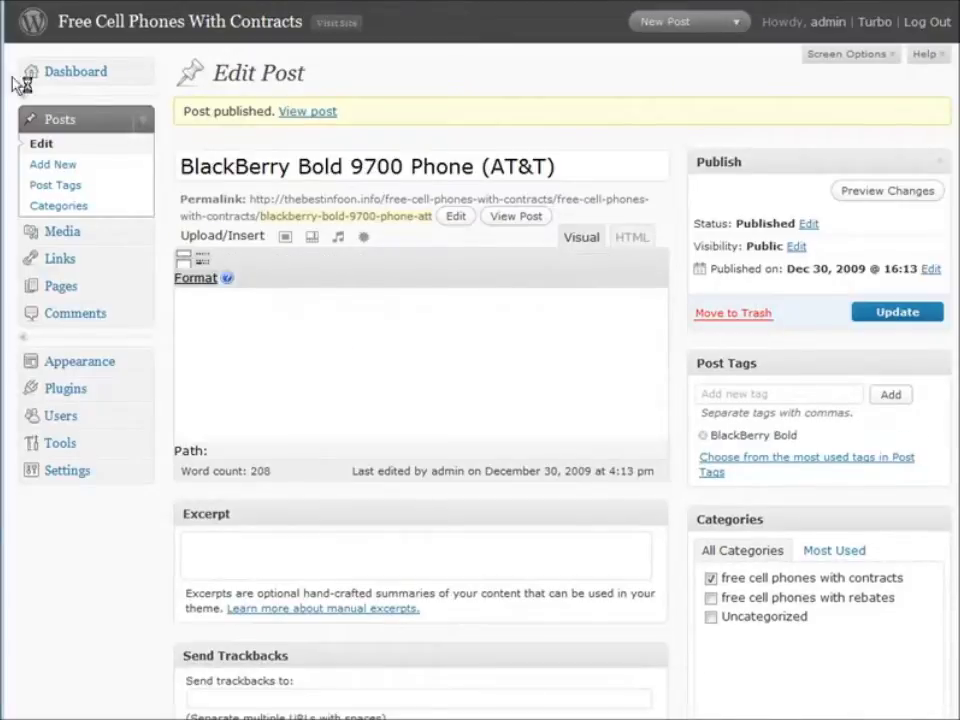
{"action": "left_click", "coordinate": [337, 24]}
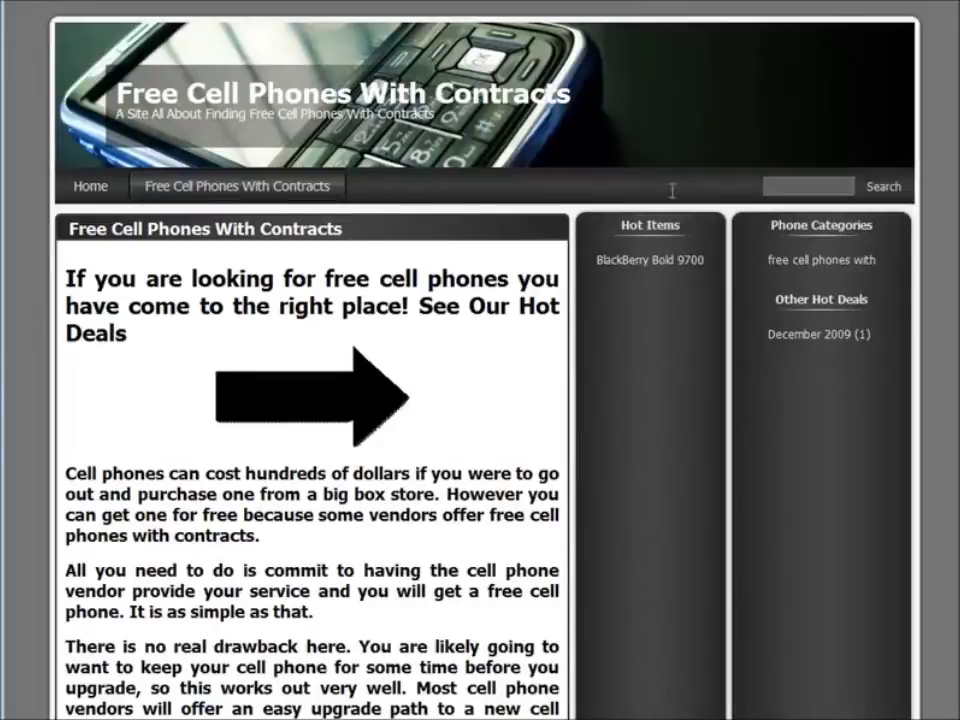
{"action": "scroll", "coordinate": [388, 266], "scroll_direction": "down", "scroll_amount": 3}
{"action": "scroll", "coordinate": [420, 279], "scroll_direction": "up", "scroll_amount": 3}
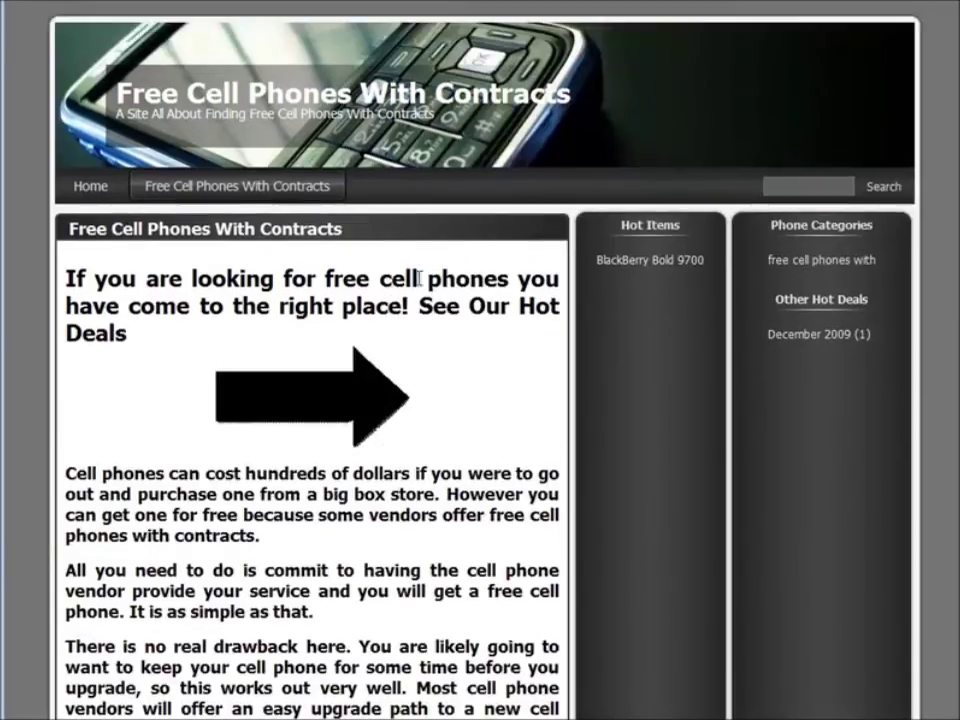
- Open the BlackBerry Bold 9700 post from the Hot Items list and review its layout, price lines and affiliate links
{"action": "left_click", "coordinate": [659, 263]}
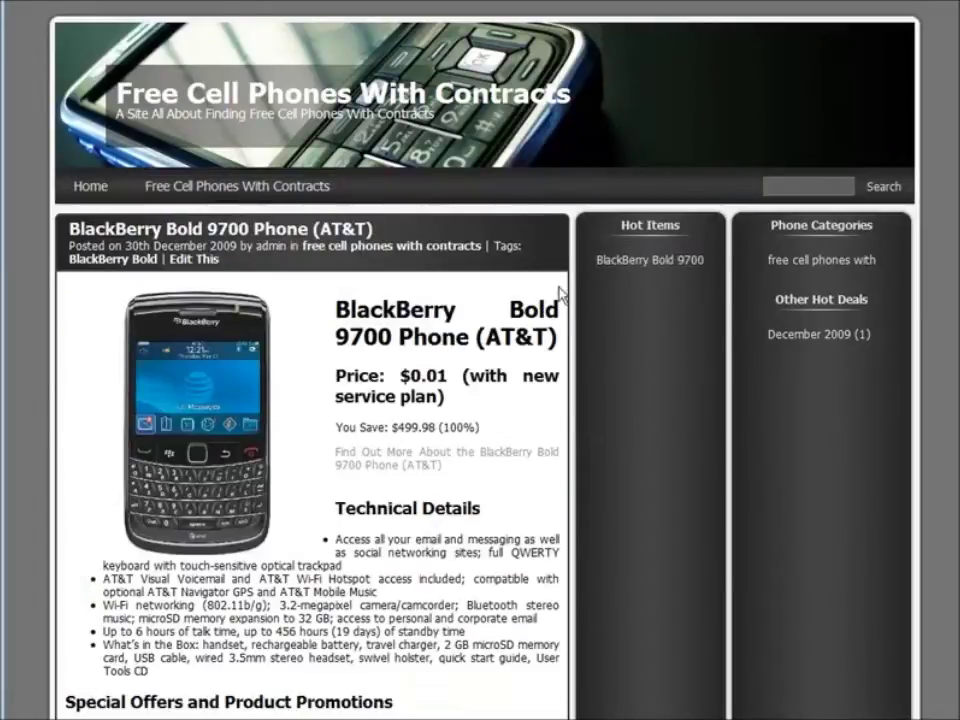
{"action": "scroll", "coordinate": [430, 313], "scroll_direction": "down", "scroll_amount": 1}
{"action": "scroll", "coordinate": [430, 313], "scroll_direction": "down", "scroll_amount": 2}
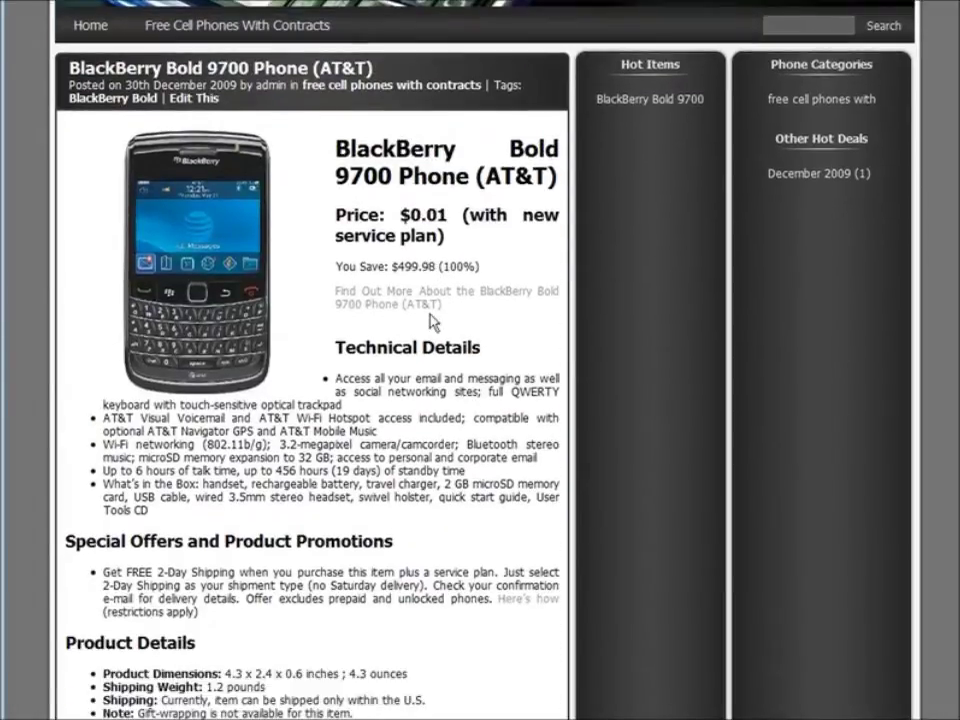
{"action": "scroll", "coordinate": [430, 316], "scroll_direction": "down", "scroll_amount": 3}
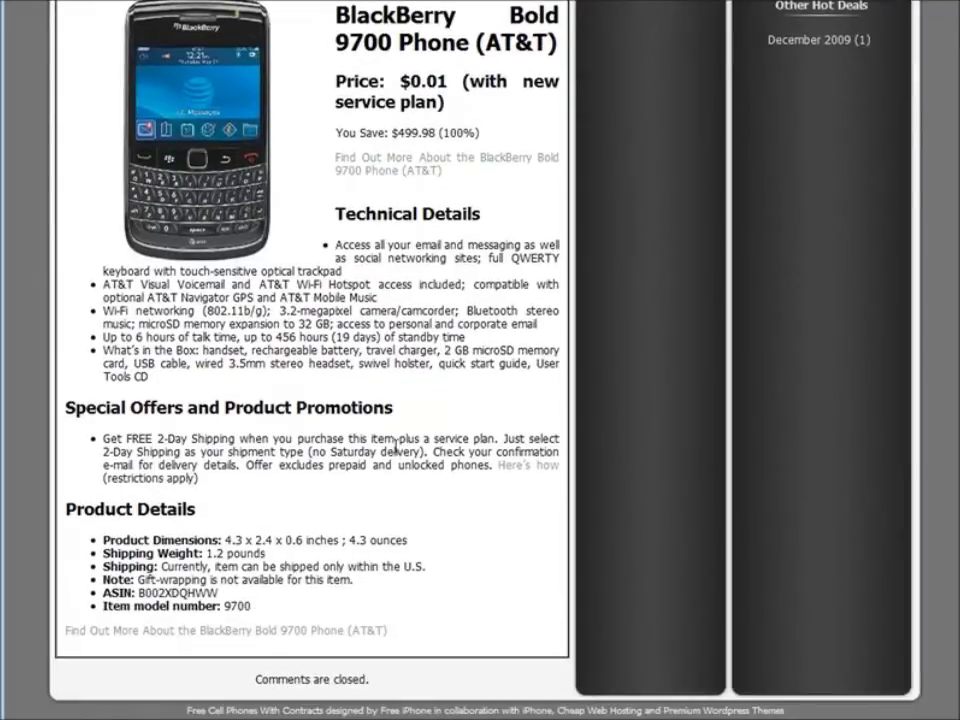
{"action": "scroll", "coordinate": [365, 343], "scroll_direction": "up", "scroll_amount": 2}
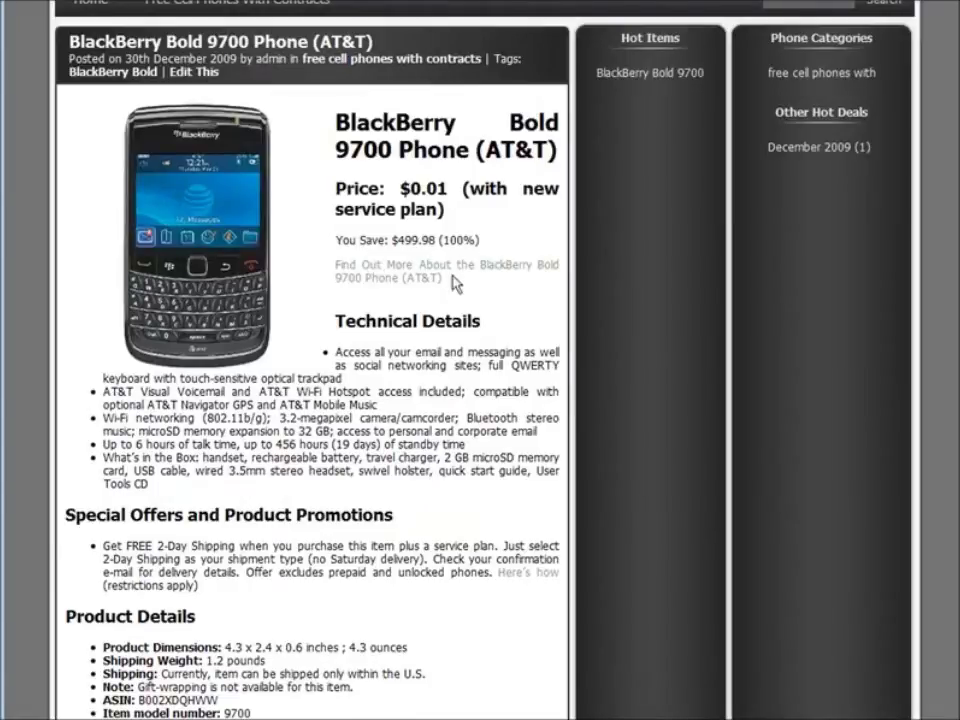
{"action": "scroll", "coordinate": [289, 510], "scroll_direction": "down", "scroll_amount": 2}
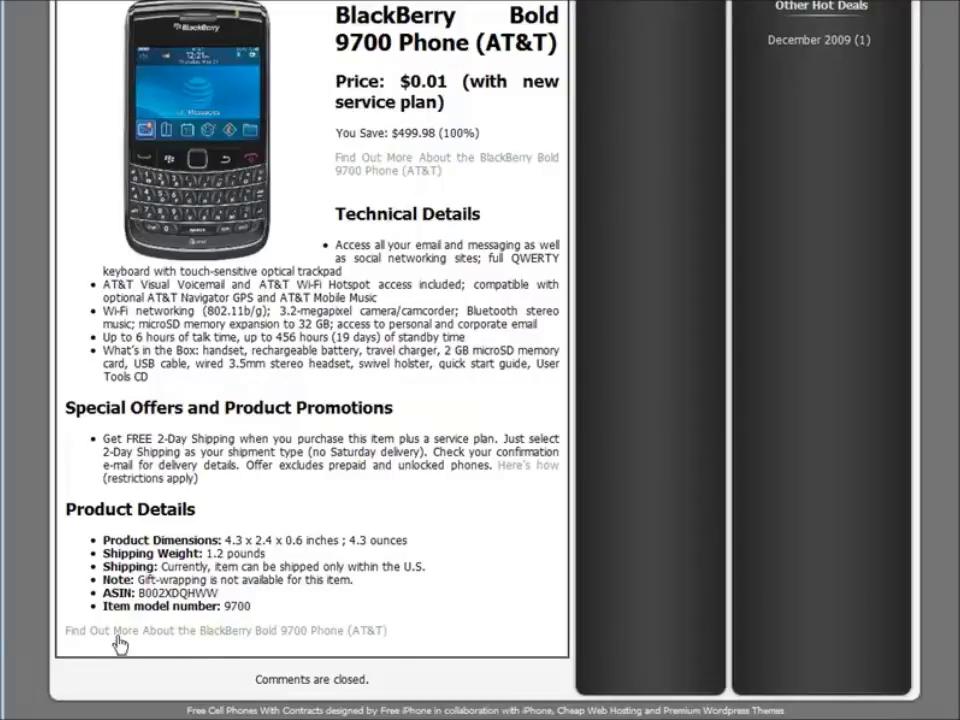
{"action": "scroll", "coordinate": [549, 489], "scroll_direction": "up", "scroll_amount": 6}
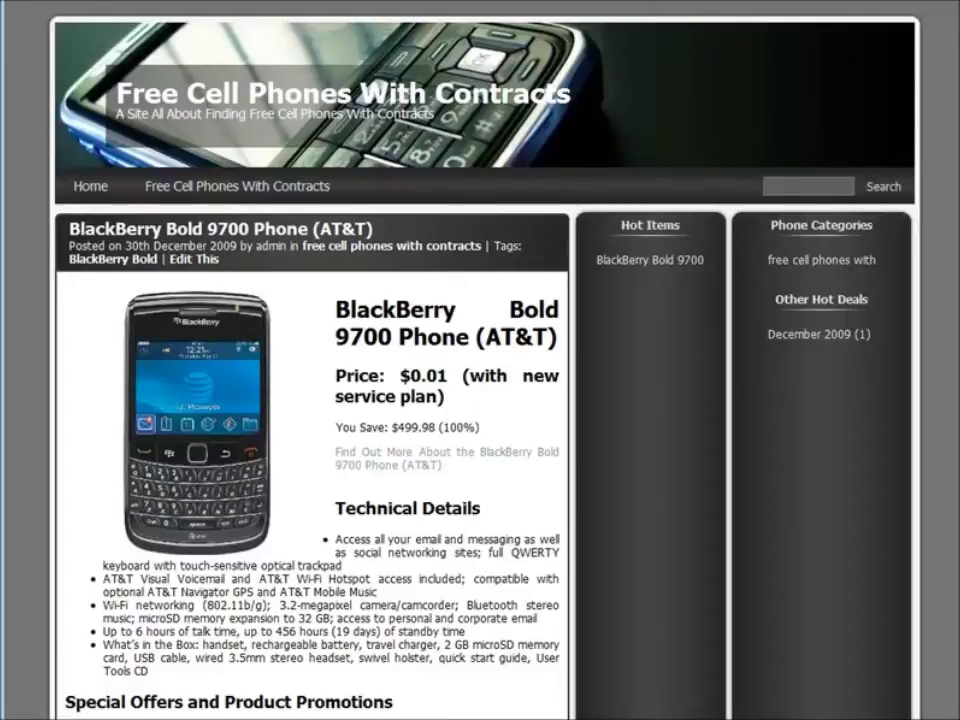
- Return to the post editor and make the affiliate link under the "You Save" line bold
{"action": "key", "text": "alt+Left"}
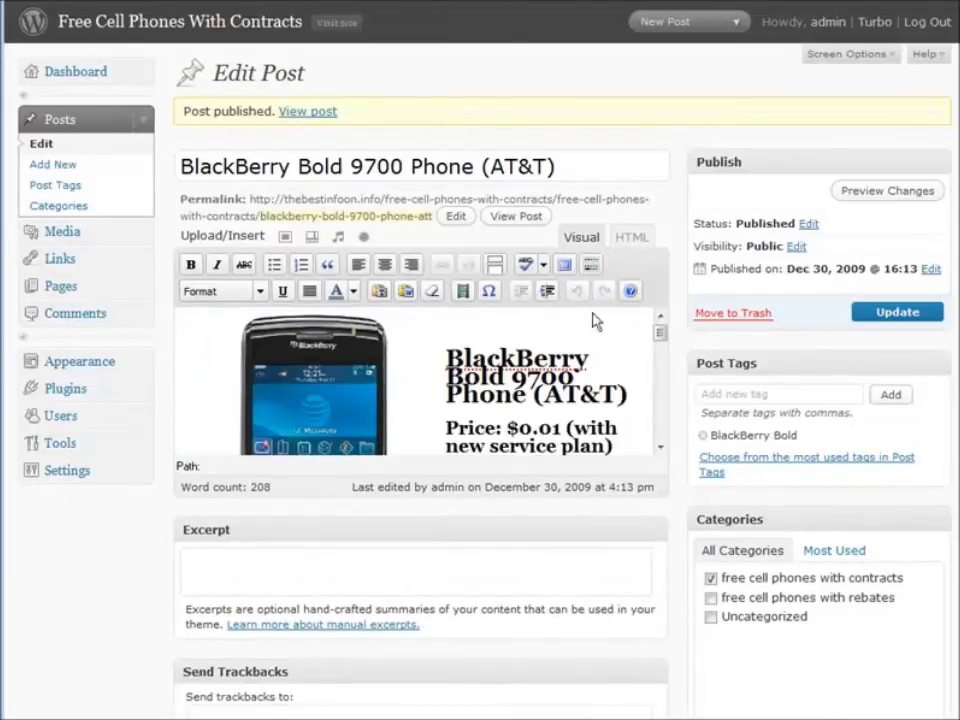
{"action": "scroll", "coordinate": [632, 400], "scroll_direction": "down", "scroll_amount": 3}
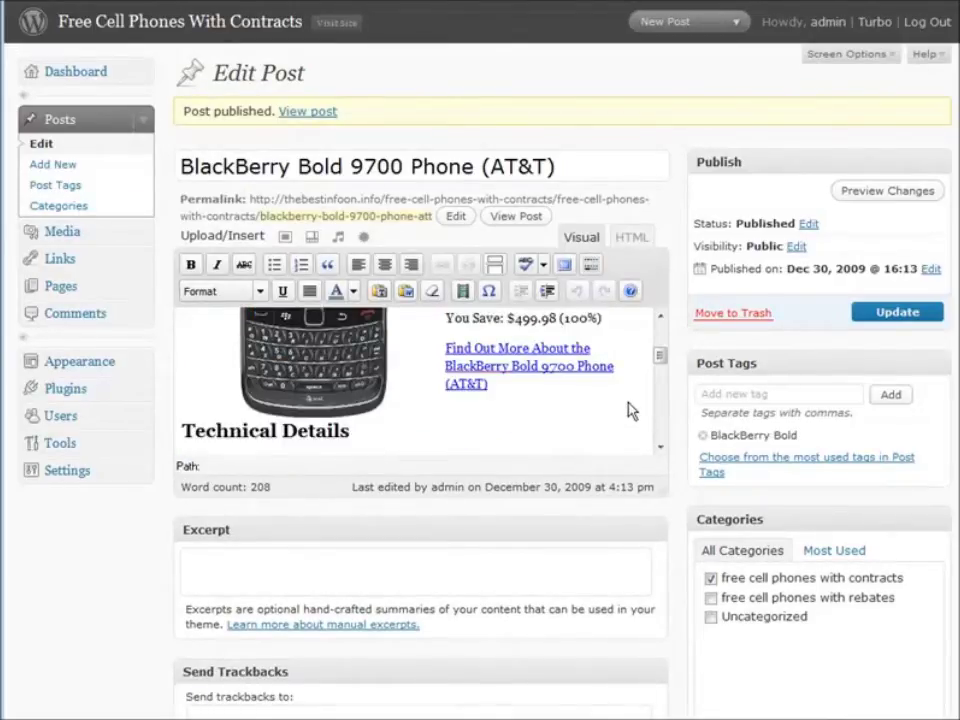
{"action": "left_click_drag", "start_coordinate": [446, 348], "coordinate": [563, 381]}
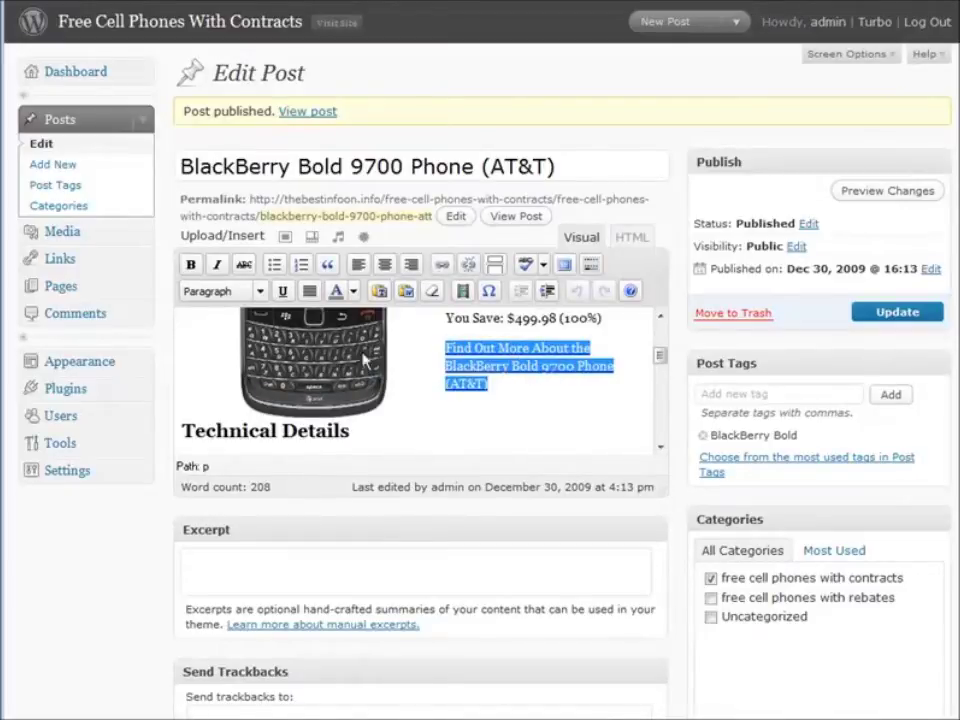
{"action": "left_click", "coordinate": [193, 266]}
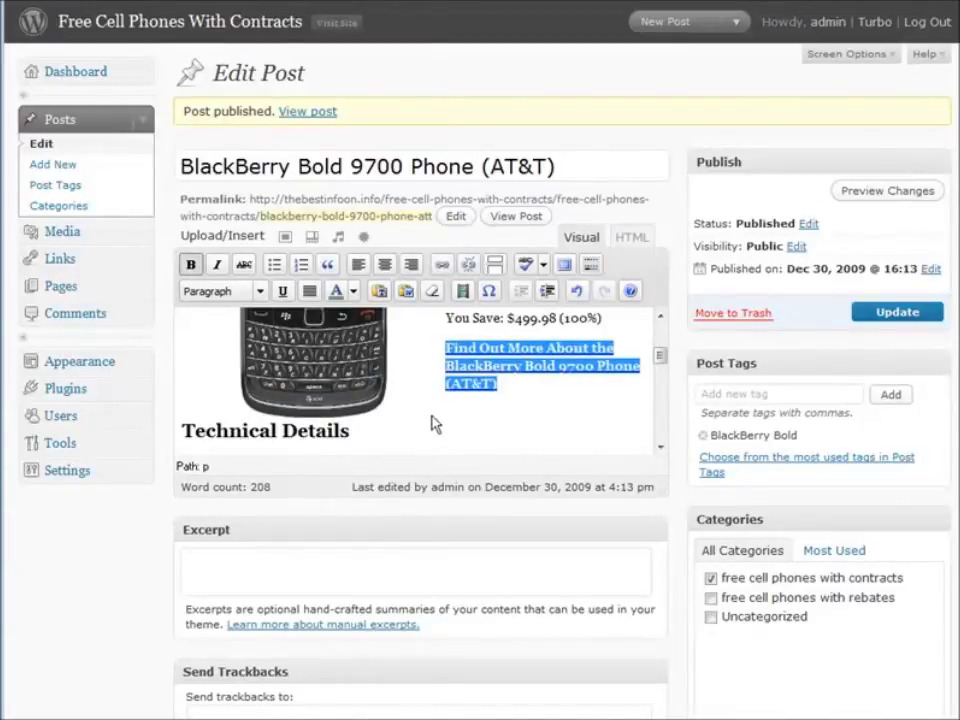
- Make the affiliate link at the end of the post bold and format it as Heading 2
{"action": "scroll", "coordinate": [433, 420], "scroll_direction": "down", "scroll_amount": 5}
{"action": "scroll", "coordinate": [446, 412], "scroll_direction": "down", "scroll_amount": 1}
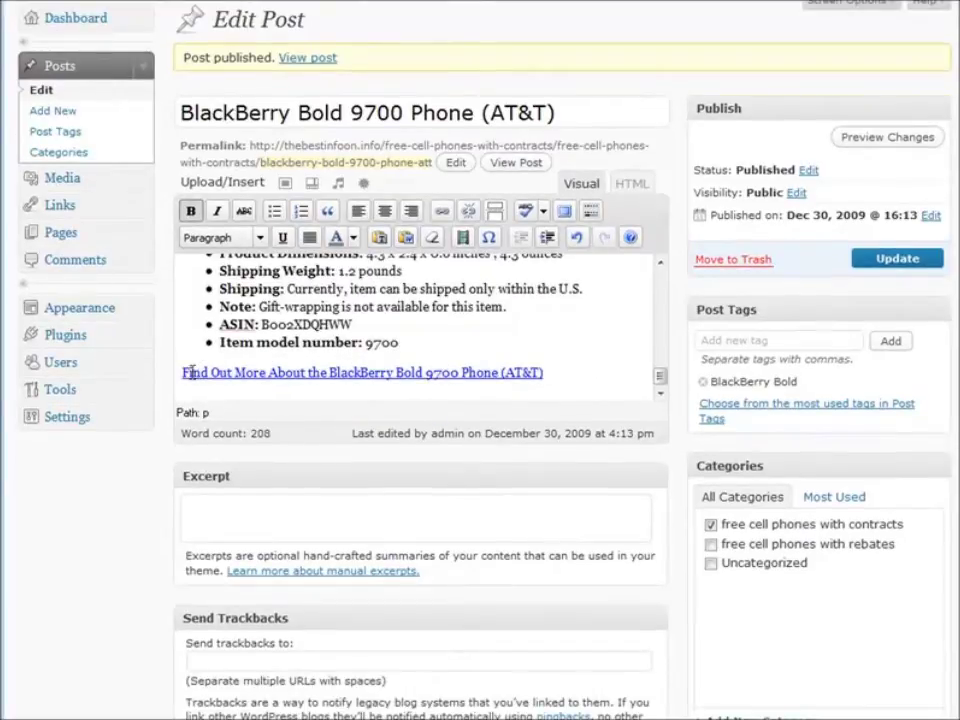
{"action": "left_click_drag", "start_coordinate": [183, 375], "coordinate": [549, 381]}
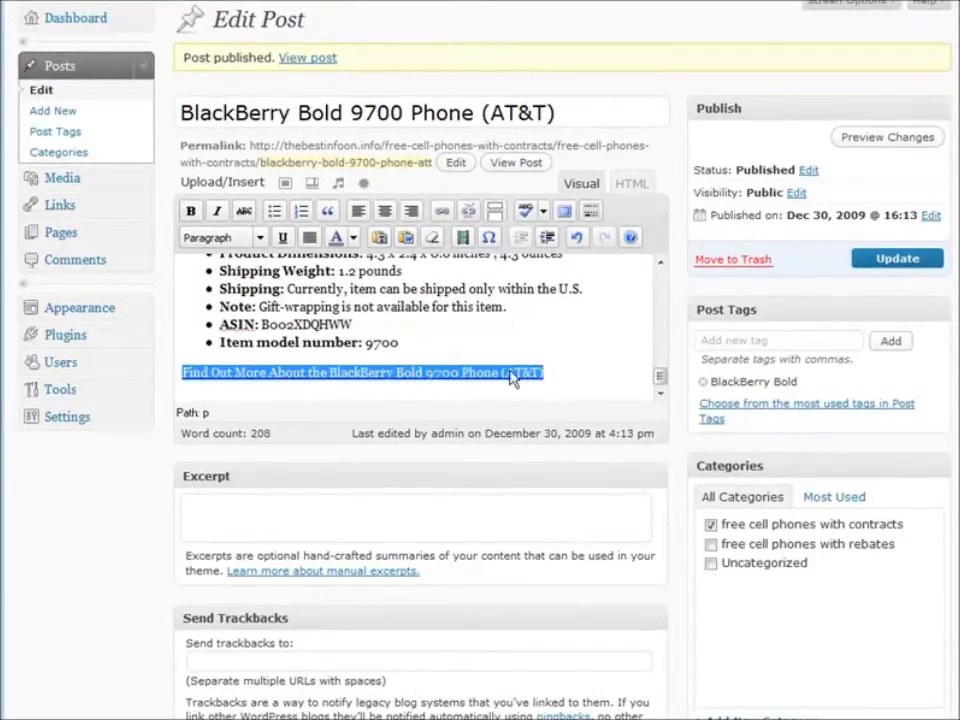
{"action": "left_click", "coordinate": [190, 211]}
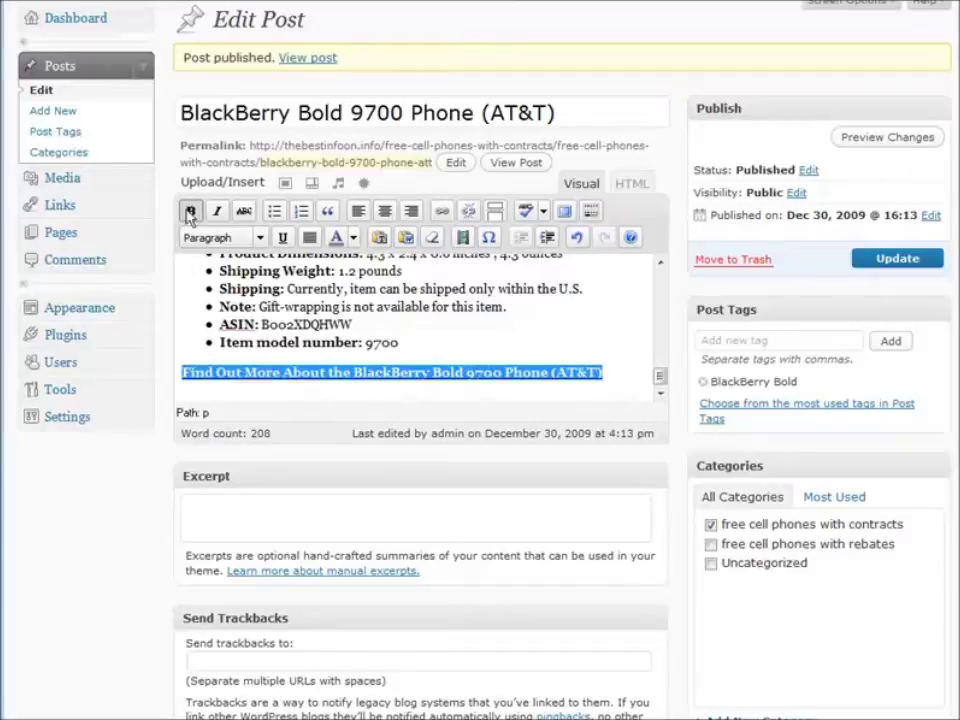
{"action": "left_click", "coordinate": [260, 238]}
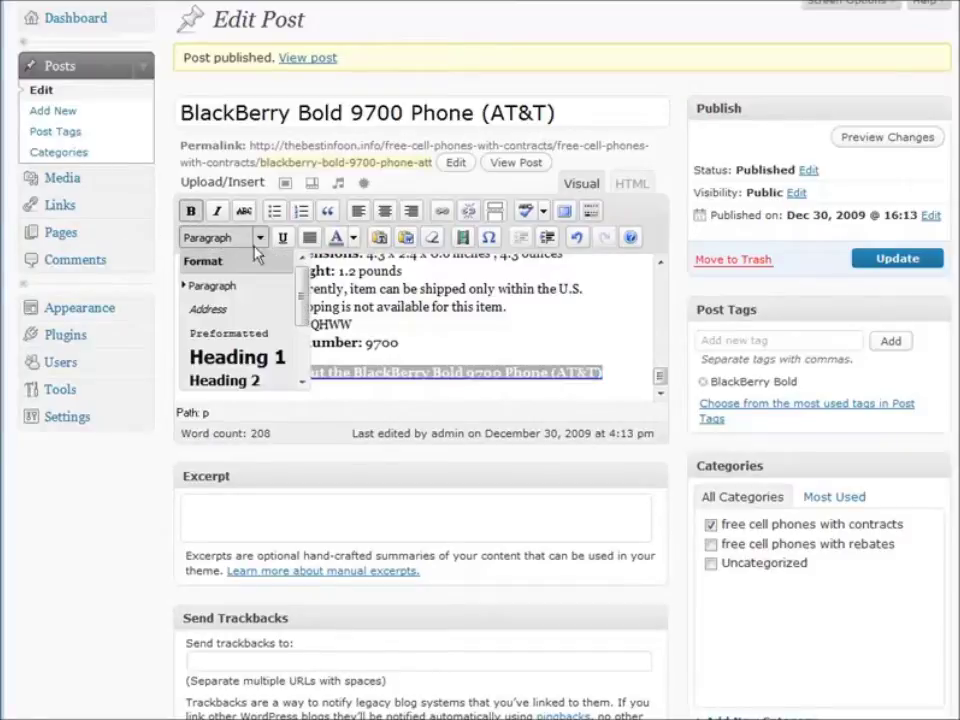
{"action": "left_click", "coordinate": [254, 381]}
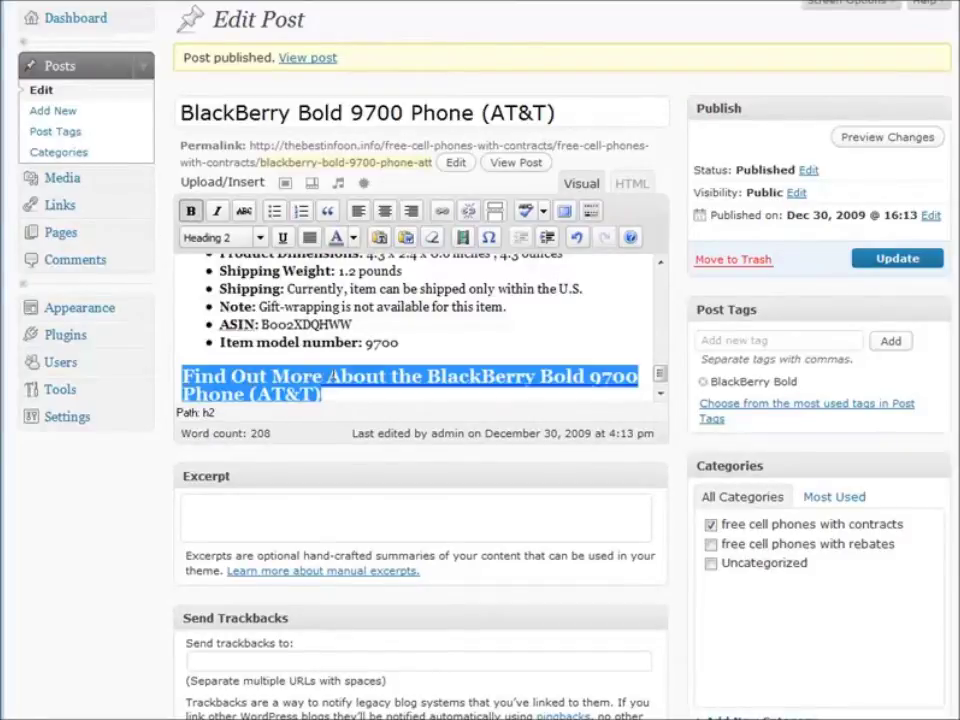
{"action": "scroll", "coordinate": [490, 362], "scroll_direction": "up", "scroll_amount": 10}
{"action": "scroll", "coordinate": [492, 362], "scroll_direction": "down", "scroll_amount": 1}
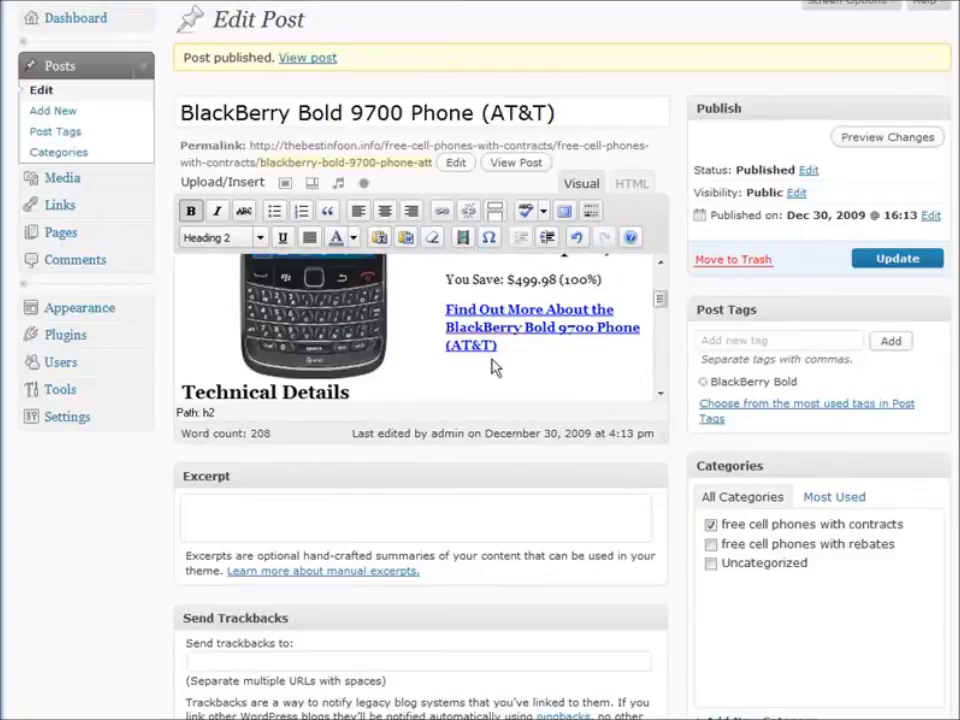
- Format the affiliate link under the "You Save" line as Heading 2 and update the post
{"action": "left_click_drag", "start_coordinate": [446, 309], "coordinate": [538, 345]}
{"action": "key", "text": "ctrl+7"}
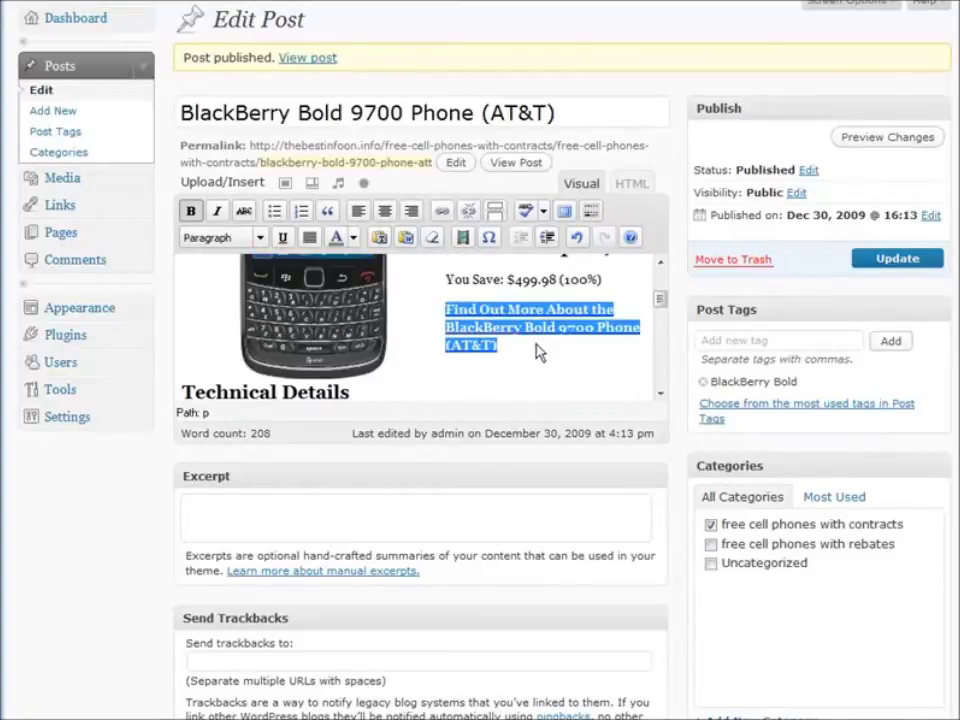
{"action": "left_click", "coordinate": [218, 238]}
{"action": "left_click", "coordinate": [240, 382]}
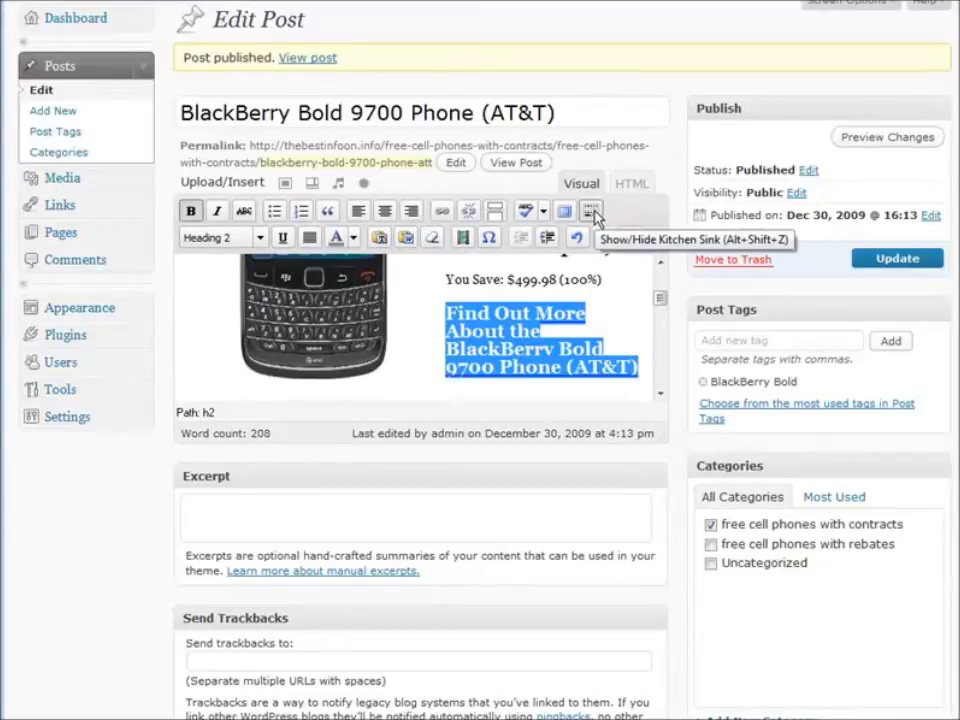
{"action": "left_click", "coordinate": [592, 213]}
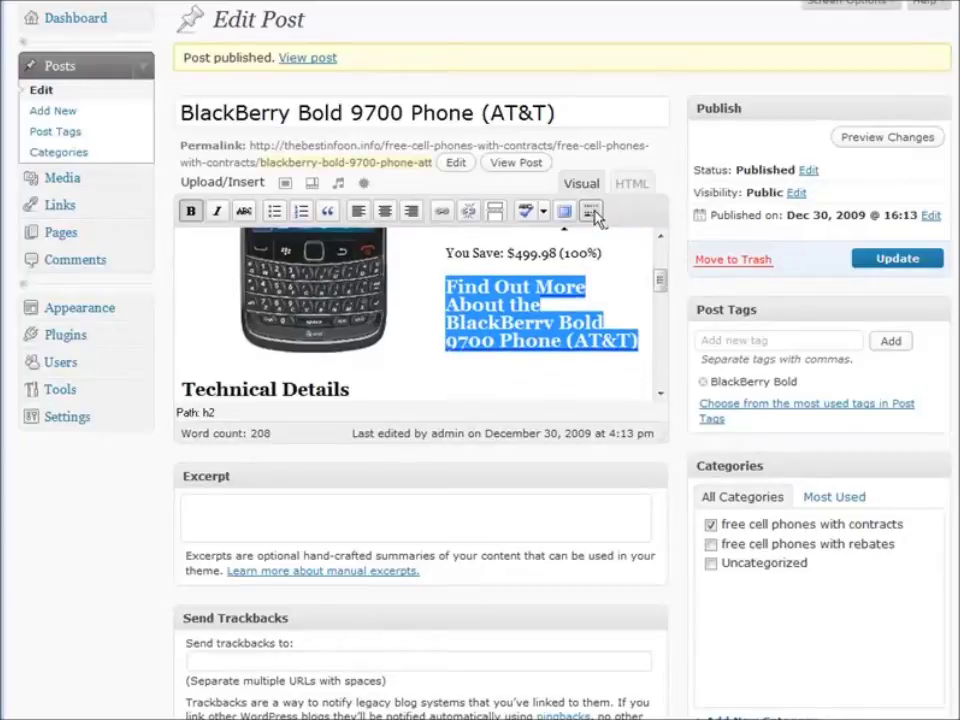
{"action": "left_click", "coordinate": [592, 213]}
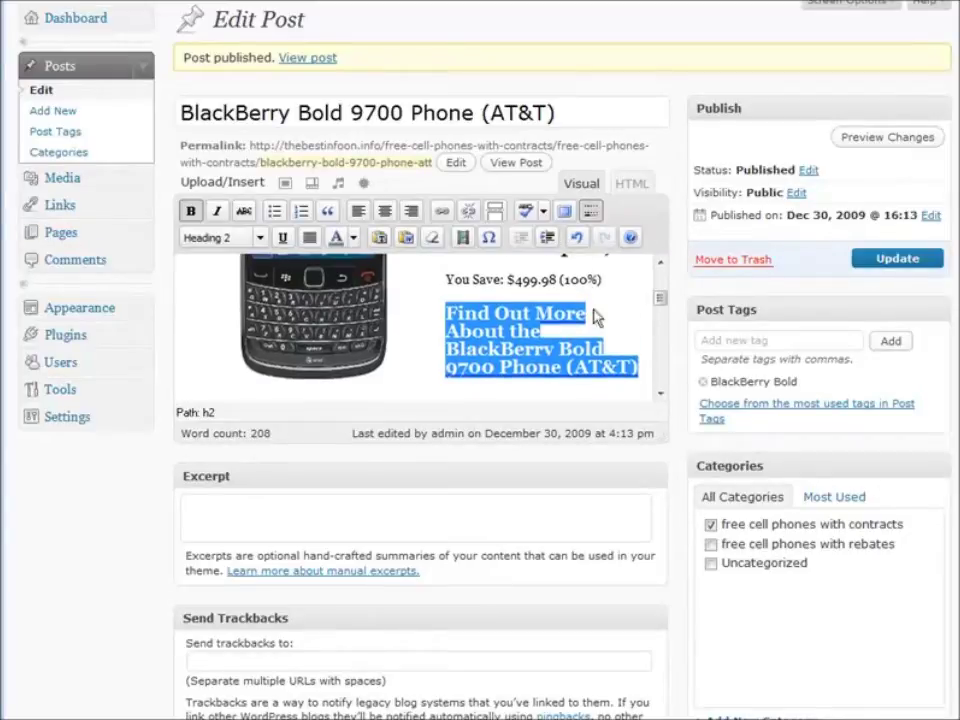
{"action": "left_click", "coordinate": [604, 333]}
{"action": "left_click", "coordinate": [895, 259]}
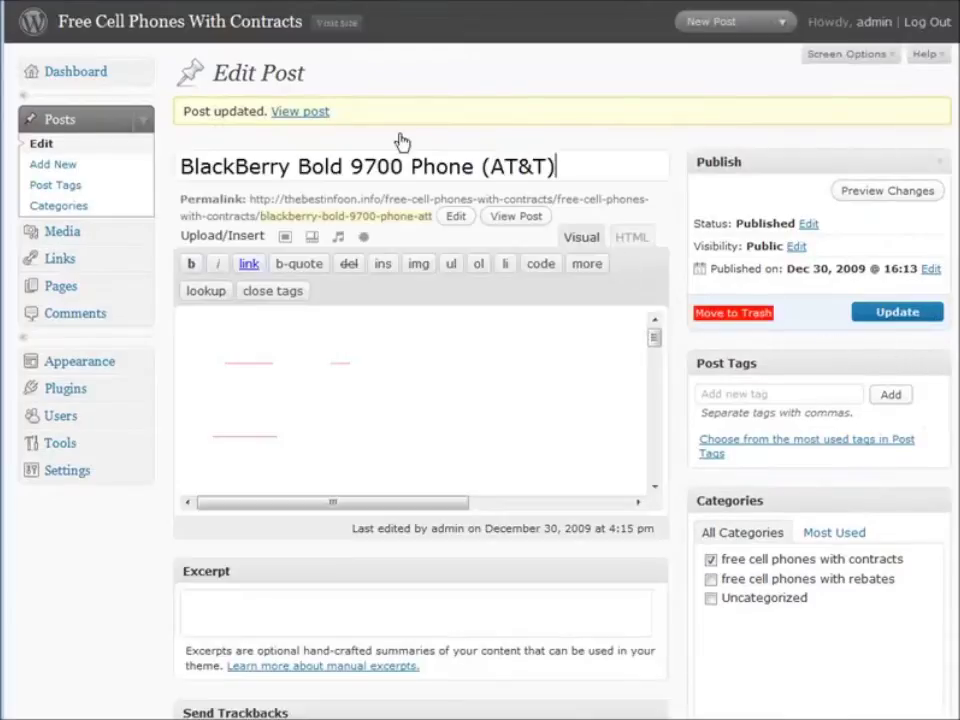
- Open the BlackBerry Bold 9700 post on the live site and check how both affiliate links are displayed
{"action": "left_click", "coordinate": [332, 25]}
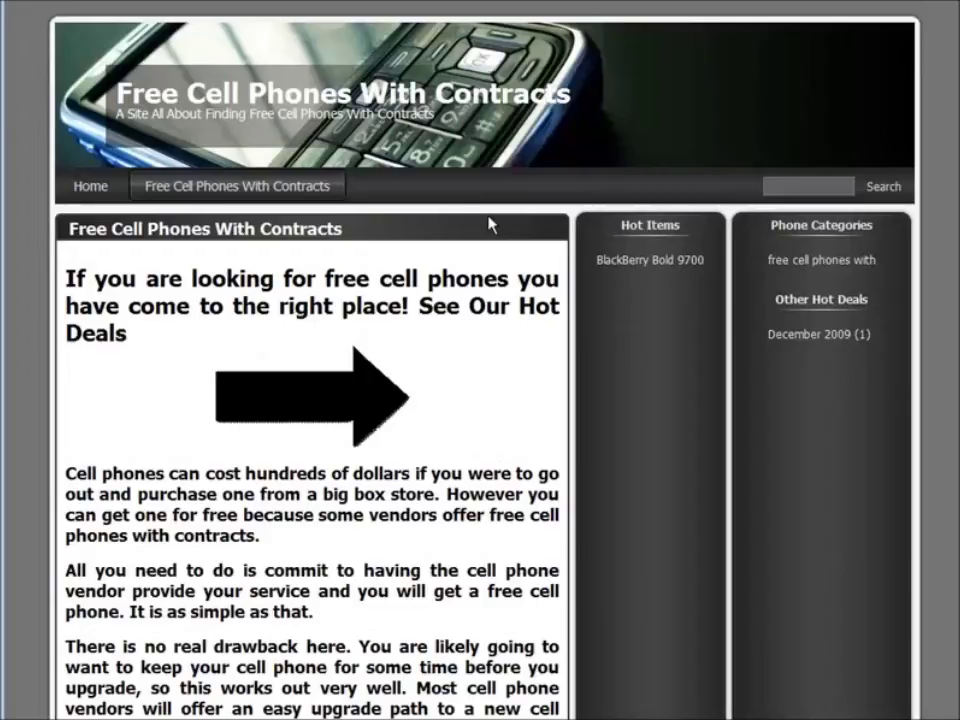
{"action": "left_click", "coordinate": [636, 262]}
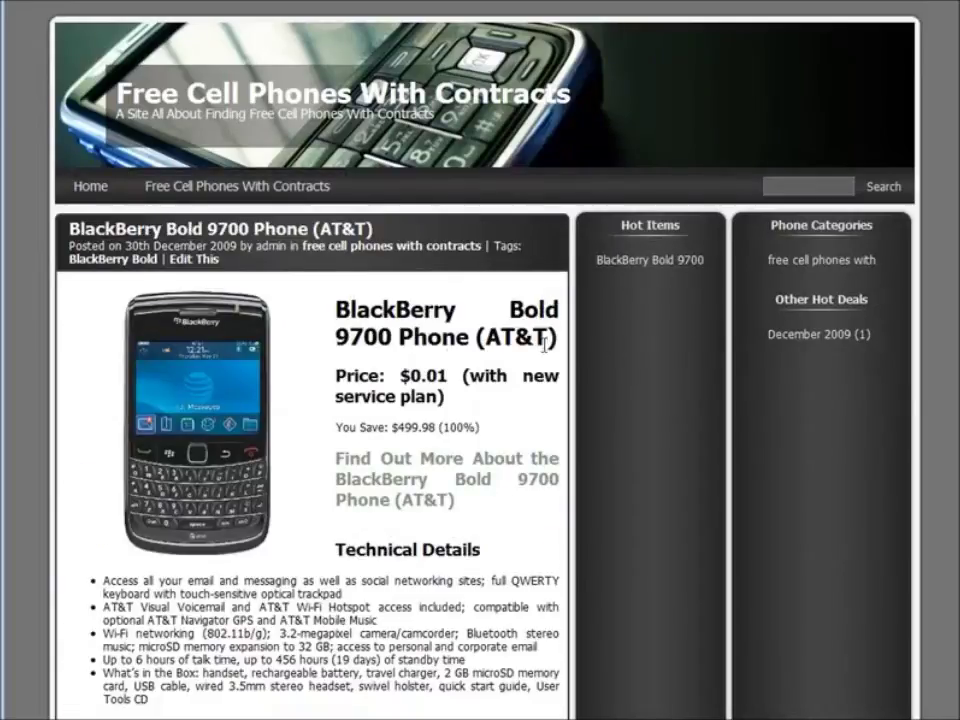
{"action": "scroll", "coordinate": [440, 340], "scroll_direction": "down", "scroll_amount": 1}
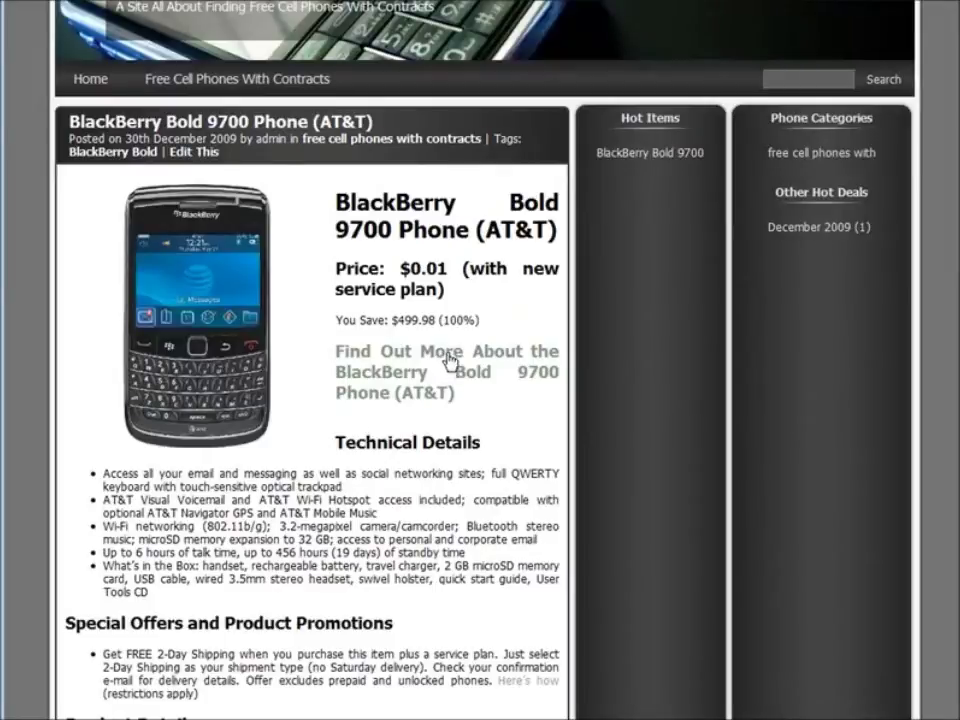
{"action": "scroll", "coordinate": [407, 373], "scroll_direction": "down", "scroll_amount": 2}
{"action": "scroll", "coordinate": [413, 365], "scroll_direction": "down", "scroll_amount": 1}
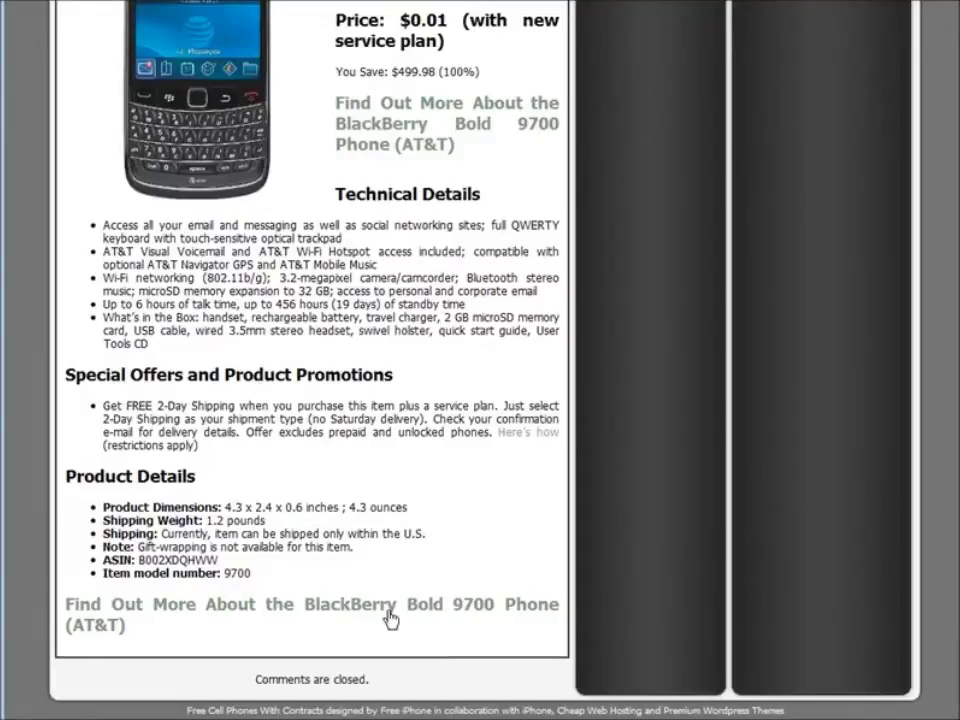
{"action": "scroll", "coordinate": [390, 619], "scroll_direction": "up", "scroll_amount": 4}
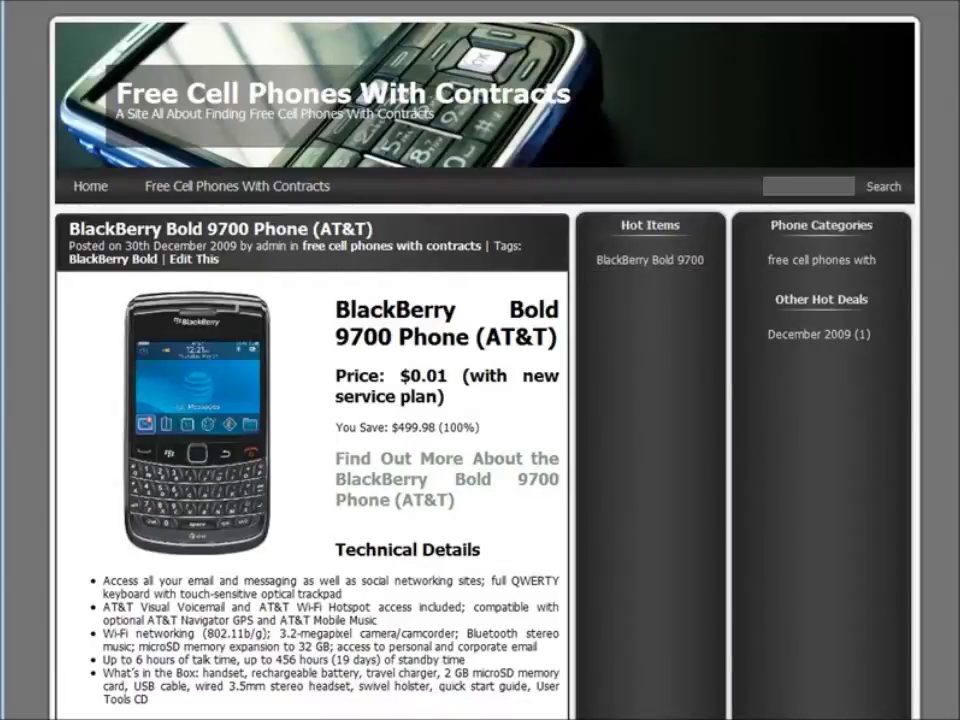
- Copy the live post's URL into the Notepad file below the Amazon affiliate code
{"action": "right_click", "coordinate": [357, 0]}
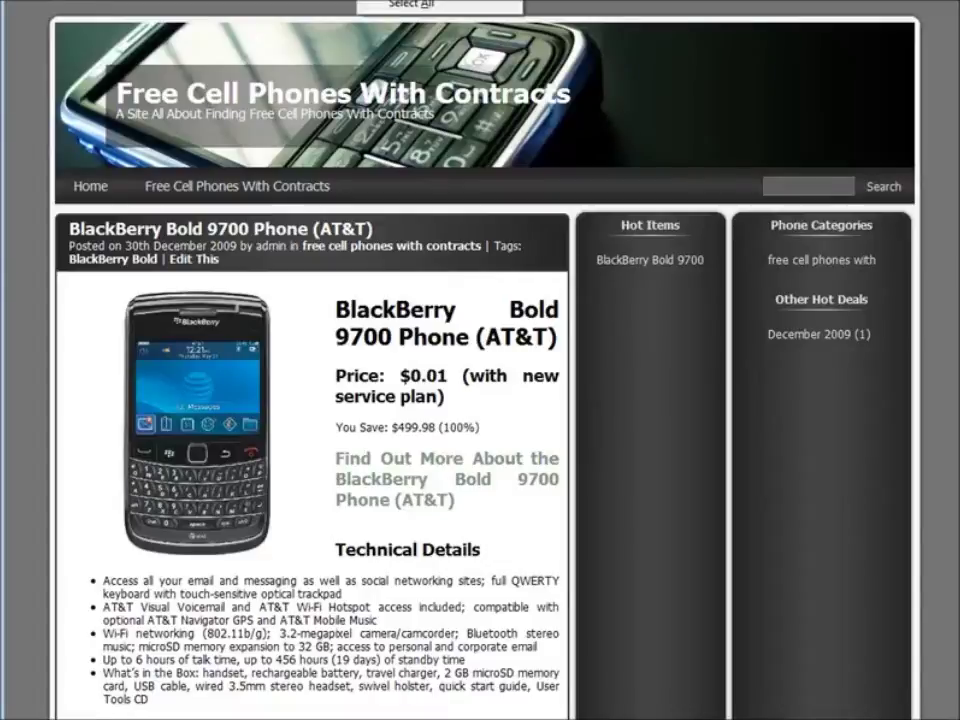
{"action": "left_click", "coordinate": [410, 3]}
{"action": "key", "text": "alt+Tab"}
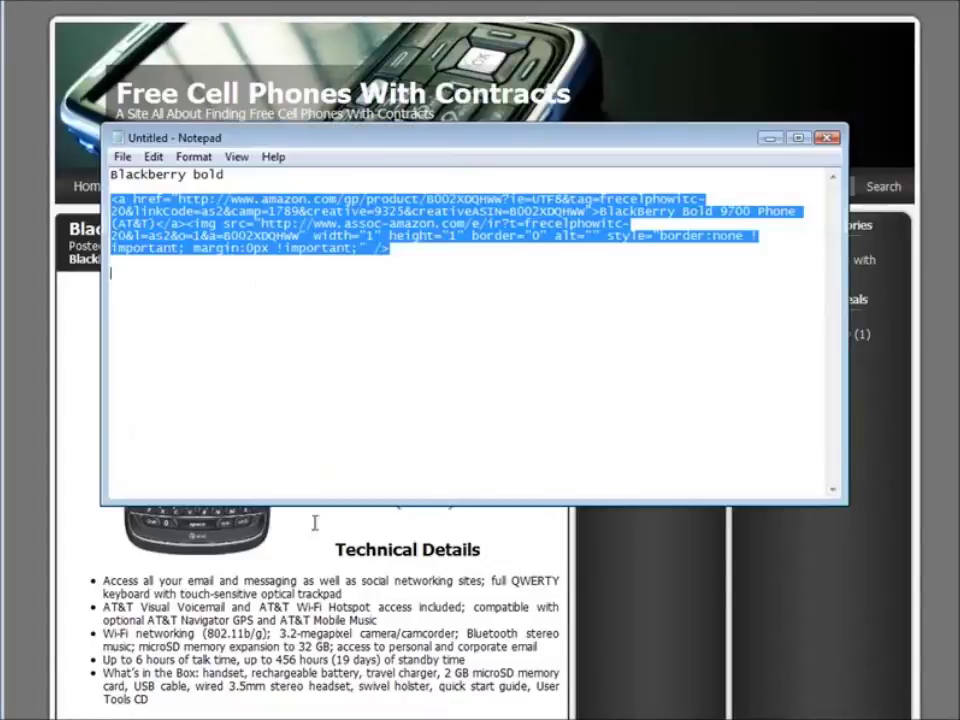
{"action": "left_click", "coordinate": [409, 252]}
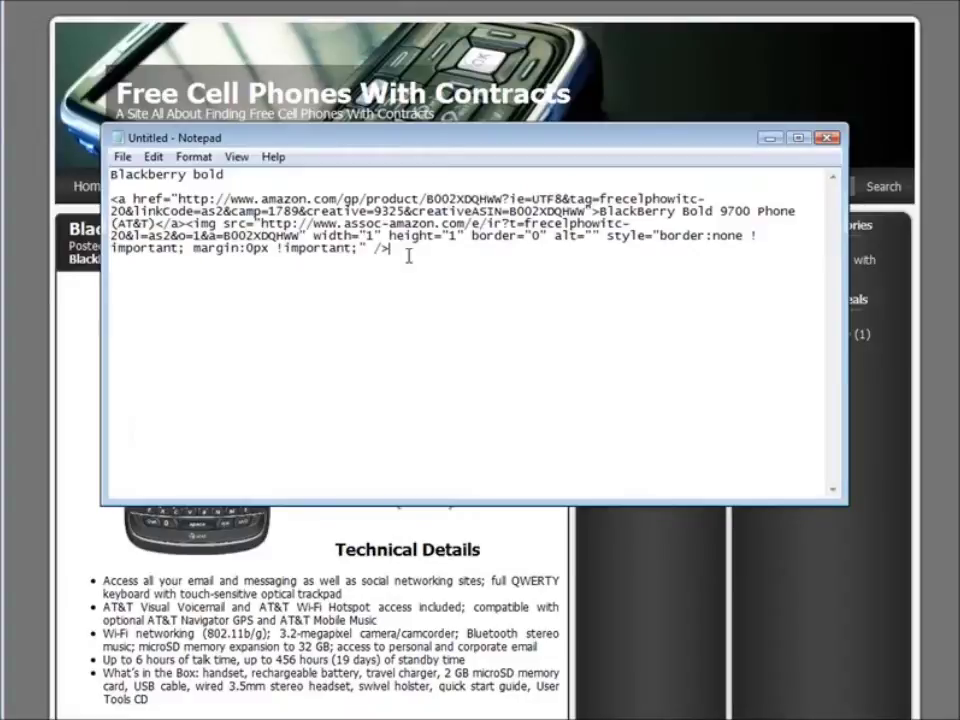
{"action": "type", "text": "http://thebestinfoon.info/free-cell-phones-with-contracts/free-cell-phones-with-contracts/blackberry-bold-9700-phone-att"}
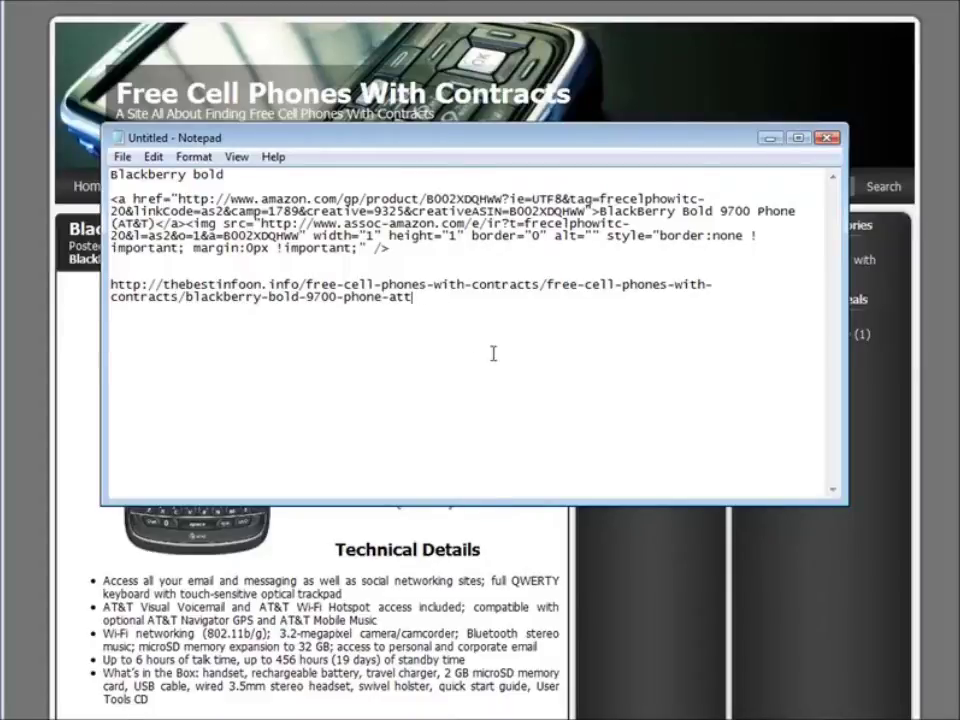
{"action": "left_click", "coordinate": [772, 142]}
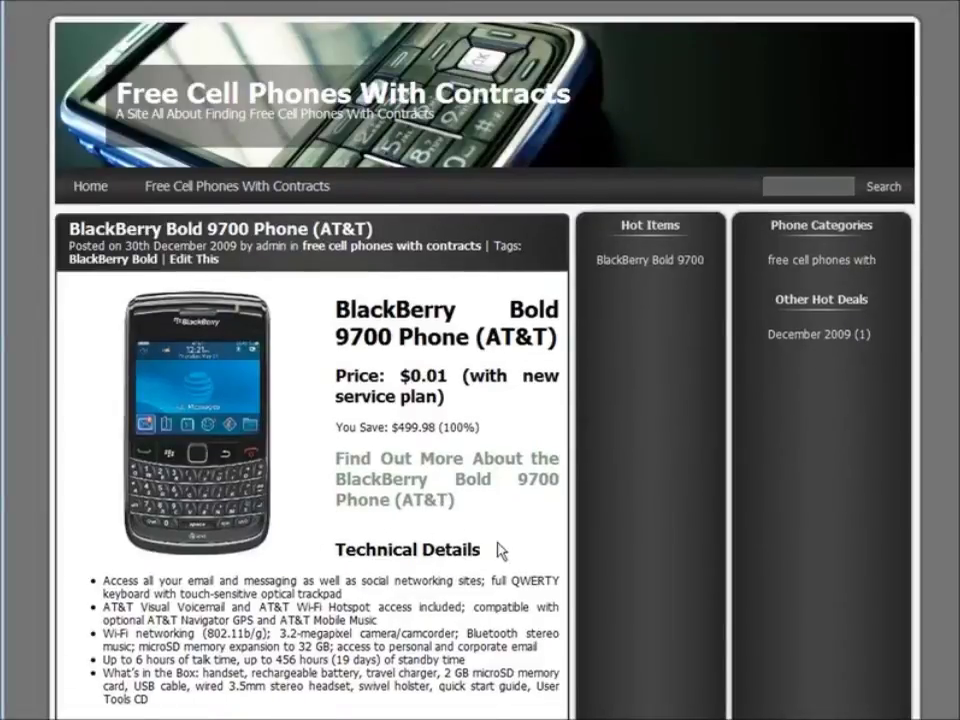
- Look over the whole live BlackBerry post once more, from the phone image to the closing link
{"action": "scroll", "coordinate": [500, 550], "scroll_direction": "down", "scroll_amount": 2}
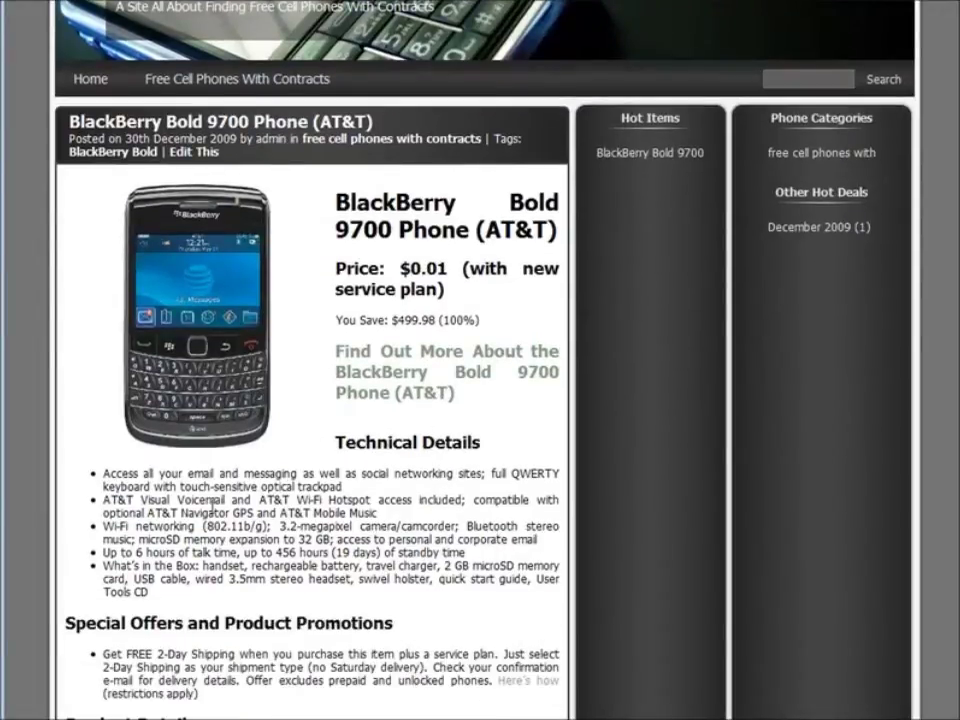
{"action": "scroll", "coordinate": [380, 495], "scroll_direction": "down", "scroll_amount": 4}
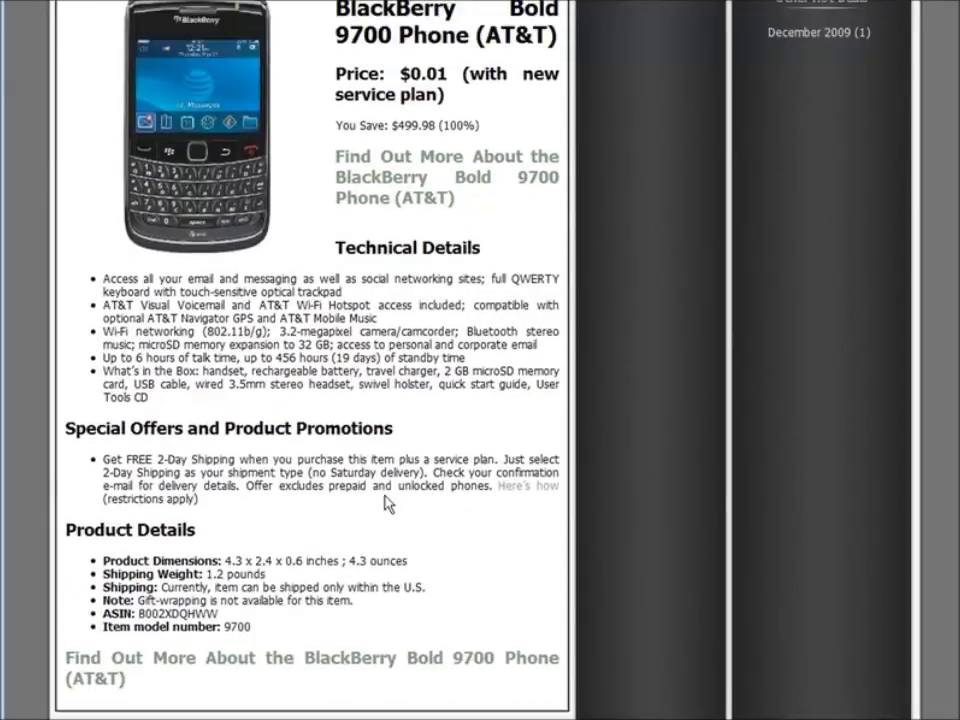
{"action": "scroll", "coordinate": [386, 503], "scroll_direction": "up", "scroll_amount": 6}
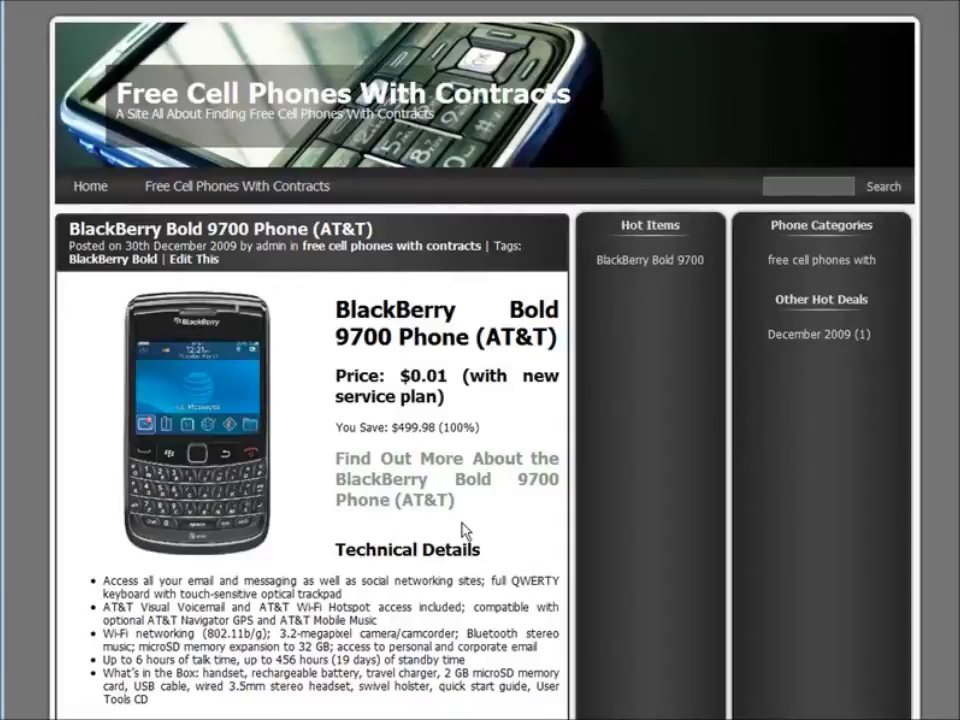
- Search Amazon Associates product links for "samsung mythic" and open the Samsung Mythic a897 Phone (AT&T) product page
{"action": "key", "text": "alt+Left"}
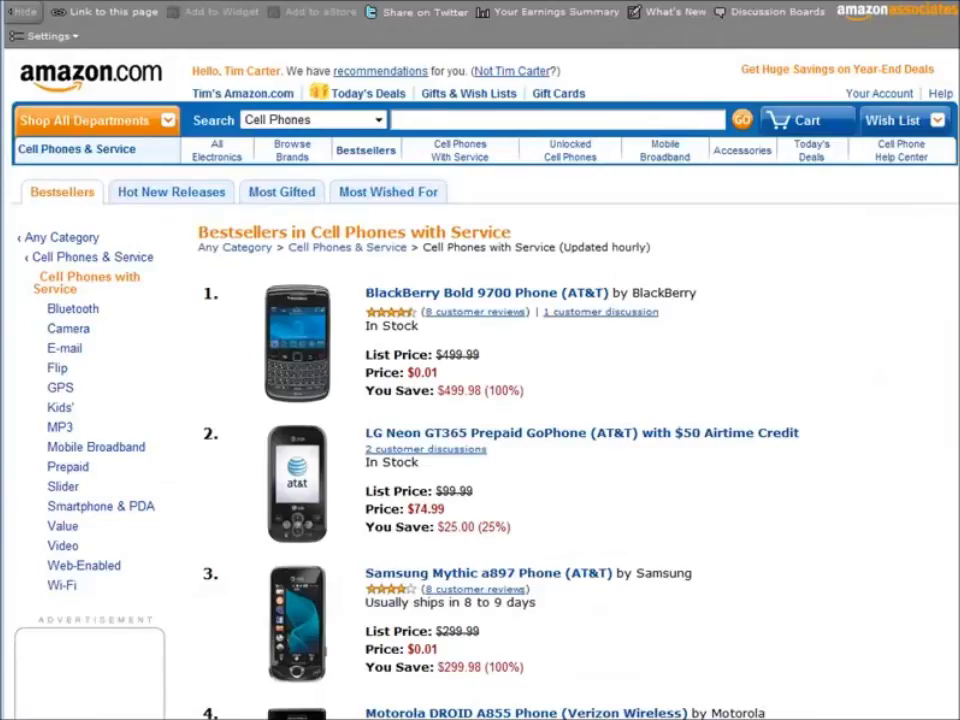
{"action": "scroll", "coordinate": [836, 414], "scroll_direction": "down", "scroll_amount": 4}
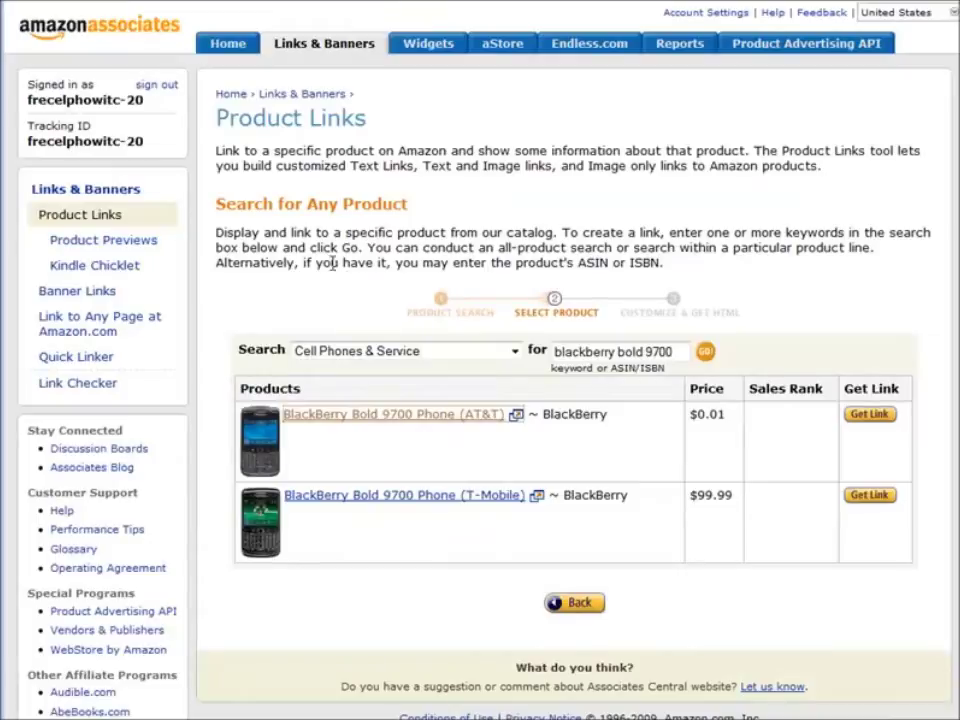
{"action": "left_click_drag", "start_coordinate": [683, 352], "coordinate": [407, 352]}
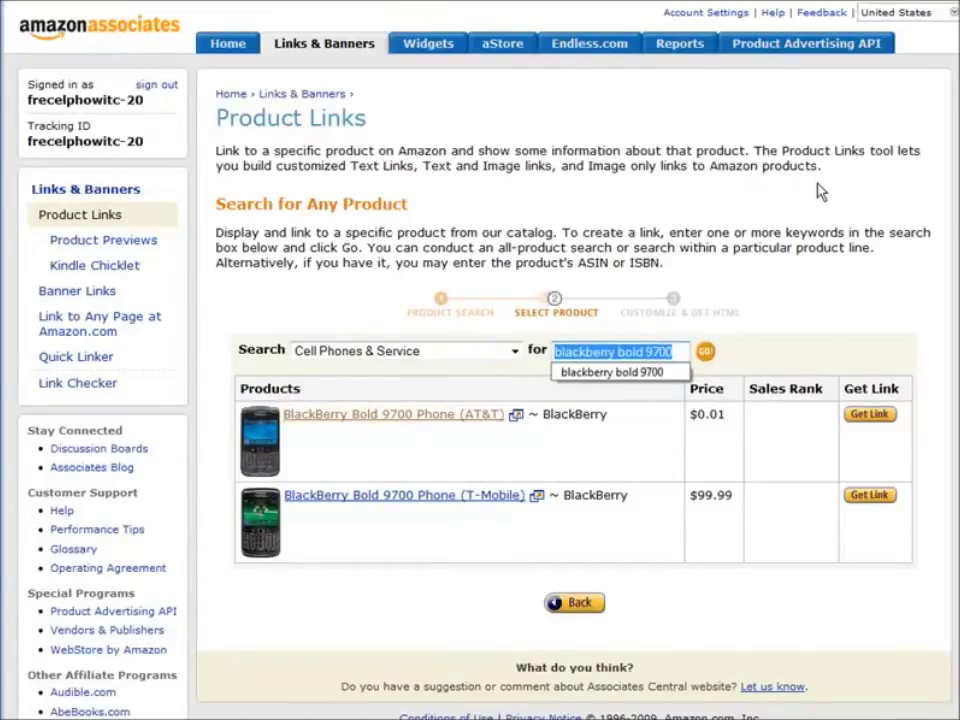
{"action": "type", "text": "samsung"}
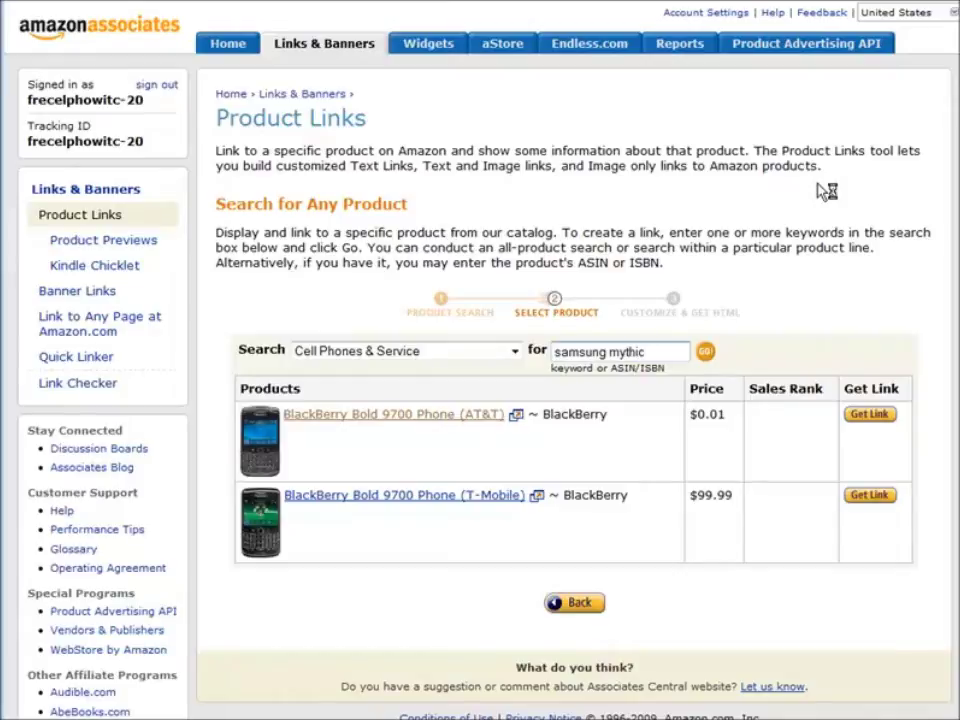
{"action": "type", "text": "mythic"}
{"action": "key", "text": "Return"}
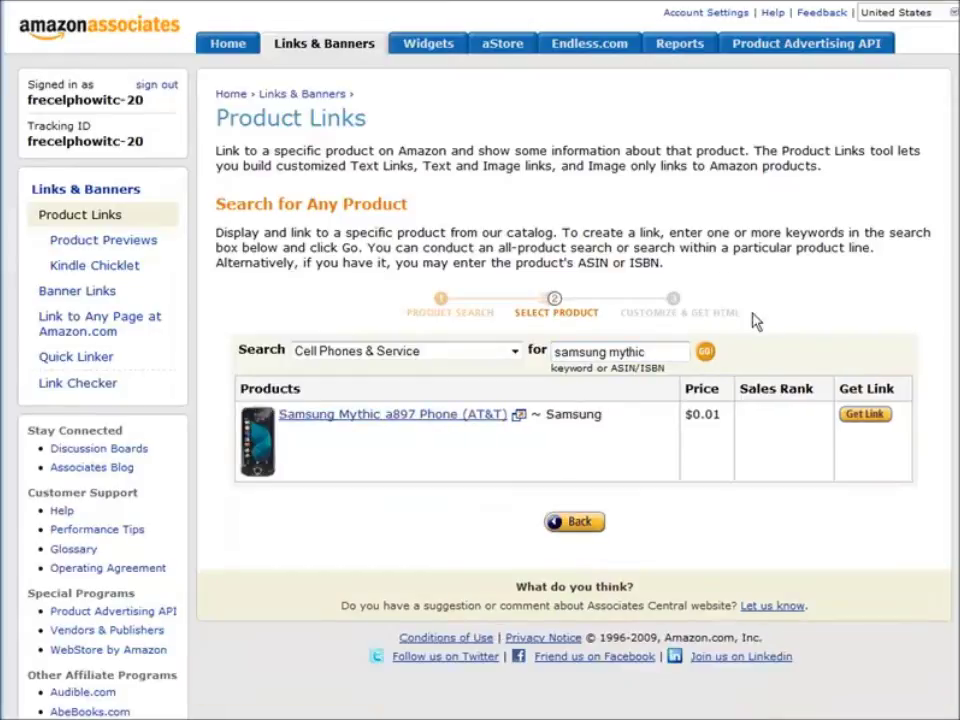
{"action": "left_click", "coordinate": [388, 416]}
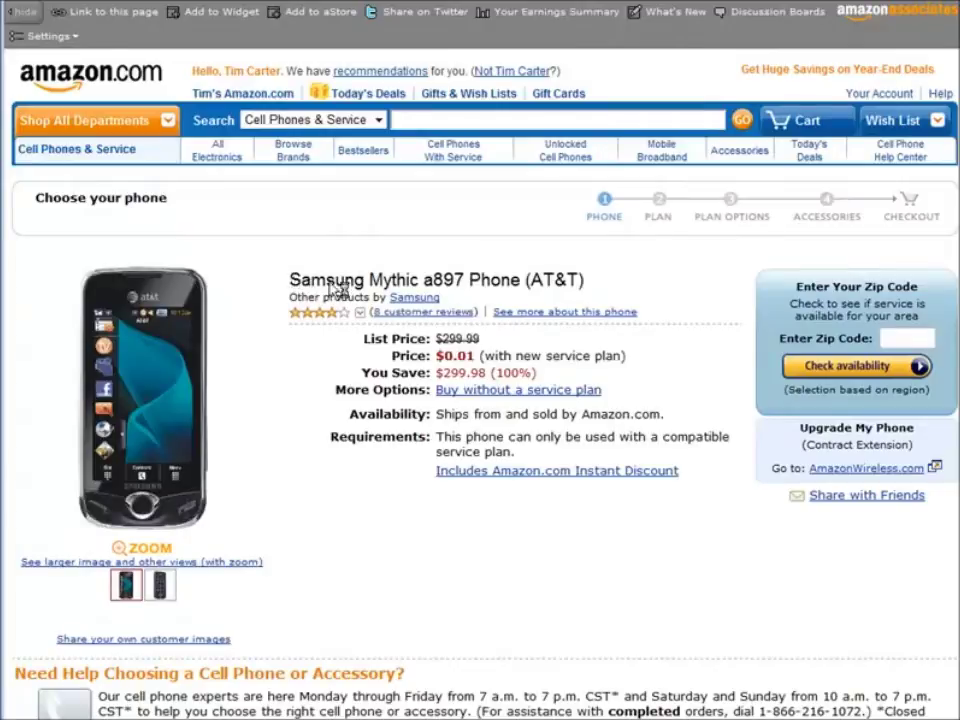
- Copy the product name "Samsung Mythic a897 Phone (AT&T)" from Amazon into the title of the new WordPress post
{"action": "left_click_drag", "start_coordinate": [290, 279], "coordinate": [594, 286]}
{"action": "key", "text": "ctrl+c"}
{"action": "right_click", "coordinate": [579, 284]}
{"action": "left_click", "coordinate": [581, 292]}
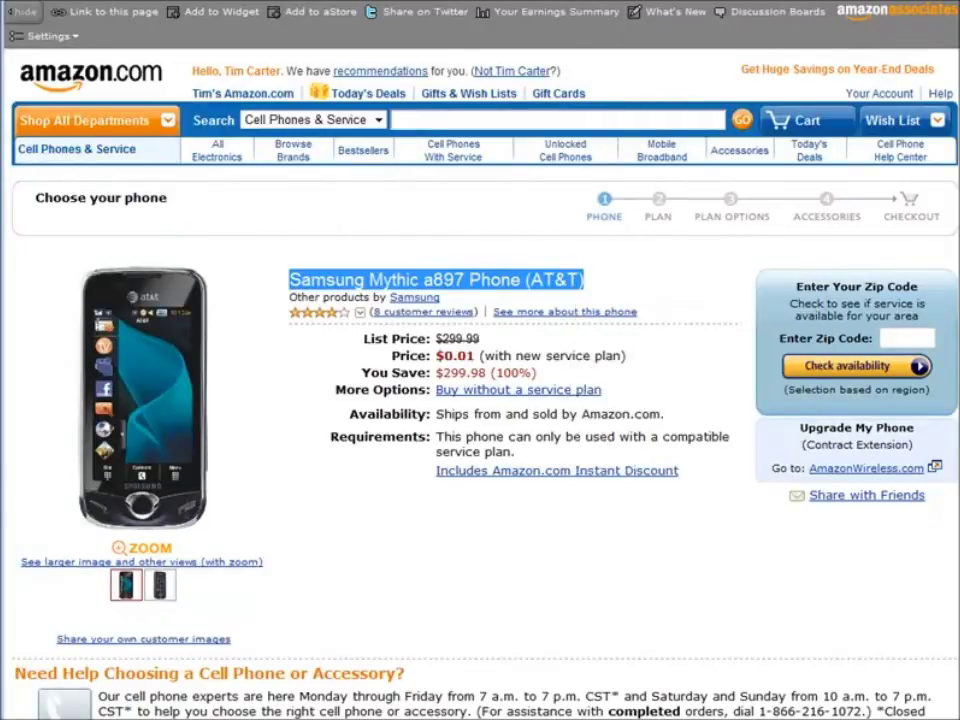
{"action": "key", "text": "alt+Tab"}
{"action": "left_click", "coordinate": [237, 114]}
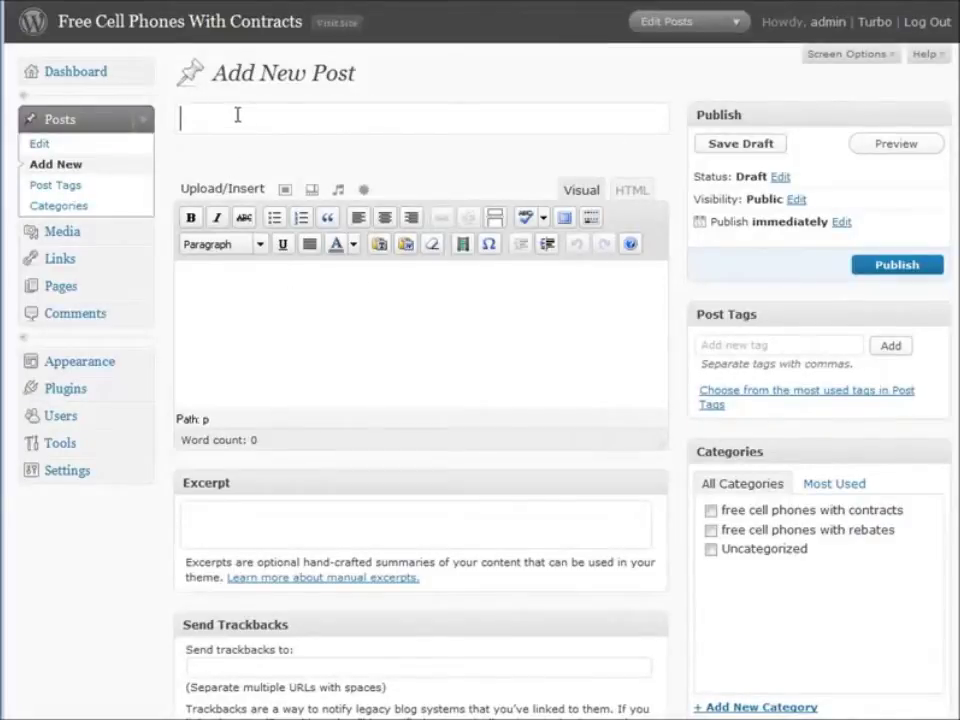
{"action": "right_click", "coordinate": [237, 114]}
{"action": "left_click", "coordinate": [290, 196]}
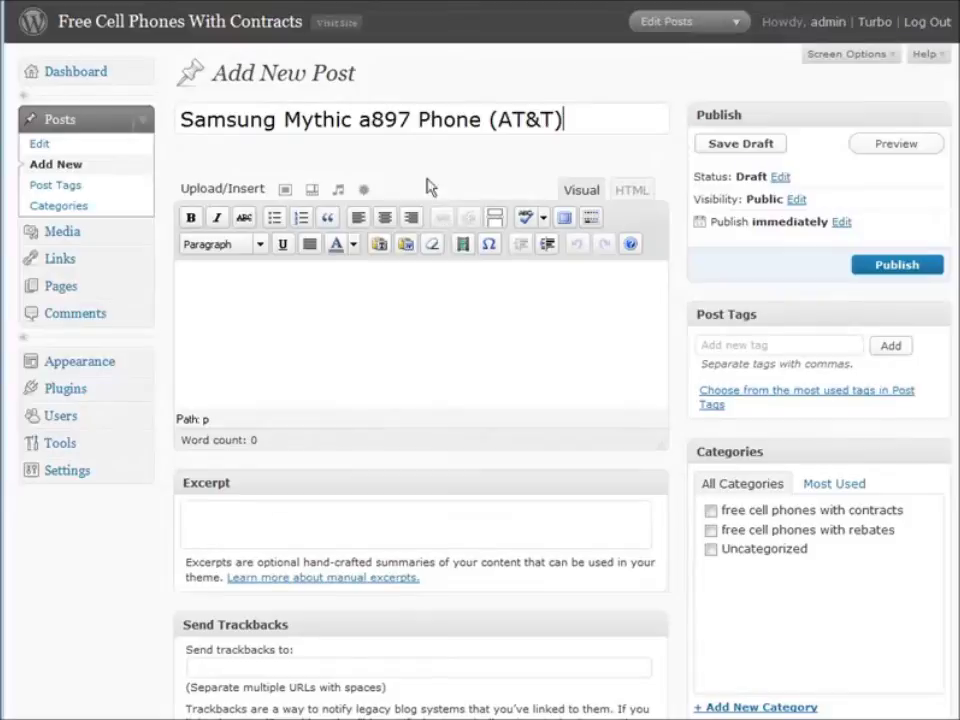
- Save the Samsung Mythic product picture from Amazon into the images folder as samsungmythic.jpg
{"action": "left_click", "coordinate": [480, 2]}
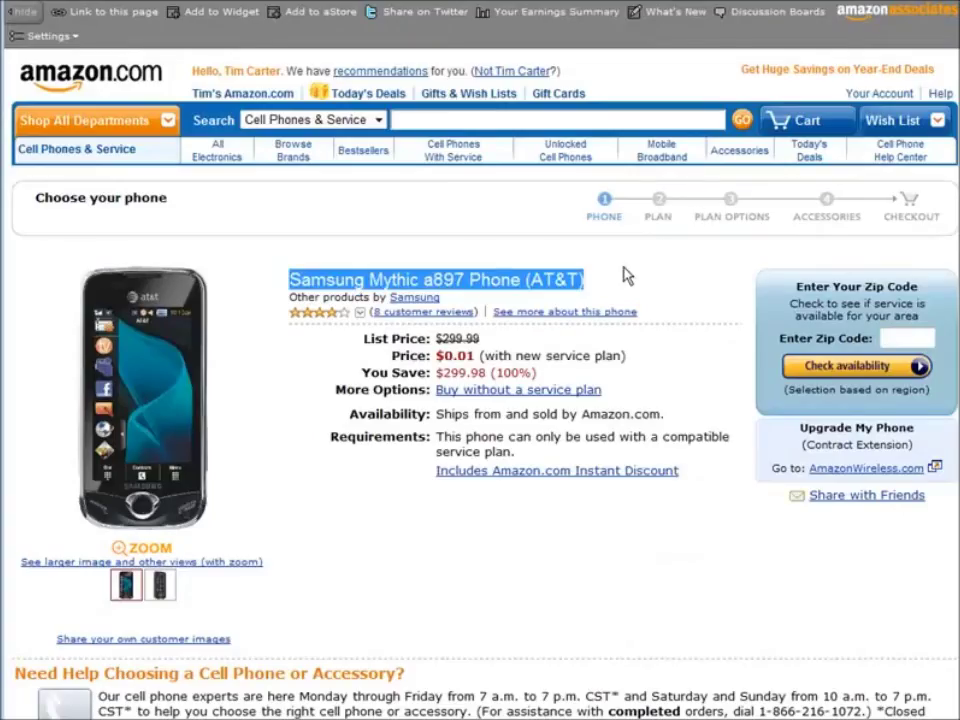
{"action": "right_click", "coordinate": [148, 363]}
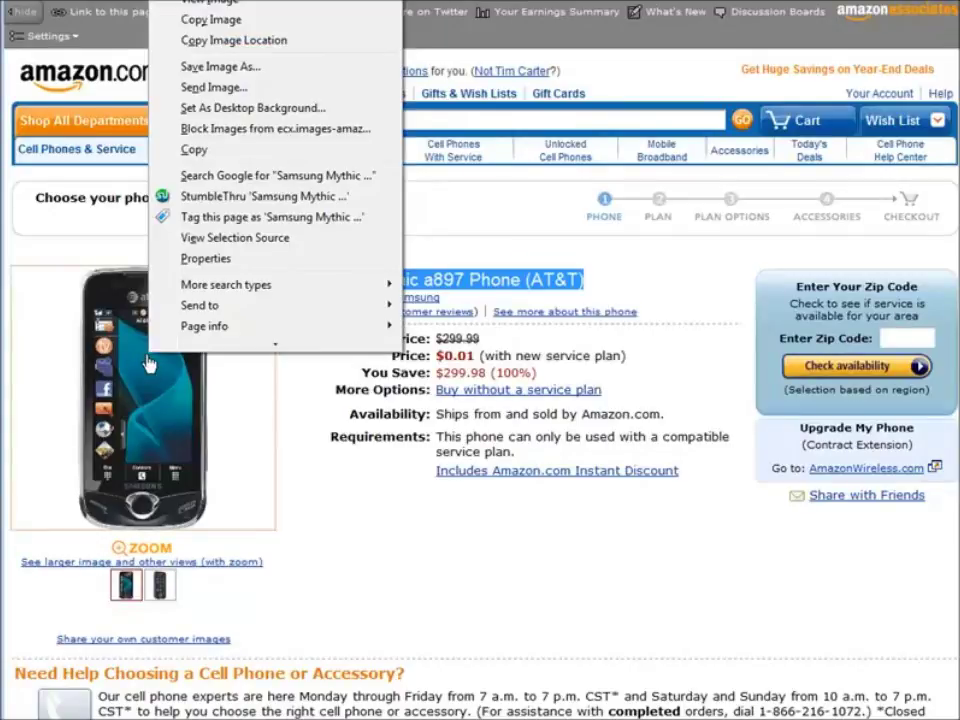
{"action": "left_click", "coordinate": [220, 66]}
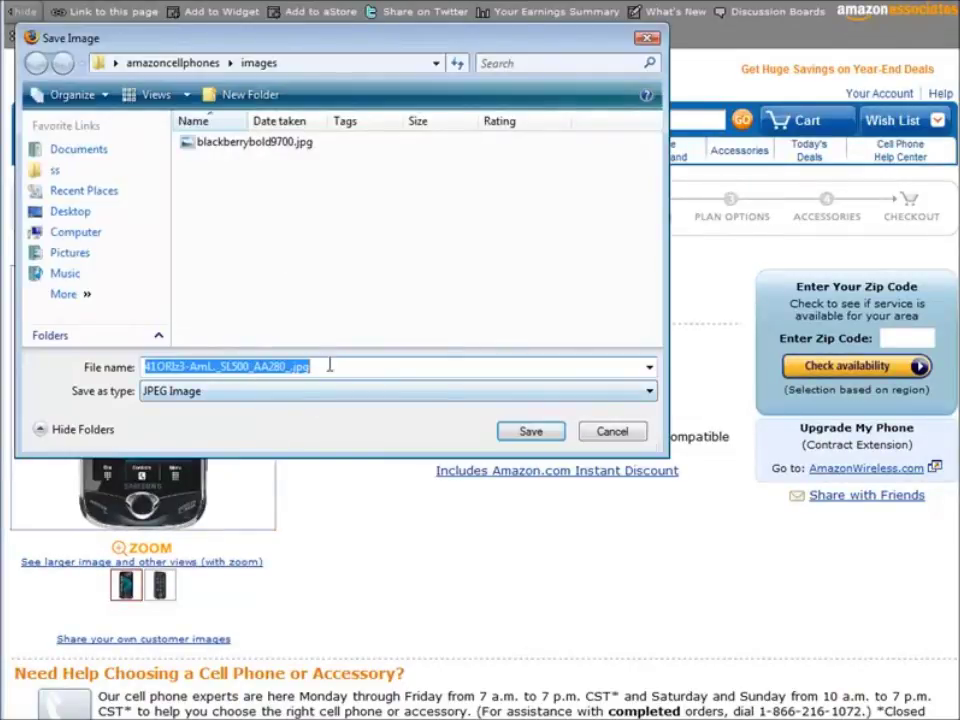
{"action": "left_click", "coordinate": [340, 366]}
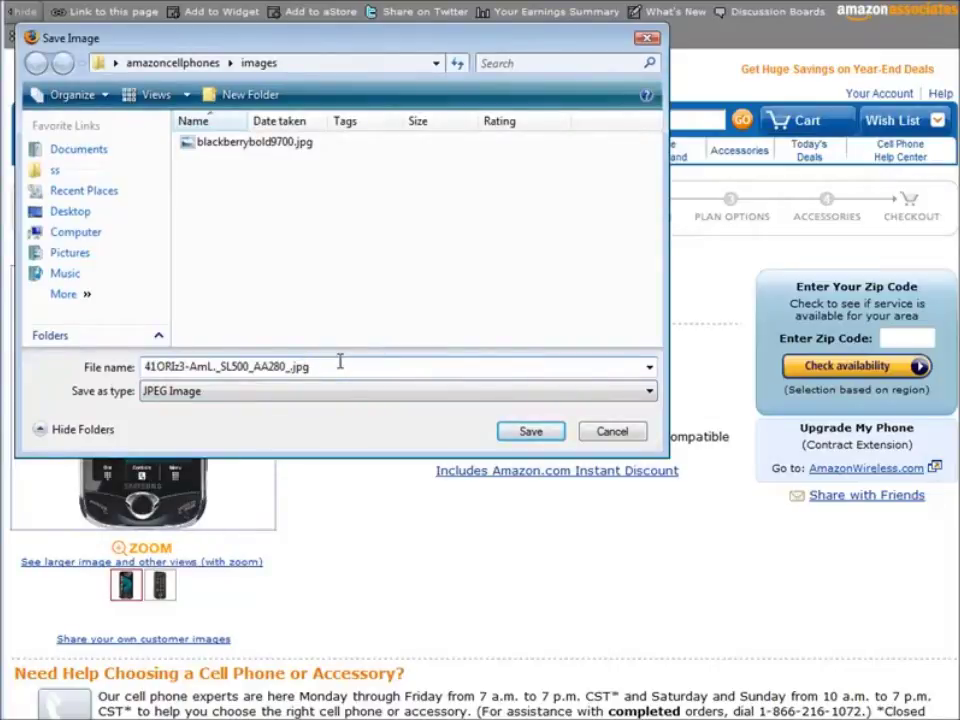
{"action": "key", "text": "BackSpace"}
{"action": "key", "text": "BackSpace"}
{"action": "key", "text": "BackSpace"}
{"action": "key", "text": "BackSpace"}
{"action": "key", "text": "BackSpace"}
{"action": "key", "text": "BackSpace"}
{"action": "key", "text": "BackSpace"}
{"action": "key", "text": "BackSpace"}
{"action": "key", "text": "BackSpace"}
{"action": "key", "text": "BackSpace"}
{"action": "key", "text": "BackSpace"}
{"action": "key", "text": "BackSpace"}
{"action": "key", "text": "BackSpace"}
{"action": "key", "text": "BackSpace"}
{"action": "key", "text": "BackSpace"}
{"action": "key", "text": "BackSpace"}
{"action": "key", "text": "BackSpace"}
{"action": "key", "text": "BackSpace"}
{"action": "key", "text": "BackSpace"}
{"action": "key", "text": "BackSpace"}
{"action": "type", "text": "sam"}
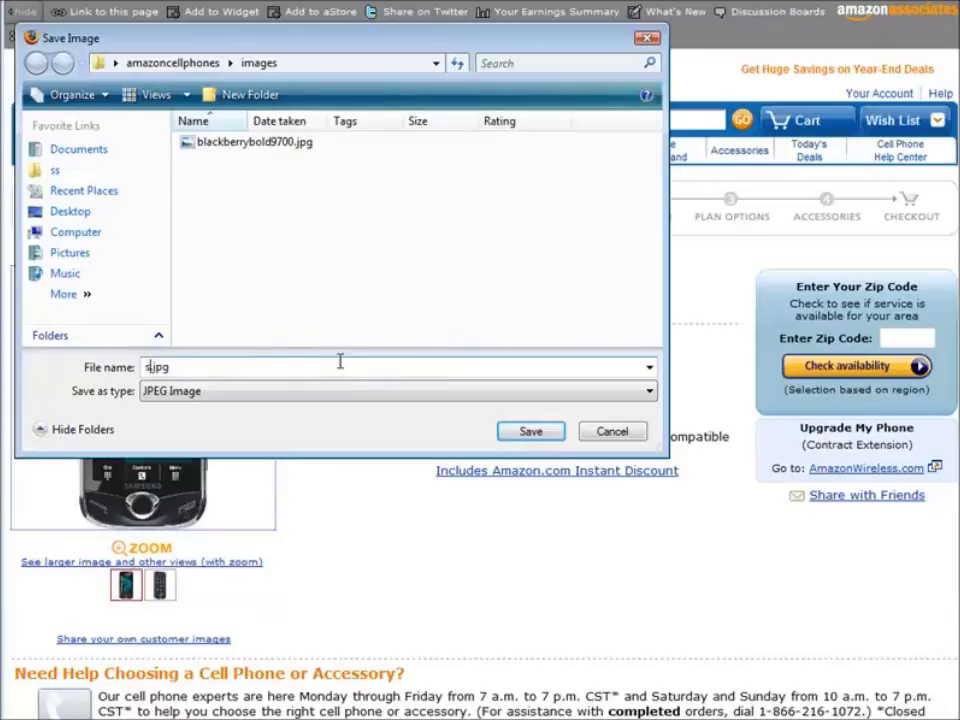
{"action": "type", "text": "sungmythic"}
{"action": "key", "text": "Return"}
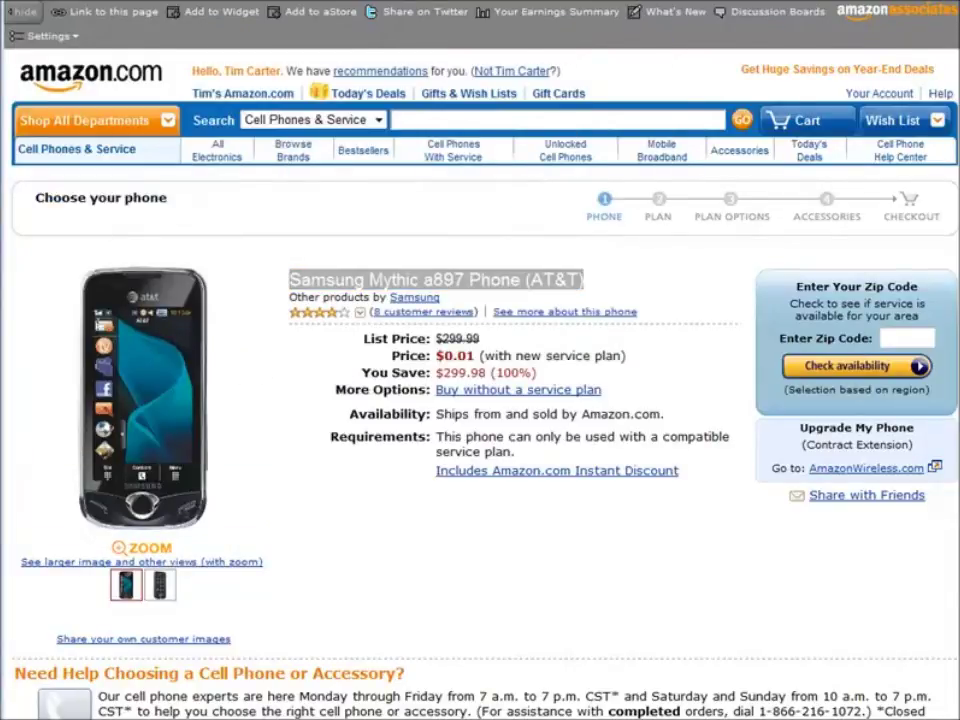
- Upload samsungmythic.jpg to the new WordPress post and insert it with left alignment at full size
{"action": "key", "text": "ctrl+Tab"}
{"action": "left_click", "coordinate": [210, 284]}
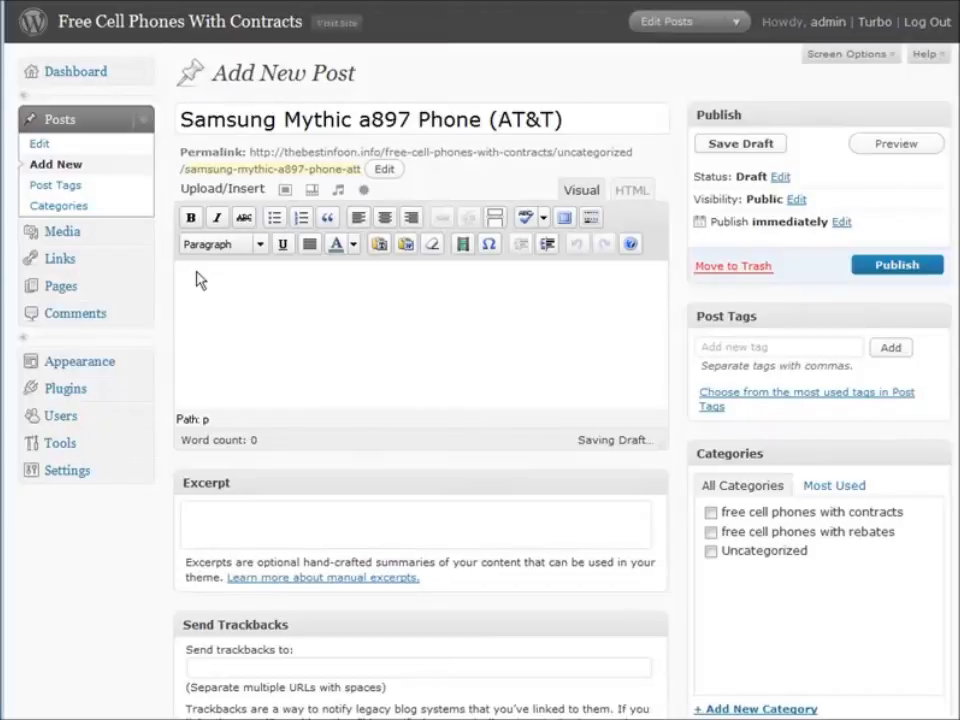
{"action": "left_click", "coordinate": [286, 194]}
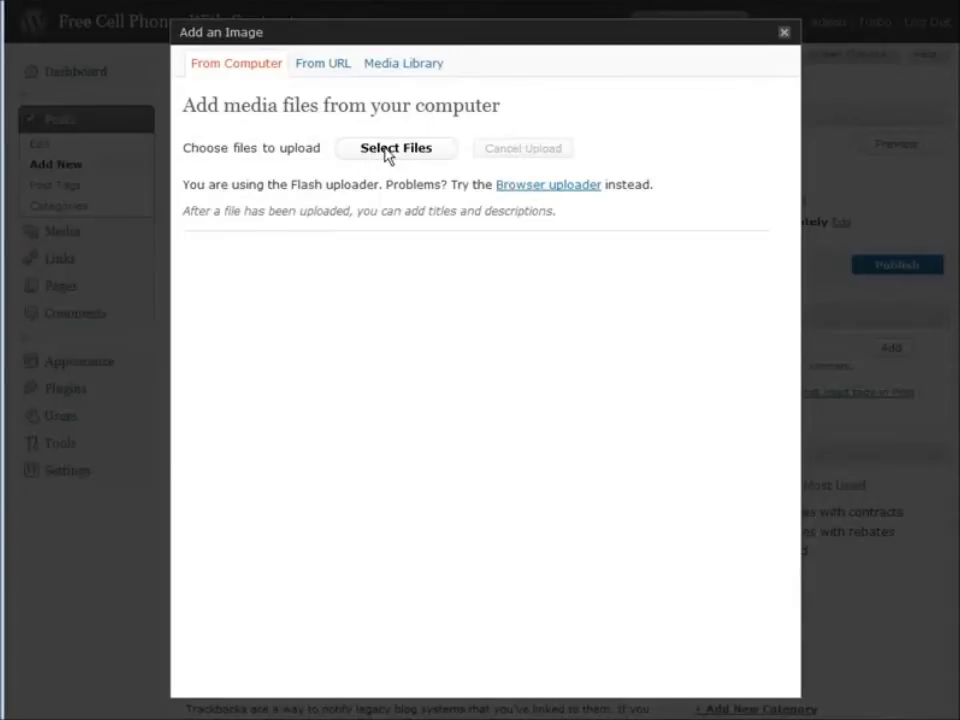
{"action": "left_click", "coordinate": [388, 154]}
{"action": "left_click", "coordinate": [262, 182]}
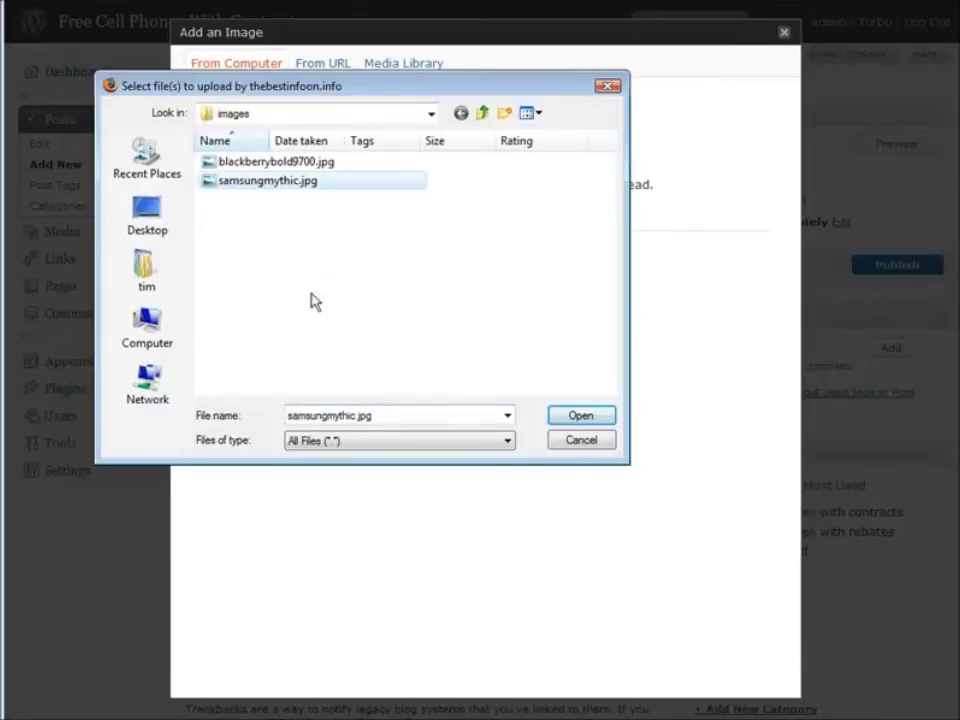
{"action": "key", "text": "Return"}
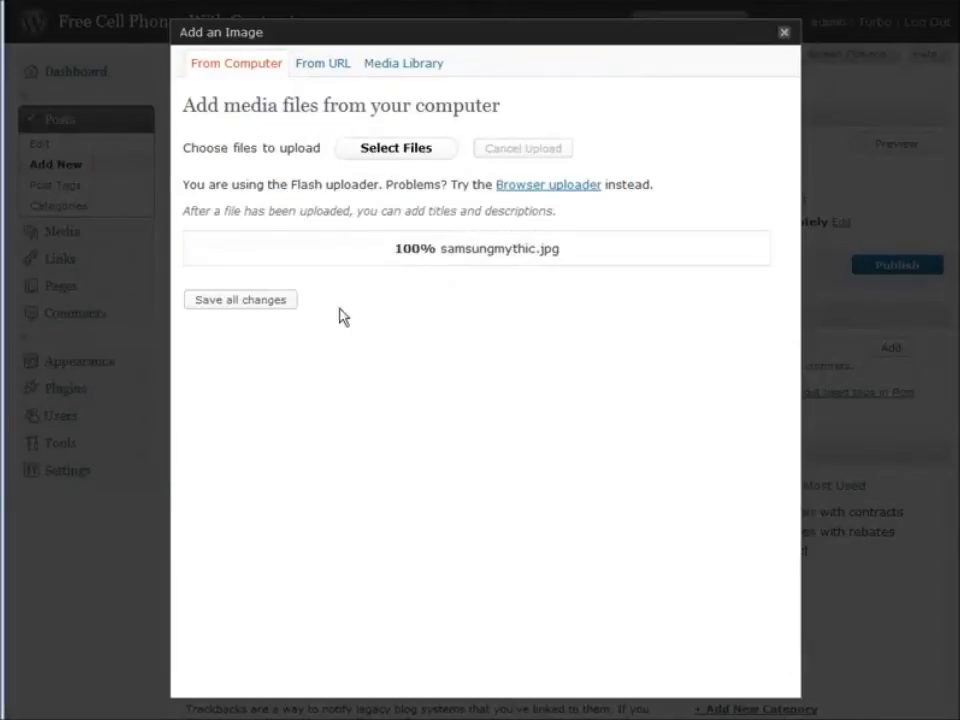
{"action": "scroll", "coordinate": [467, 379], "scroll_direction": "down", "scroll_amount": 1}
{"action": "scroll", "coordinate": [467, 379], "scroll_direction": "down", "scroll_amount": 2}
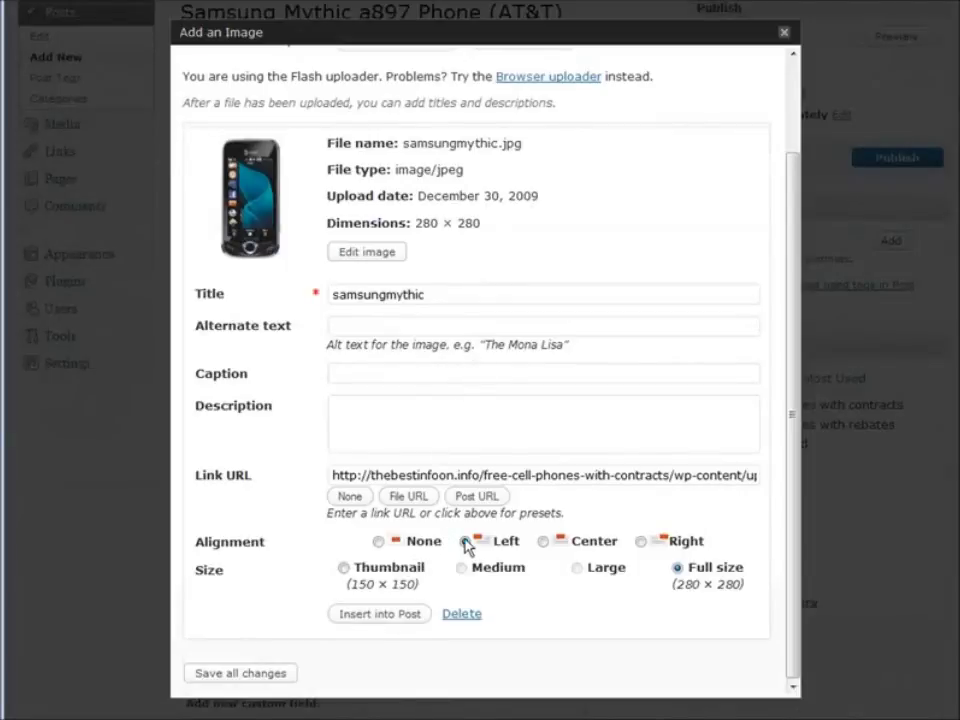
{"action": "left_click", "coordinate": [377, 614]}
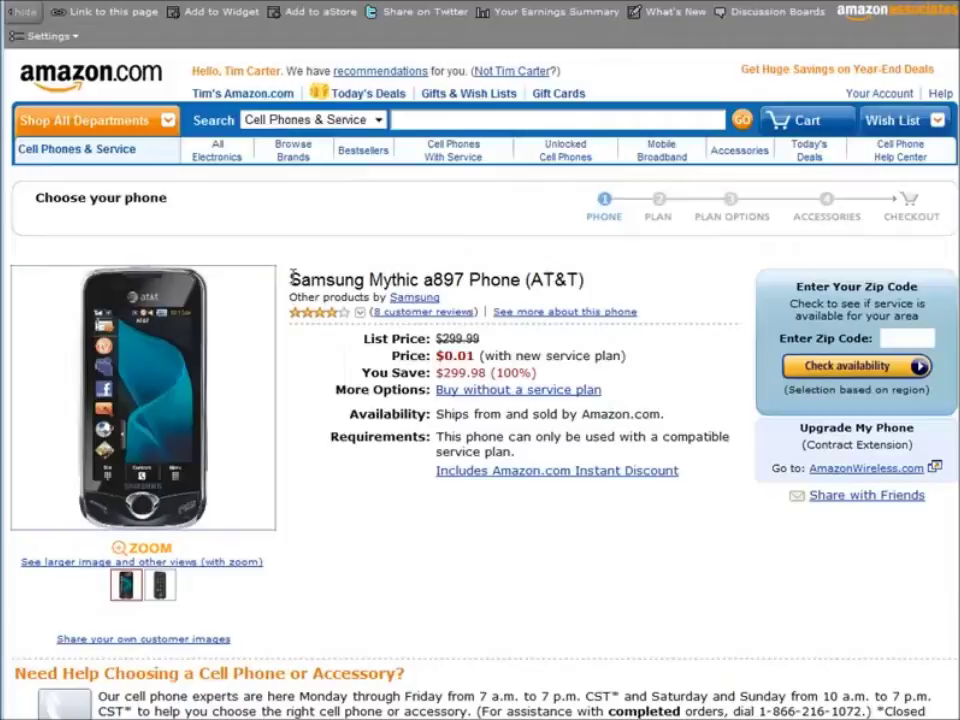
- Copy the heading "Samsung Mythic a897 Phone (AT&T)" from Amazon into the post body beside the phone image and start a new line
{"action": "left_click_drag", "start_coordinate": [290, 276], "coordinate": [600, 296]}
{"action": "right_click", "coordinate": [600, 290]}
{"action": "left_click", "coordinate": [616, 294]}
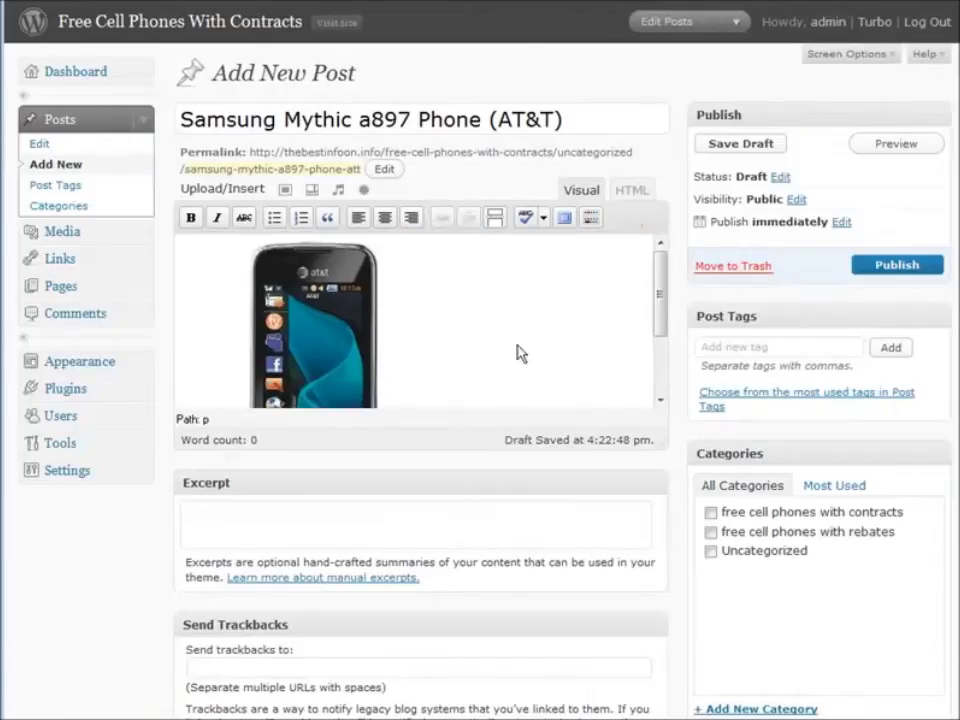
{"action": "key", "text": "ctrl+v"}
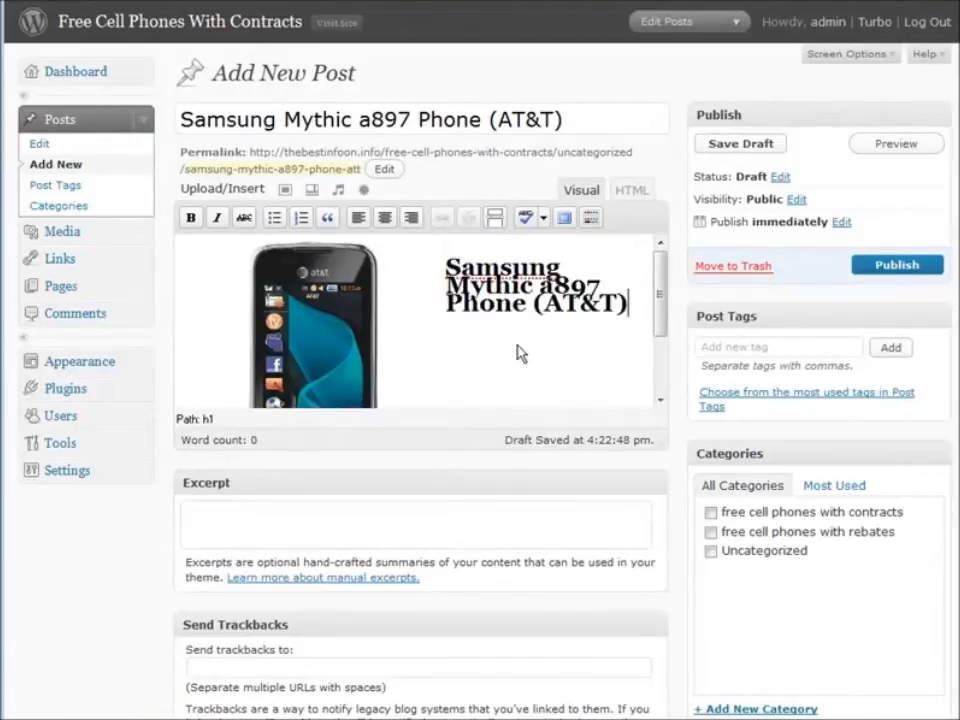
{"action": "key", "text": "Return"}
- Copy the List Price, Price and You Save lines from Amazon into the post below the product name
{"action": "left_click", "coordinate": [850, 2]}
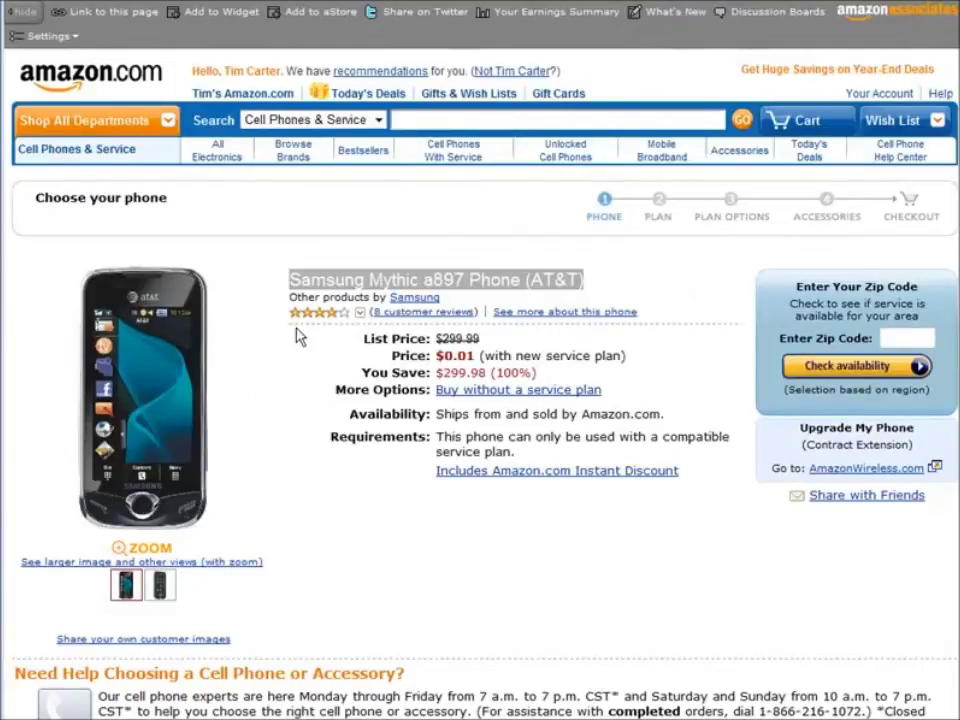
{"action": "left_click", "coordinate": [332, 343]}
{"action": "left_click_drag", "start_coordinate": [364, 337], "coordinate": [562, 376]}
{"action": "right_click", "coordinate": [512, 370]}
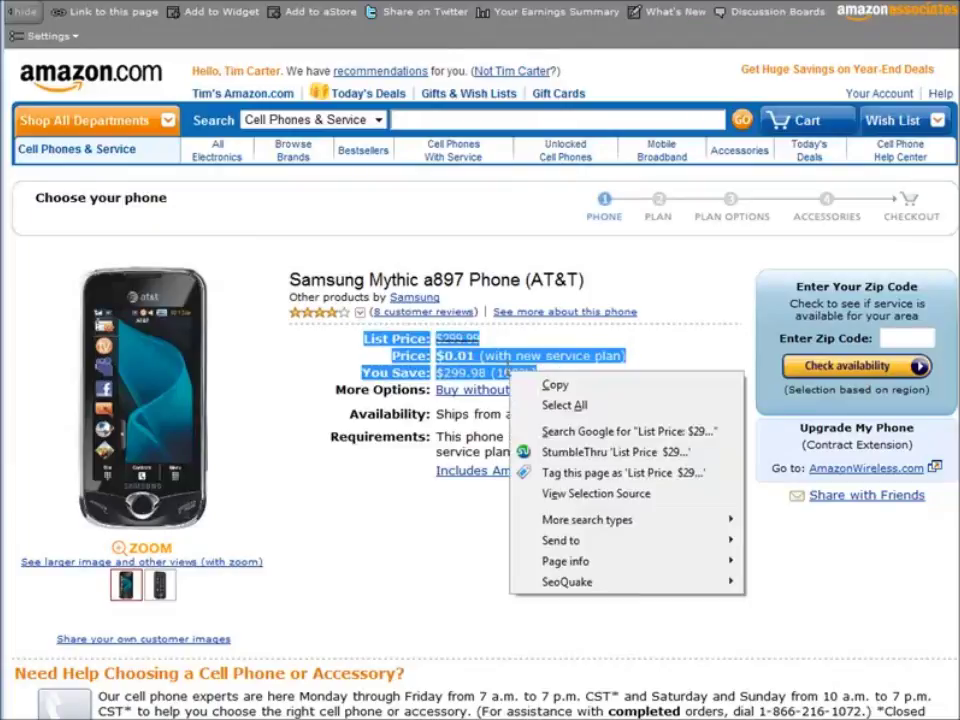
{"action": "left_click", "coordinate": [550, 384]}
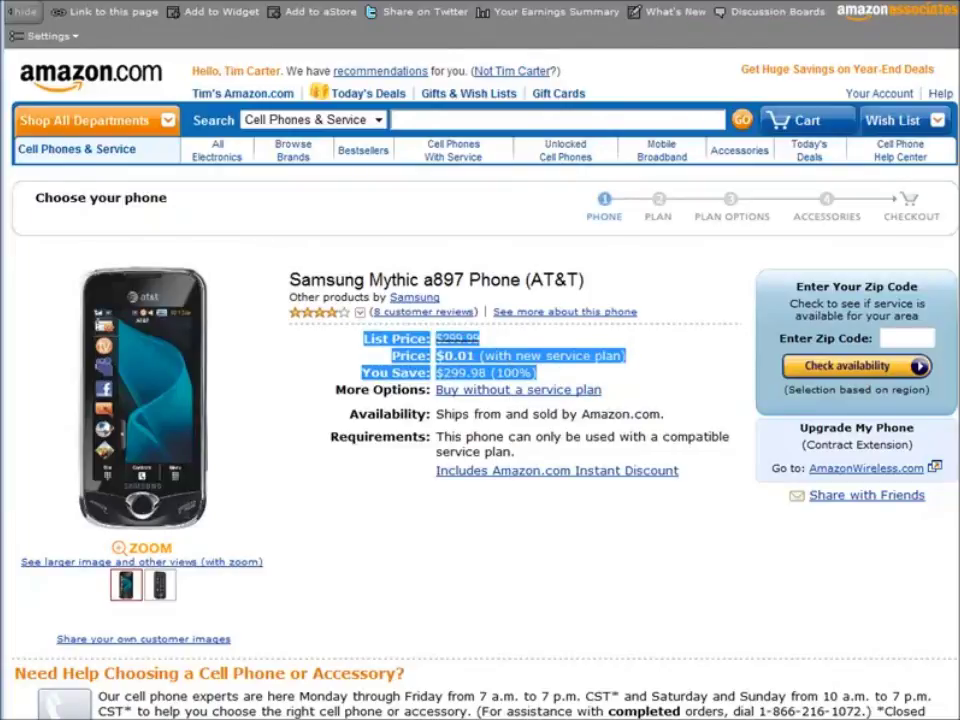
{"action": "key", "text": "ctrl+Tab"}
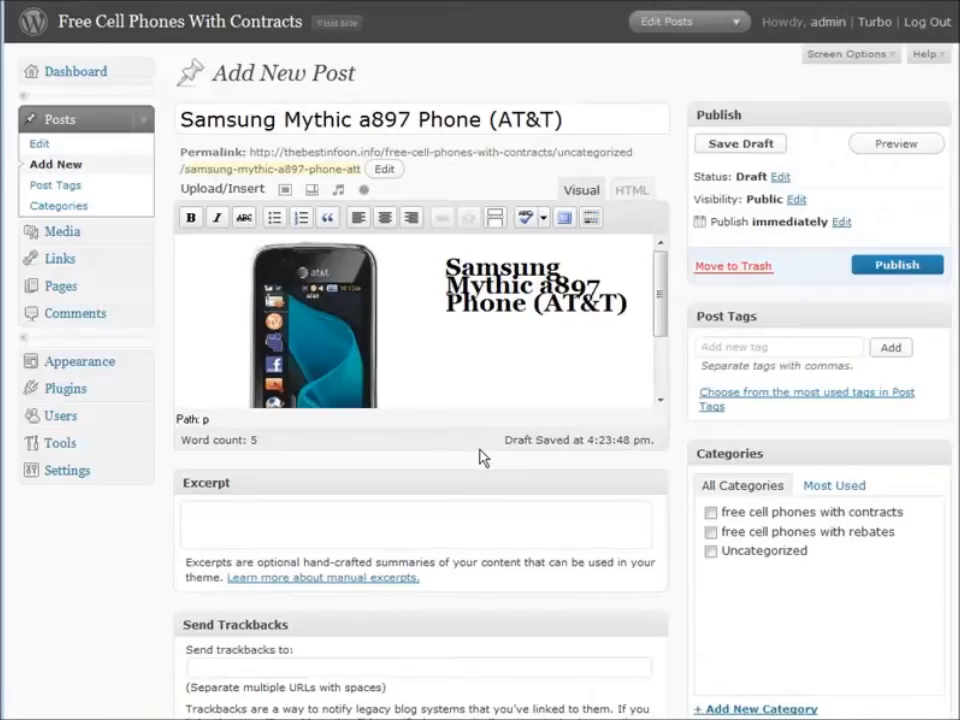
{"action": "key", "text": "ctrl+v"}
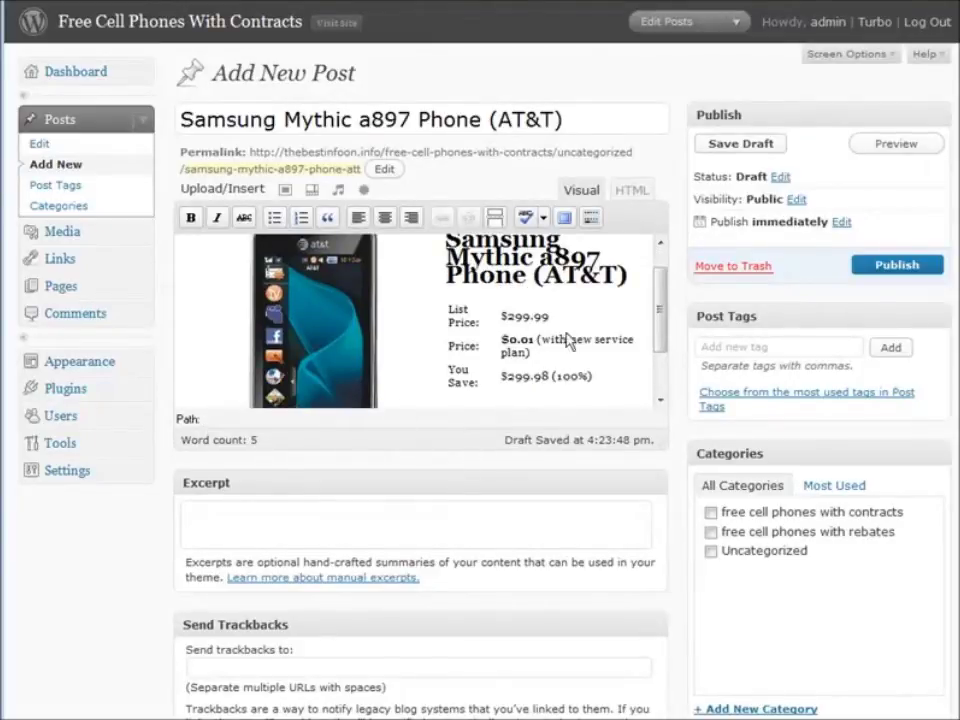
{"action": "scroll", "coordinate": [580, 357], "scroll_direction": "down", "scroll_amount": 1}
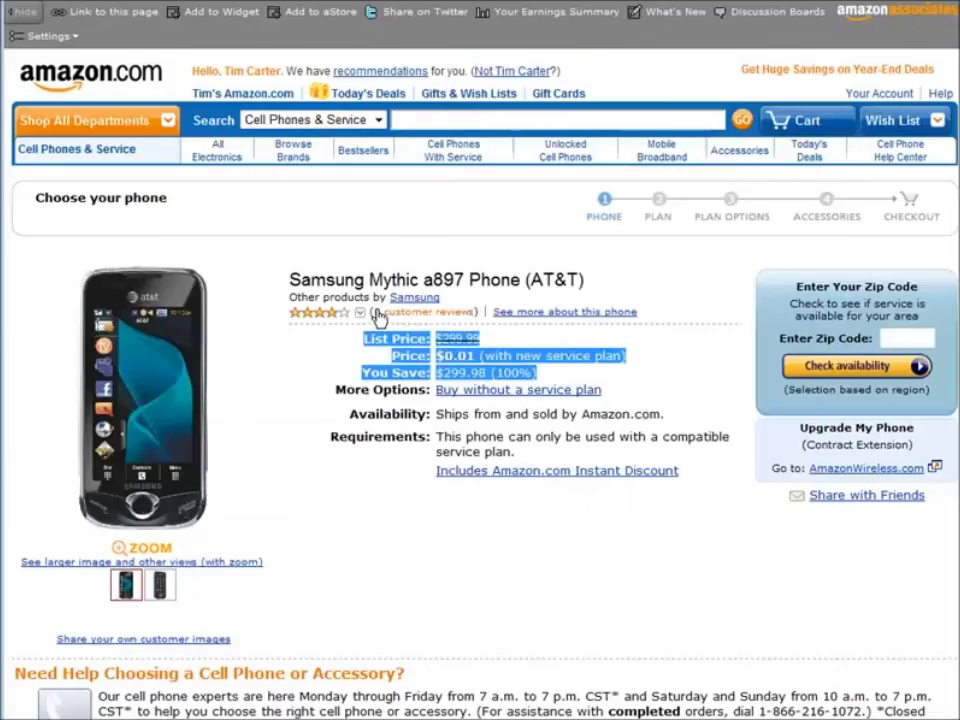
- Copy the Amazon text from Technical Details through the item model number into the post below the price table
{"action": "scroll", "coordinate": [380, 320], "scroll_direction": "down", "scroll_amount": 3}
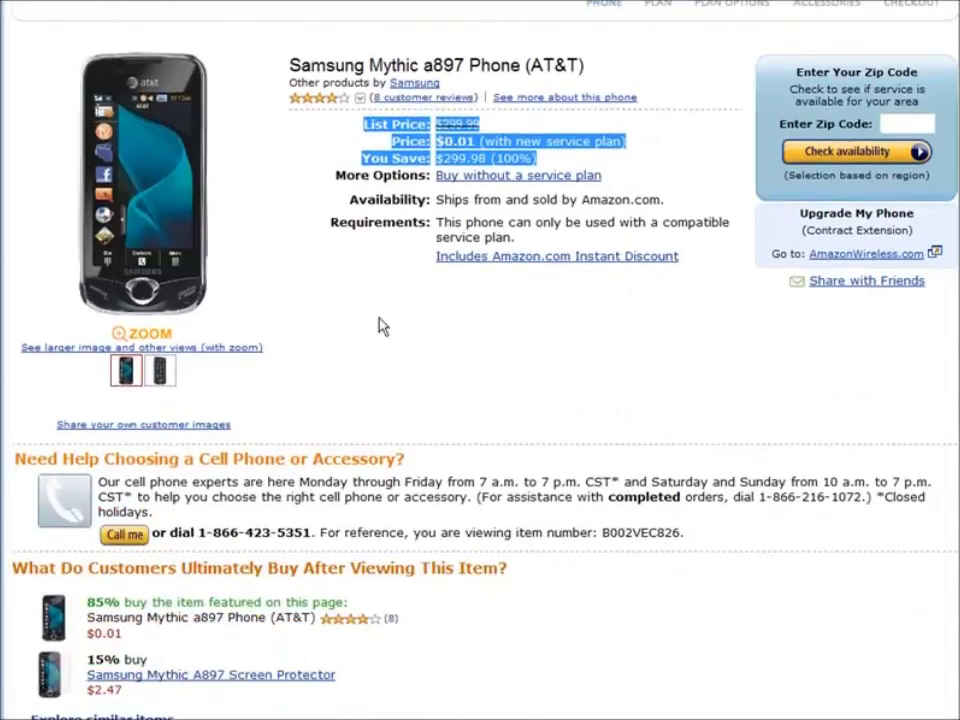
{"action": "scroll", "coordinate": [429, 315], "scroll_direction": "down", "scroll_amount": 8}
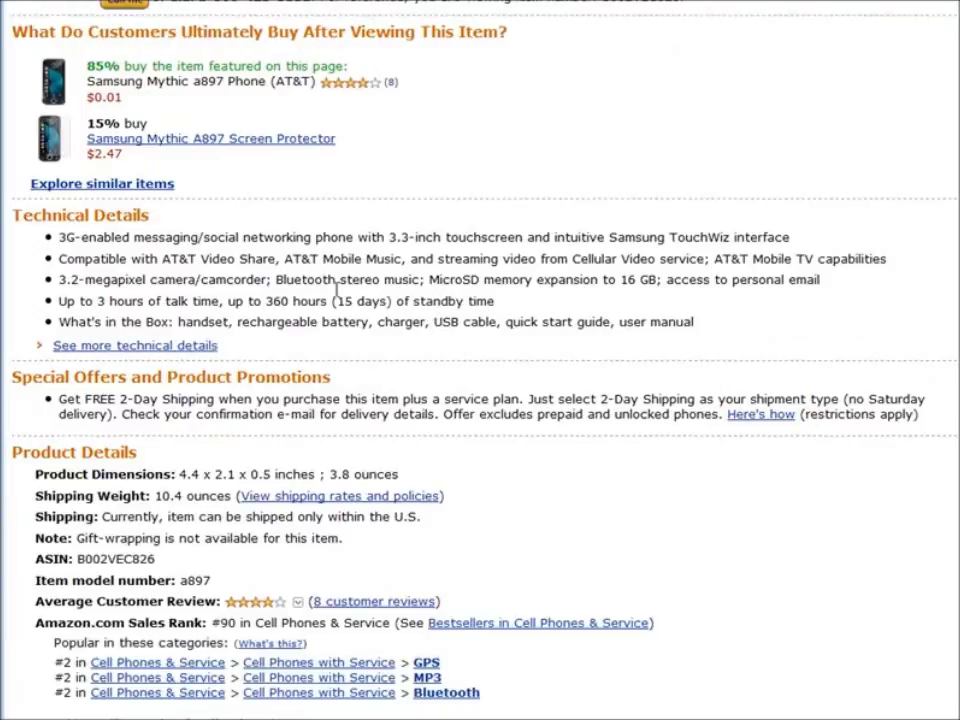
{"action": "left_click_drag", "start_coordinate": [16, 215], "coordinate": [335, 343]}
{"action": "scroll", "coordinate": [341, 360], "scroll_direction": "down", "scroll_amount": 1}
{"action": "left_click_drag", "start_coordinate": [338, 351], "coordinate": [375, 474]}
{"action": "scroll", "coordinate": [341, 358], "scroll_direction": "down", "scroll_amount": 1}
{"action": "right_click", "coordinate": [185, 406]}
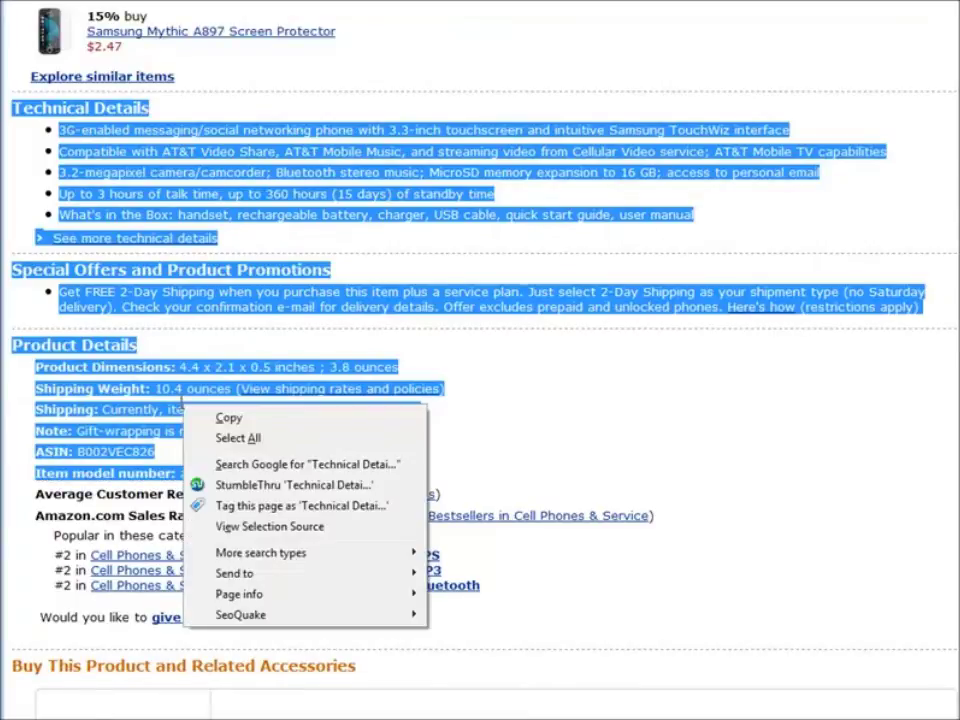
{"action": "left_click", "coordinate": [240, 425]}
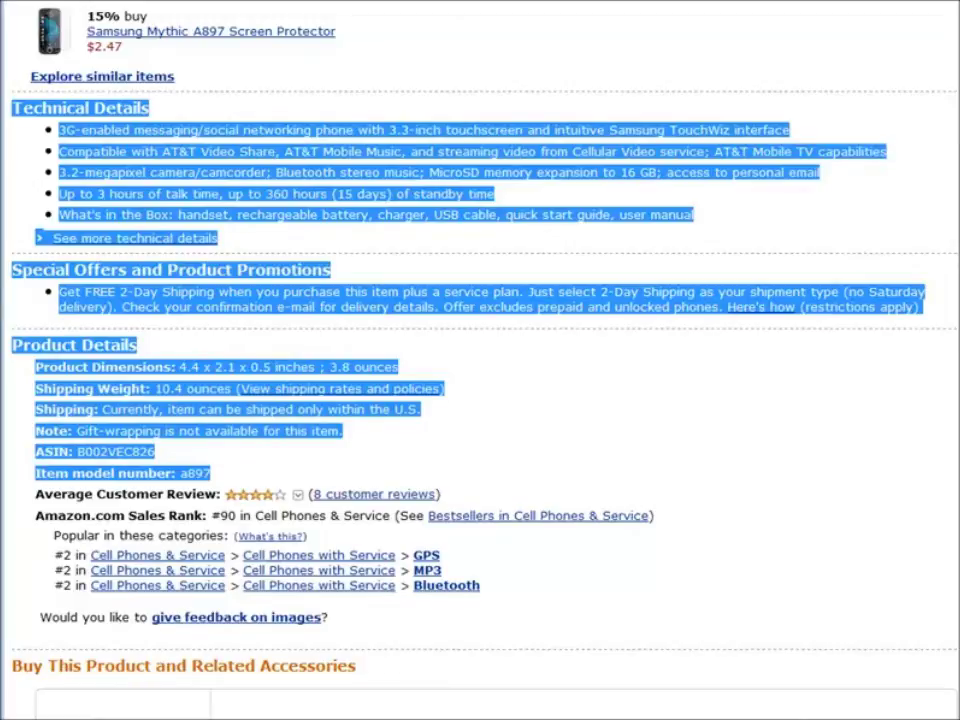
{"action": "left_click", "coordinate": [546, 2]}
{"action": "scroll", "coordinate": [626, 304], "scroll_direction": "up", "scroll_amount": 2}
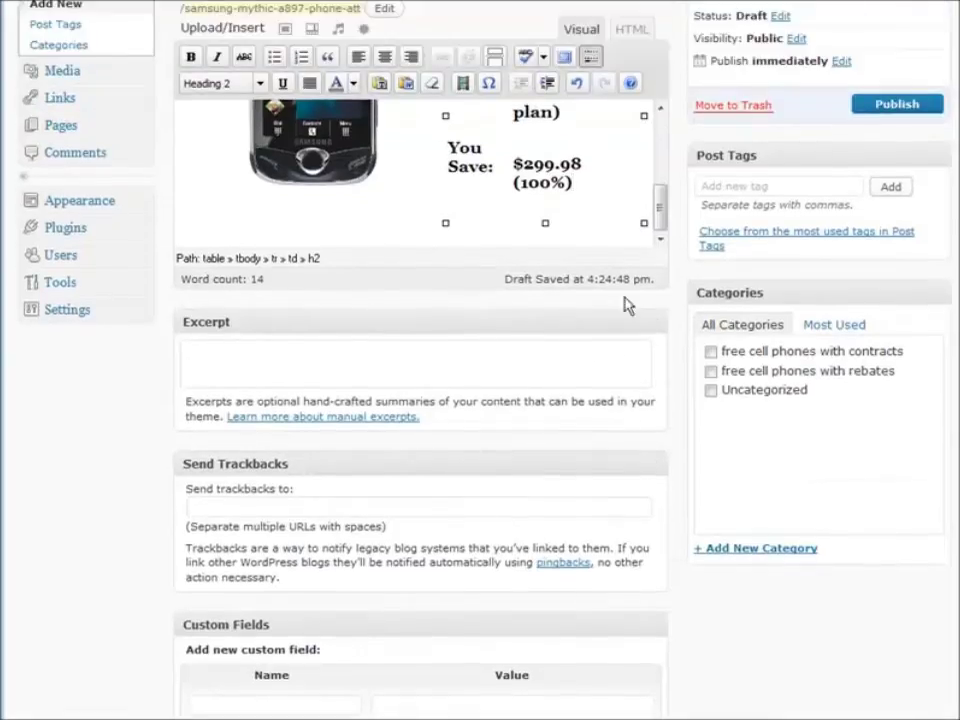
{"action": "scroll", "coordinate": [624, 306], "scroll_direction": "down", "scroll_amount": 2}
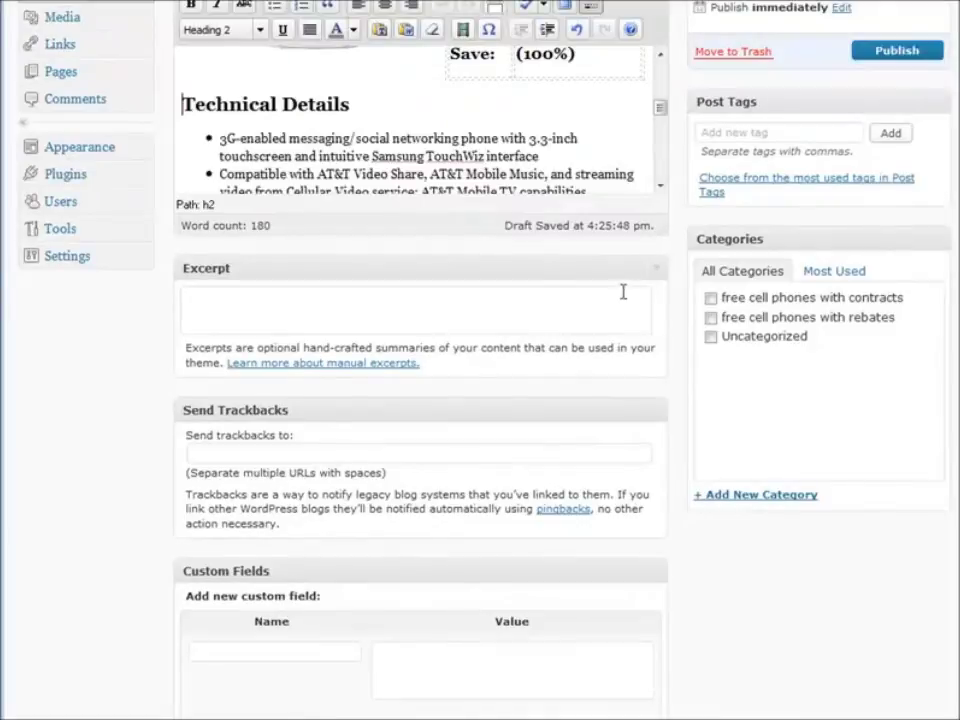
{"action": "scroll", "coordinate": [700, 295], "scroll_direction": "down", "scroll_amount": 2}
{"action": "scroll", "coordinate": [880, 540], "scroll_direction": "up", "scroll_amount": 4}
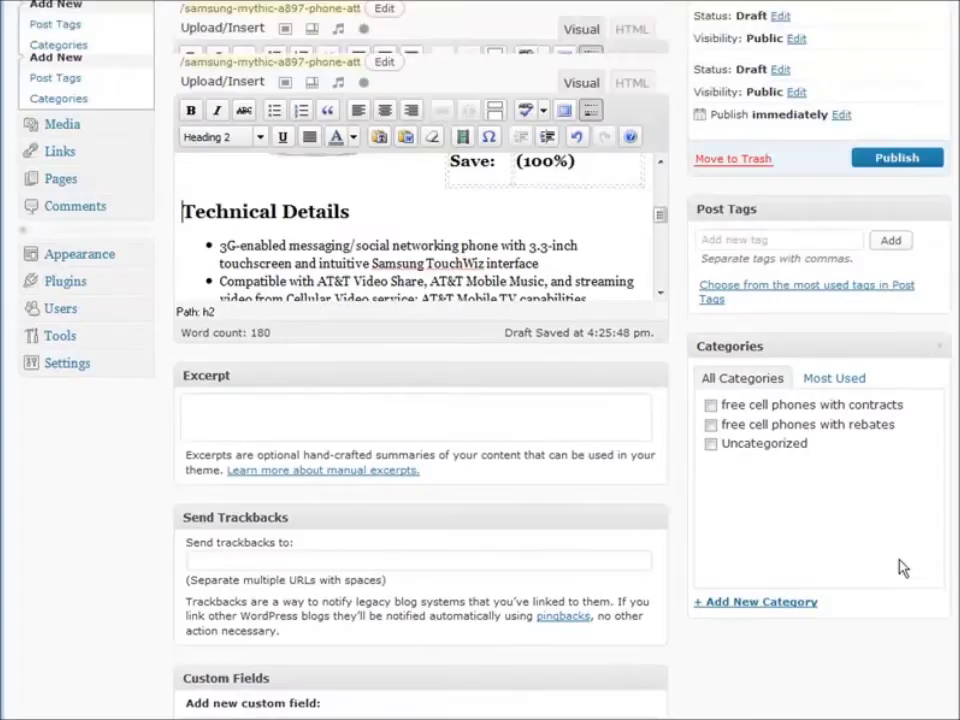
- Remove the "See more technical details" and "Here's how" links from the pasted text in the post
{"action": "scroll", "coordinate": [360, 212], "scroll_direction": "down", "scroll_amount": 5}
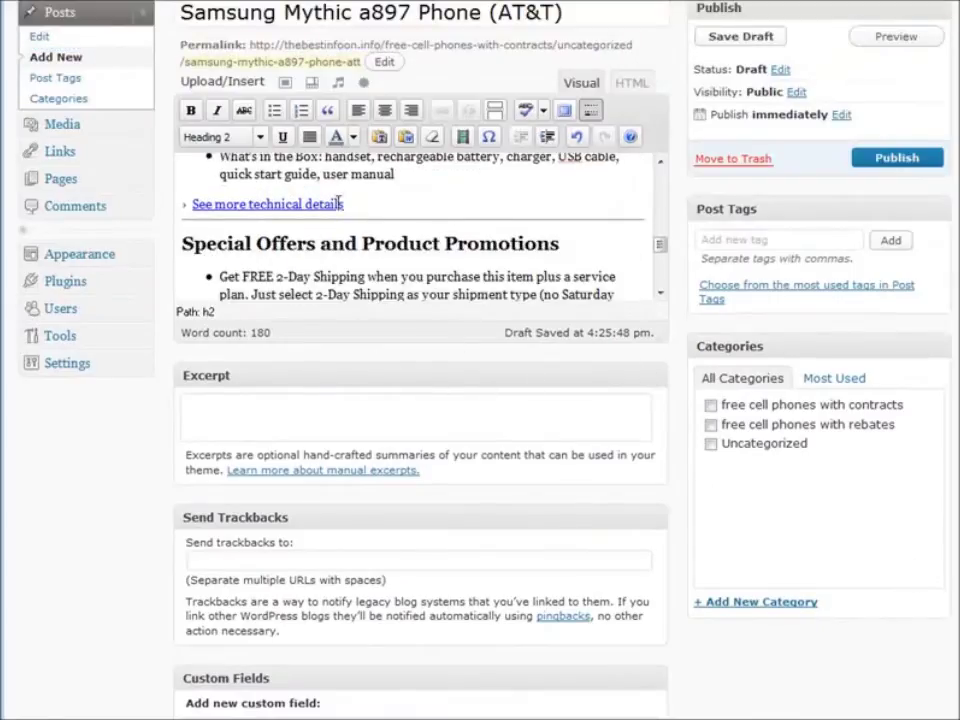
{"action": "left_click_drag", "start_coordinate": [358, 208], "coordinate": [184, 206]}
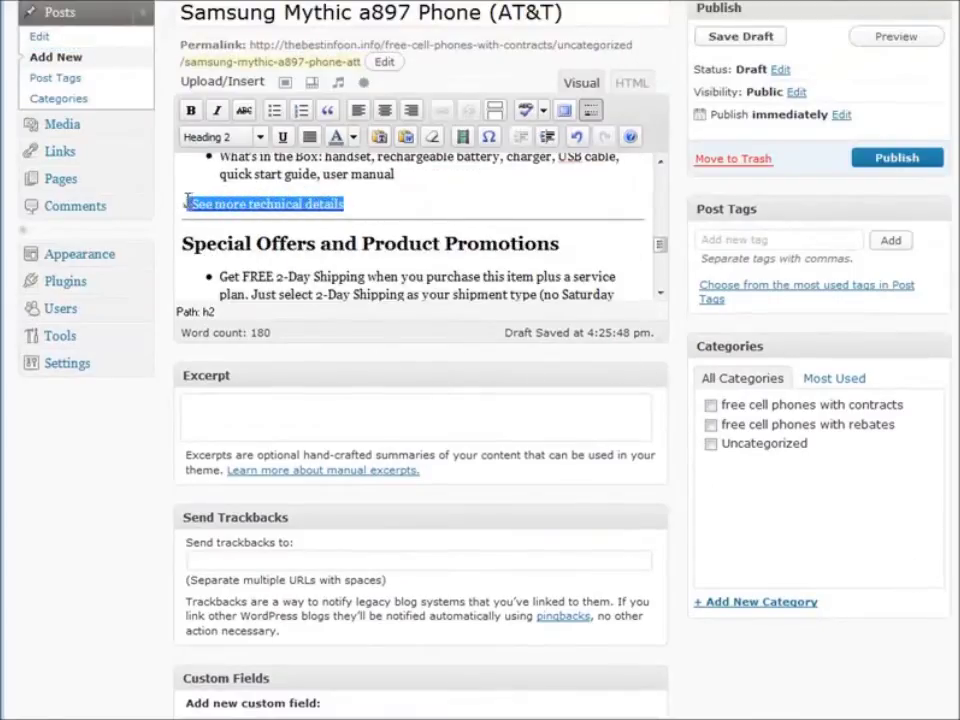
{"action": "key", "text": "Delete"}
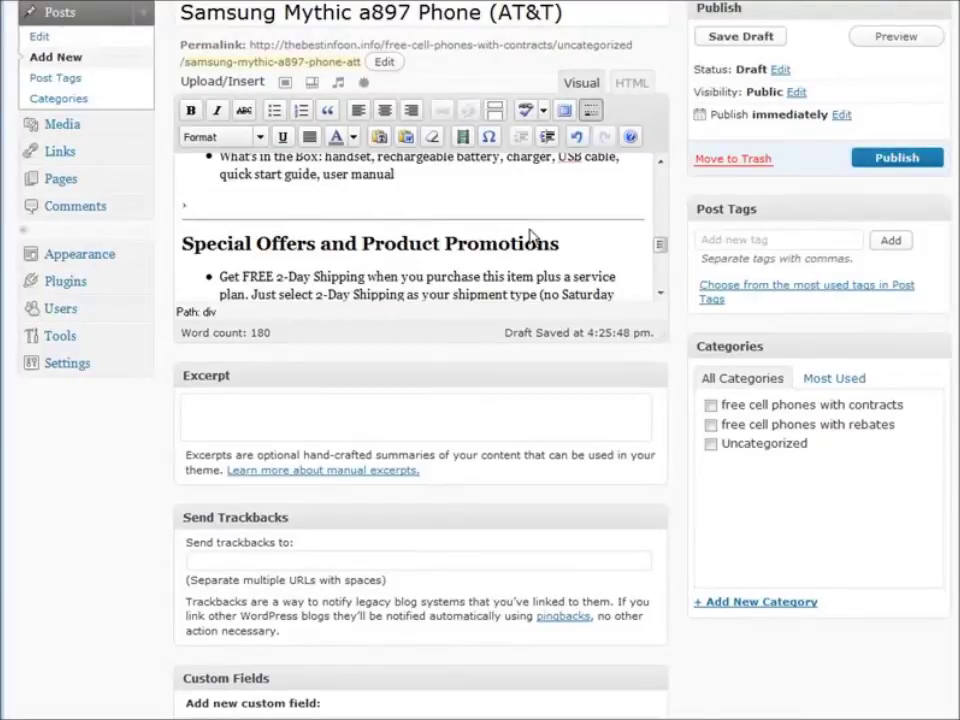
{"action": "scroll", "coordinate": [535, 250], "scroll_direction": "down", "scroll_amount": 3}
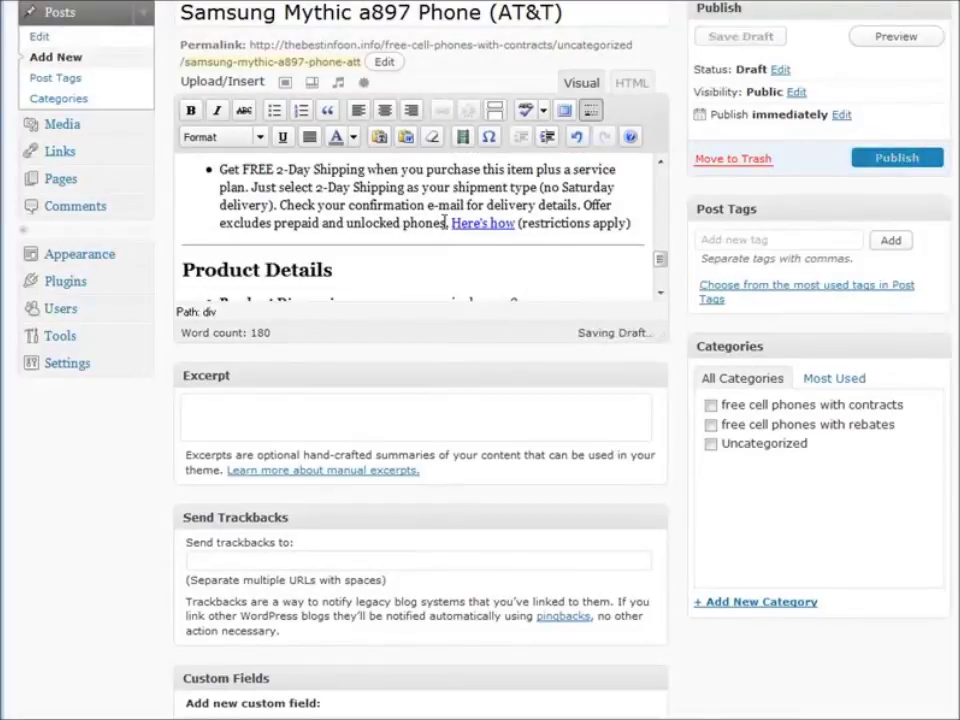
{"action": "left_click_drag", "start_coordinate": [451, 222], "coordinate": [514, 225]}
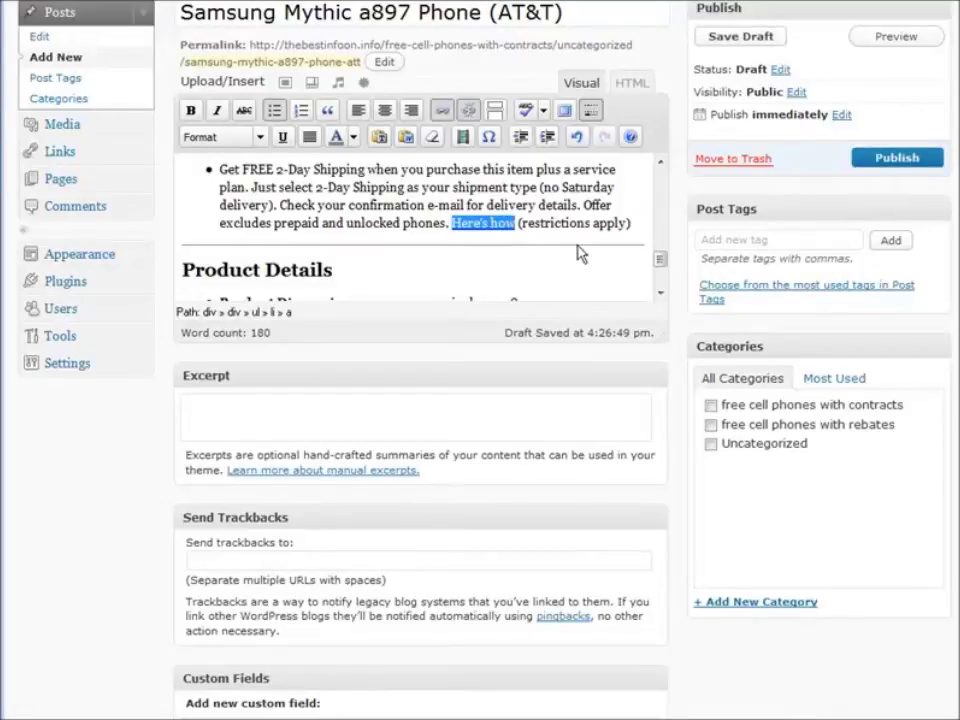
{"action": "key", "text": "Delete"}
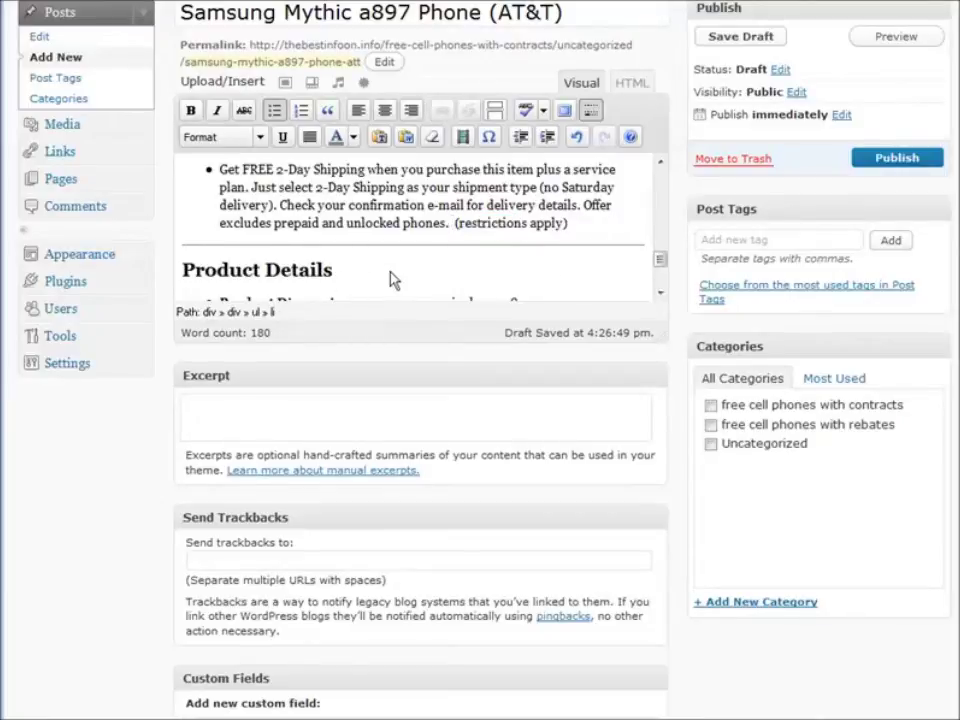
- Delete "(View shipping rates and policies)" from the Shipping Weight line under Product Details
{"action": "scroll", "coordinate": [396, 281], "scroll_direction": "down", "scroll_amount": 2}
{"action": "scroll", "coordinate": [397, 283], "scroll_direction": "down", "scroll_amount": 1}
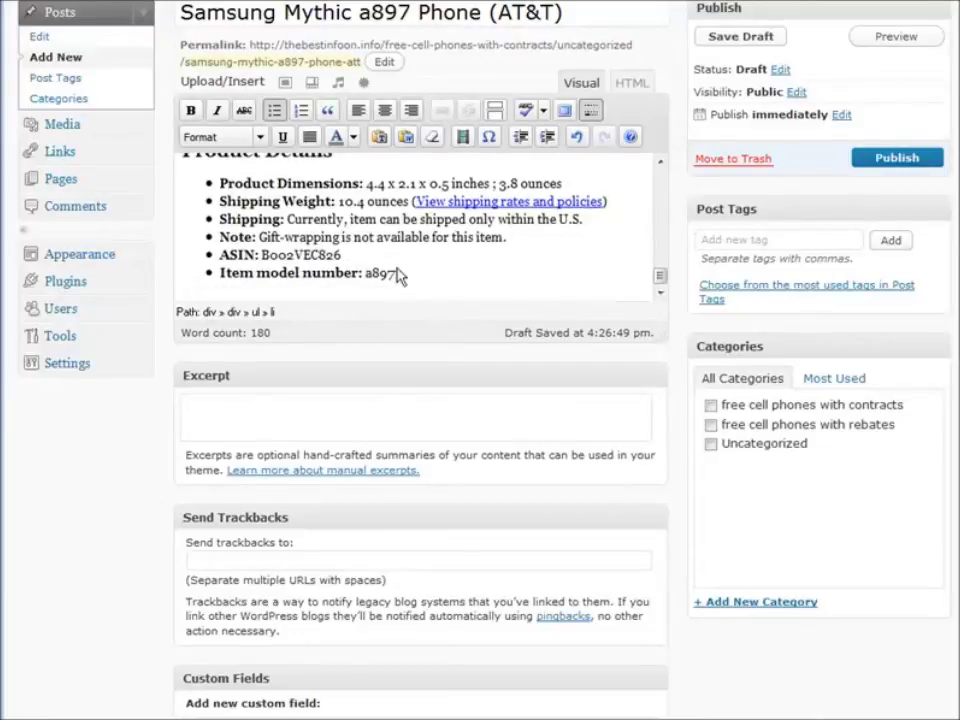
{"action": "left_click_drag", "start_coordinate": [412, 201], "coordinate": [643, 212]}
{"action": "key", "text": "Delete"}
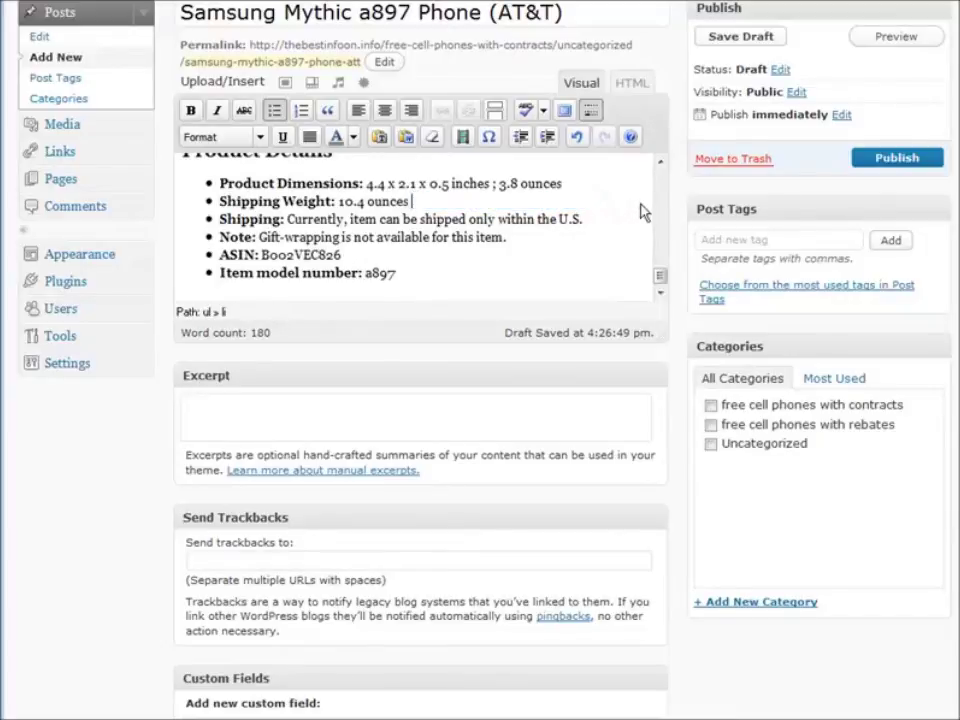
{"action": "scroll", "coordinate": [600, 230], "scroll_direction": "down", "scroll_amount": 1}
{"action": "scroll", "coordinate": [470, 300], "scroll_direction": "up", "scroll_amount": 6}
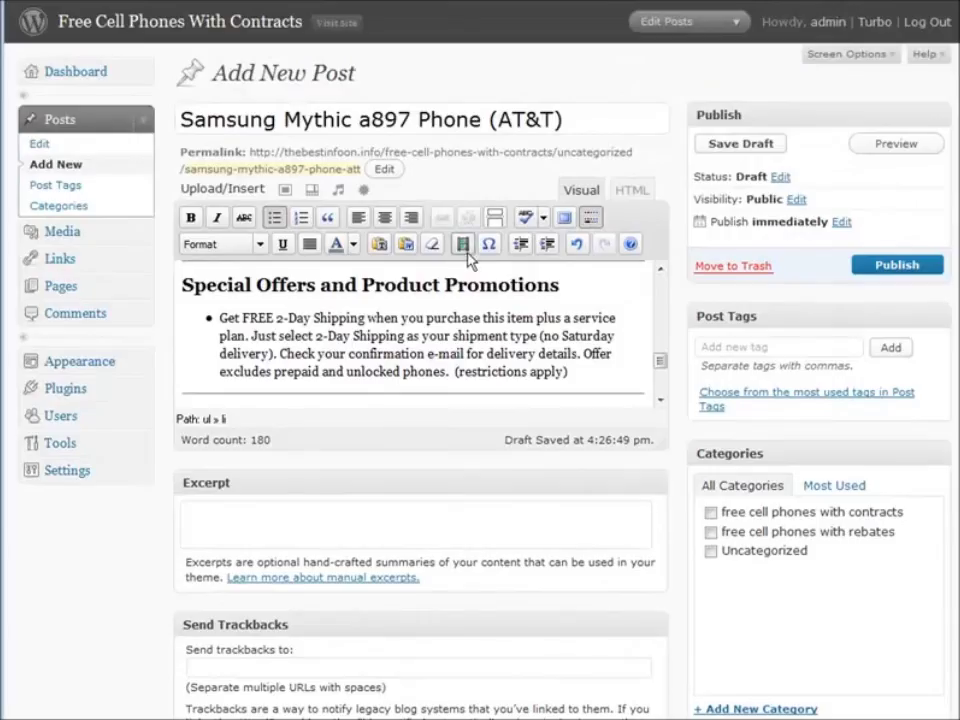
{"action": "scroll", "coordinate": [578, 305], "scroll_direction": "up", "scroll_amount": 5}
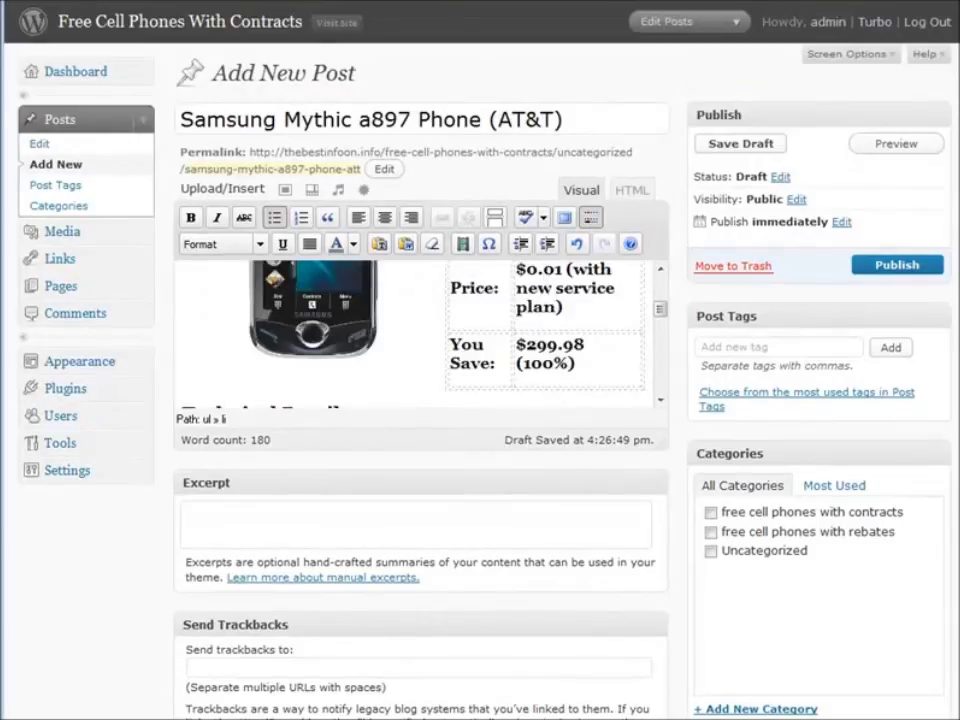
- Switch to Amazon Associates, get a Text Only link for the Samsung Mythic a897 Phone (AT&T), and copy its HTML code
{"action": "left_click", "coordinate": [776, 2]}
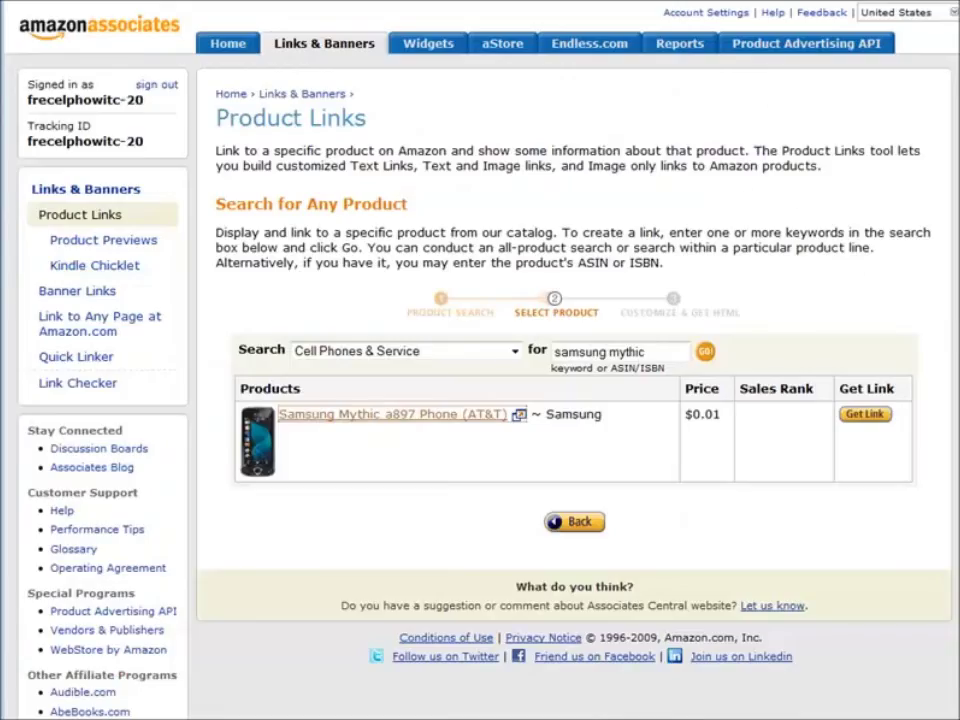
{"action": "left_click", "coordinate": [864, 415]}
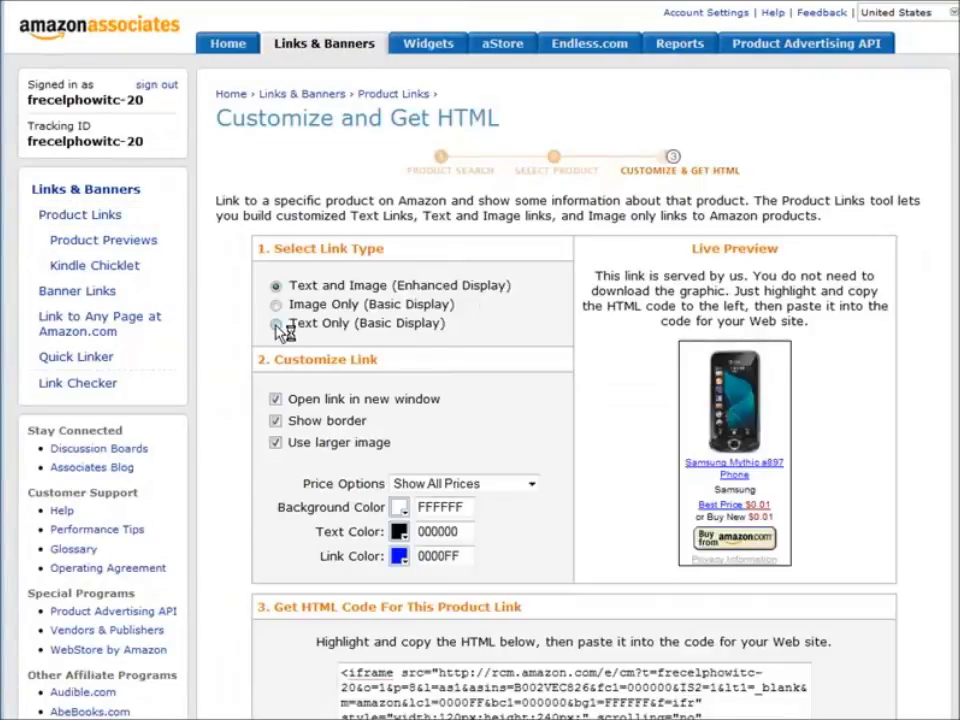
{"action": "left_click", "coordinate": [281, 325]}
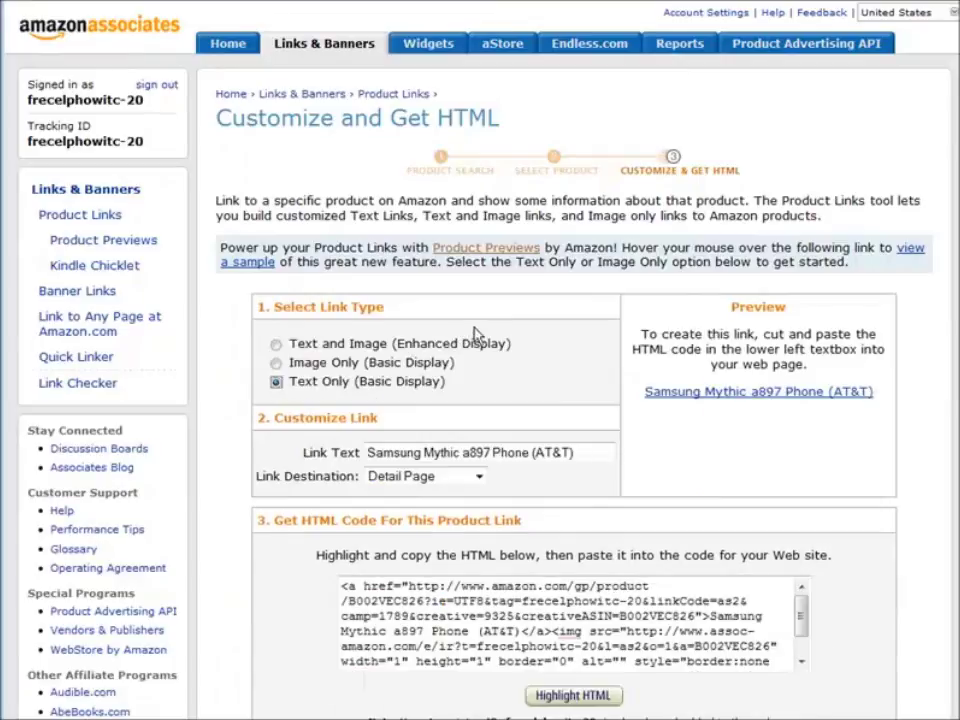
{"action": "scroll", "coordinate": [593, 317], "scroll_direction": "down", "scroll_amount": 4}
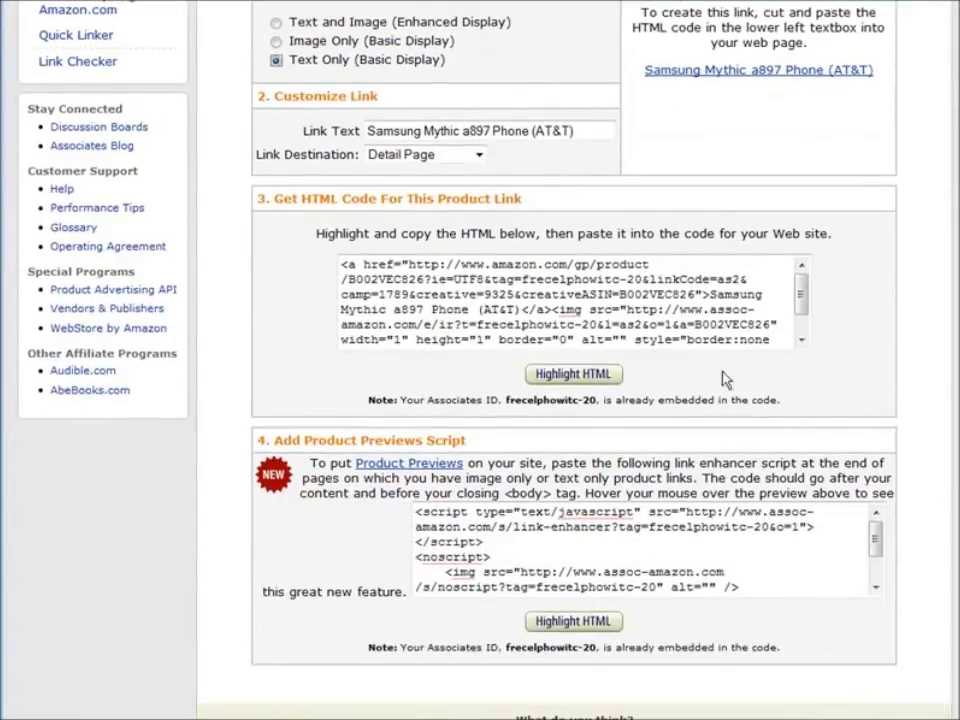
{"action": "left_click", "coordinate": [572, 374]}
{"action": "key", "text": "ctrl+c"}
{"action": "right_click", "coordinate": [516, 288]}
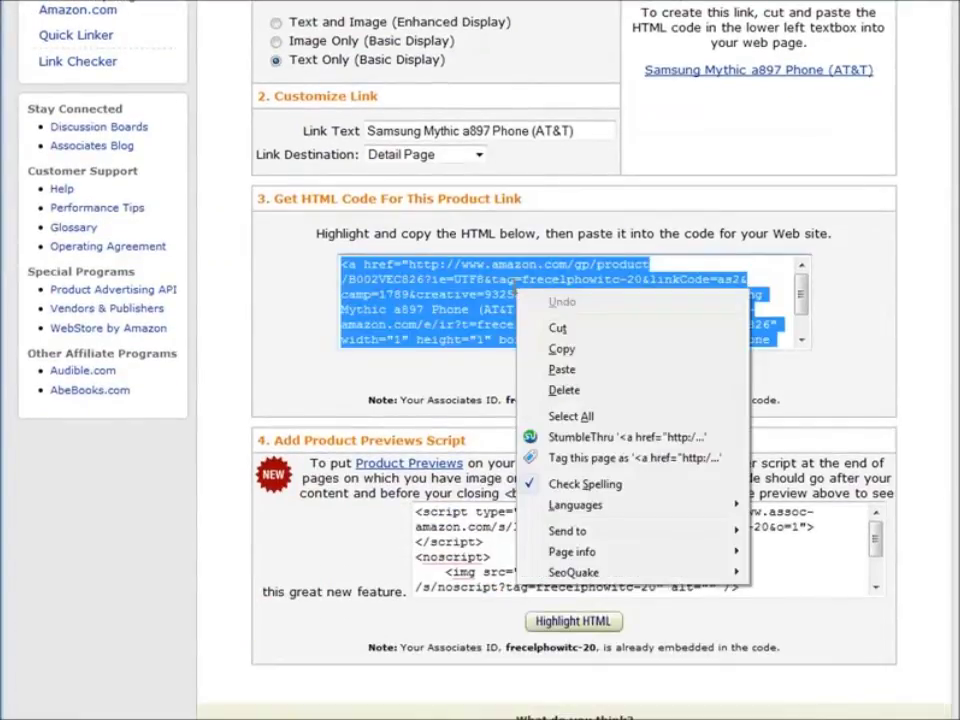
{"action": "left_click", "coordinate": [576, 349]}
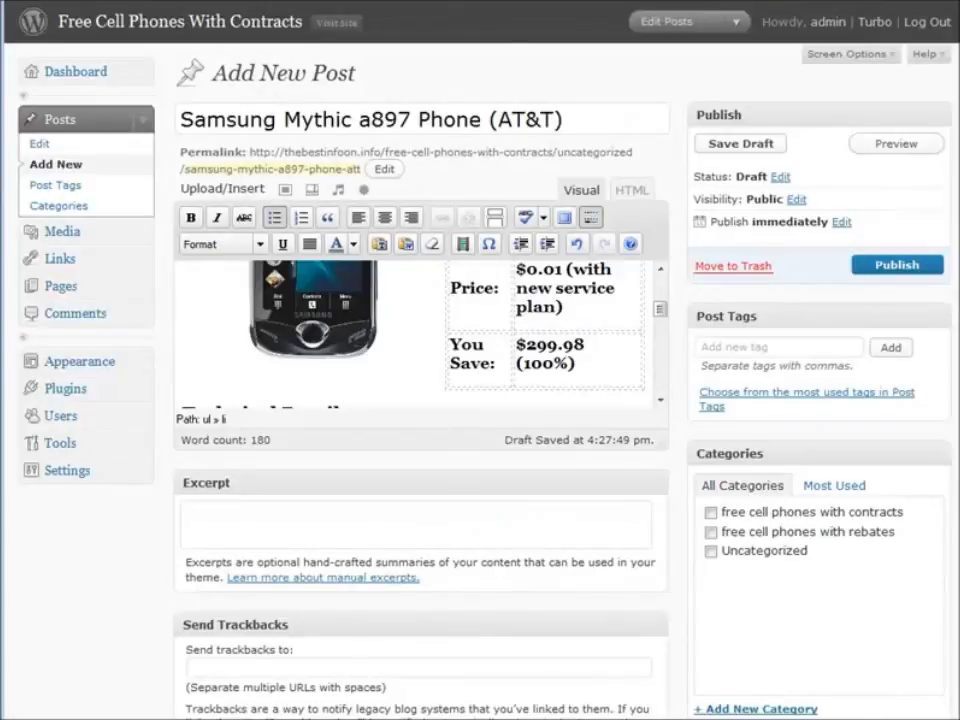
- In the WordPress post, insert an empty line above the Technical Details heading
{"action": "scroll", "coordinate": [601, 298], "scroll_direction": "down", "scroll_amount": 2}
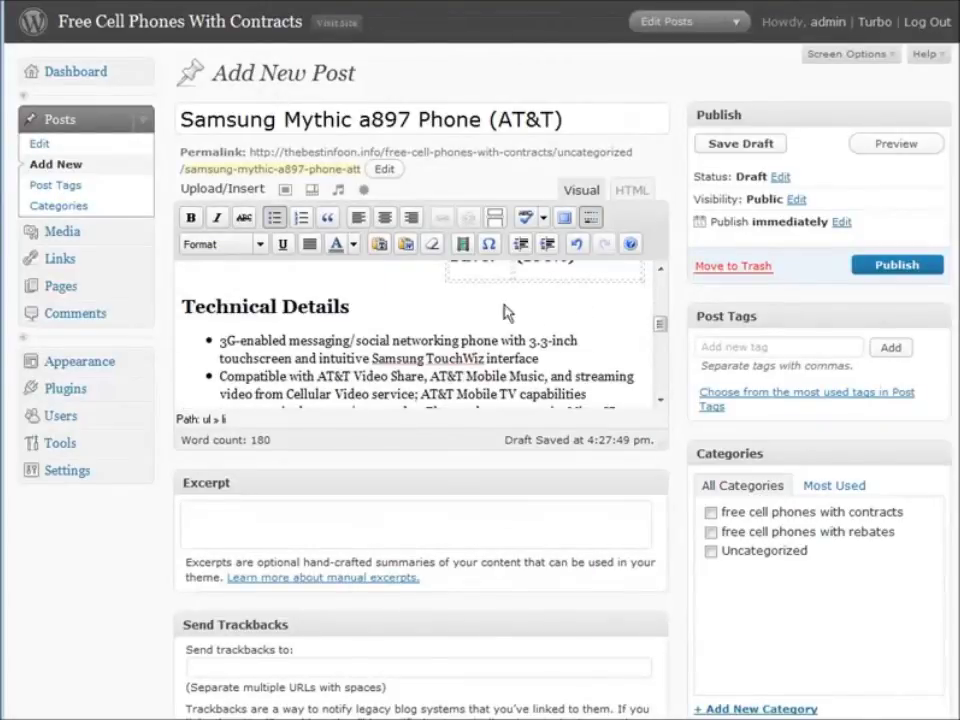
{"action": "left_click", "coordinate": [307, 303]}
{"action": "left_click", "coordinate": [172, 306]}
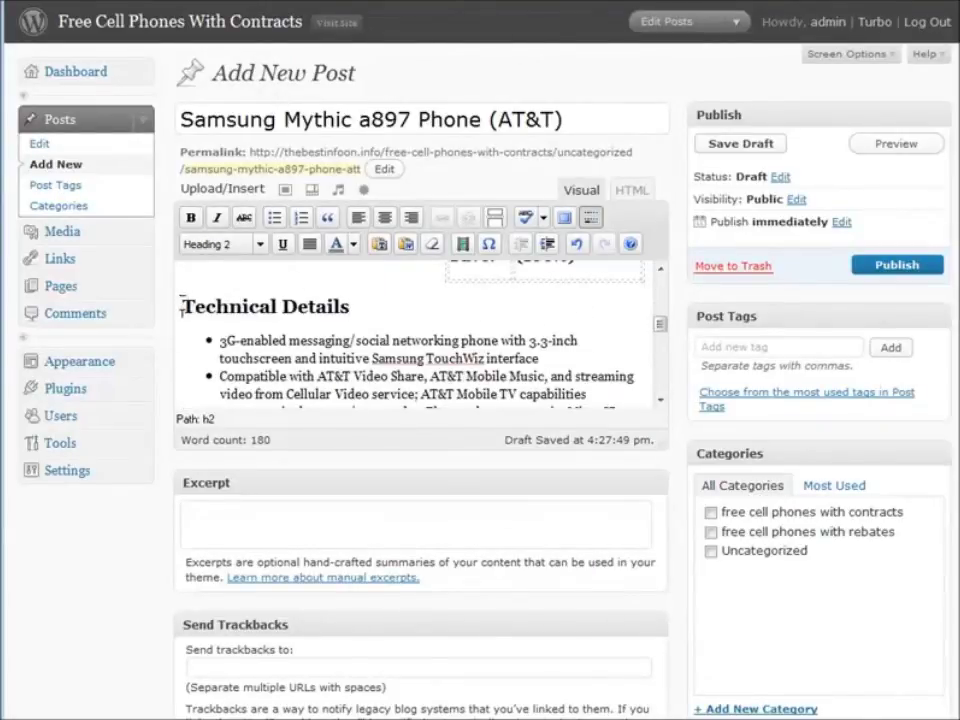
{"action": "key", "text": "Return"}
{"action": "key", "text": "Up"}
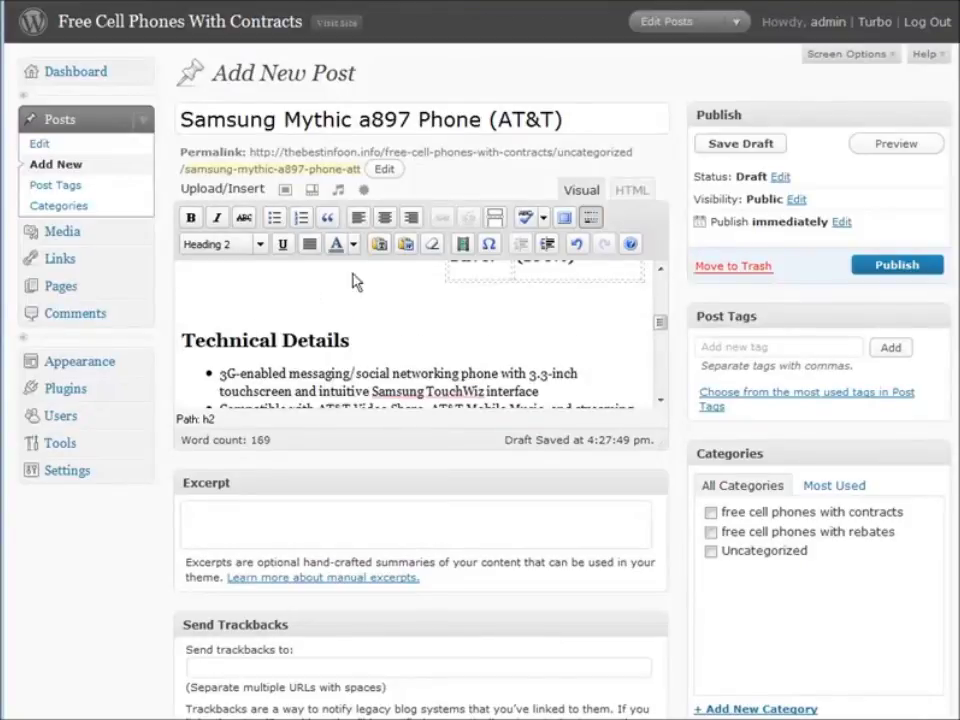
- Paste the affiliate link code into the post's HTML just above the Technical Details heading and return to the visual view
{"action": "left_click", "coordinate": [629, 191]}
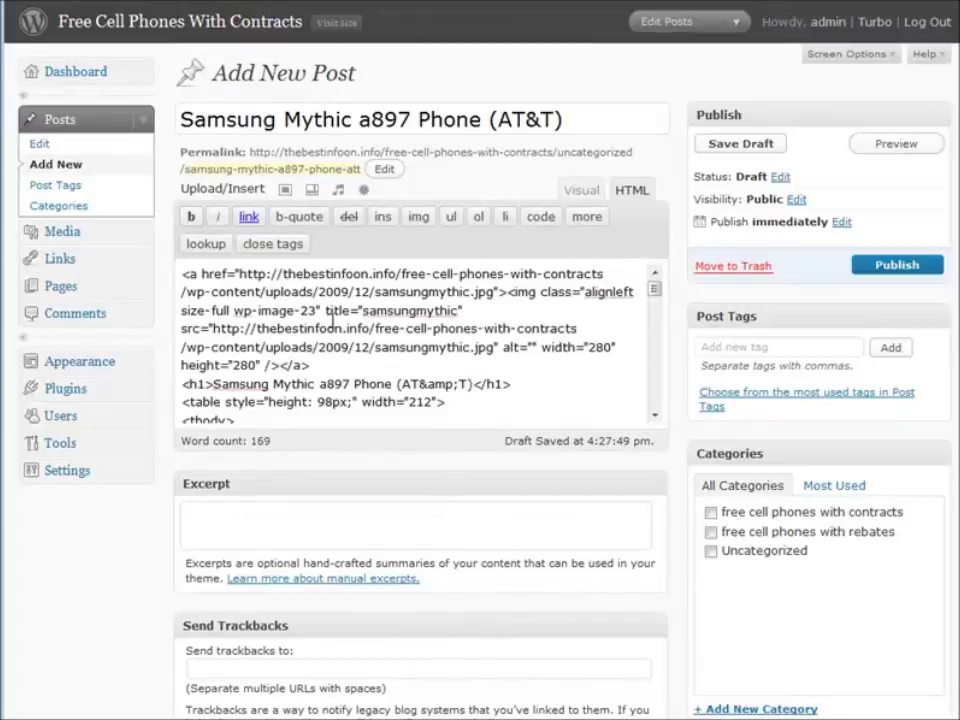
{"action": "scroll", "coordinate": [404, 345], "scroll_direction": "down", "scroll_amount": 3}
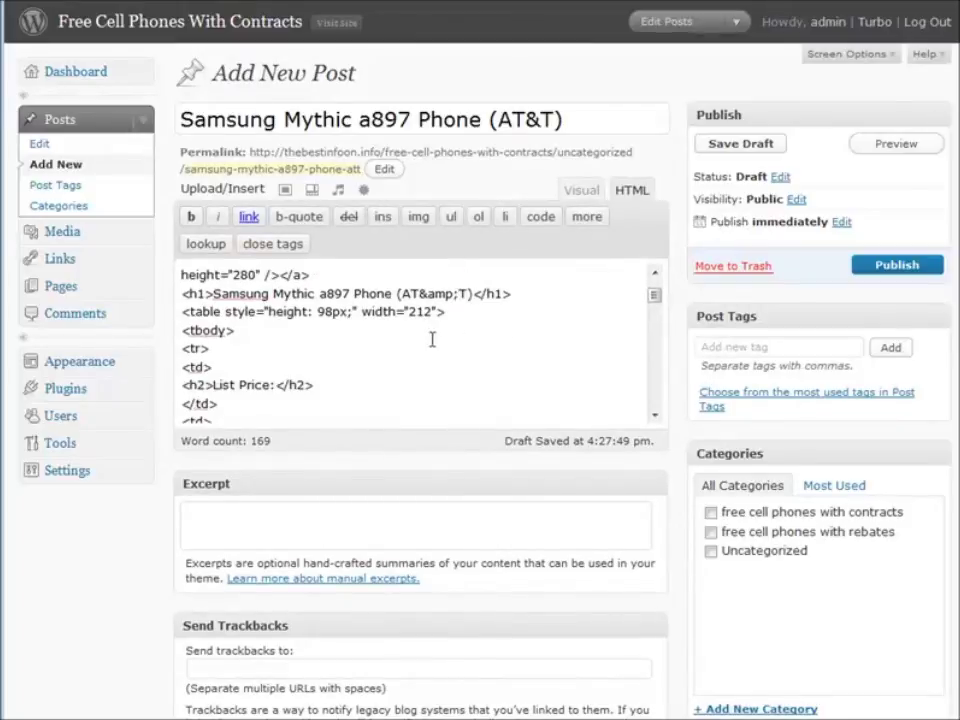
{"action": "scroll", "coordinate": [400, 340], "scroll_direction": "up", "scroll_amount": 1}
{"action": "scroll", "coordinate": [400, 340], "scroll_direction": "down", "scroll_amount": 6}
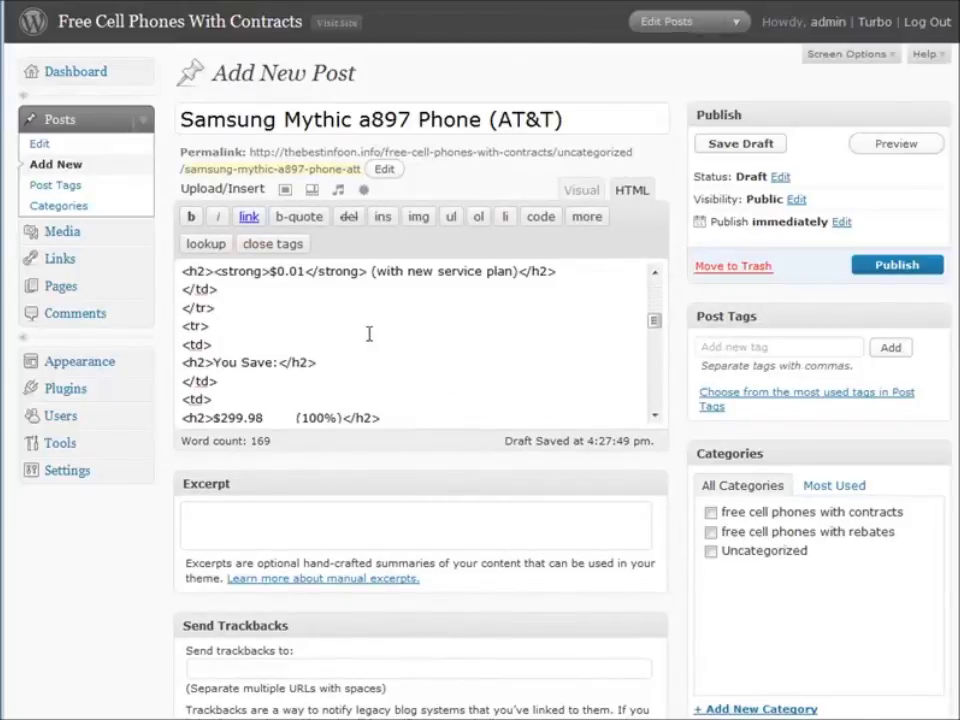
{"action": "scroll", "coordinate": [368, 334], "scroll_direction": "down", "scroll_amount": 2}
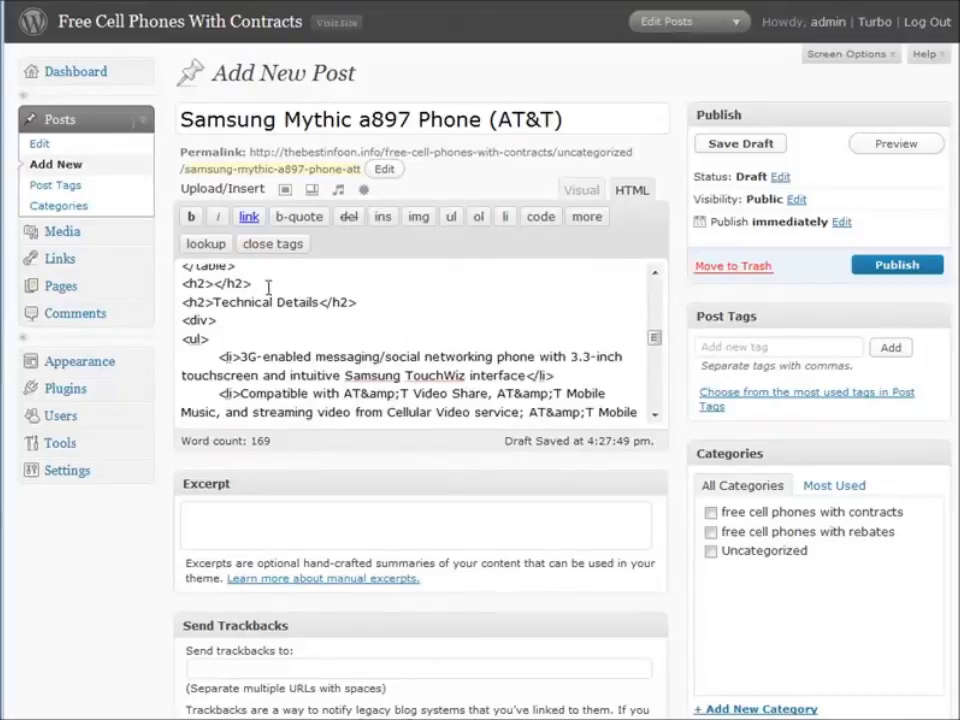
{"action": "key", "text": "Return"}
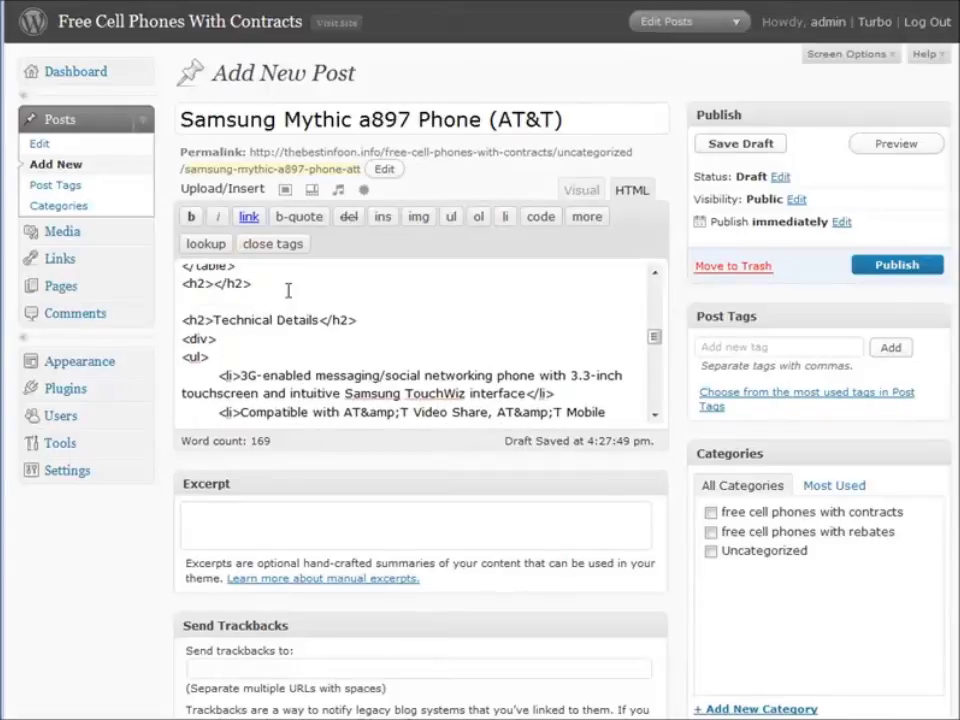
{"action": "key", "text": "ctrl+v"}
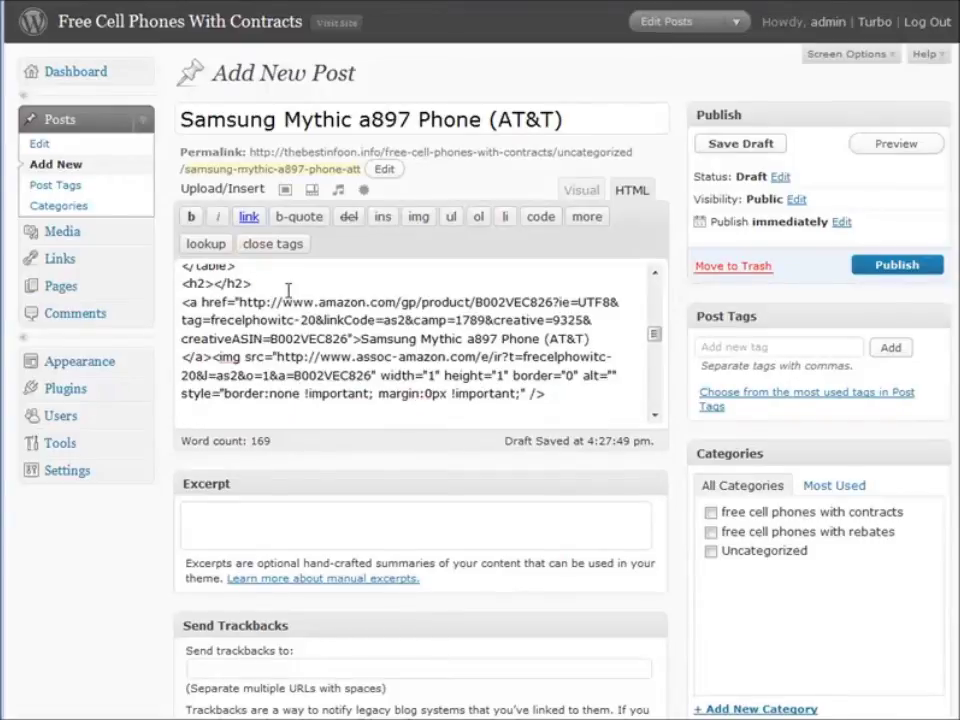
{"action": "left_click", "coordinate": [579, 190]}
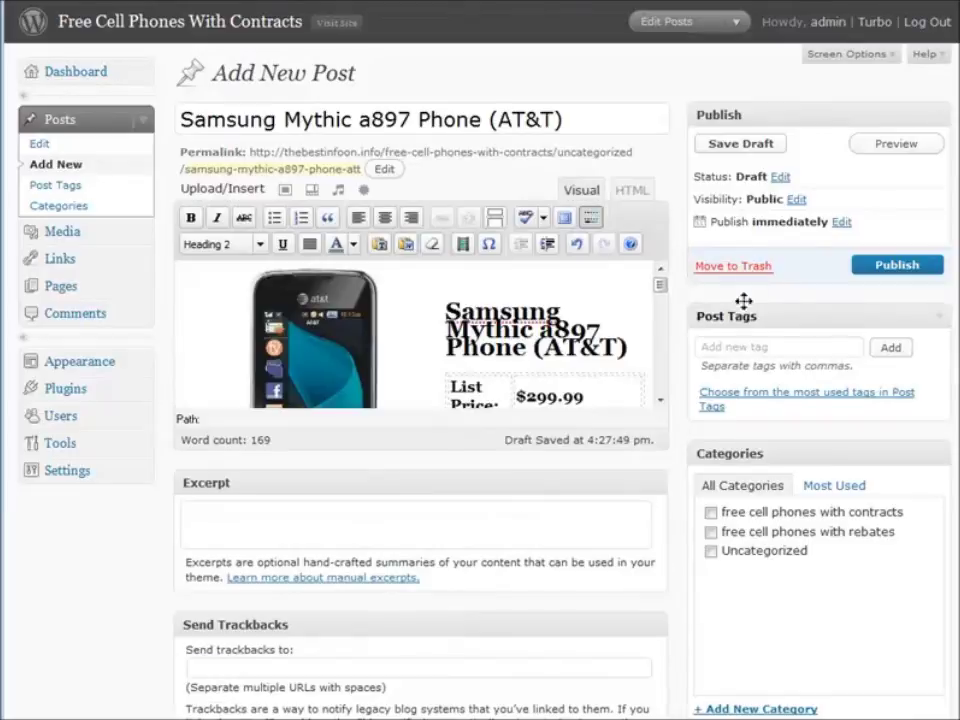
- Extend the affiliate link text to read "Find Out More About the Samsung Mythic a897 Phone (AT&T) by Clicking Here"
{"action": "scroll", "coordinate": [600, 300], "scroll_direction": "down", "scroll_amount": 5}
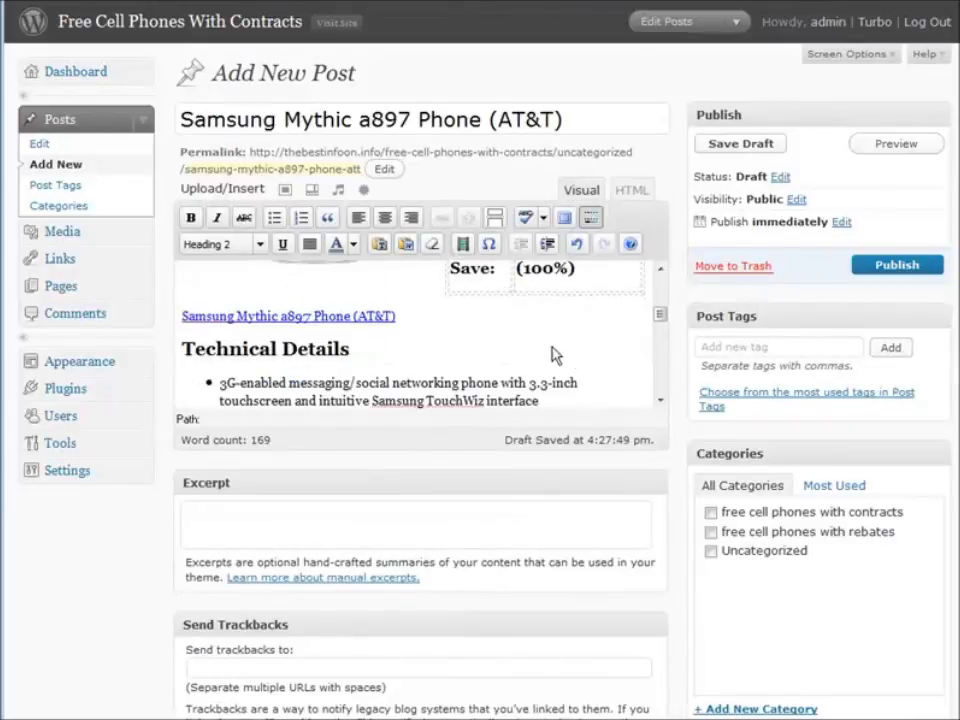
{"action": "left_click", "coordinate": [184, 316]}
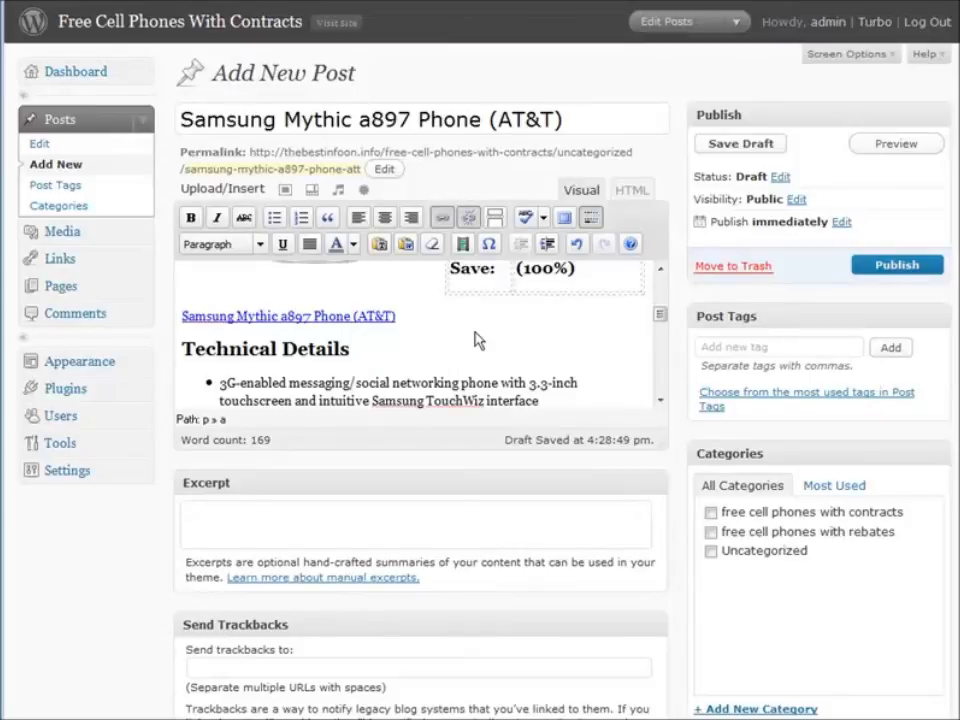
{"action": "type", "text": "Find o"}
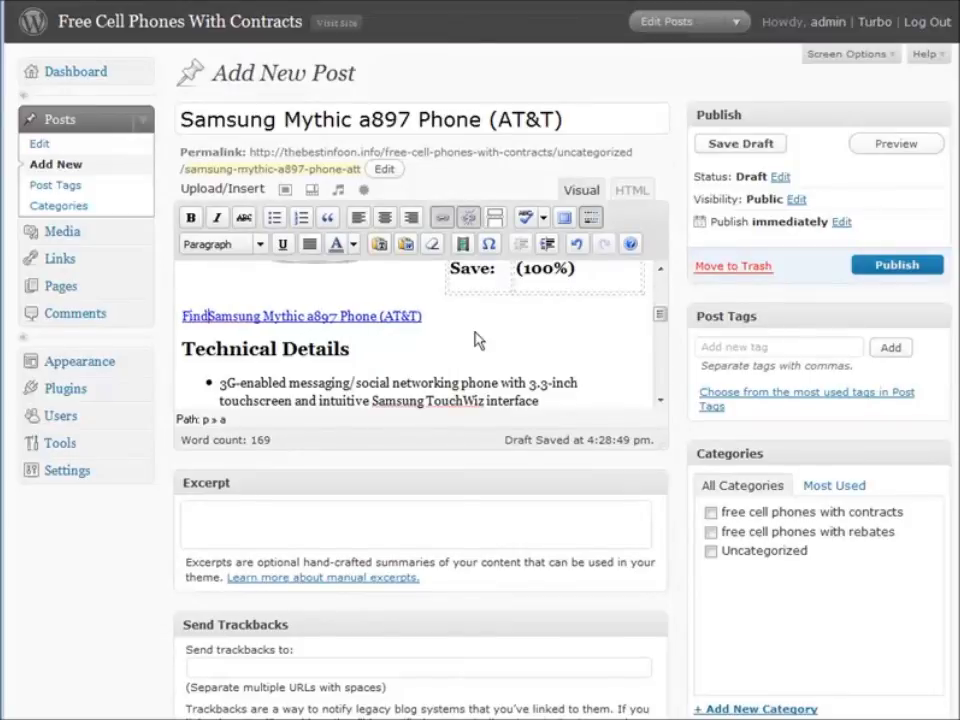
{"action": "type", "text": "ut"}
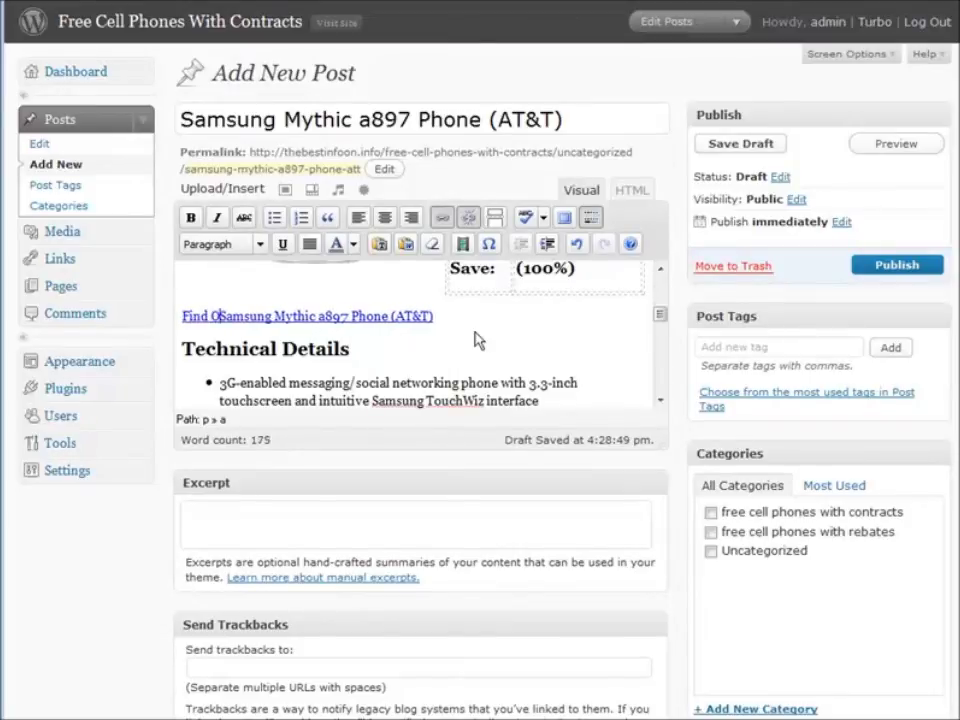
{"action": "type", "text": " More "}
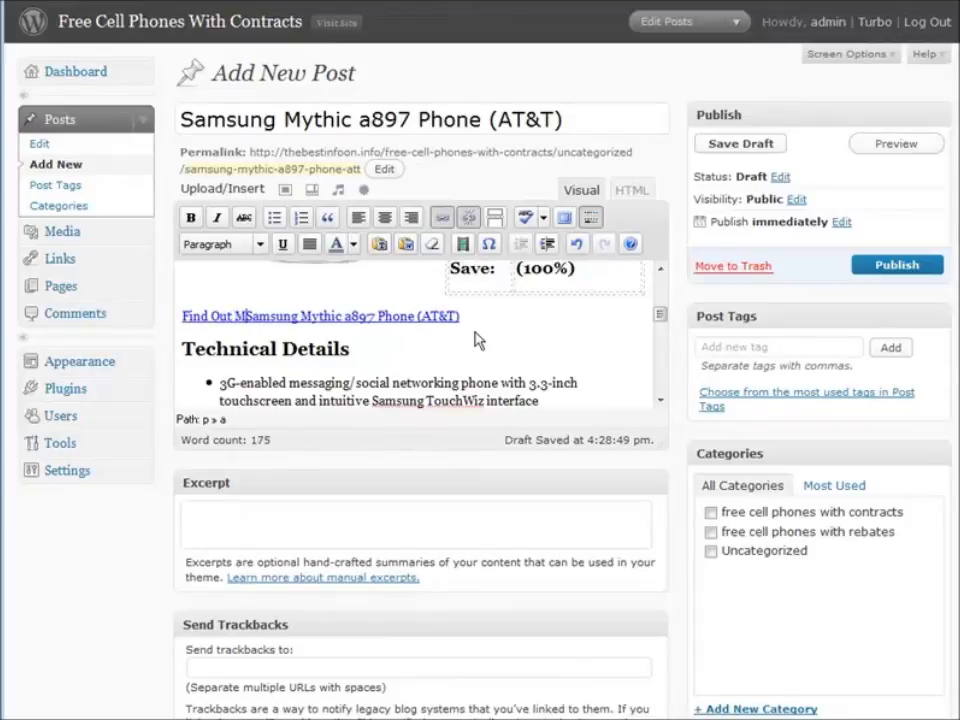
{"action": "type", "text": "Abou"}
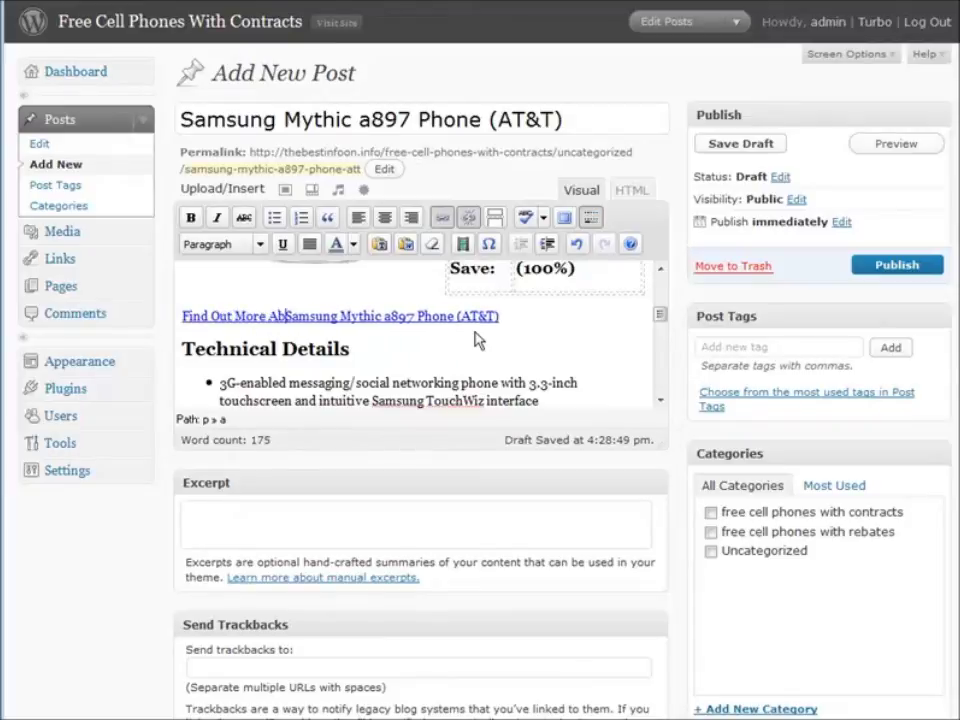
{"action": "type", "text": "t th"}
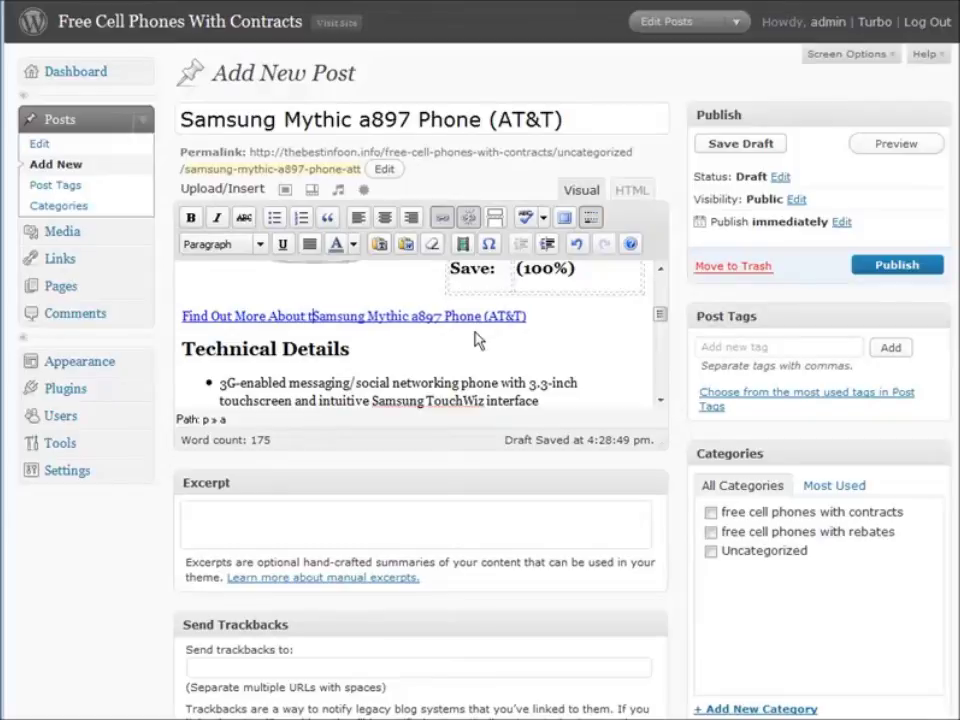
{"action": "type", "text": "e"}
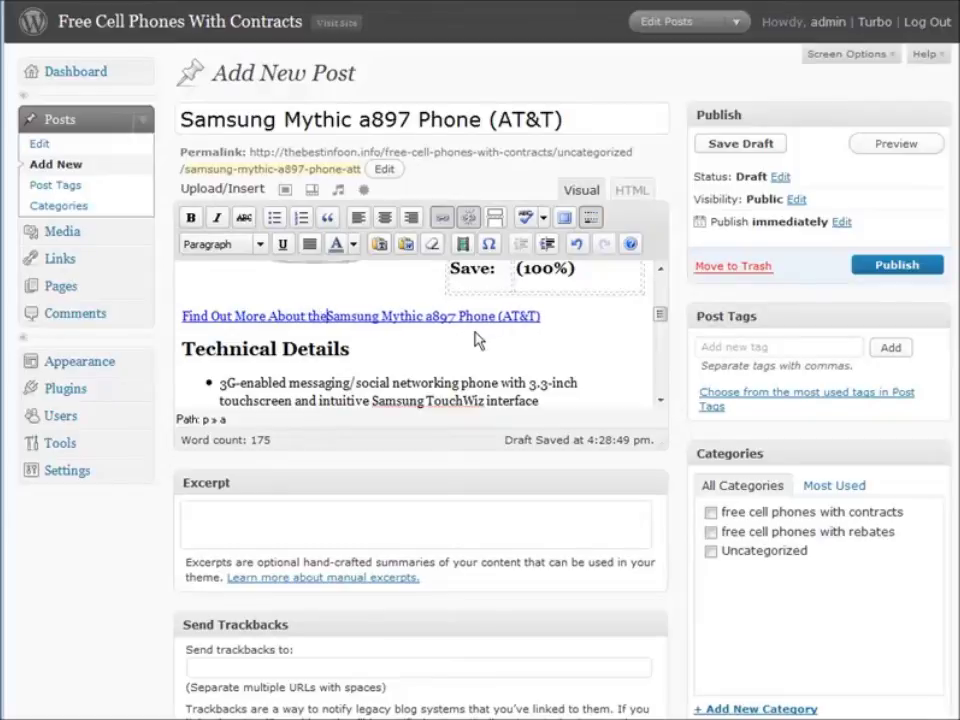
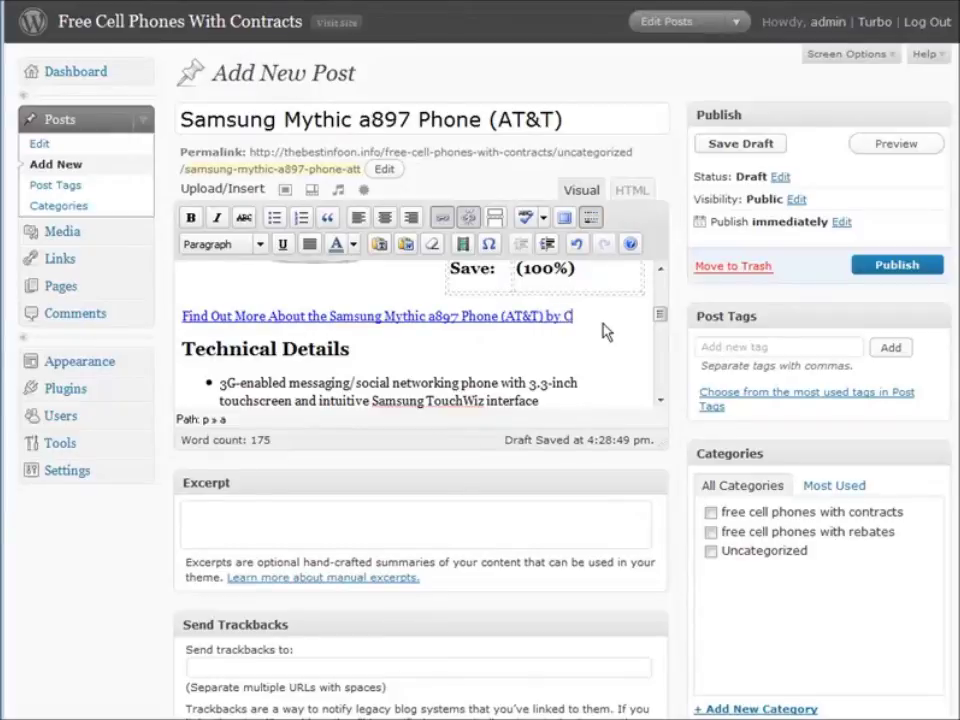
{"action": "type", "text": "ing Here"}
- Copy the "Find Out More" link line to a new paragraph below the item model number at the post's end
{"action": "left_click_drag", "start_coordinate": [182, 316], "coordinate": [625, 315]}
{"action": "right_click", "coordinate": [625, 315]}
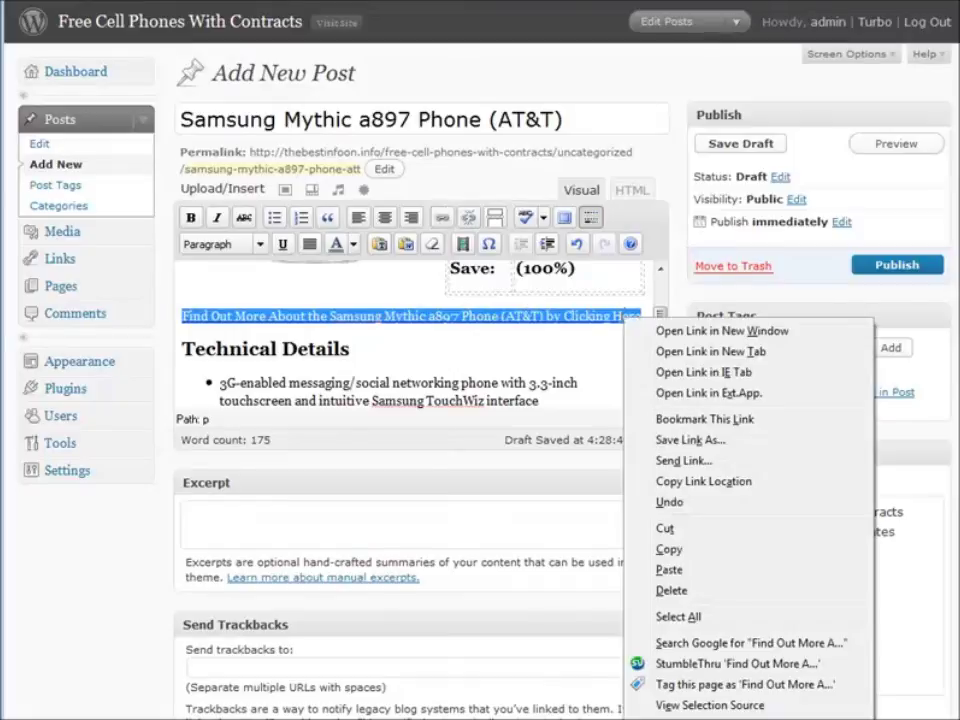
{"action": "left_click", "coordinate": [700, 484]}
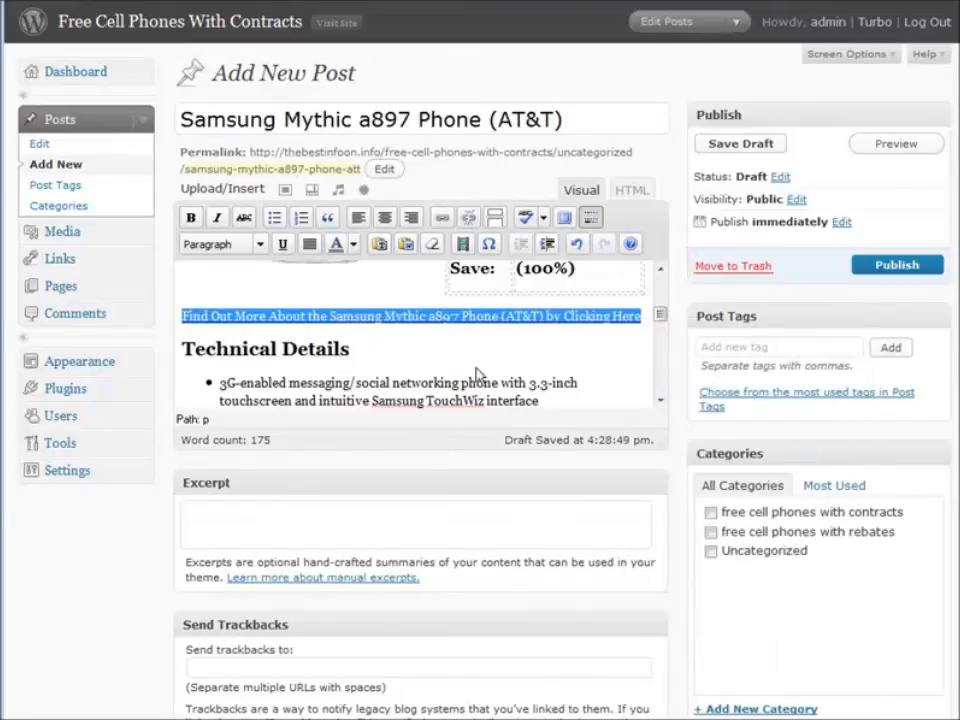
{"action": "scroll", "coordinate": [407, 364], "scroll_direction": "down", "scroll_amount": 10}
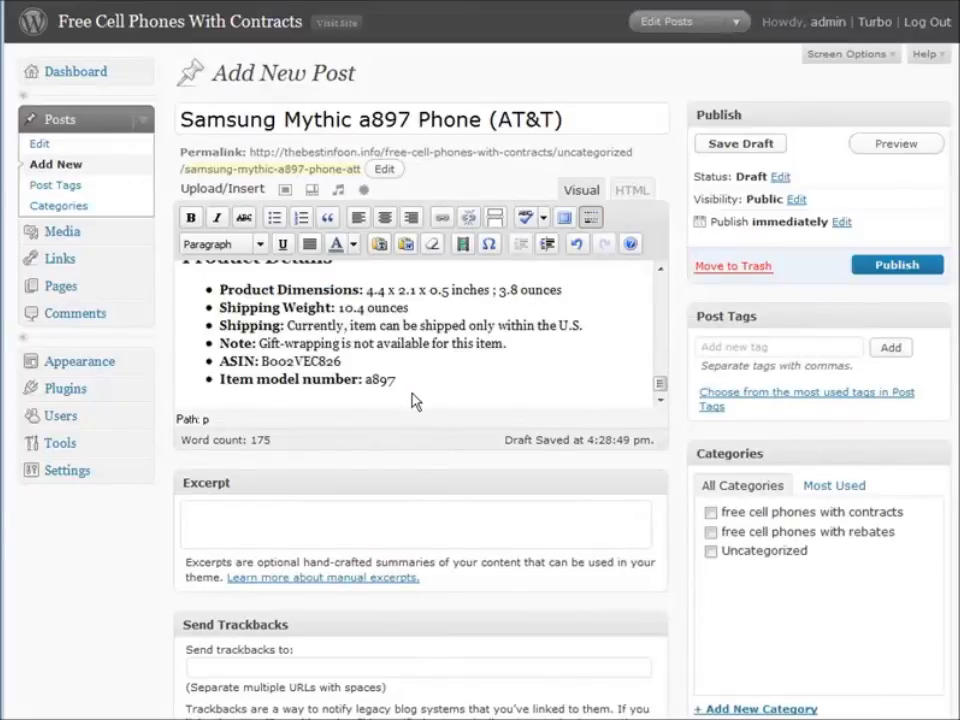
{"action": "left_click", "coordinate": [429, 388]}
{"action": "key", "text": "Return"}
{"action": "key", "text": "Return"}
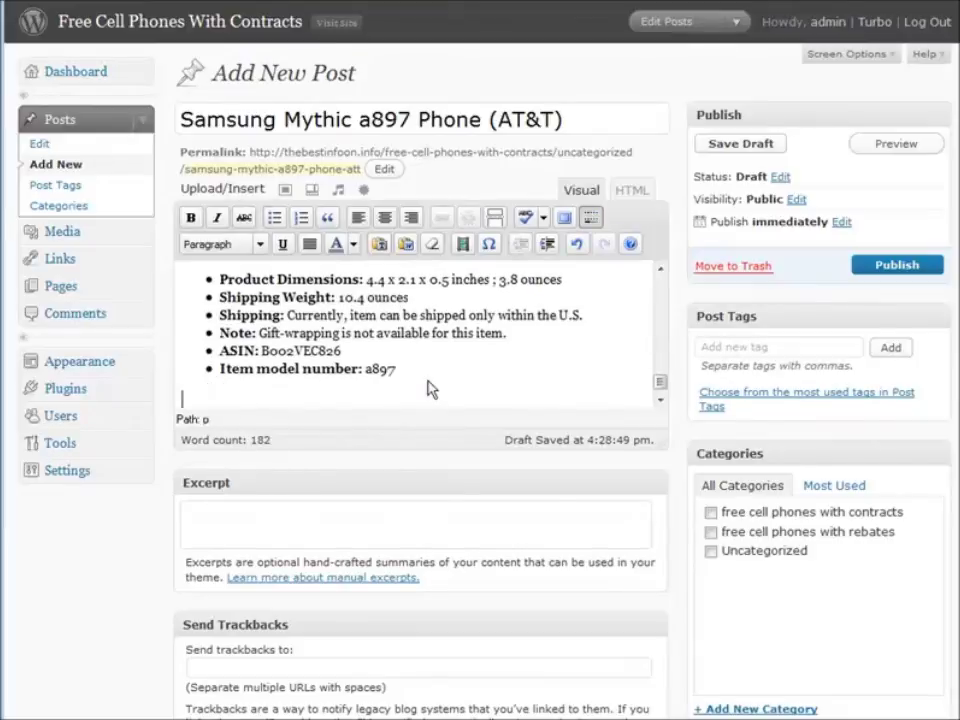
{"action": "scroll", "coordinate": [429, 388], "scroll_direction": "down", "scroll_amount": 3}
{"action": "key", "text": "ctrl+v"}
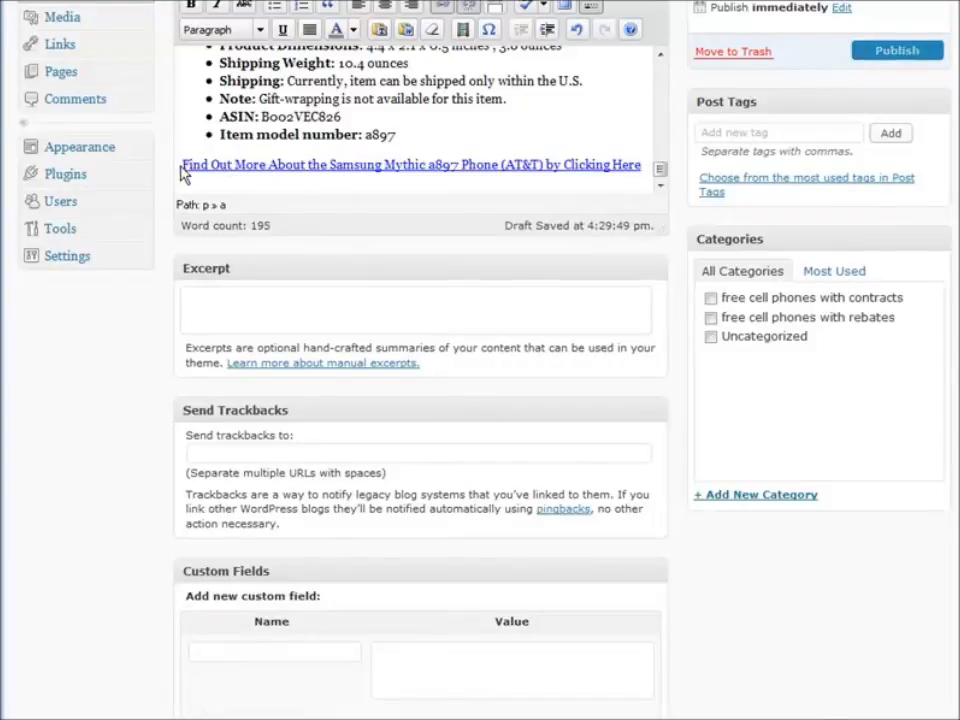
- Format the "Find Out More" link line at the end of the post as Heading 2
{"action": "left_click_drag", "start_coordinate": [181, 166], "coordinate": [655, 185]}
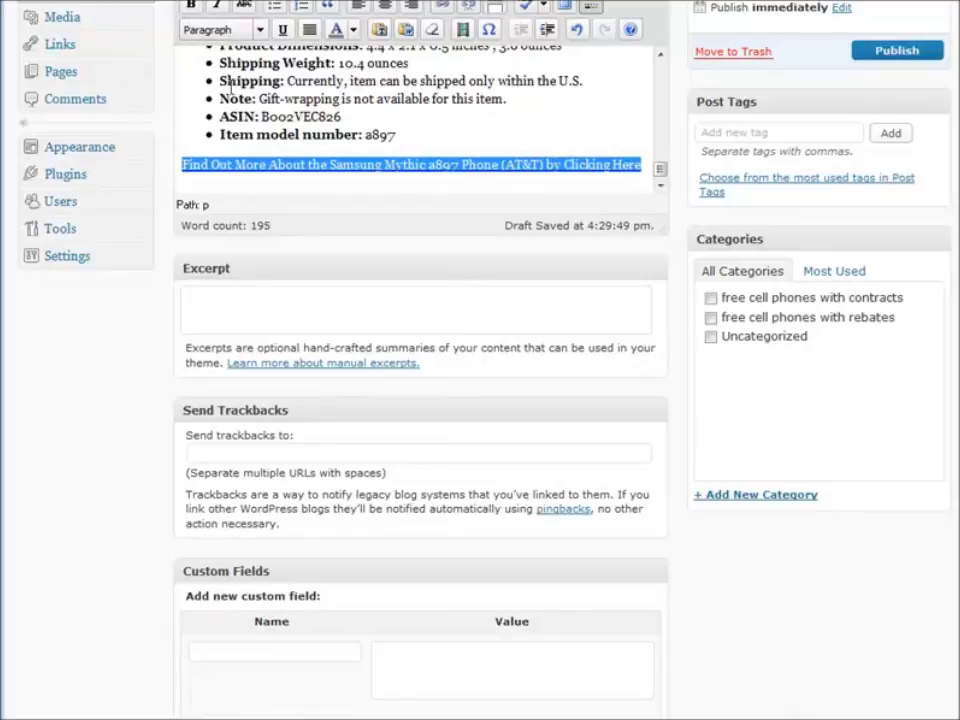
{"action": "scroll", "coordinate": [183, 82], "scroll_direction": "up", "scroll_amount": 1}
{"action": "left_click", "coordinate": [240, 31]}
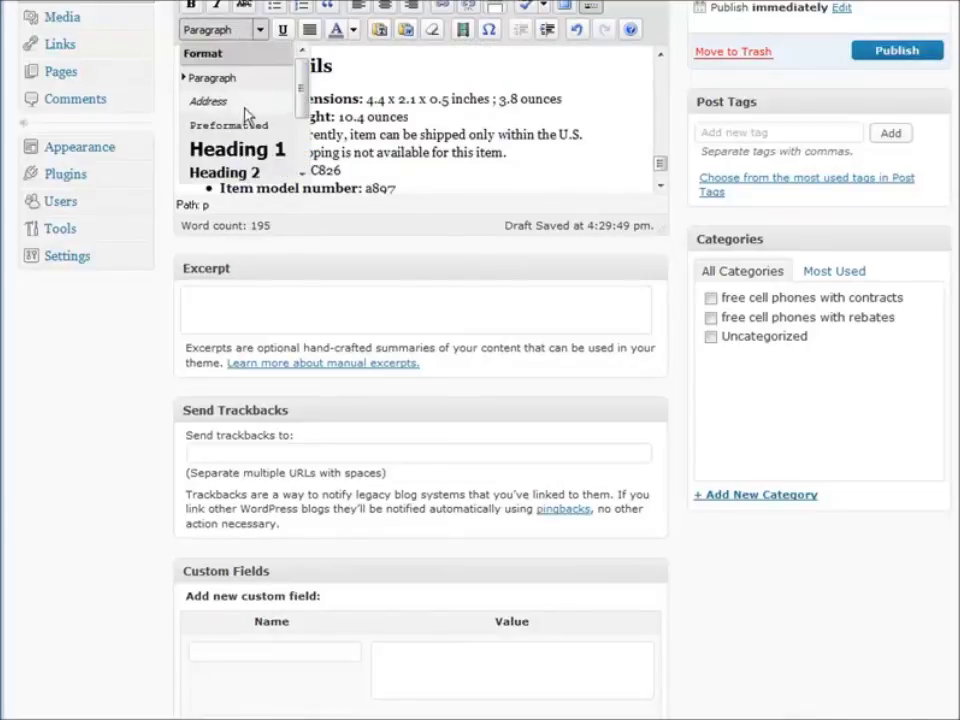
{"action": "left_click", "coordinate": [255, 173]}
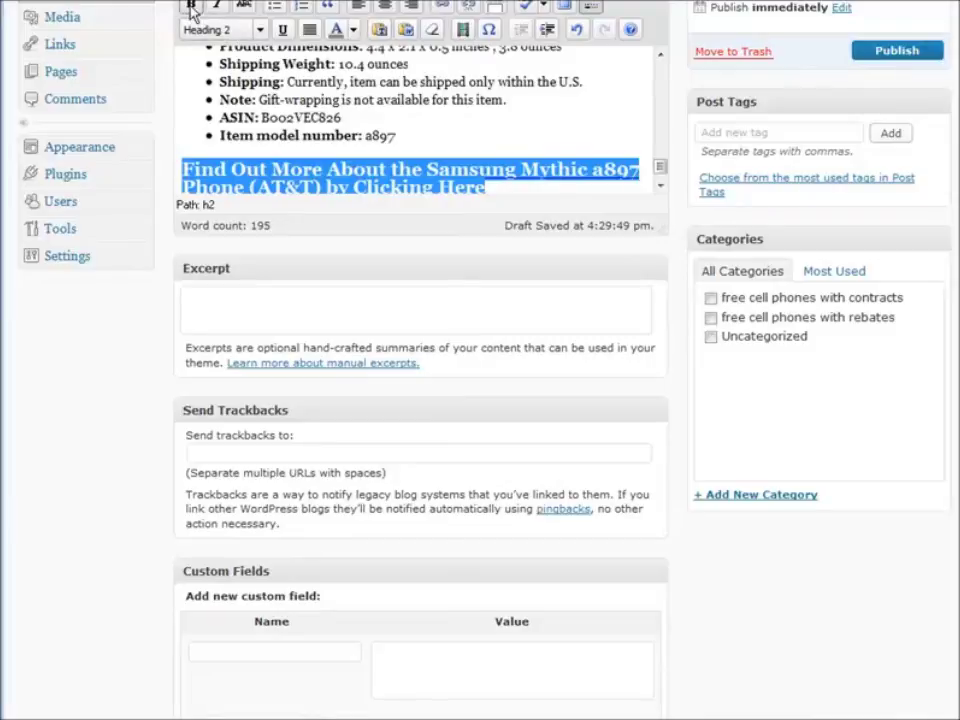
- Format the "Find Out More" link line above the Technical Details heading as Heading 2
{"action": "scroll", "coordinate": [378, 153], "scroll_direction": "up", "scroll_amount": 1}
{"action": "scroll", "coordinate": [379, 153], "scroll_direction": "up", "scroll_amount": 15}
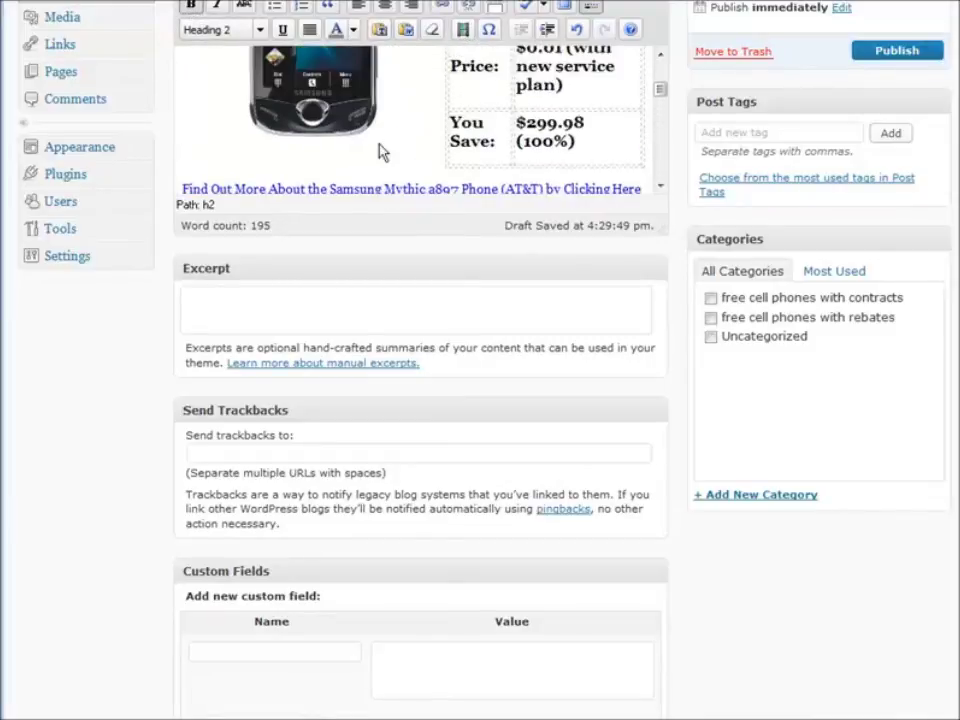
{"action": "scroll", "coordinate": [379, 152], "scroll_direction": "down", "scroll_amount": 1}
{"action": "left_click_drag", "start_coordinate": [182, 133], "coordinate": [638, 144]}
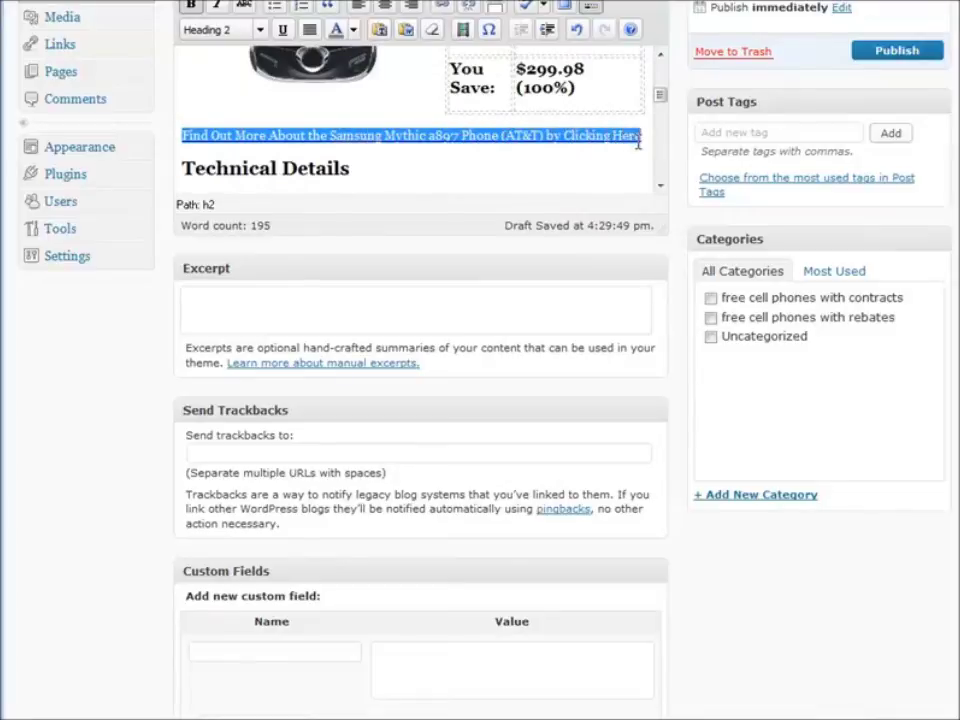
{"action": "left_click", "coordinate": [220, 30]}
{"action": "left_click", "coordinate": [212, 48]}
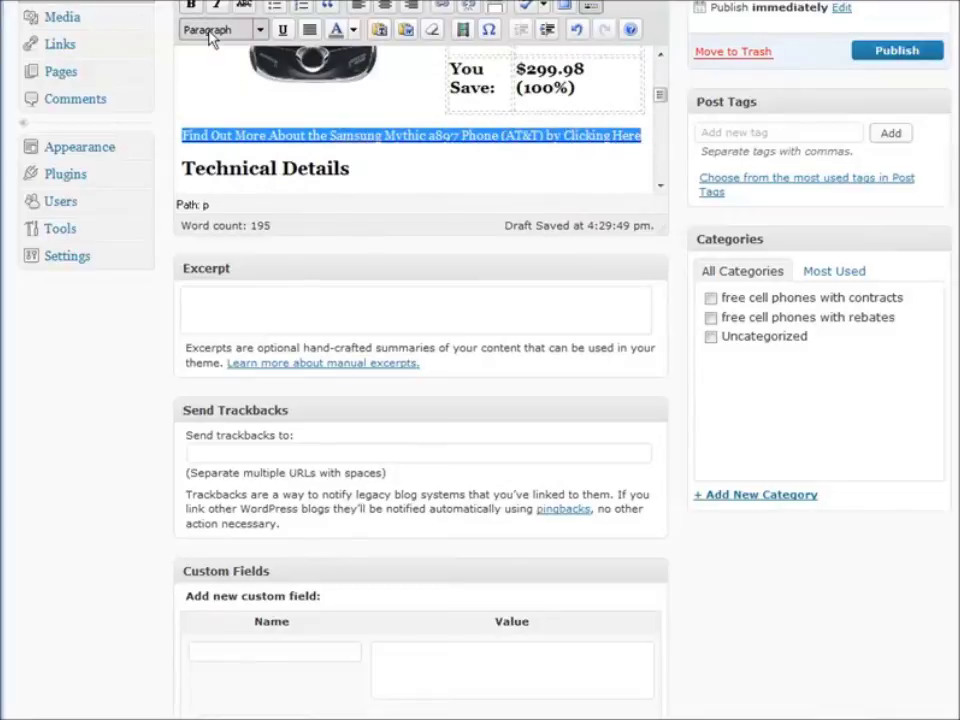
{"action": "left_click", "coordinate": [210, 32]}
{"action": "left_click", "coordinate": [230, 172]}
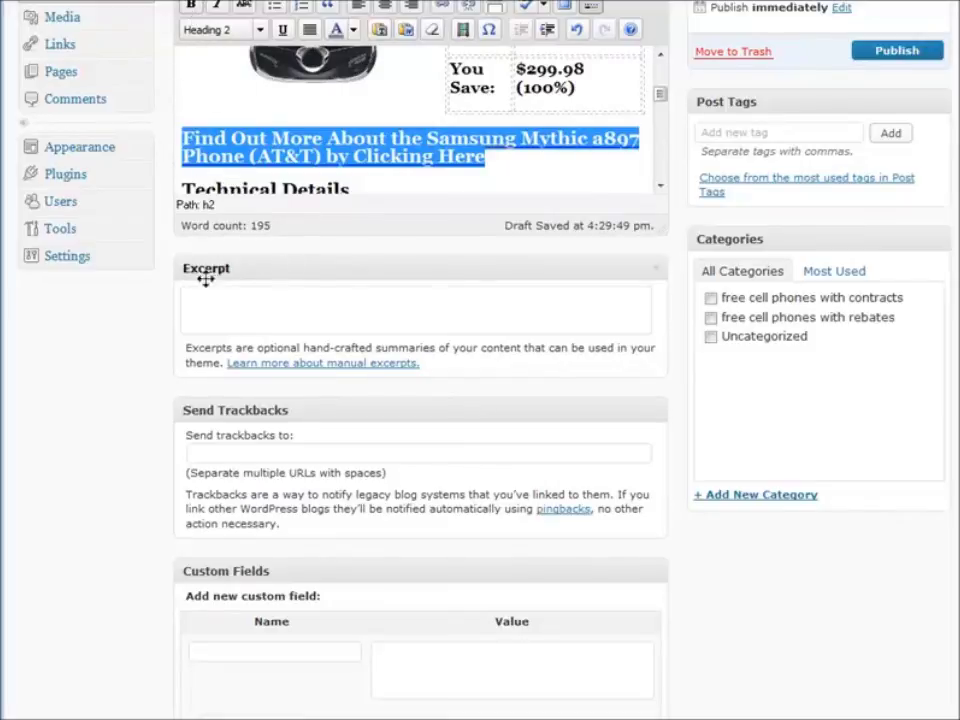
- Assign the post to the "free cell phones with contracts" category
{"action": "left_click", "coordinate": [711, 298]}
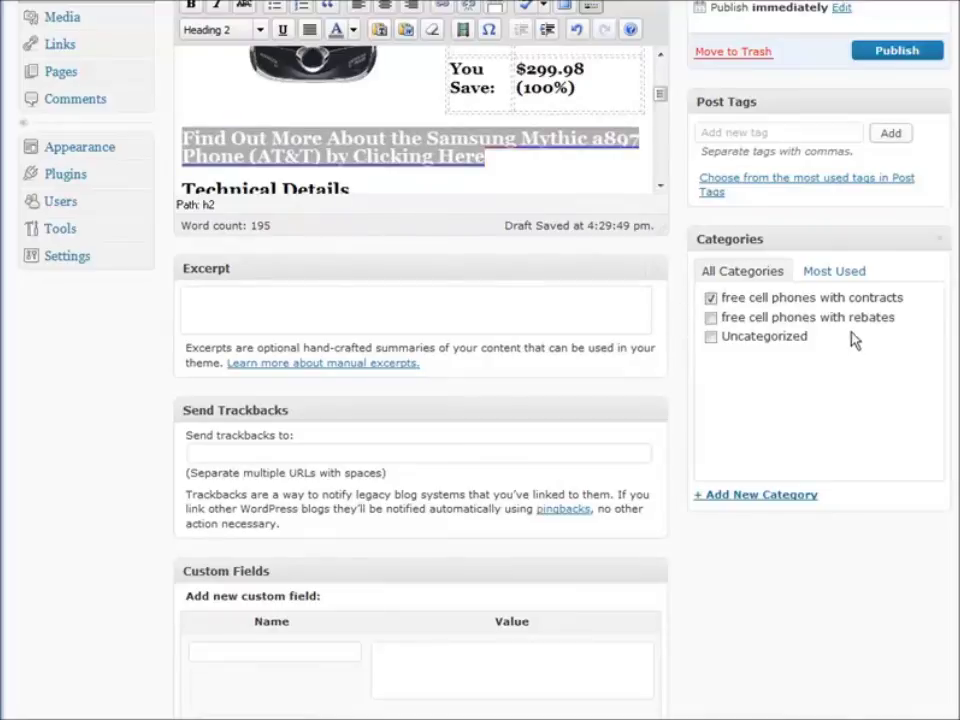
{"action": "scroll", "coordinate": [856, 343], "scroll_direction": "down", "scroll_amount": 5}
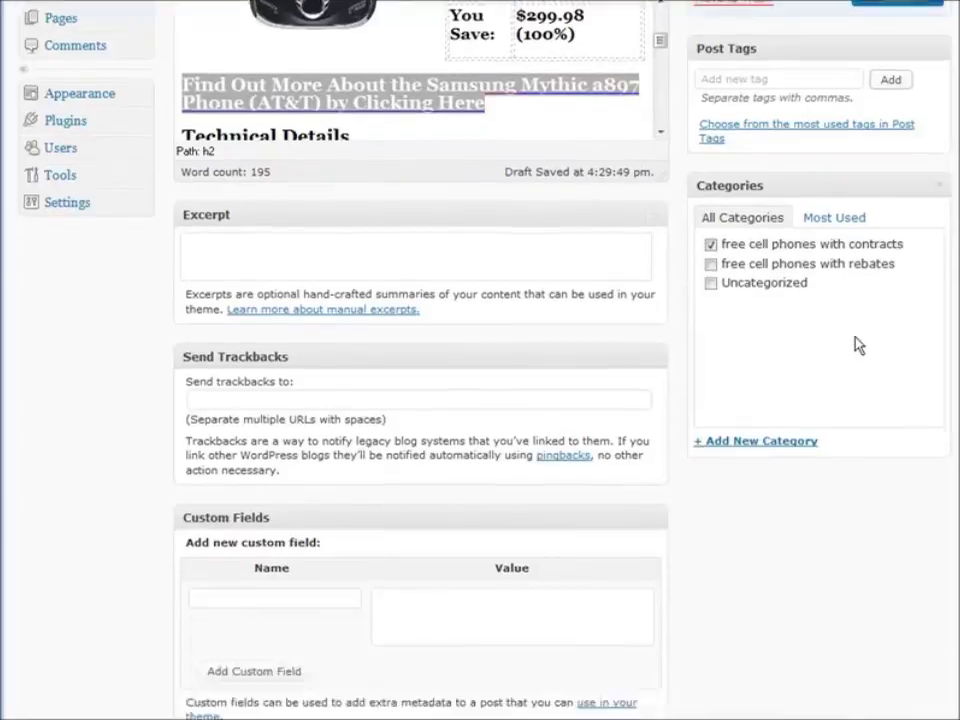
{"action": "scroll", "coordinate": [848, 347], "scroll_direction": "up", "scroll_amount": 6}
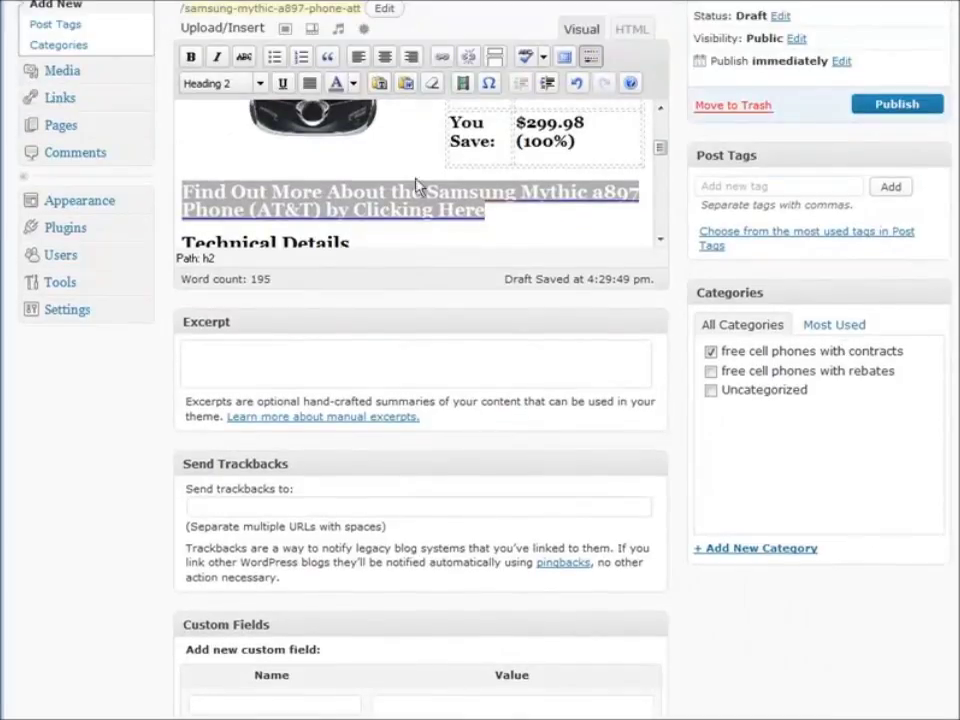
- Copy "Samsung Mythic a897" from the post title into the SEO description and set the SEO keywords to "Samsung Mythic a897,samsung"
{"action": "left_click", "coordinate": [455, 171]}
{"action": "scroll", "coordinate": [313, 82], "scroll_direction": "up", "scroll_amount": 1}
{"action": "scroll", "coordinate": [313, 82], "scroll_direction": "up", "scroll_amount": 1}
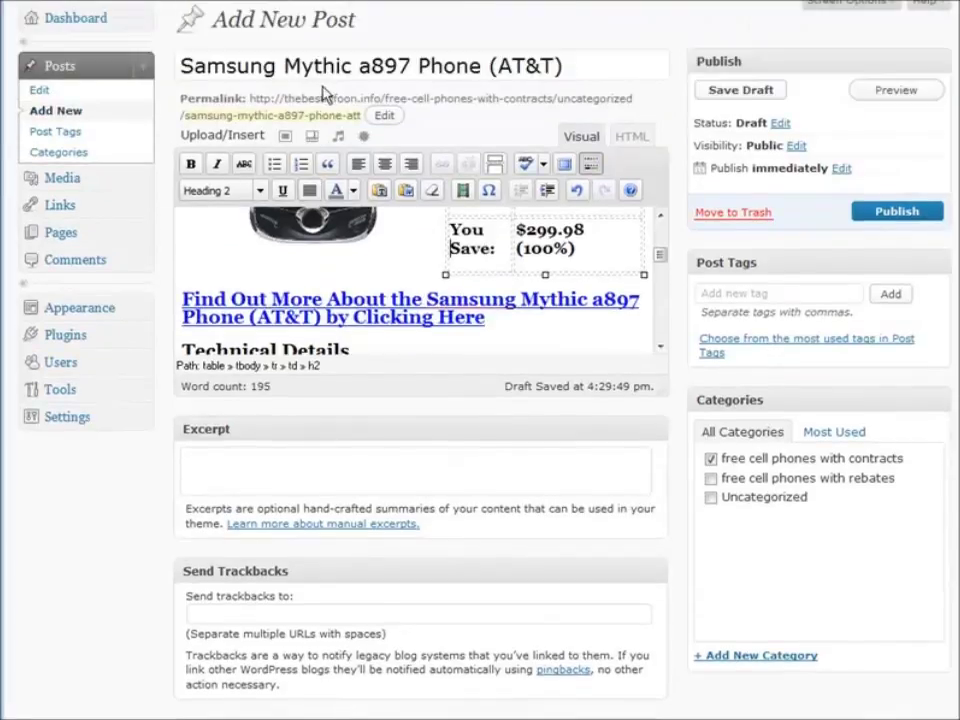
{"action": "left_click_drag", "start_coordinate": [411, 66], "coordinate": [183, 67]}
{"action": "right_click", "coordinate": [256, 66]}
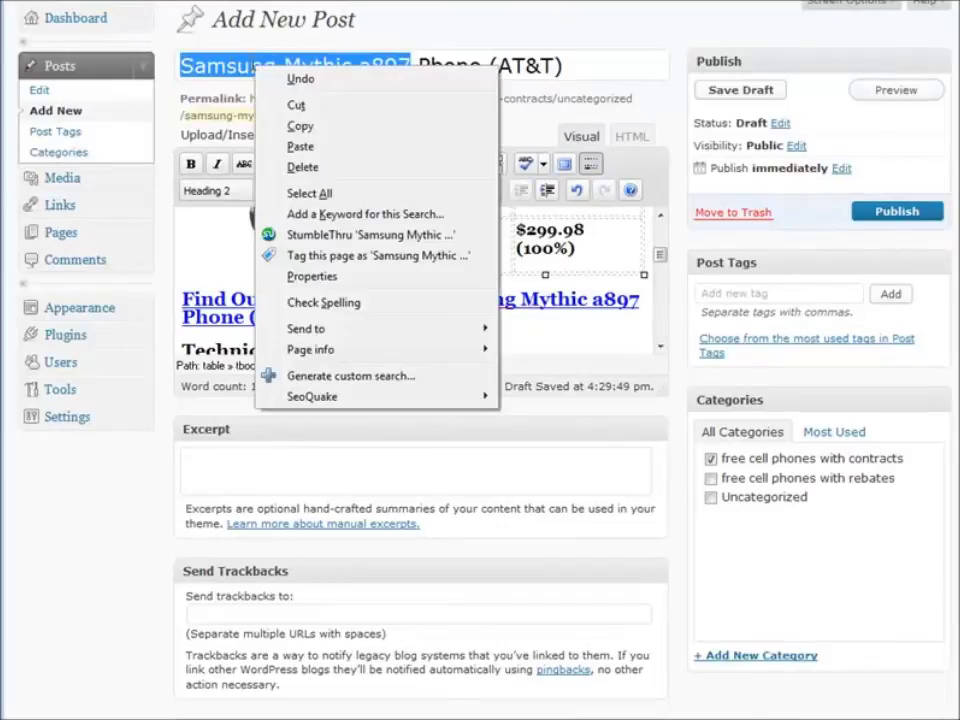
{"action": "left_click", "coordinate": [306, 128]}
{"action": "scroll", "coordinate": [689, 308], "scroll_direction": "down", "scroll_amount": 1}
{"action": "scroll", "coordinate": [689, 308], "scroll_direction": "down", "scroll_amount": 12}
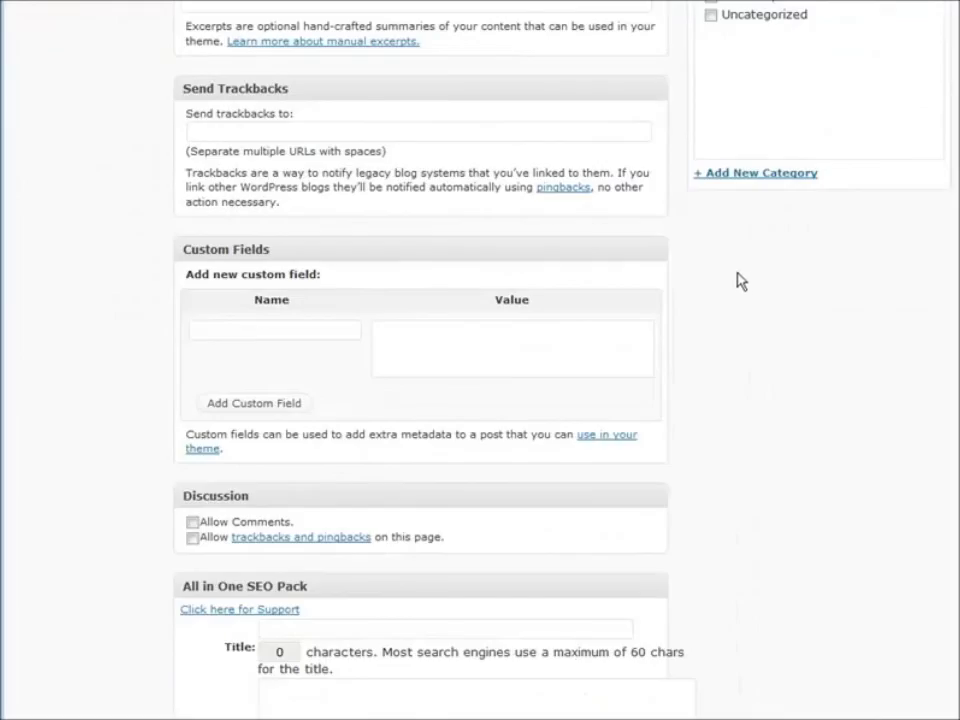
{"action": "left_click", "coordinate": [305, 463]}
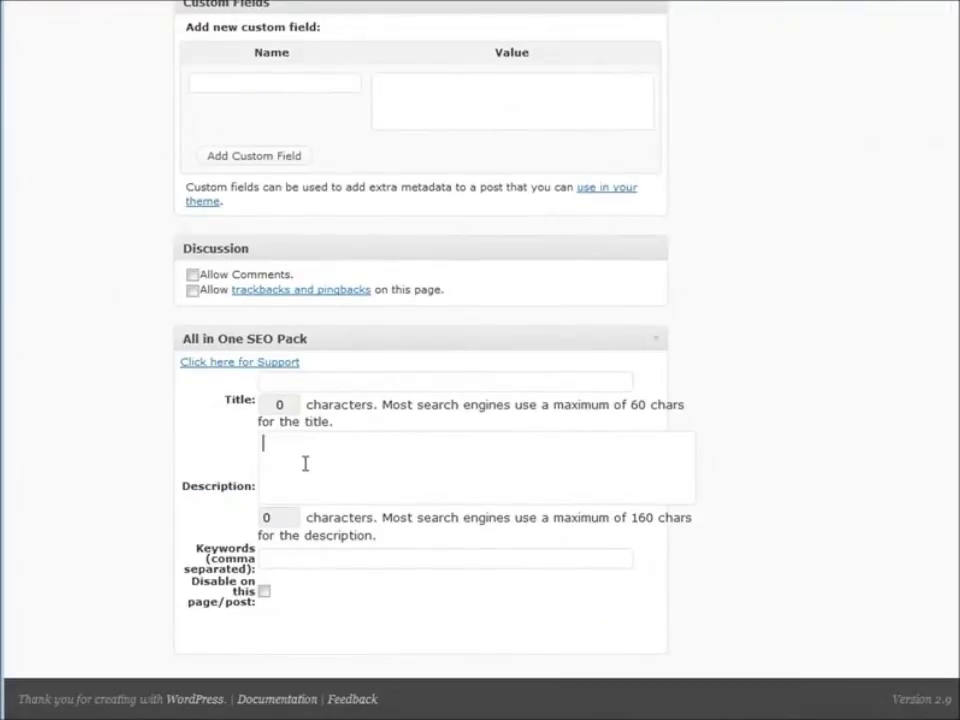
{"action": "key", "text": "ctrl+v"}
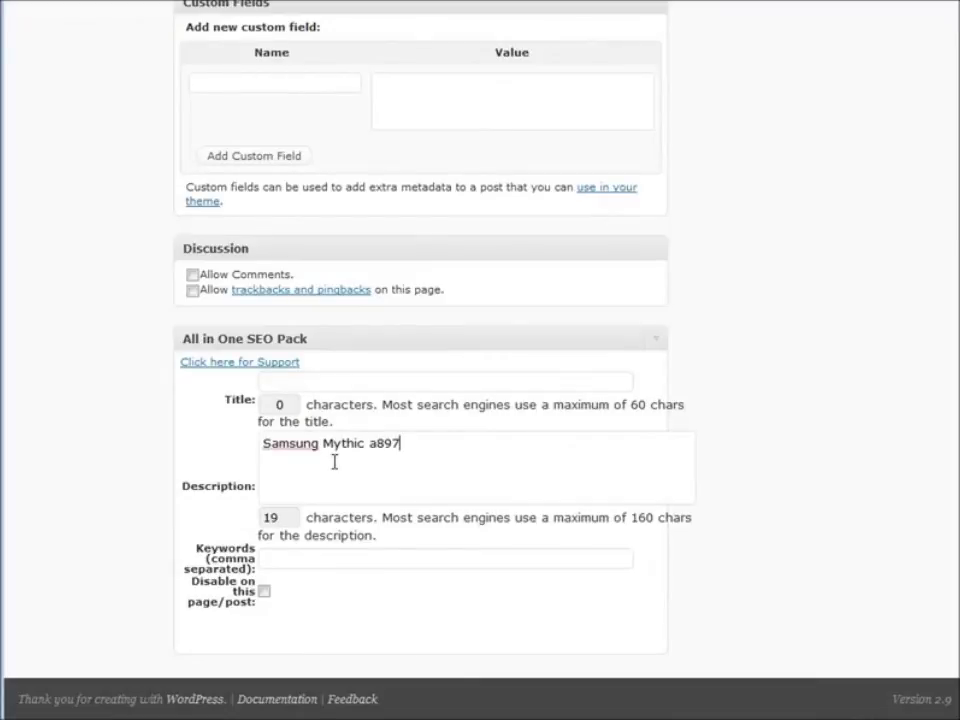
{"action": "left_click", "coordinate": [301, 562]}
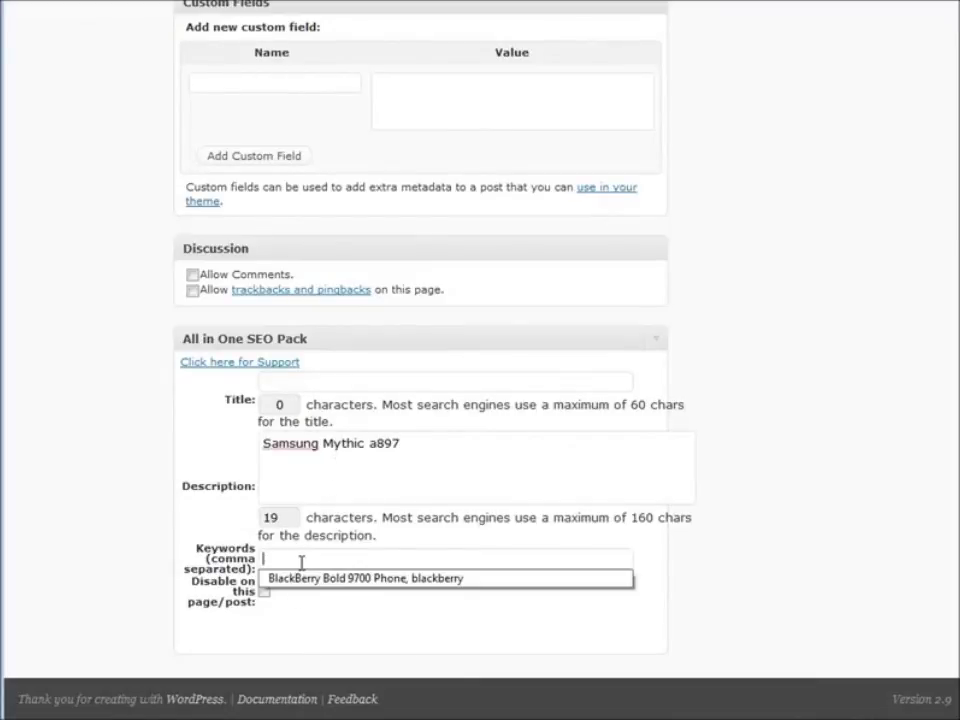
{"action": "key", "text": "ctrl+v"}
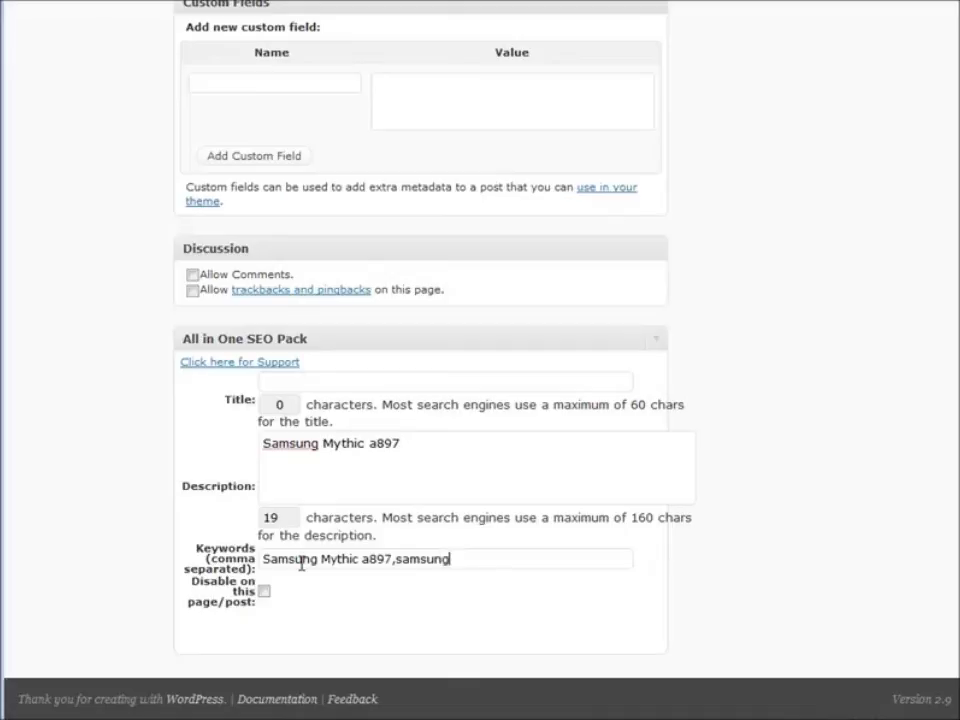
- Copy "Samsung Mythic" from the post title and add it as a post tag
{"action": "scroll", "coordinate": [491, 456], "scroll_direction": "up", "scroll_amount": 8}
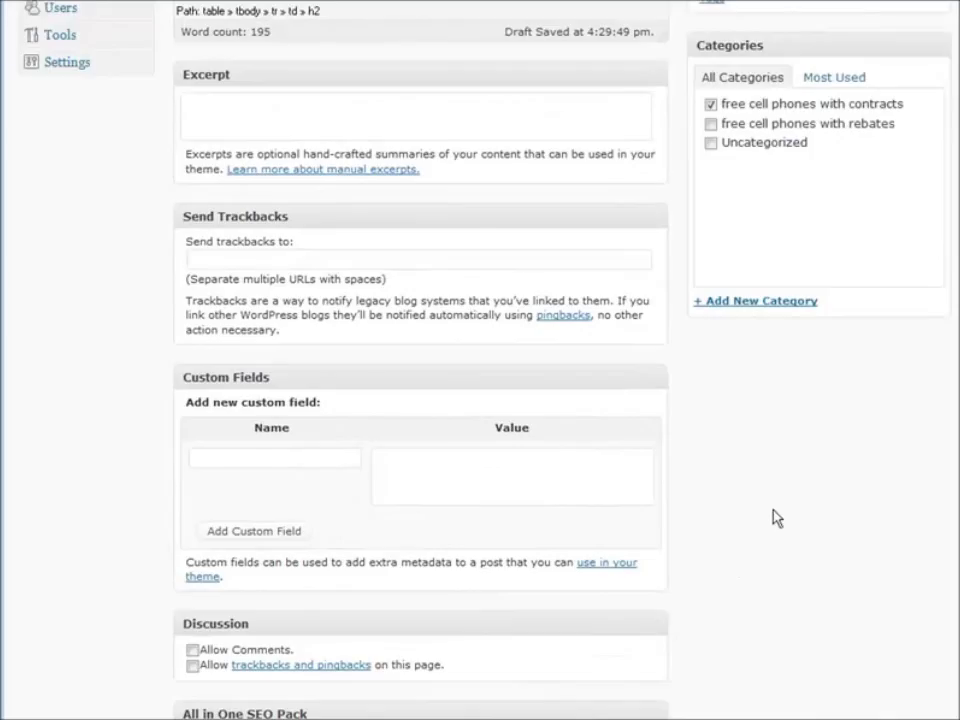
{"action": "scroll", "coordinate": [950, 548], "scroll_direction": "up", "scroll_amount": 1}
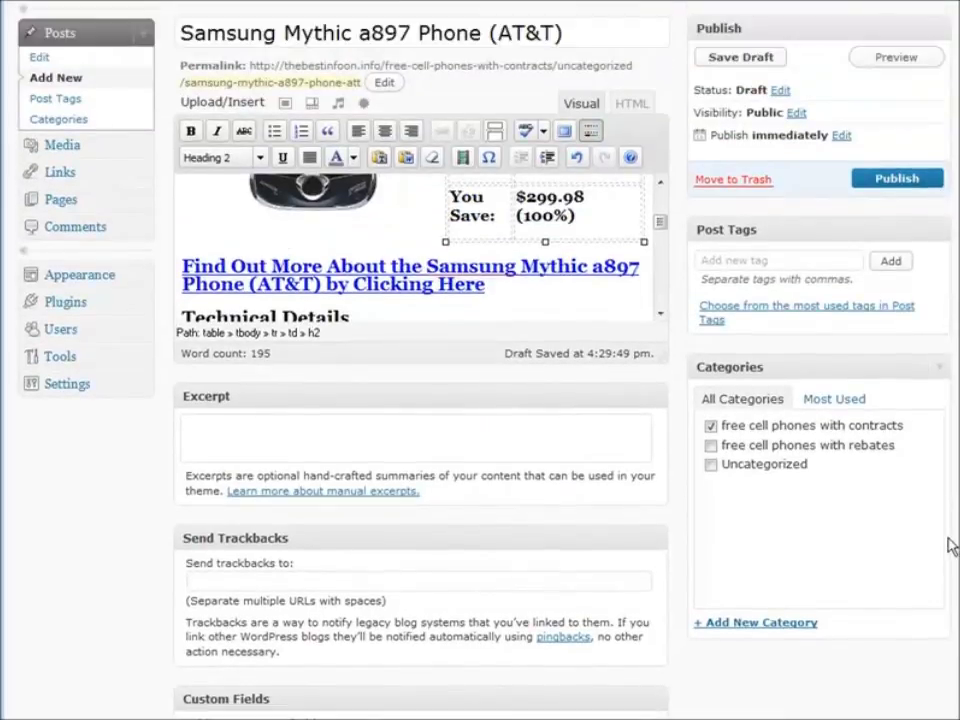
{"action": "left_click", "coordinate": [736, 258]}
{"action": "scroll", "coordinate": [556, 244], "scroll_direction": "up", "scroll_amount": 2}
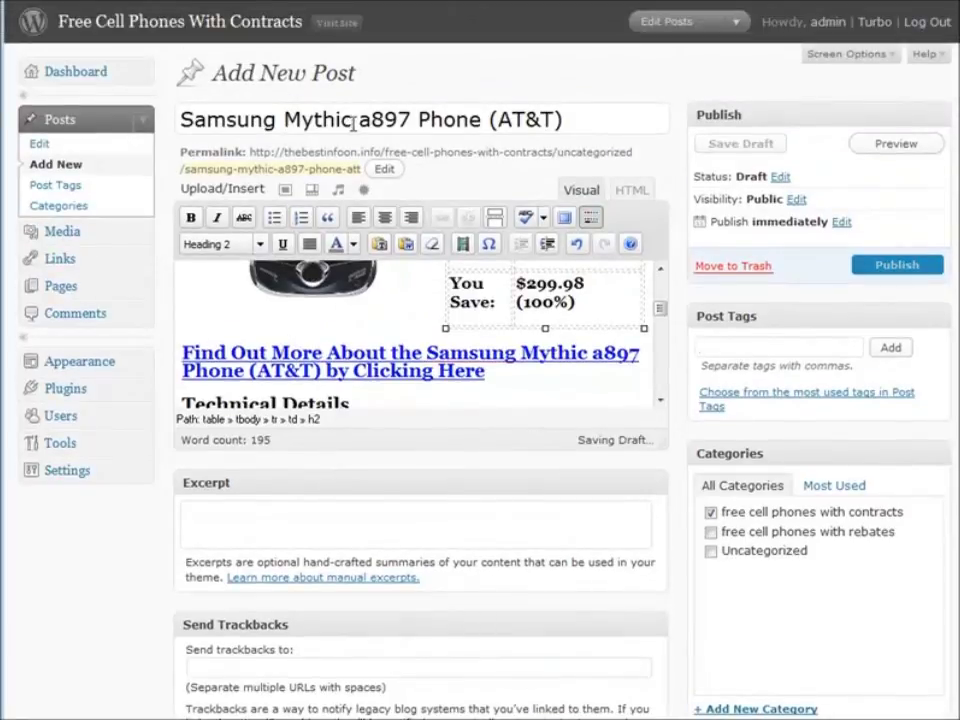
{"action": "left_click_drag", "start_coordinate": [412, 120], "coordinate": [181, 120]}
{"action": "left_click", "coordinate": [322, 120]}
{"action": "left_click_drag", "start_coordinate": [341, 120], "coordinate": [352, 120]}
{"action": "left_click", "coordinate": [358, 120]}
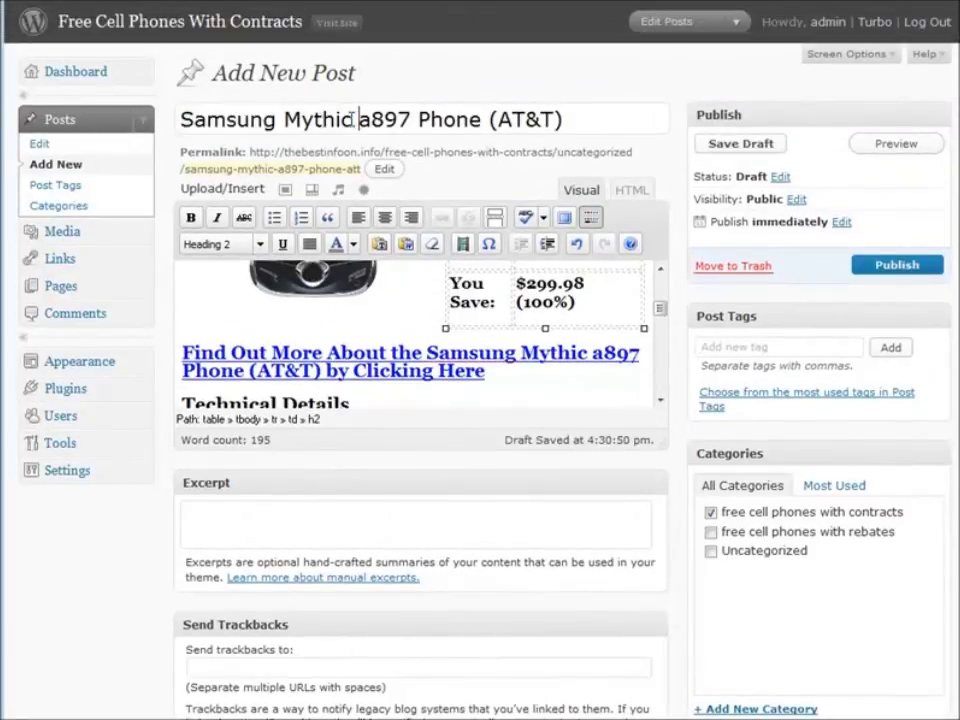
{"action": "left_click_drag", "start_coordinate": [236, 120], "coordinate": [262, 120]}
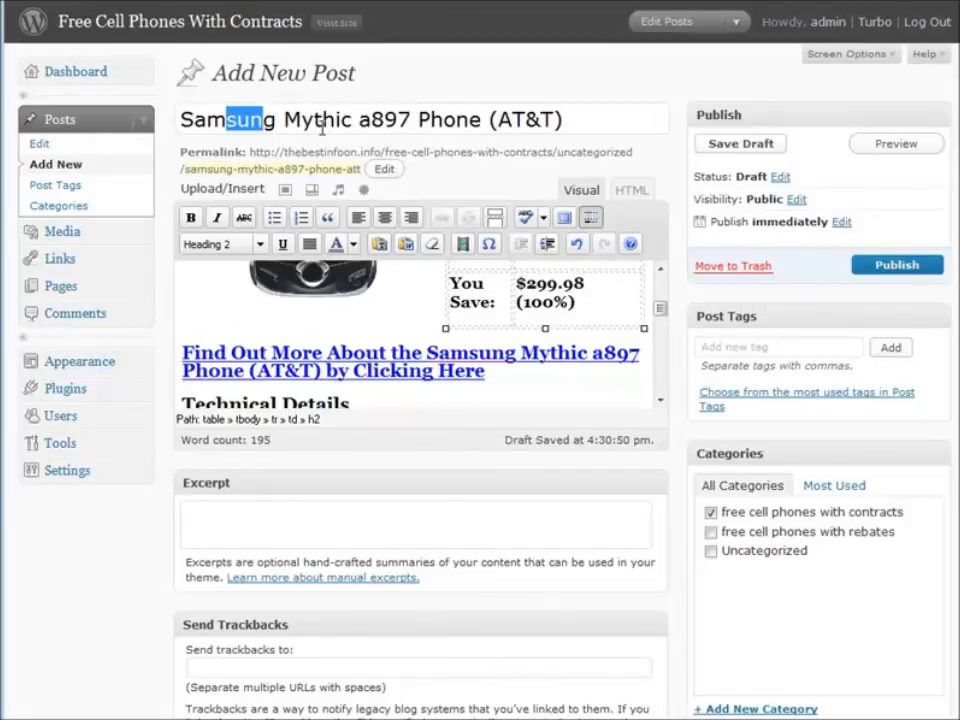
{"action": "left_click_drag", "start_coordinate": [353, 120], "coordinate": [174, 119]}
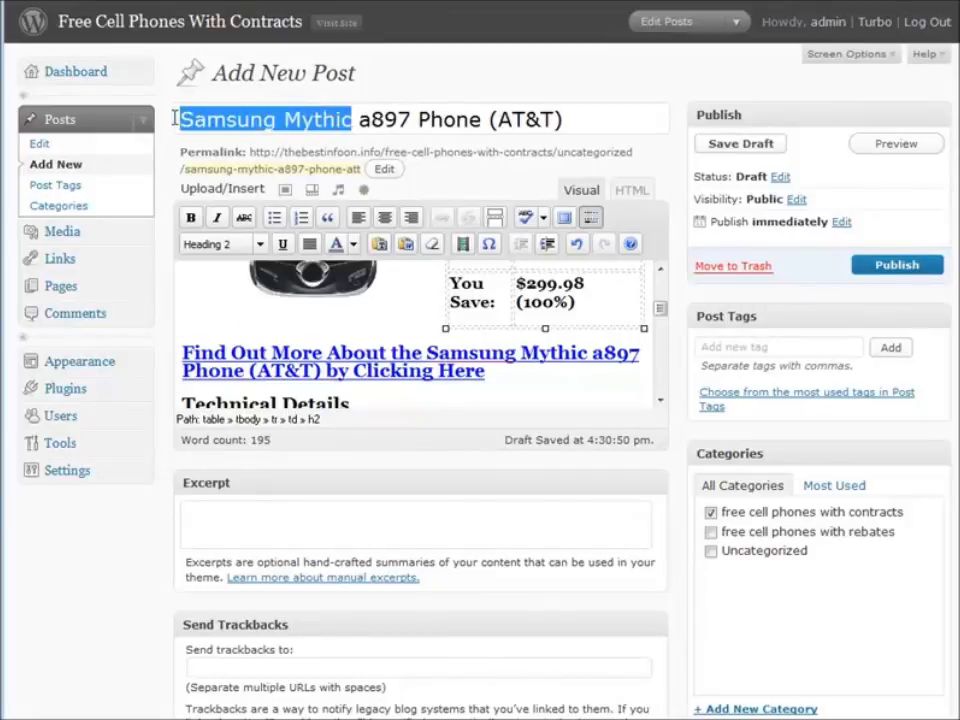
{"action": "right_click", "coordinate": [246, 119]}
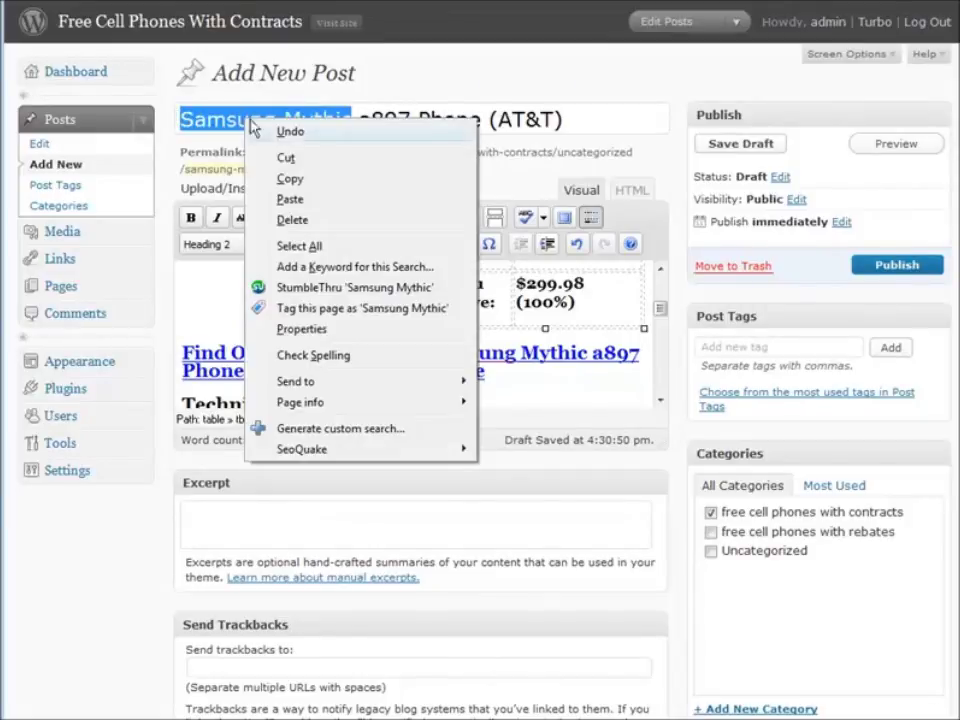
{"action": "left_click", "coordinate": [311, 179]}
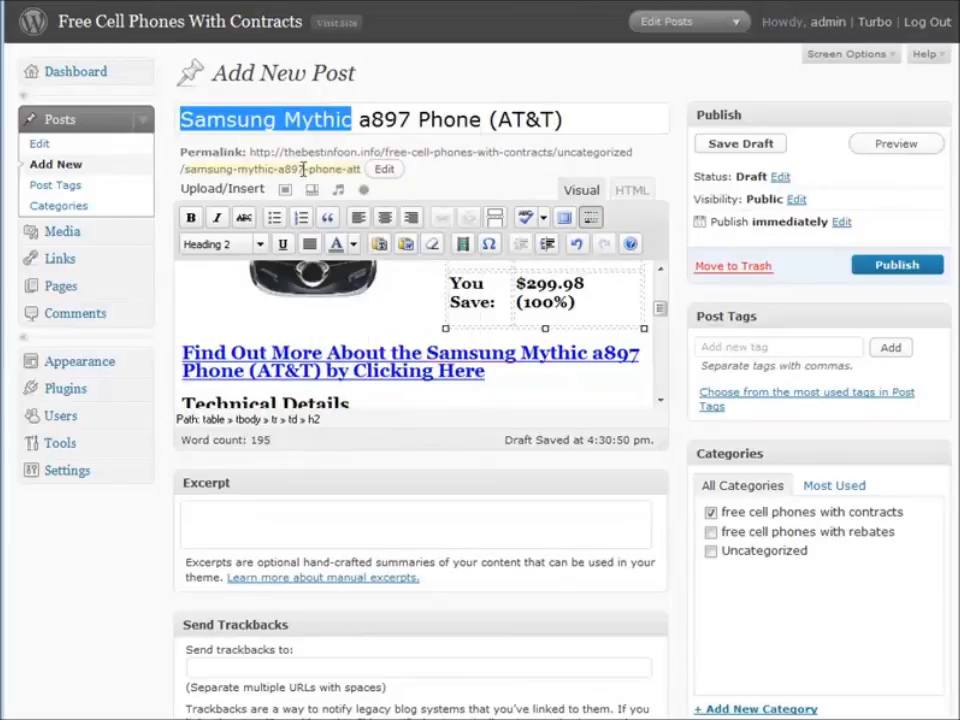
{"action": "left_click", "coordinate": [740, 348]}
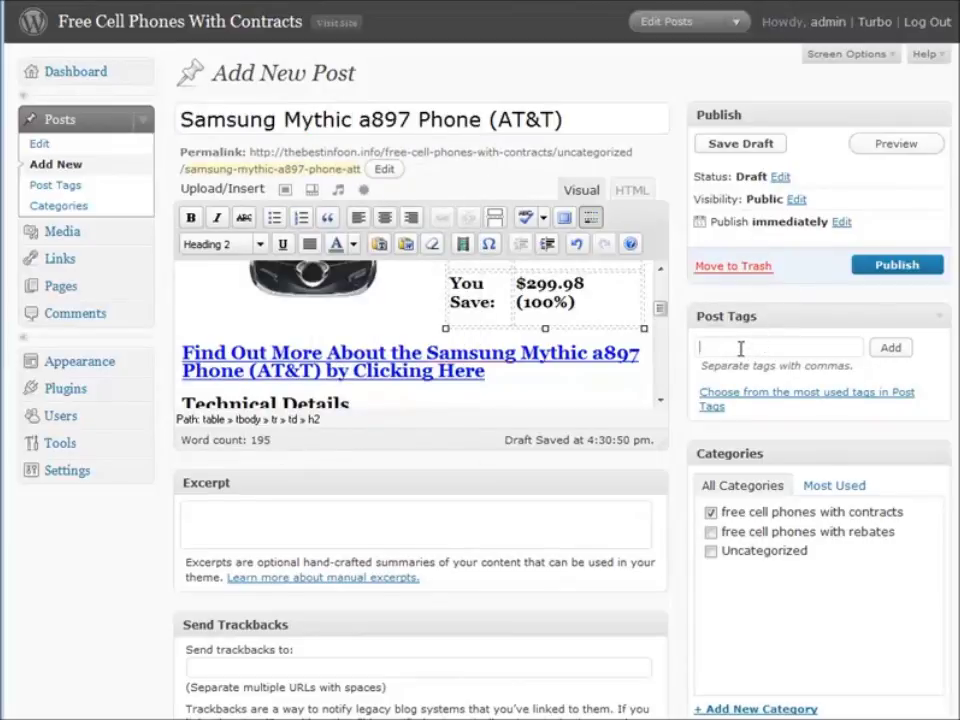
{"action": "key", "text": "ctrl+v"}
{"action": "left_click", "coordinate": [889, 348]}
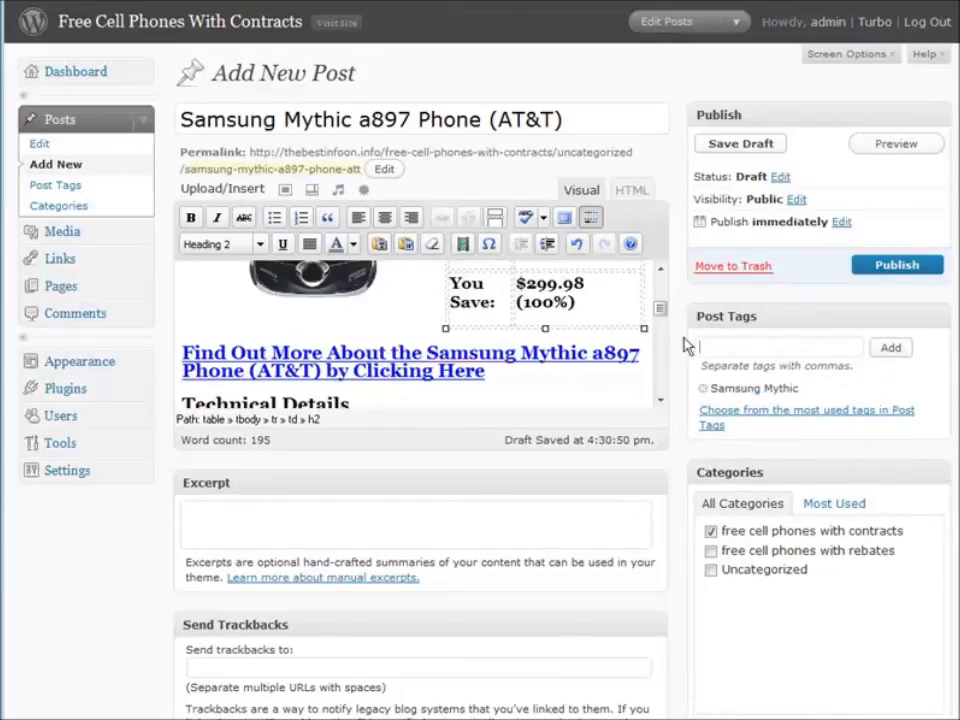
- Set the post's publish date and time to Dec 31, 2009 @ 06:16
{"action": "left_click", "coordinate": [842, 224]}
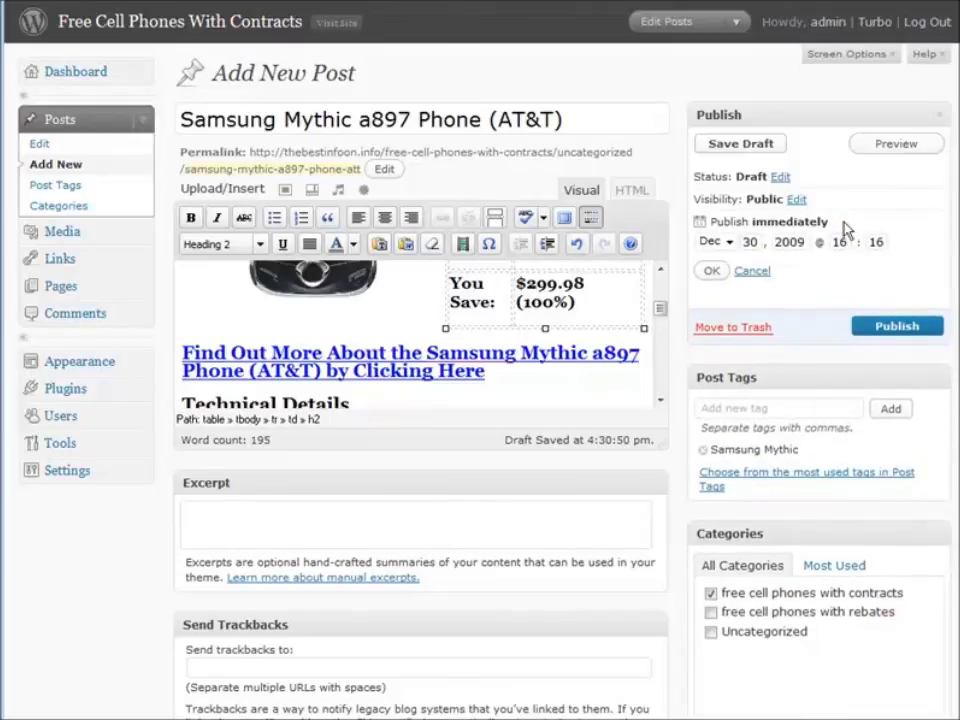
{"action": "double_click", "coordinate": [750, 242]}
{"action": "type", "text": "1"}
{"action": "left_click_drag", "start_coordinate": [829, 242], "coordinate": [838, 242]}
{"action": "type", "text": "0"}
{"action": "left_click", "coordinate": [712, 271]}
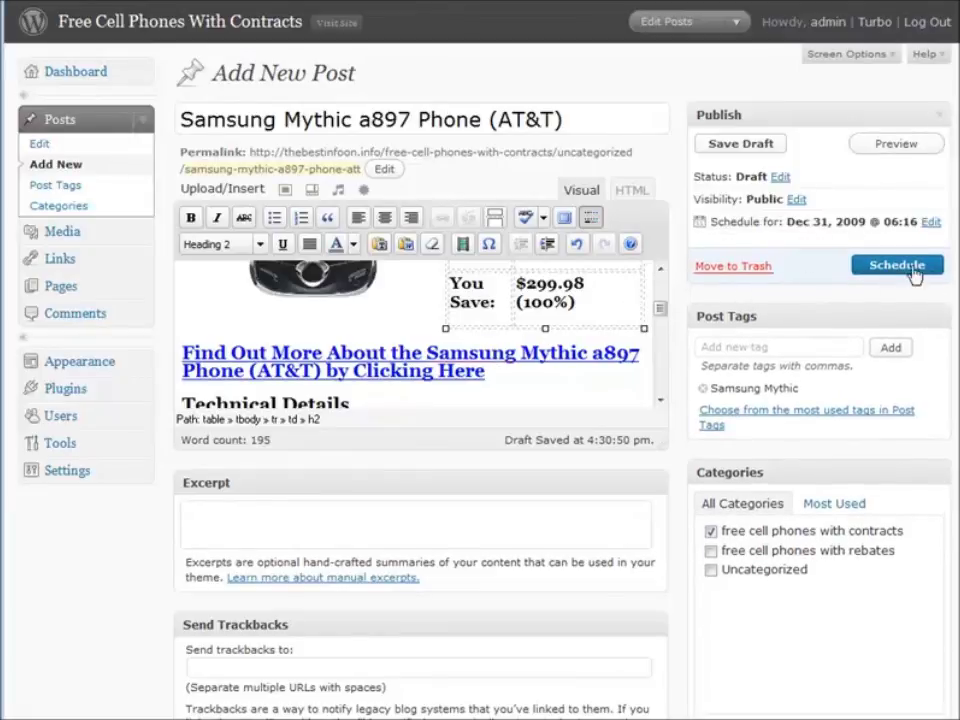
- Preview the post from the image and prices down to the closing affiliate link, and return to the editor
{"action": "left_click", "coordinate": [896, 145]}
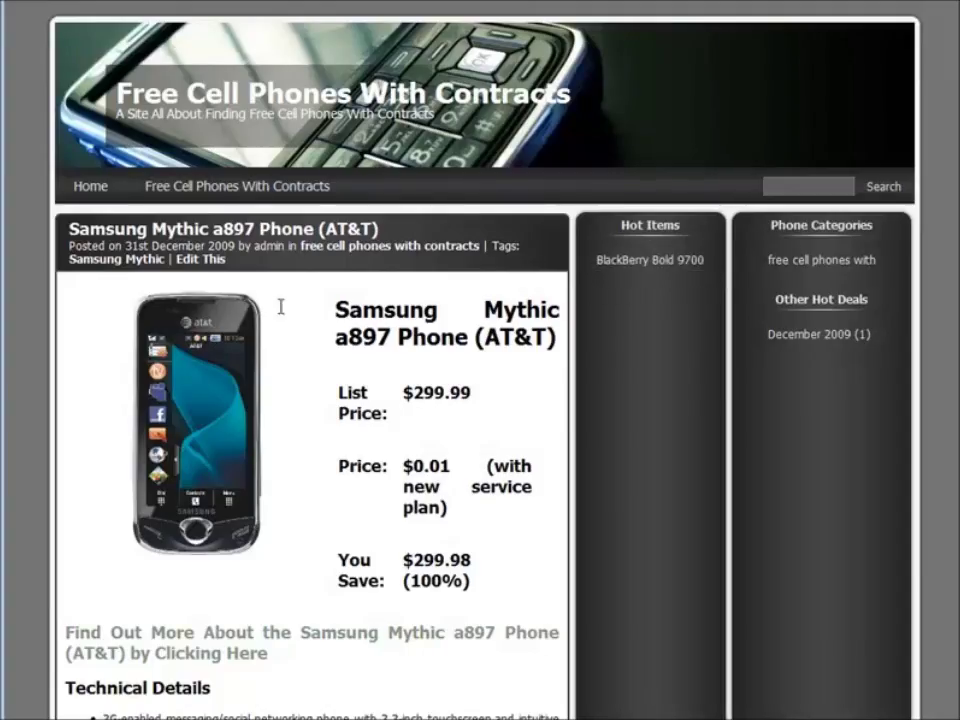
{"action": "scroll", "coordinate": [479, 316], "scroll_direction": "down", "scroll_amount": 1}
{"action": "scroll", "coordinate": [479, 316], "scroll_direction": "down", "scroll_amount": 4}
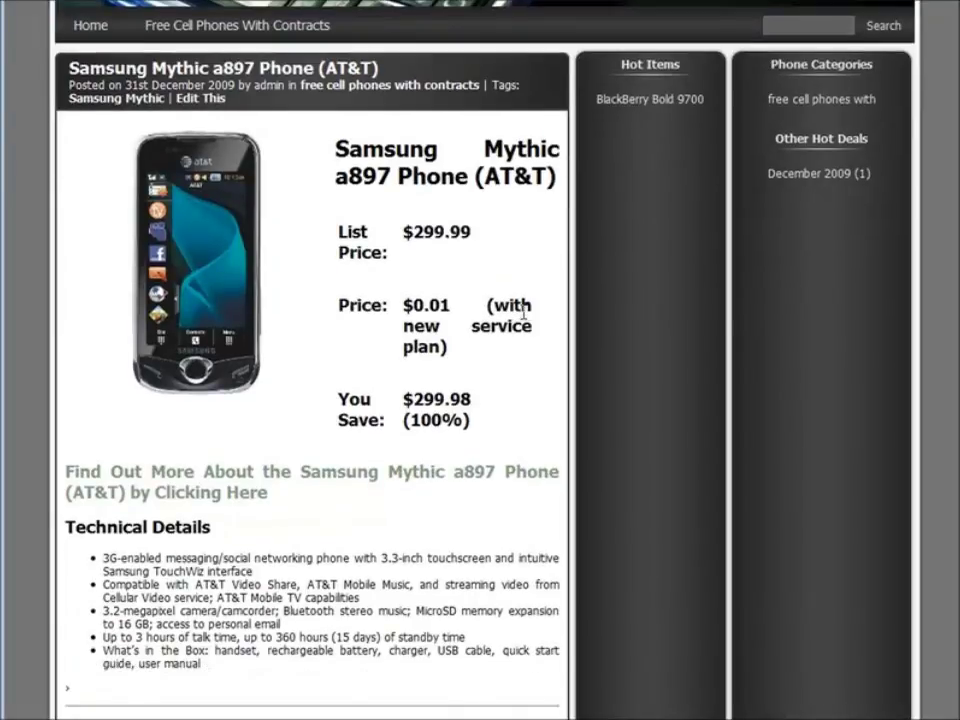
{"action": "scroll", "coordinate": [531, 320], "scroll_direction": "down", "scroll_amount": 2}
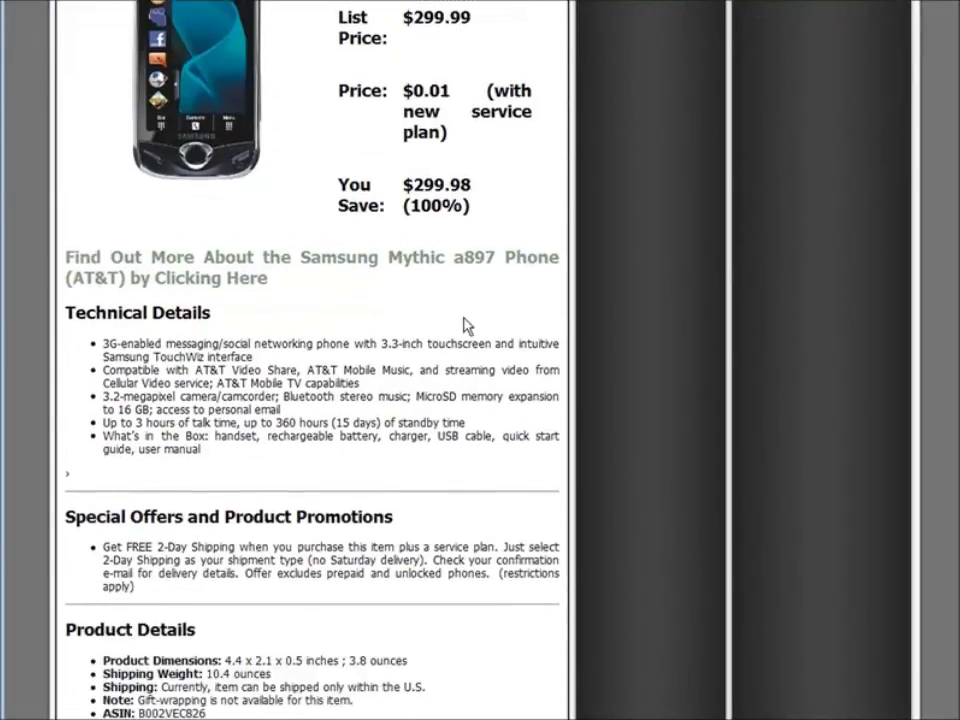
{"action": "scroll", "coordinate": [214, 279], "scroll_direction": "down", "scroll_amount": 3}
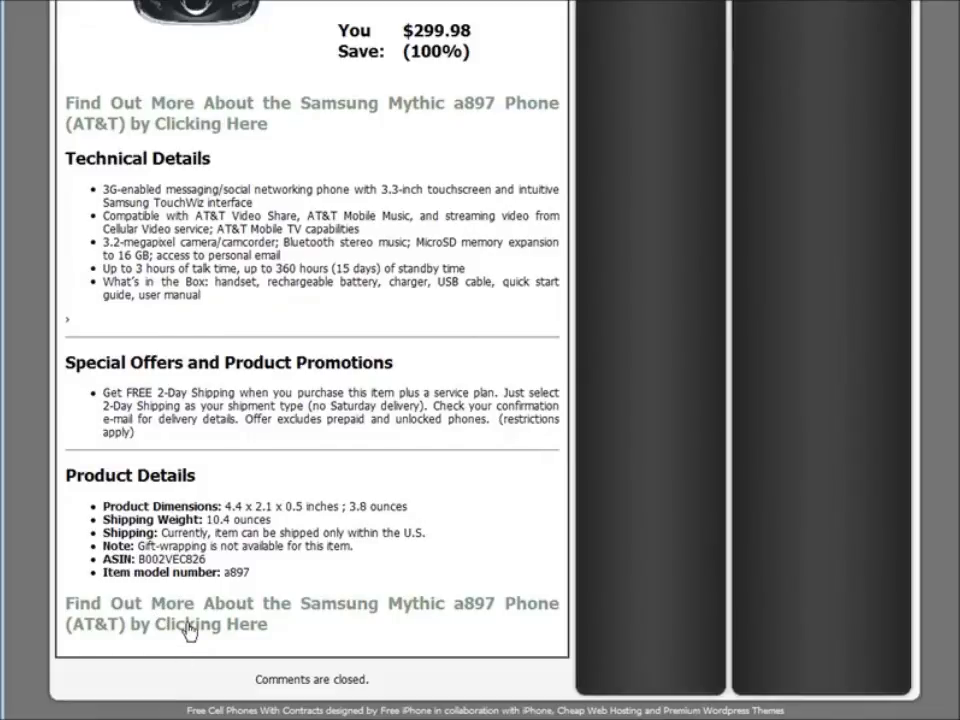
{"action": "scroll", "coordinate": [188, 628], "scroll_direction": "up", "scroll_amount": 10}
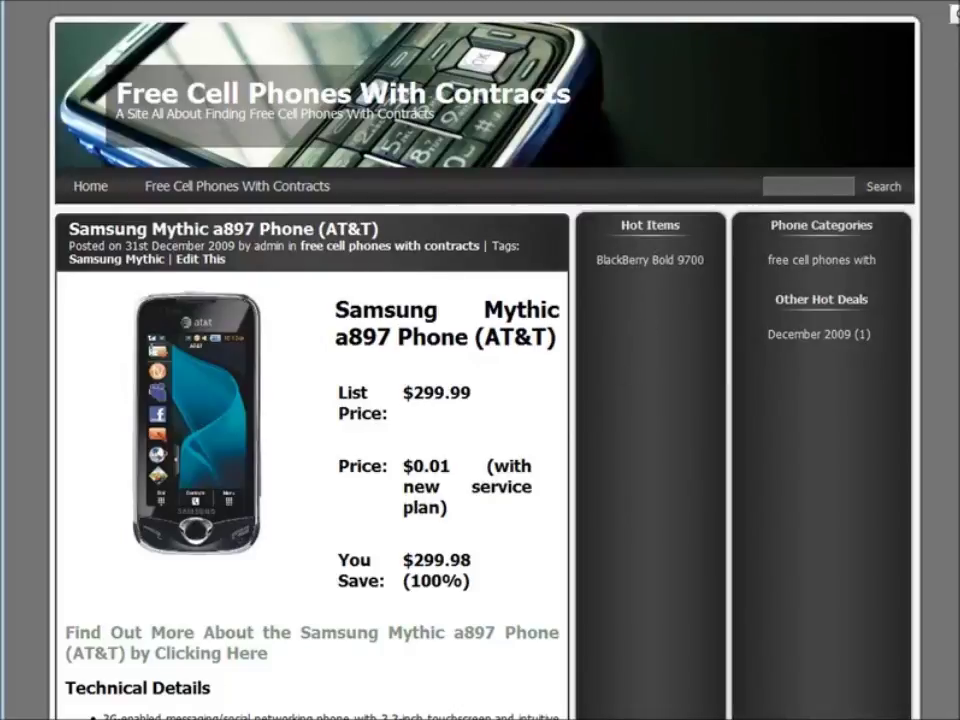
{"action": "left_click", "coordinate": [952, 12]}
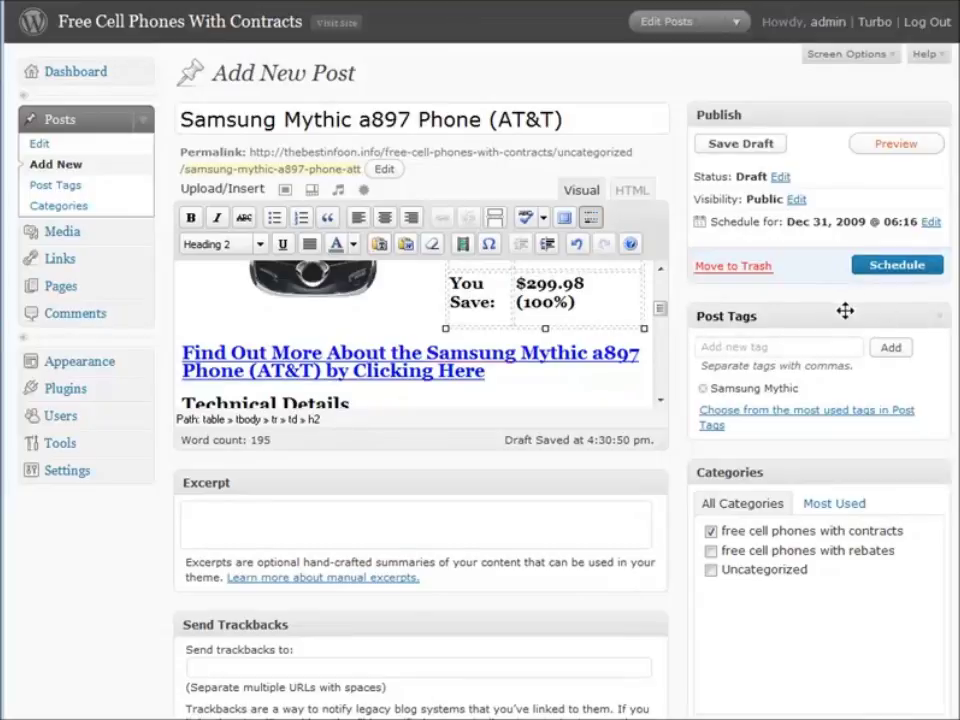
- Schedule the post, and check the list of all posts and the live site
{"action": "left_click", "coordinate": [845, 265]}
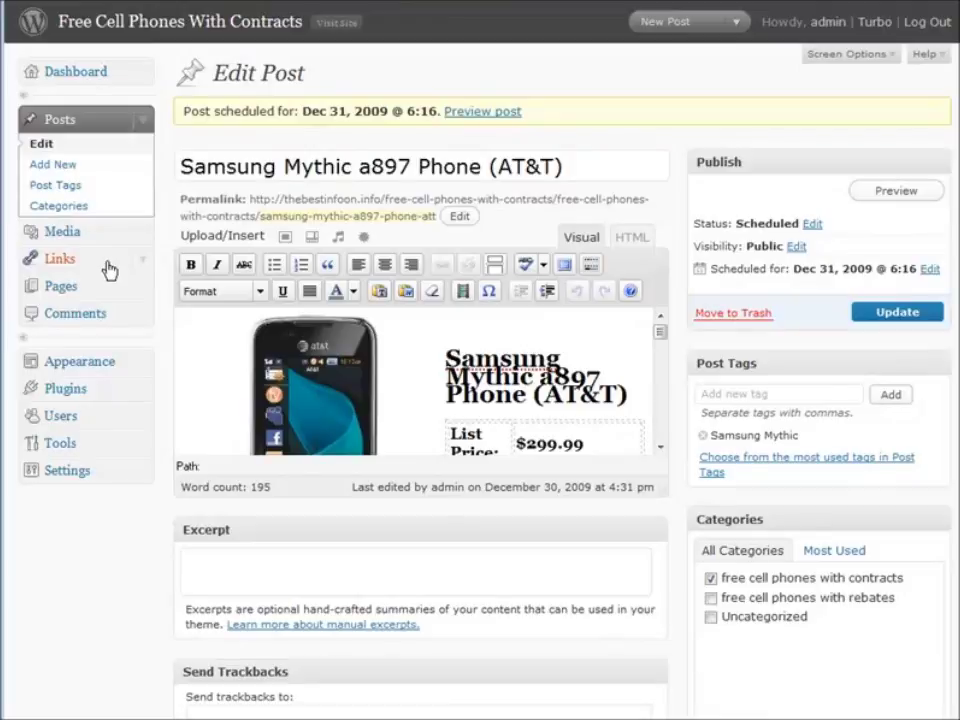
{"action": "left_click", "coordinate": [42, 145]}
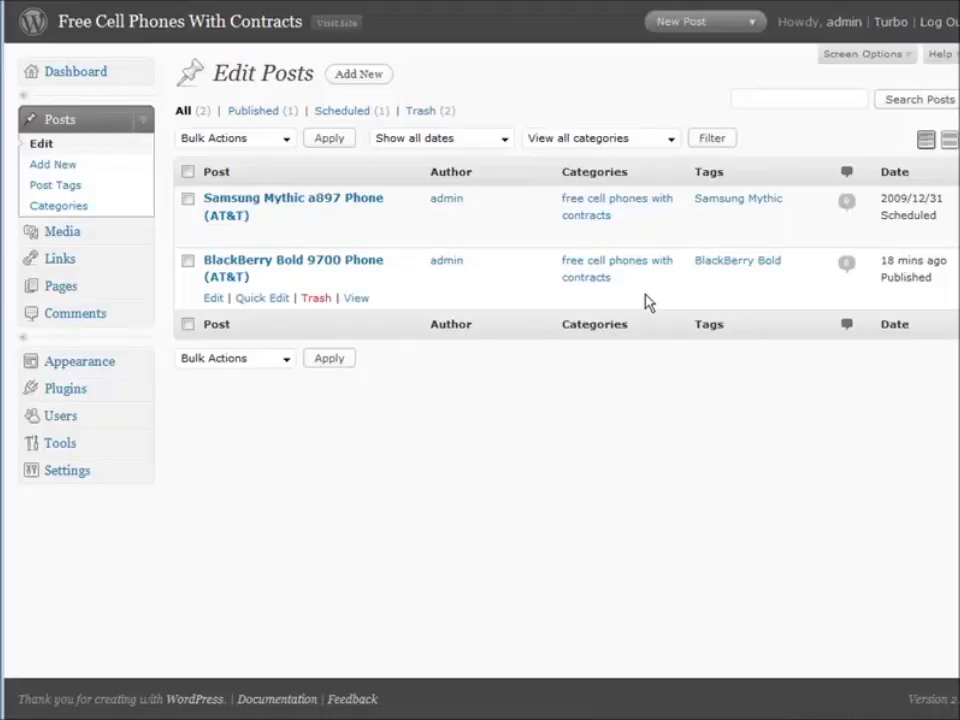
{"action": "left_click", "coordinate": [337, 22]}
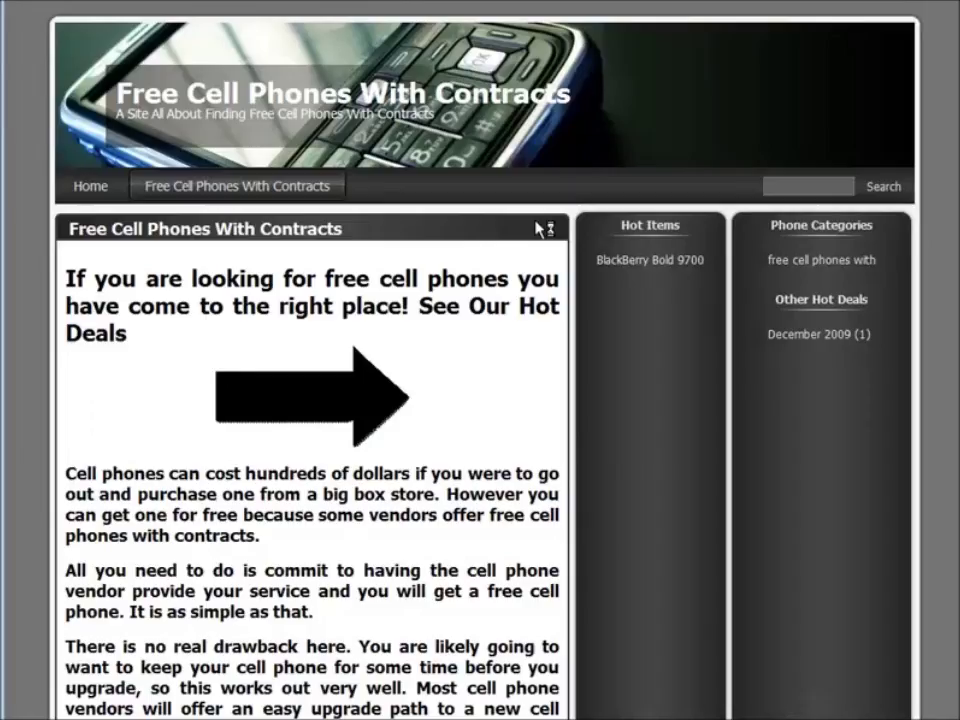